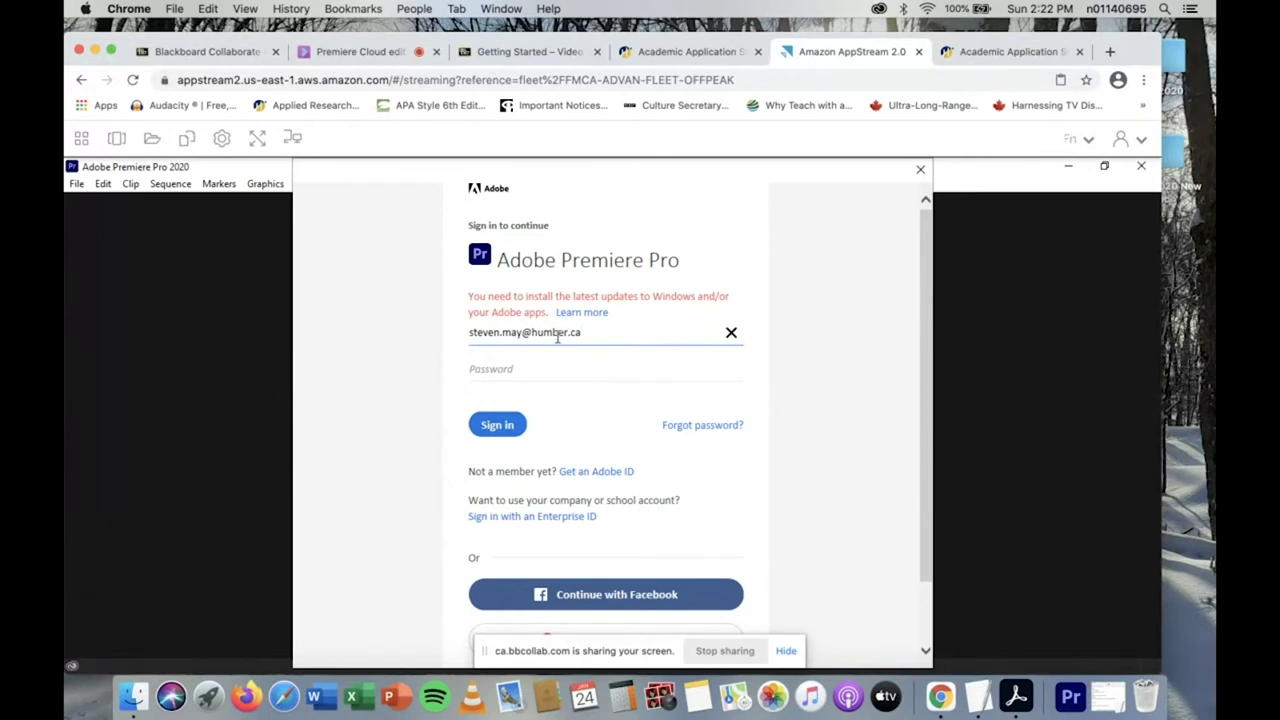
Step: Continue sign-in with the entered Adobe e-mail to reach the personal or Enterprise ID choice
left_click_drag(927, 314, 922, 253)
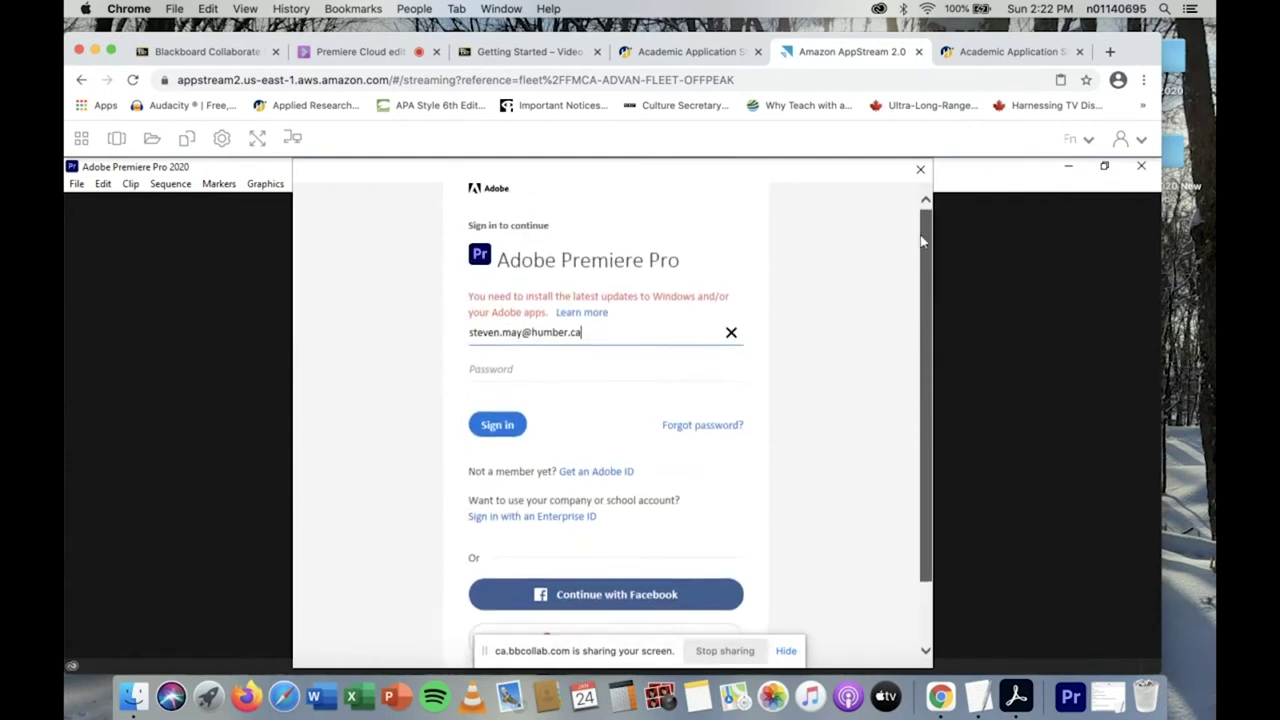
left_click(490, 428)
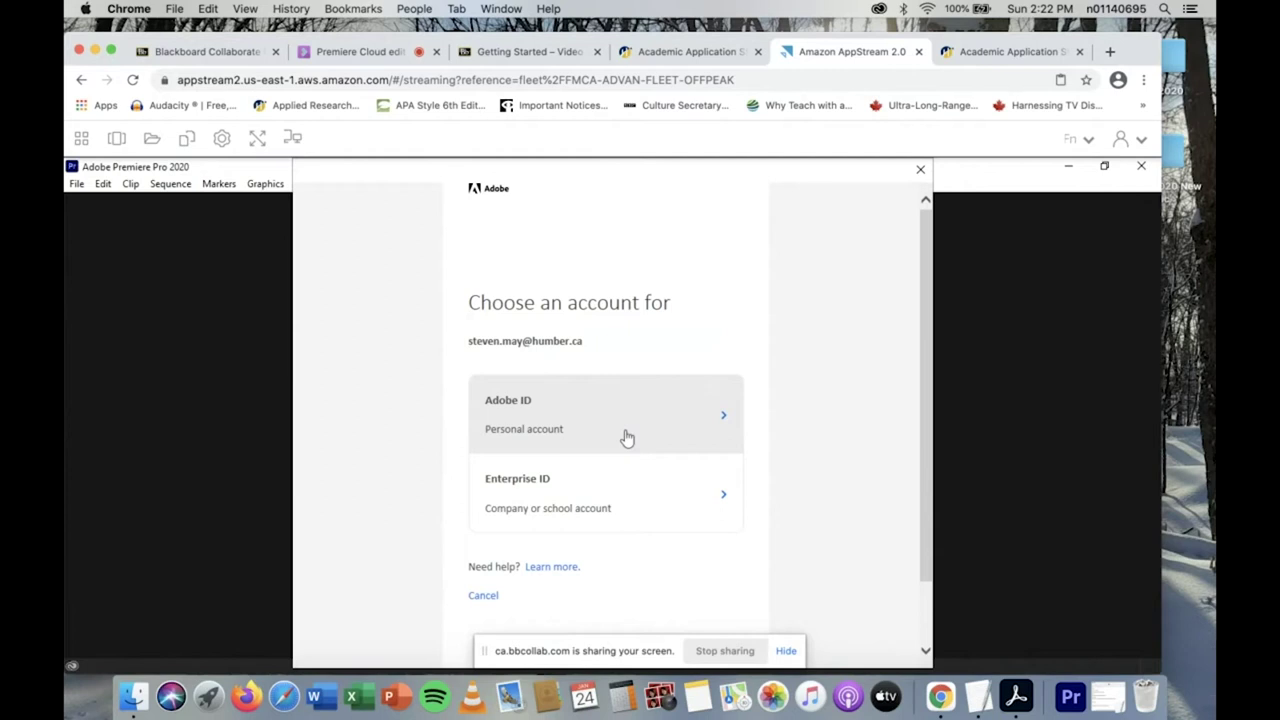
Step: Sign in with the Enterprise ID option, entering the school username and password
left_click(547, 505)
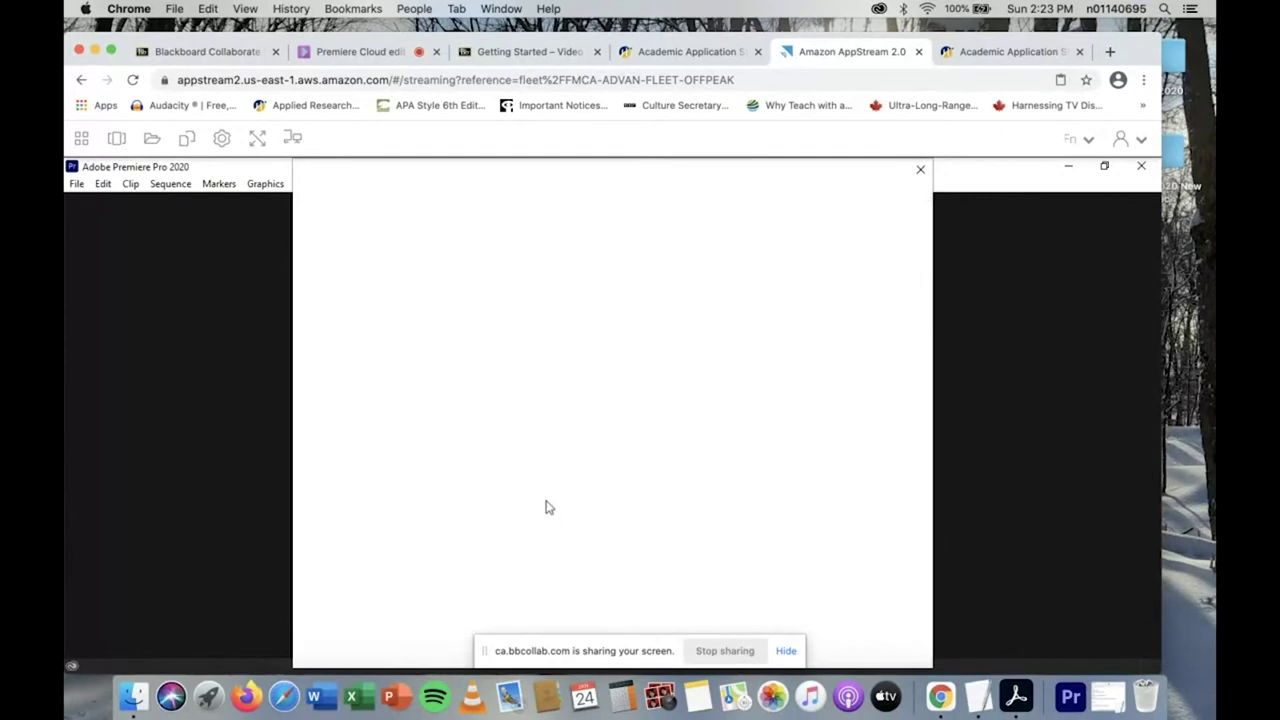
type("n01140695")
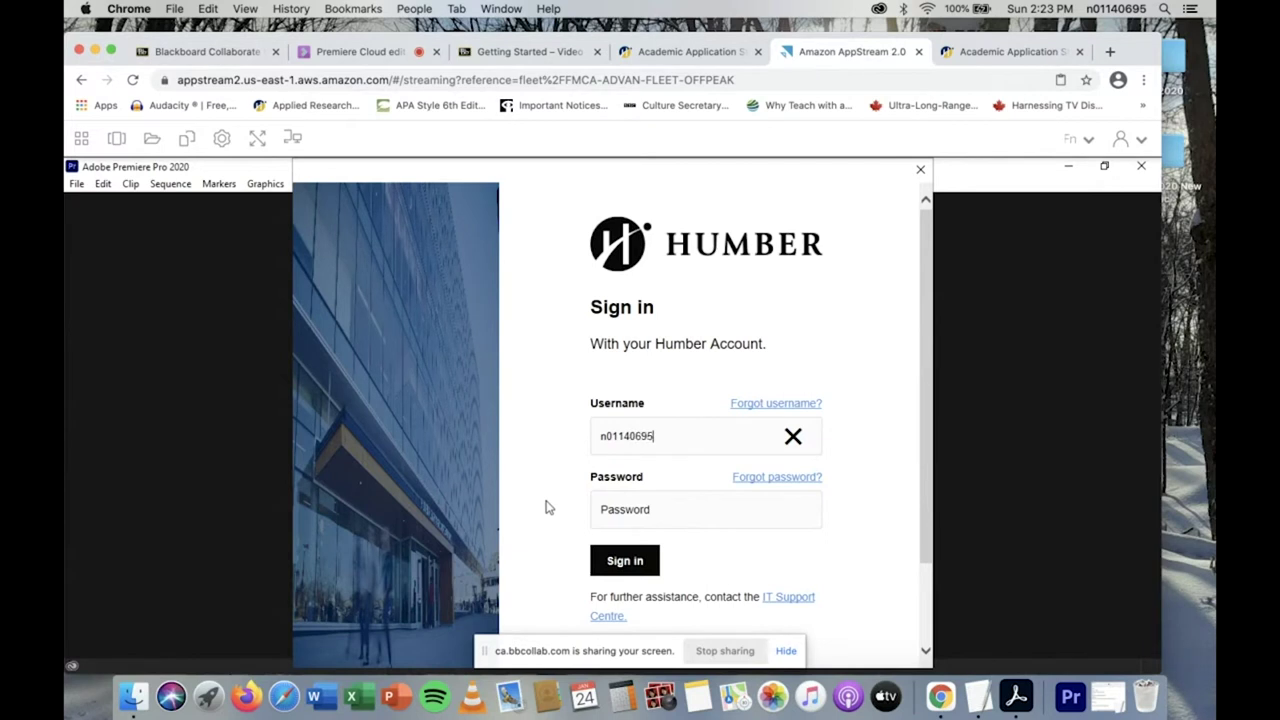
key("Tab")
type("•••••••••••")
key("Return")
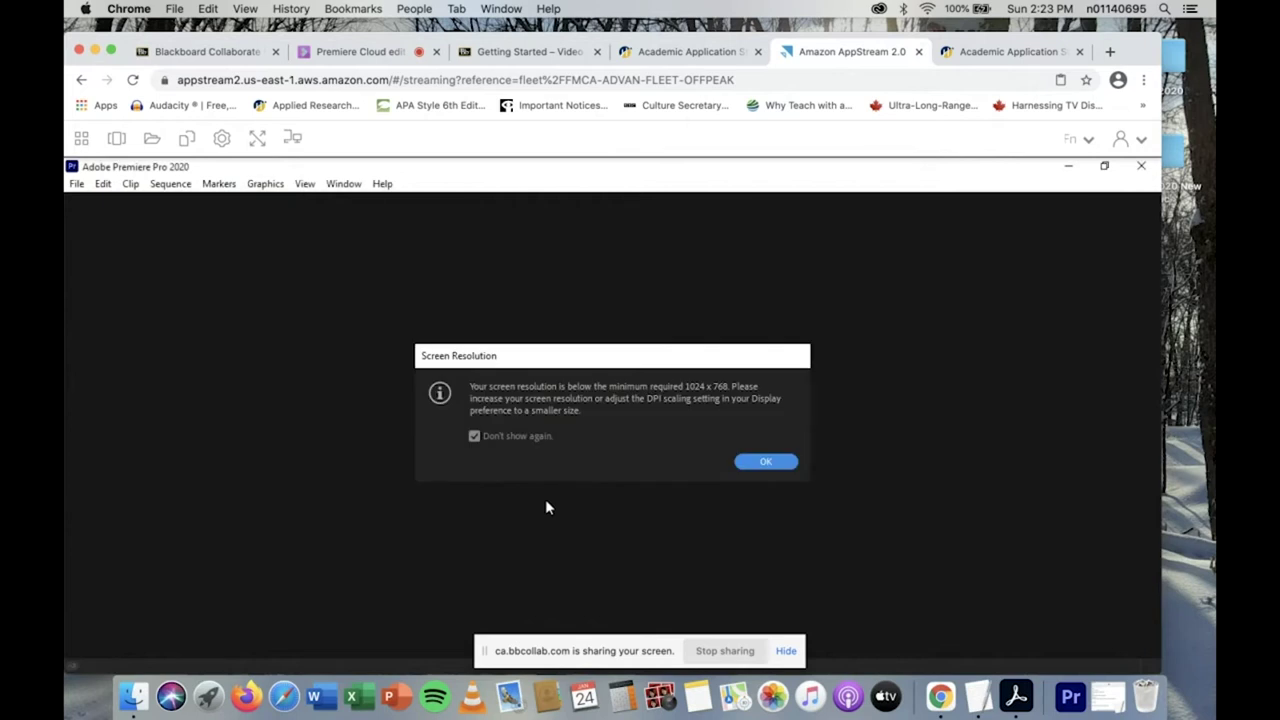
Step: Dismiss the 1024 x 768 screen-resolution warning and close the Premiere Pro Home screen
left_click(775, 462)
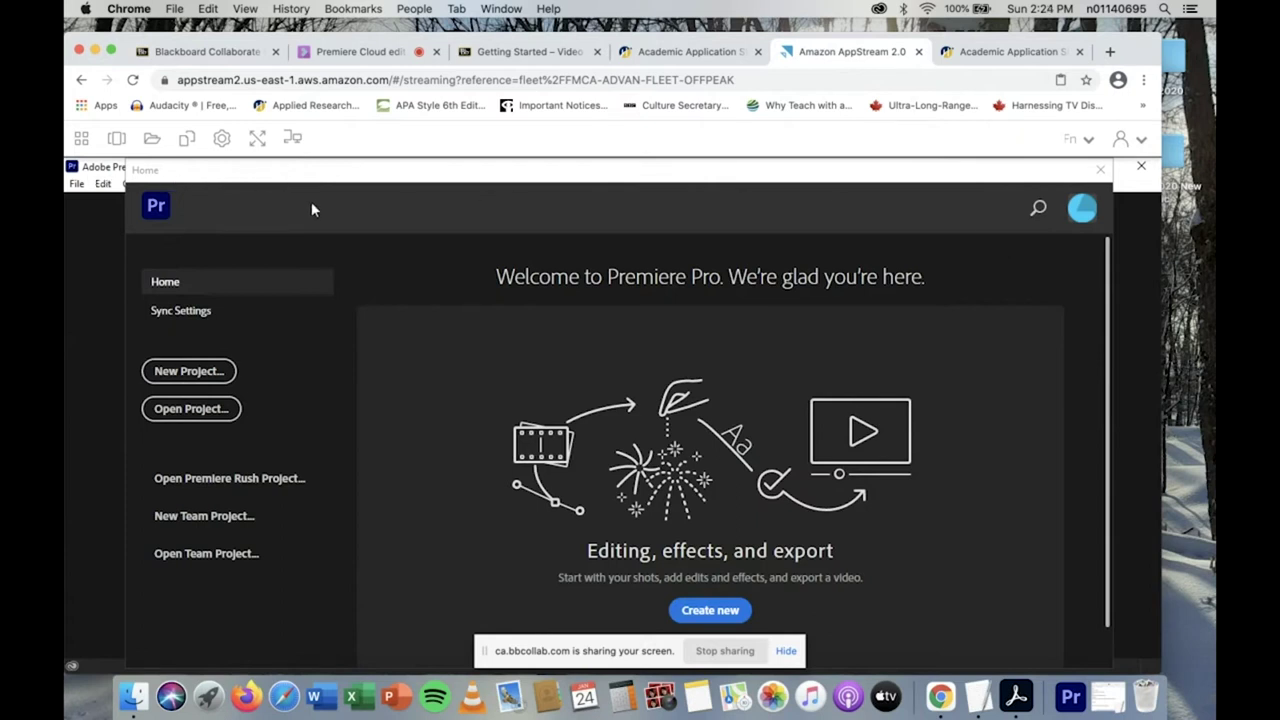
left_click(1100, 170)
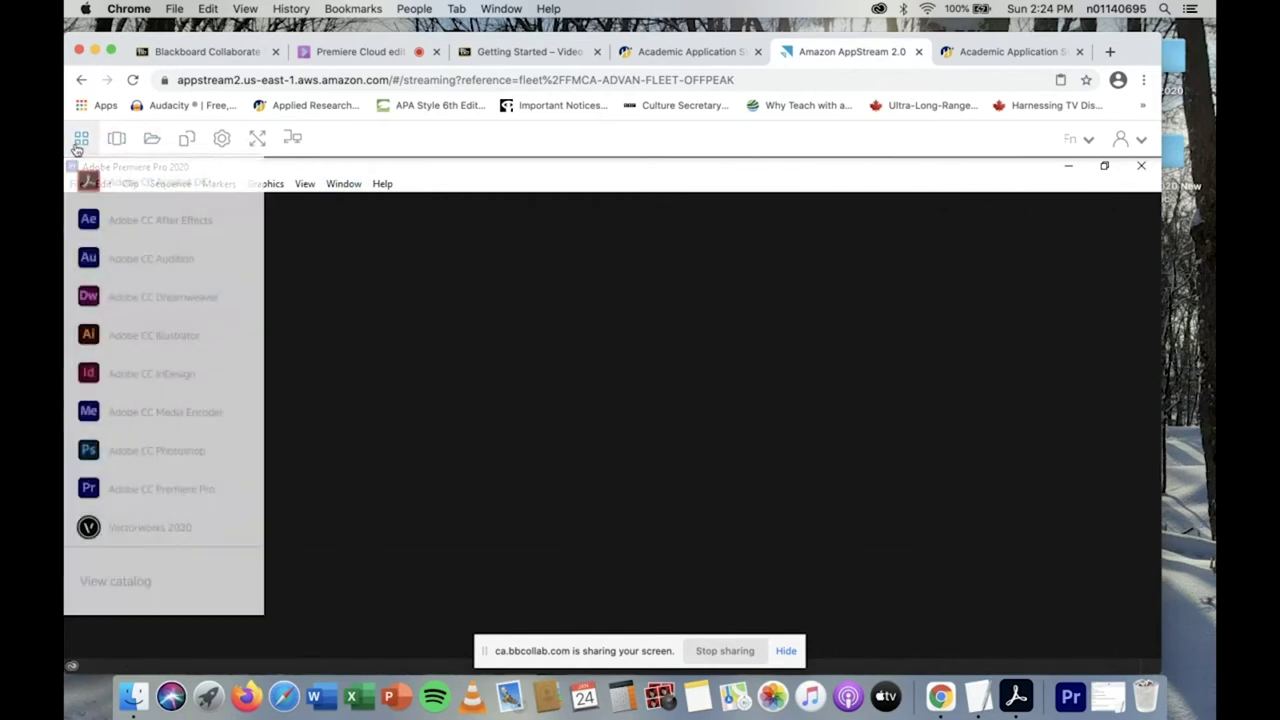
mouse_move(116, 138)
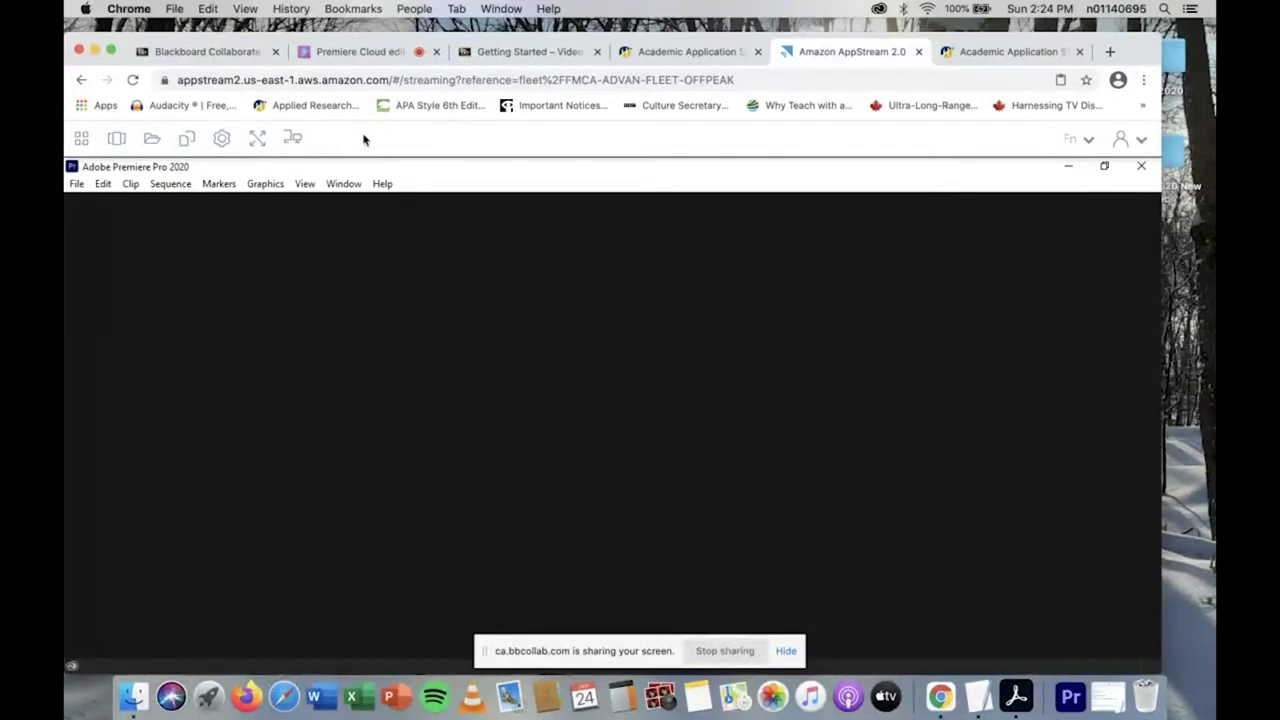
mouse_move(175, 143)
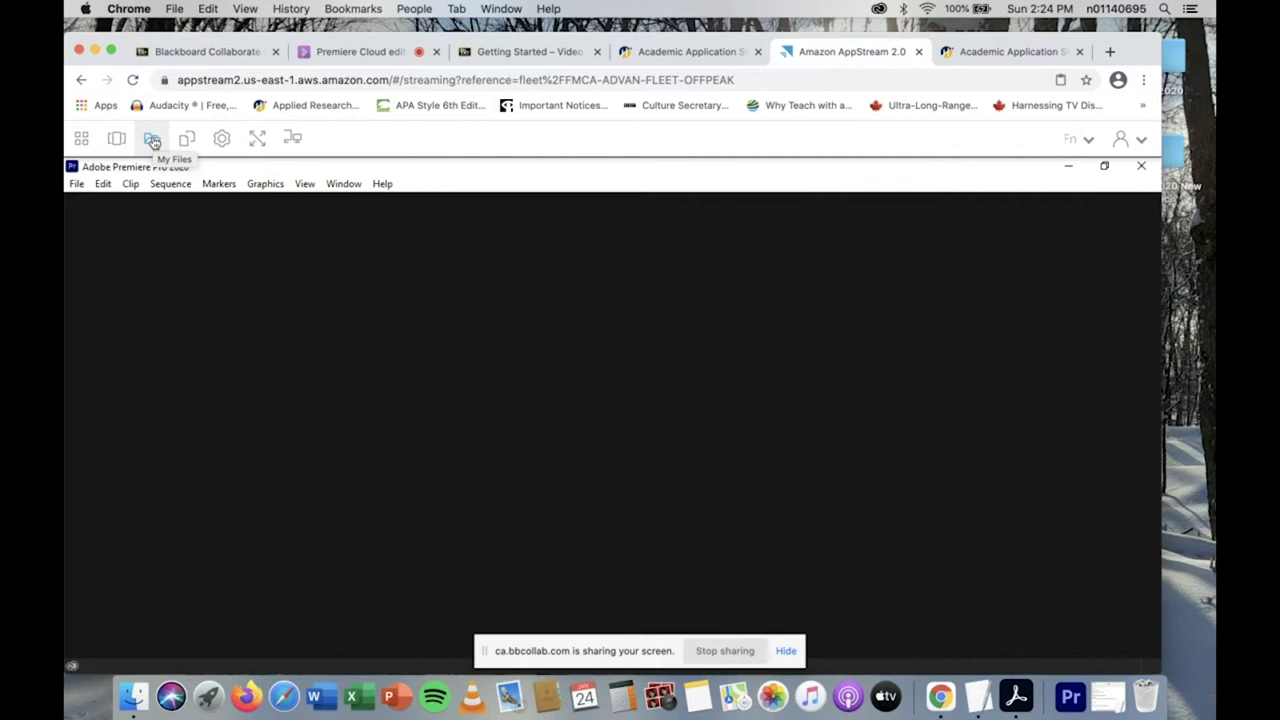
Step: Open My Files showing OneDrive and Temporary Files, viewing Add Storage options without adding any
left_click(152, 141)
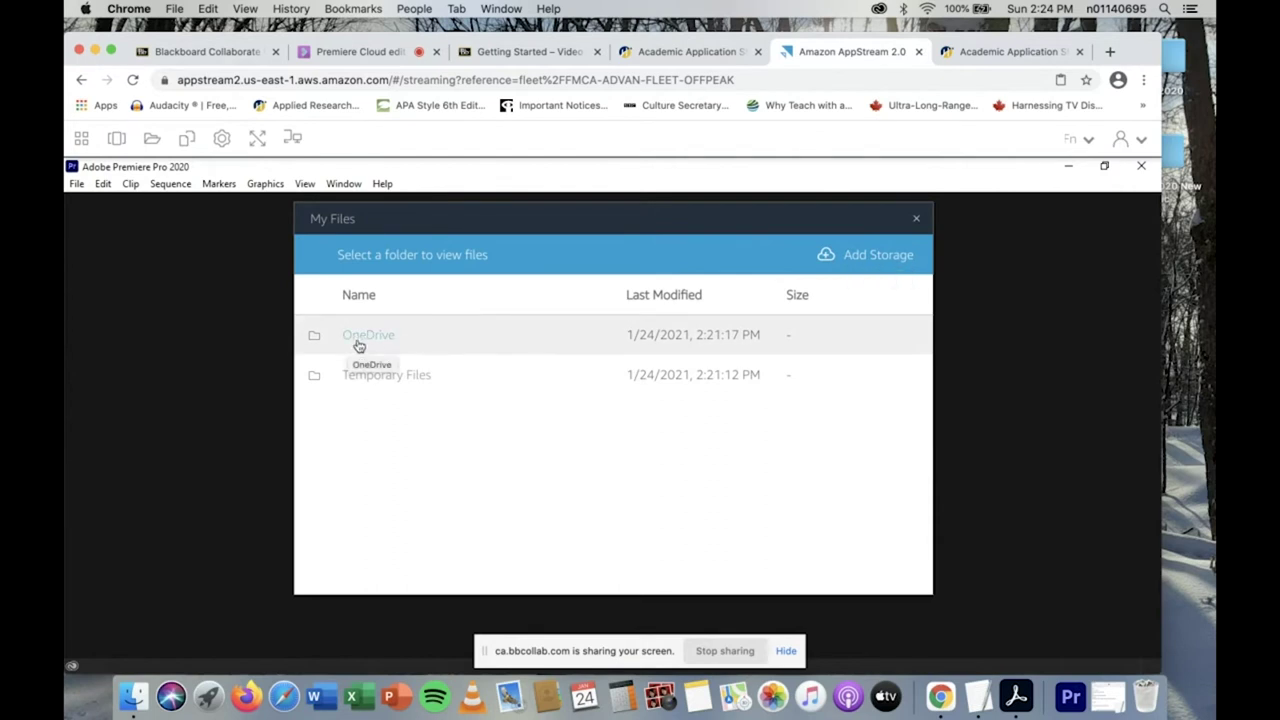
left_click(868, 256)
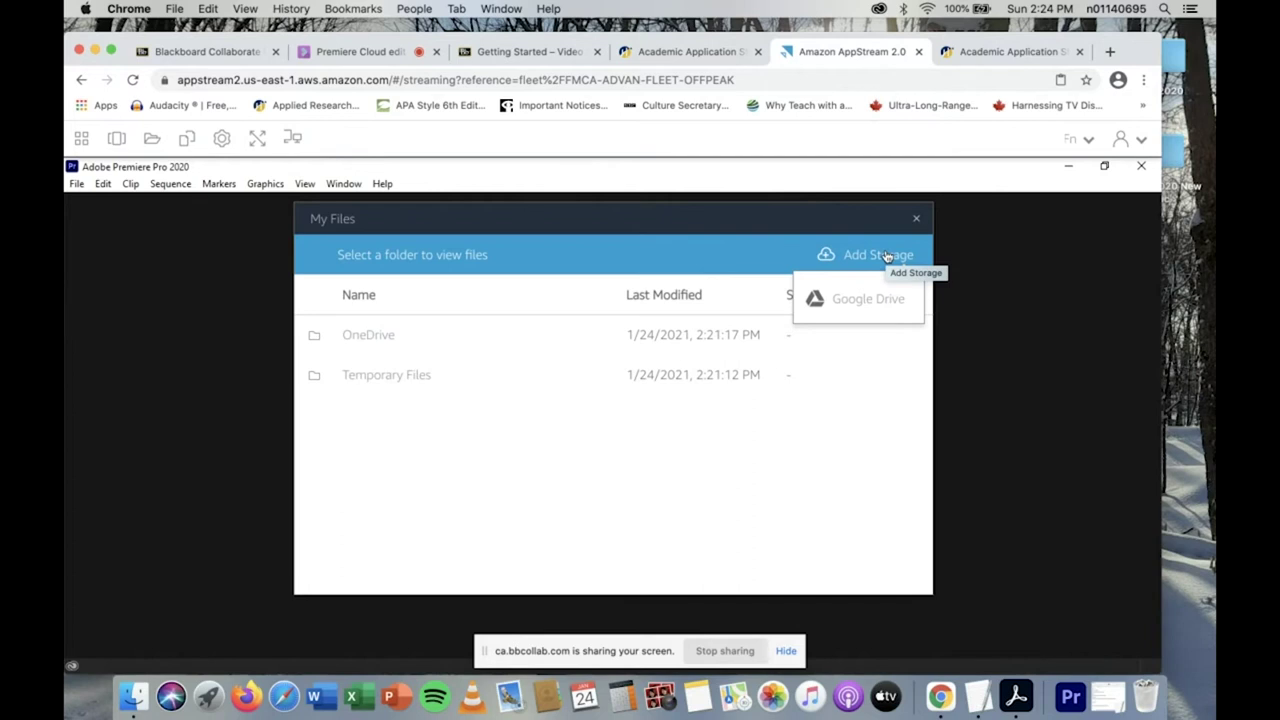
left_click(726, 214)
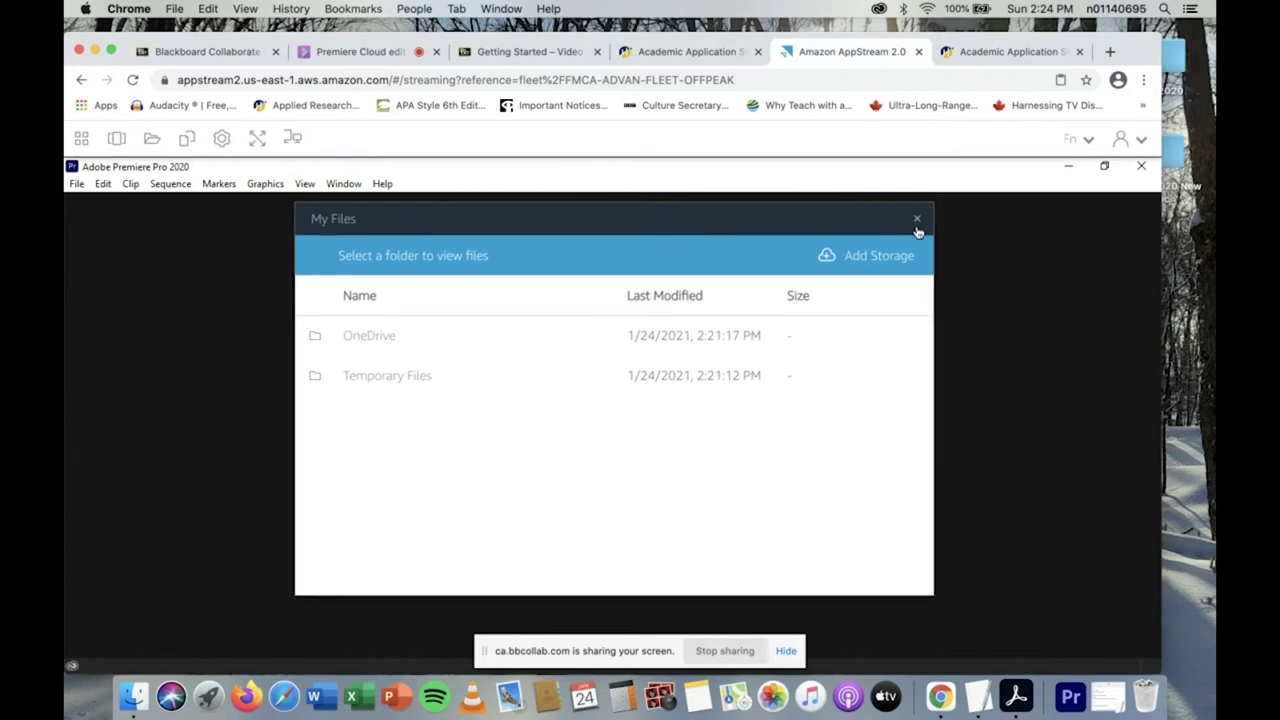
Step: Go to OneDrive > Files and add a new folder beside the 2017–2021 year folders
left_click(371, 343)
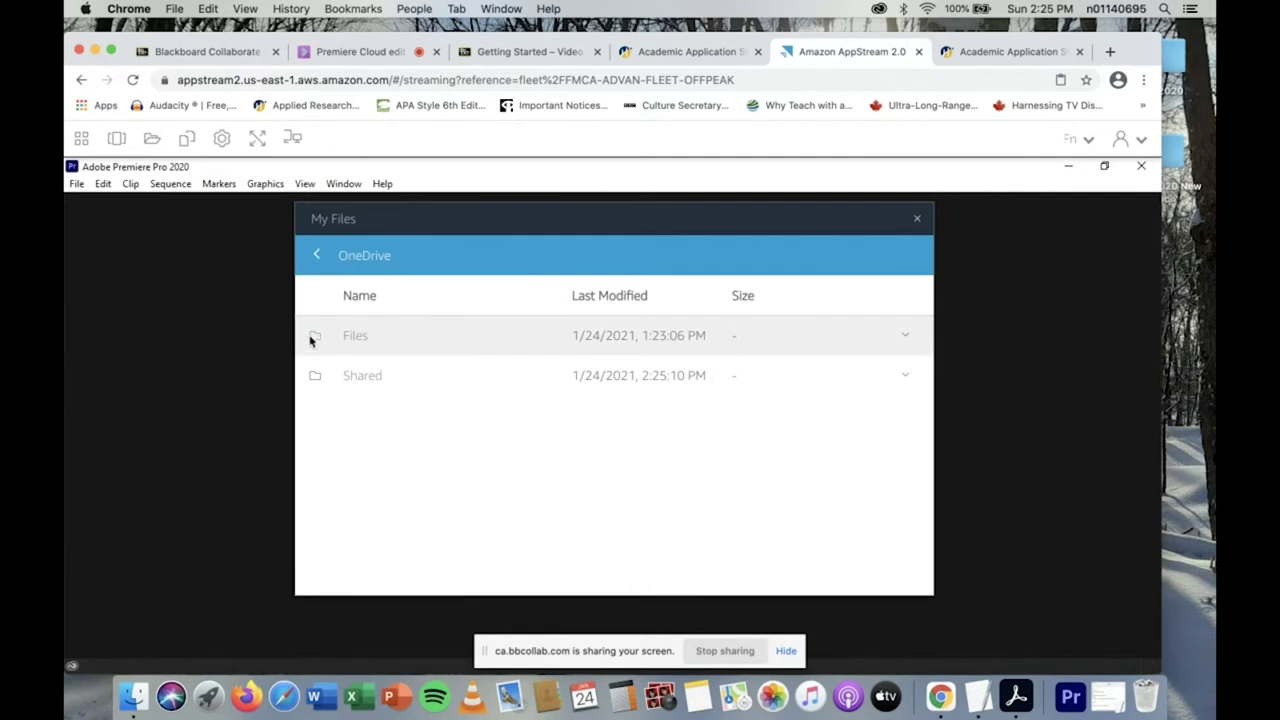
left_click(346, 336)
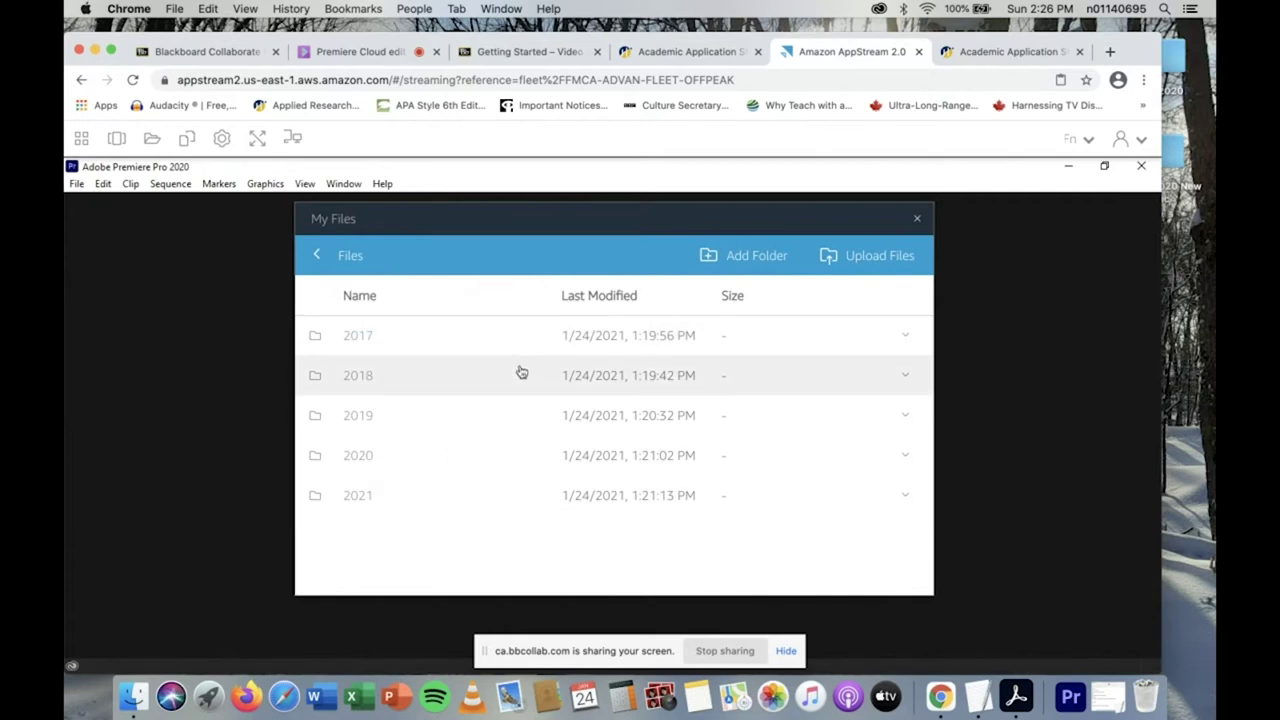
left_click(745, 260)
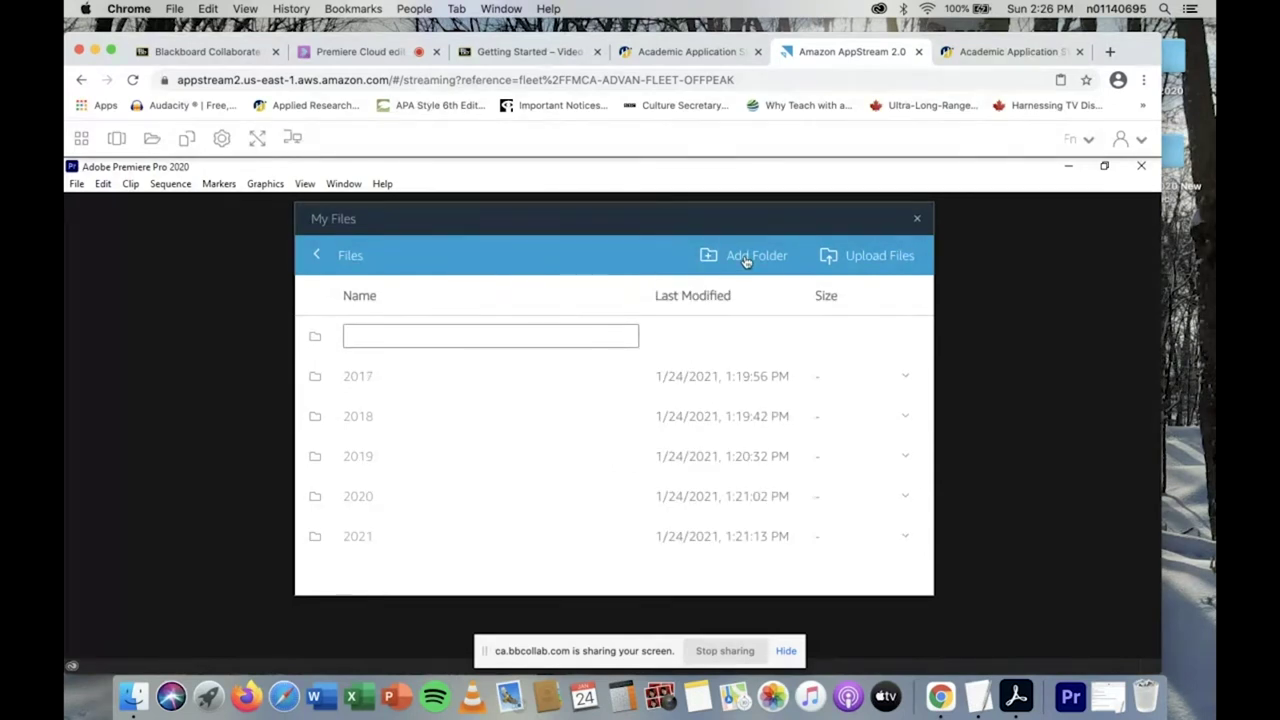
Step: Name the new folder 'MAY Exercise #1', fixing a typo, and open it
left_click(477, 340)
type("MAY Exercise #1")
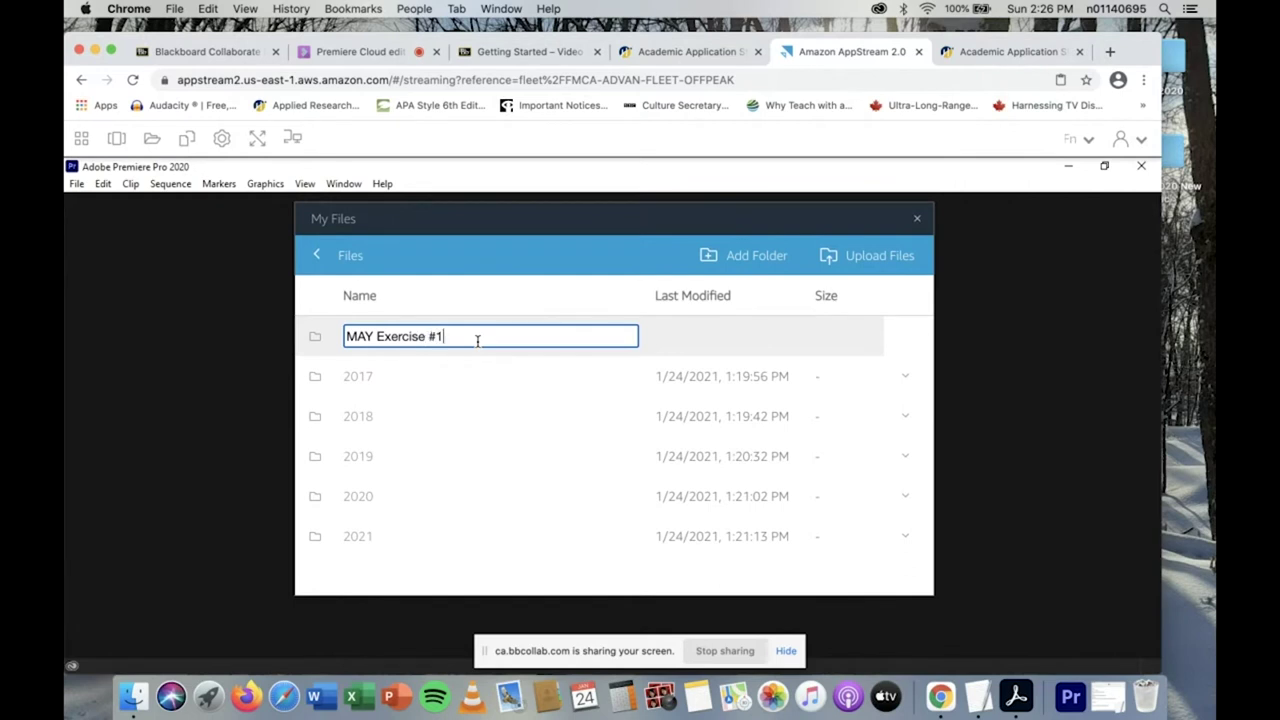
key("Return")
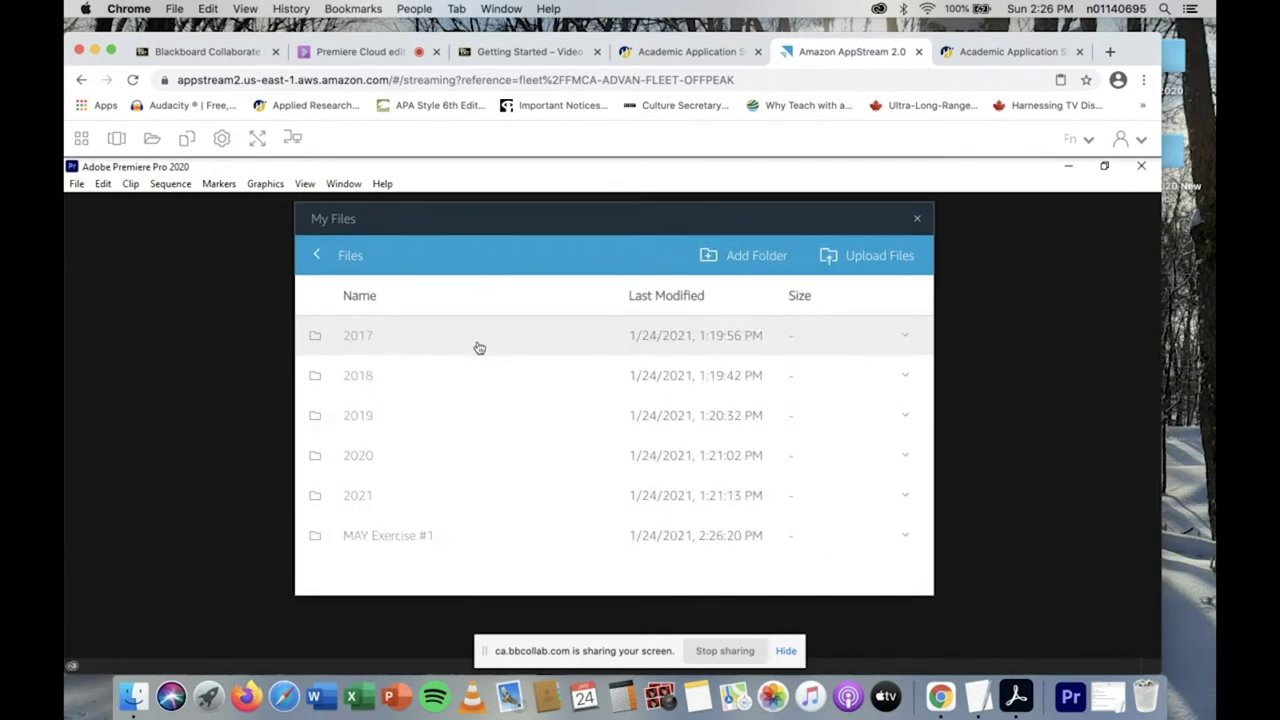
left_click(385, 536)
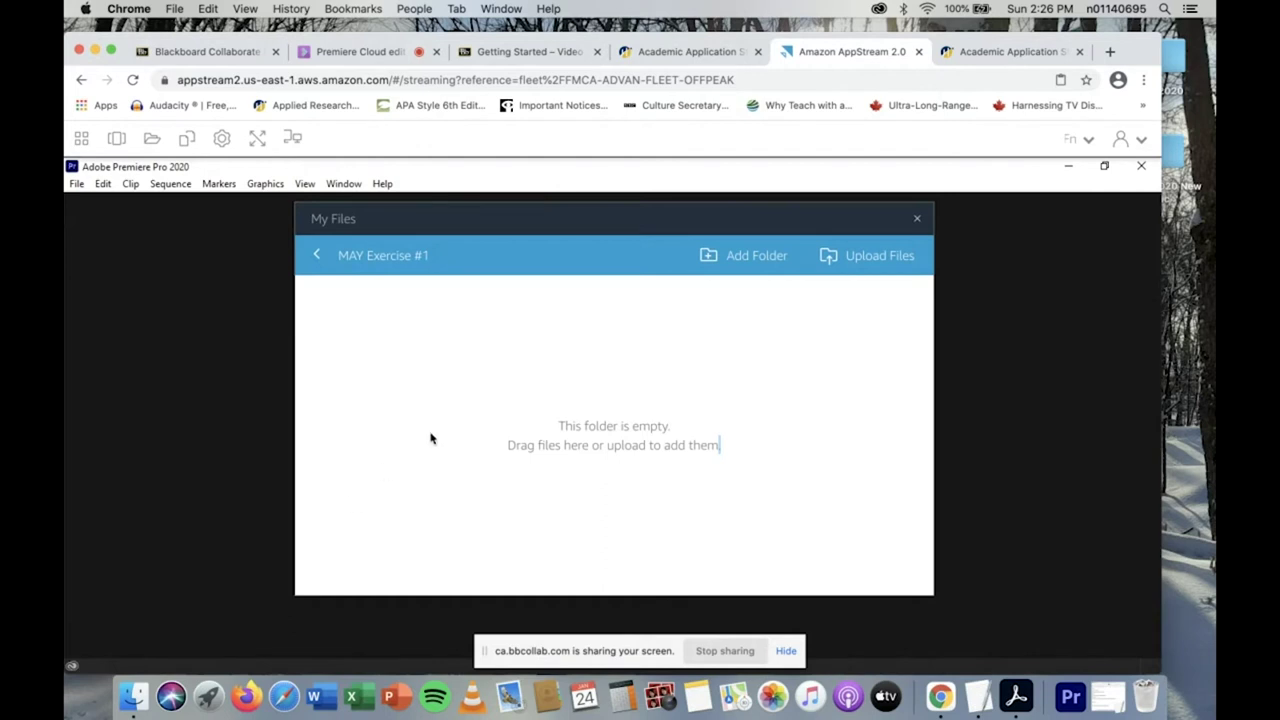
Step: Browse for upload to Desktop > May Exercise #1 > MAY Exercise #1 Selects
left_click(856, 262)
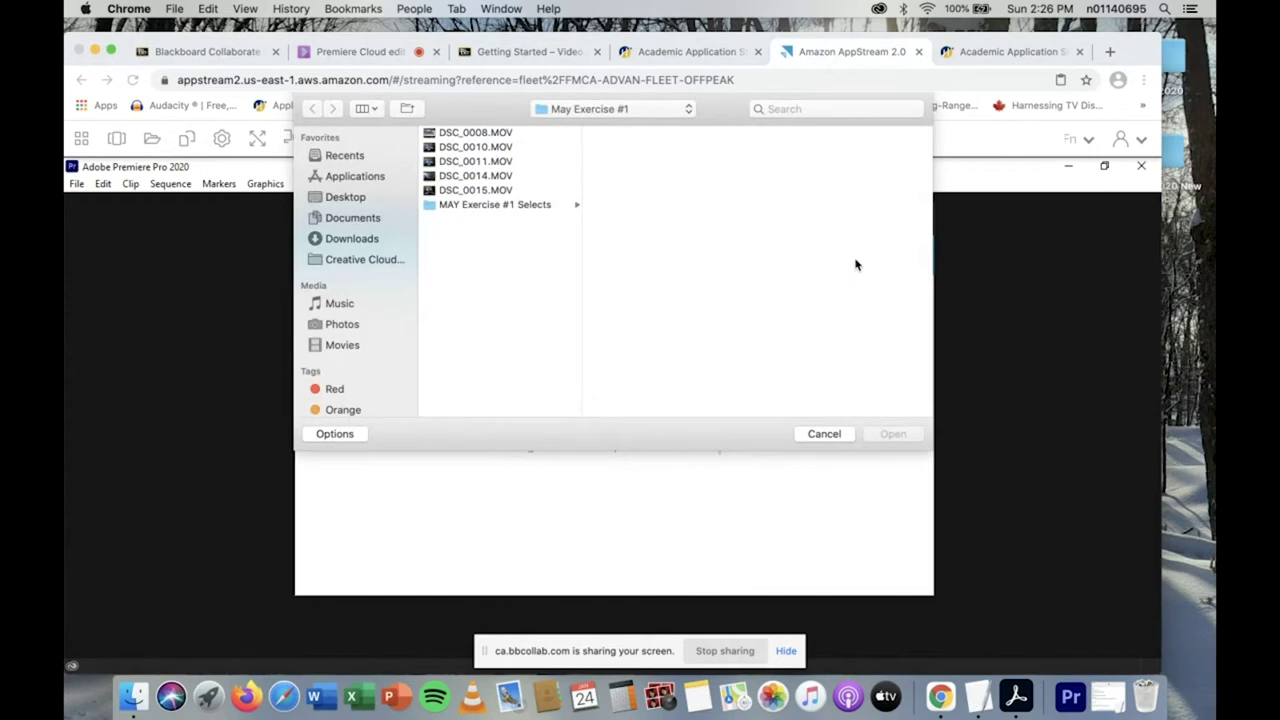
left_click(346, 197)
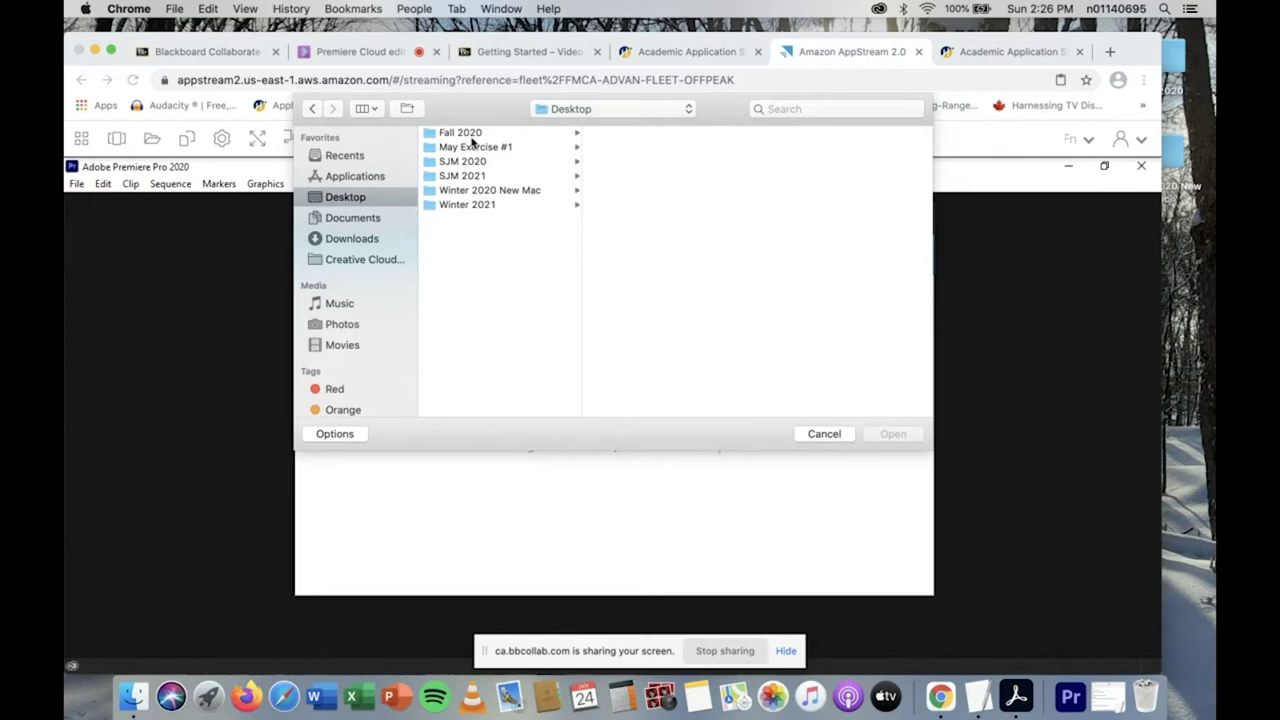
left_click(462, 147)
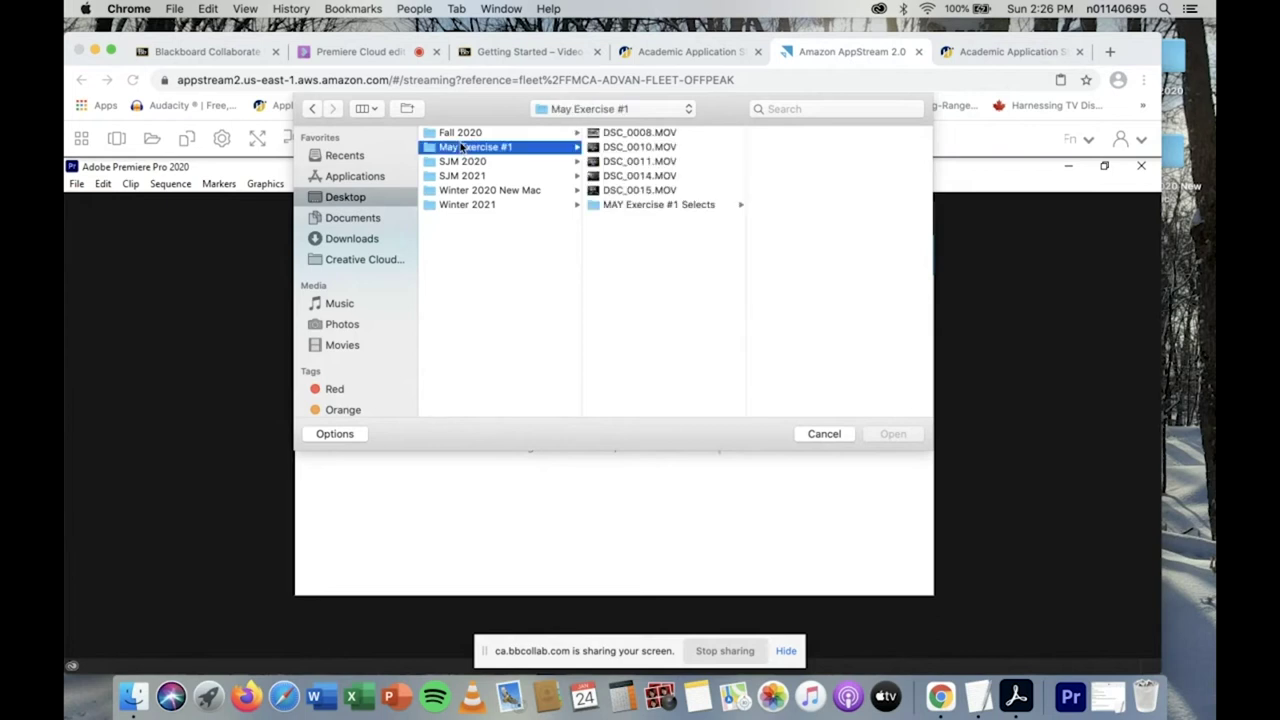
left_click(624, 206)
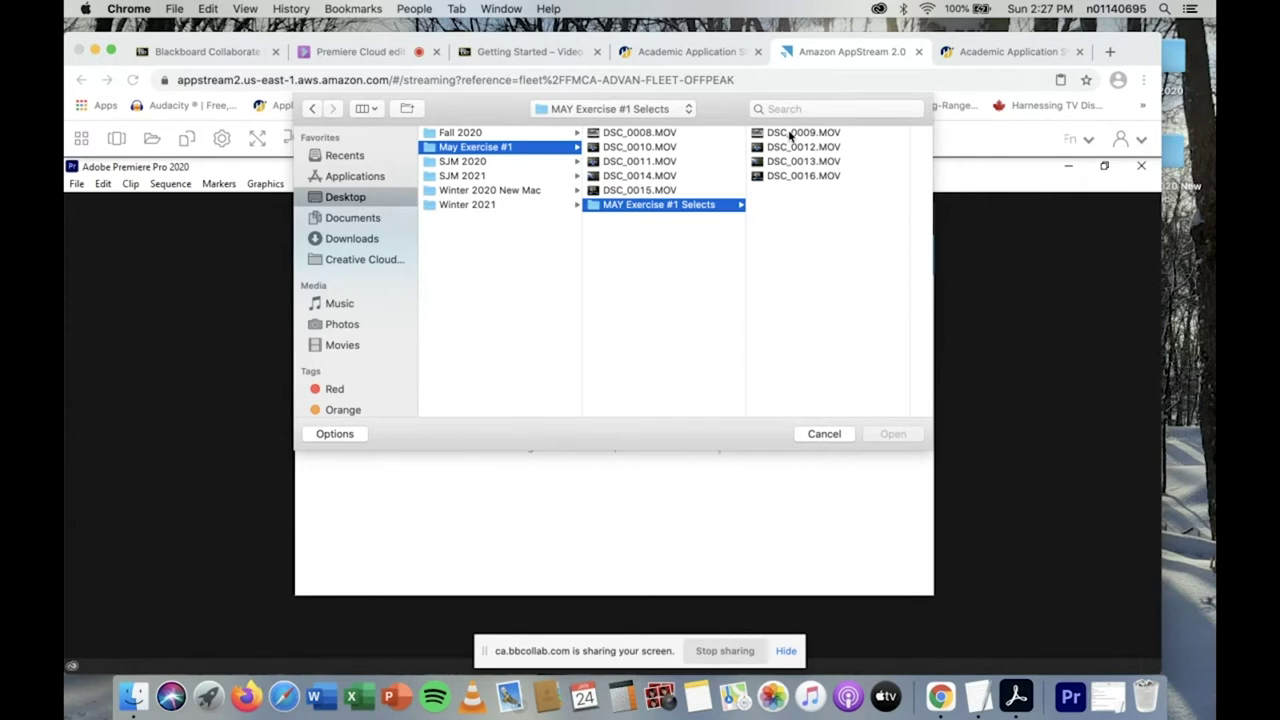
Step: Select DSC_0009, DSC_0012, DSC_0013 and DSC_0016.MOV and upload them
left_click(790, 135)
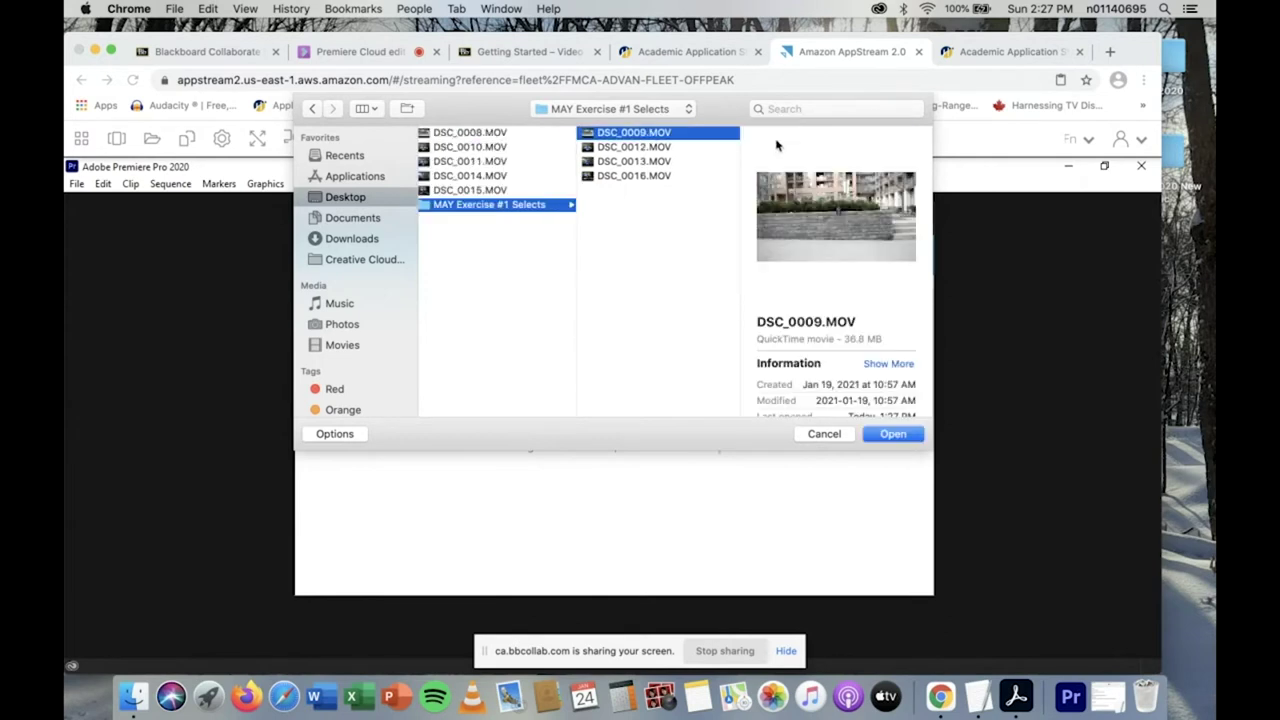
left_click(663, 148, "shift")
left_click(652, 164, "shift")
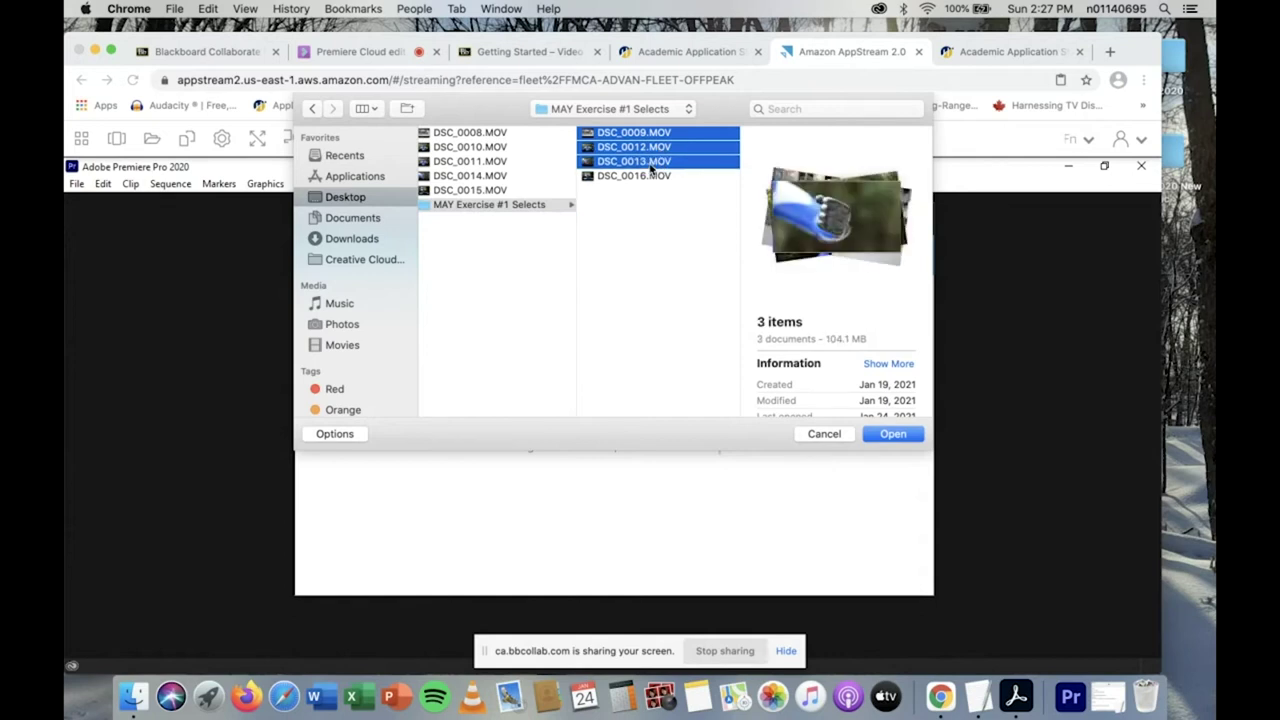
left_click(644, 177, "shift")
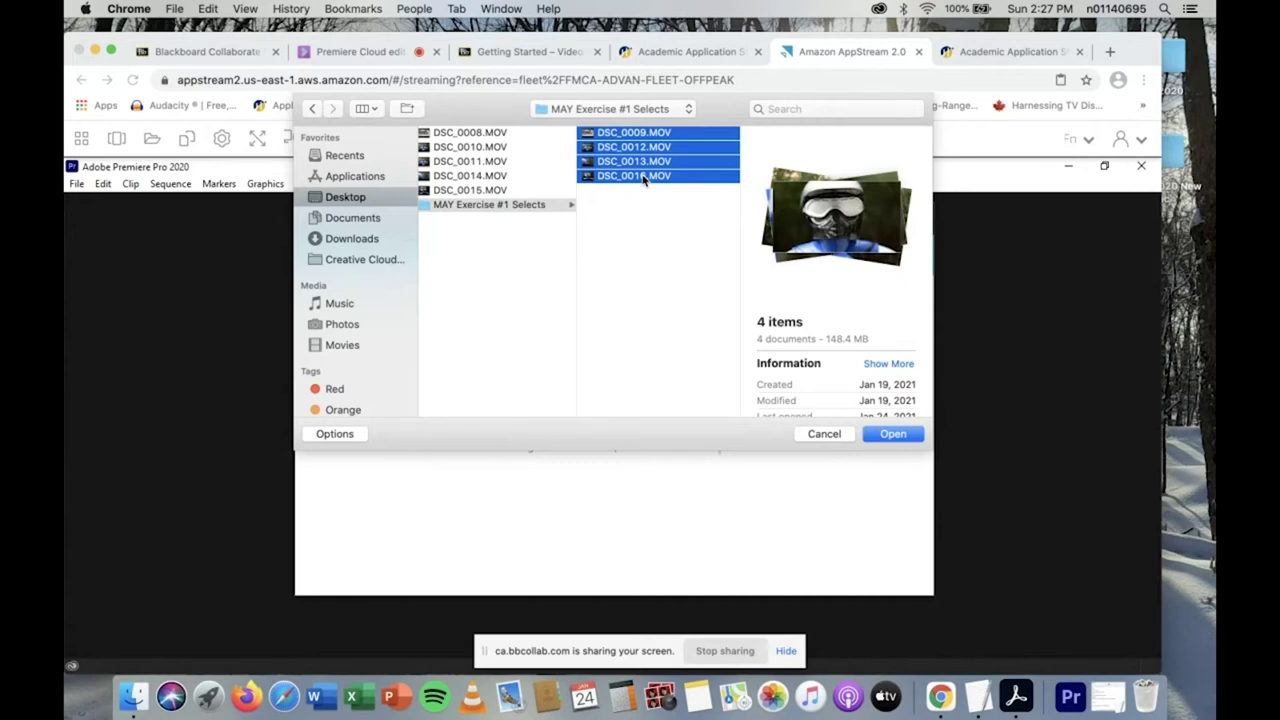
left_click(892, 434)
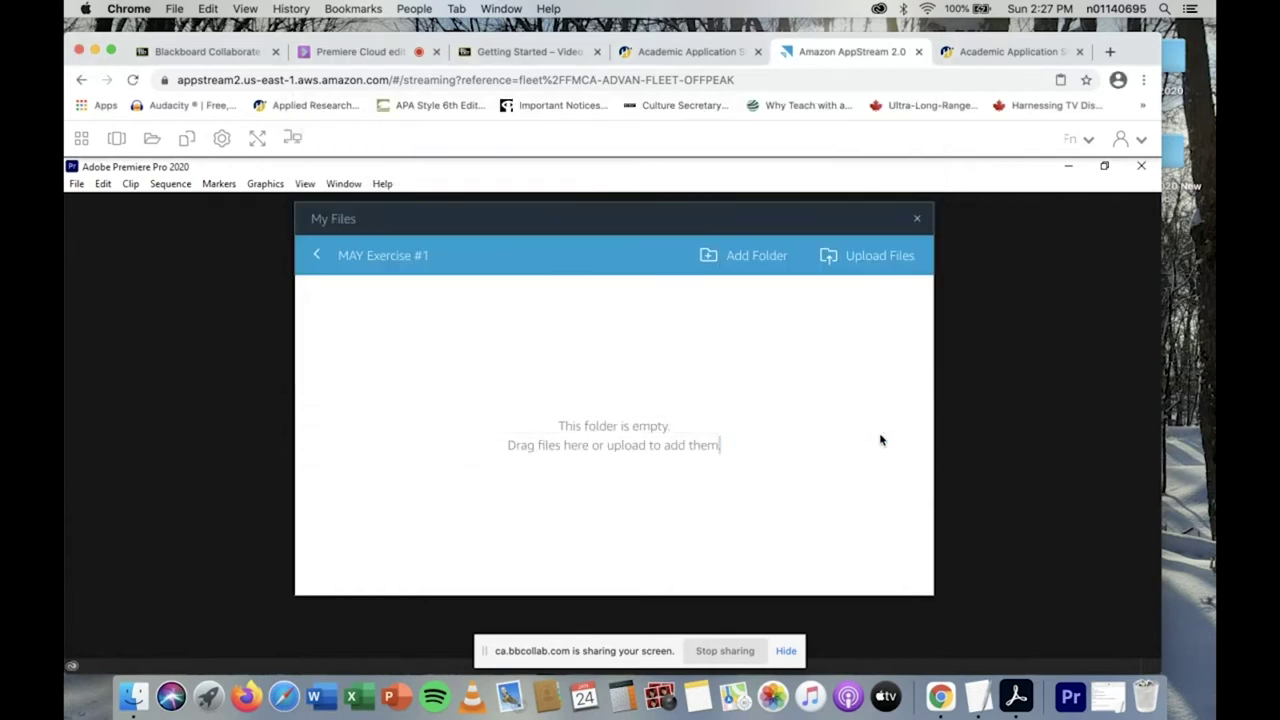
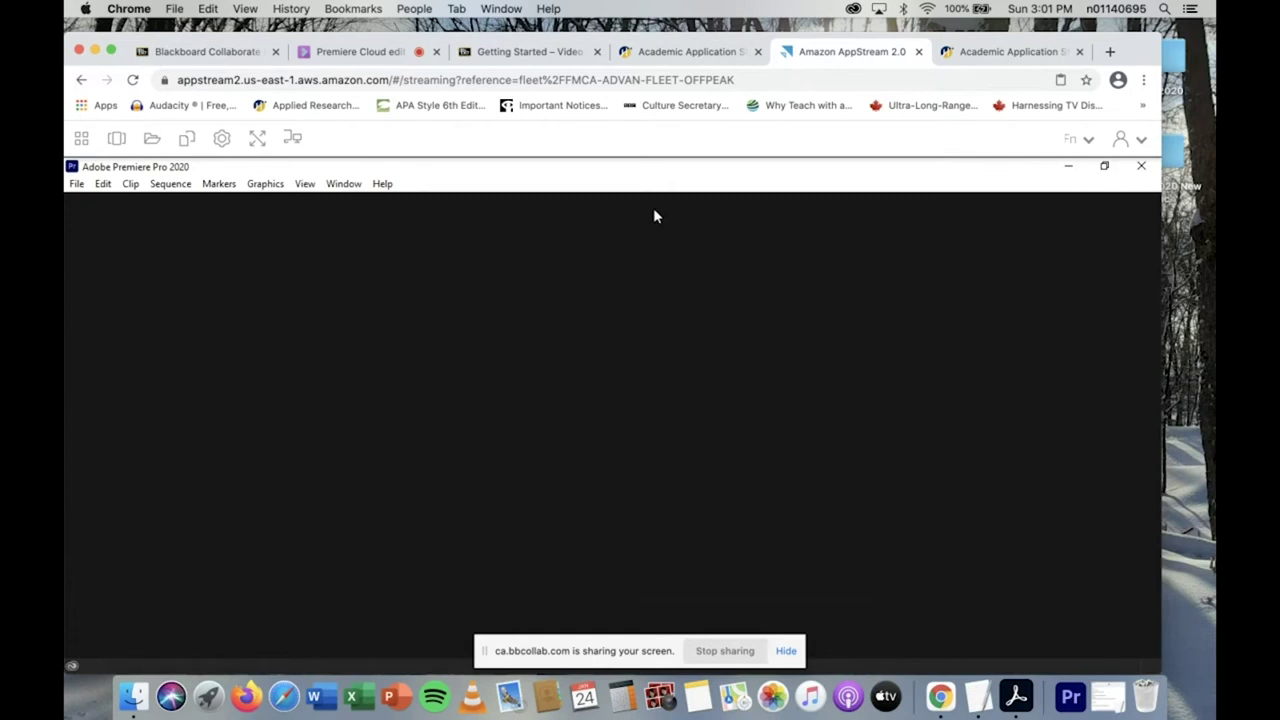
Step: Start a new project and name it 'MAY Exercise #1 Edit'
left_click(75, 184)
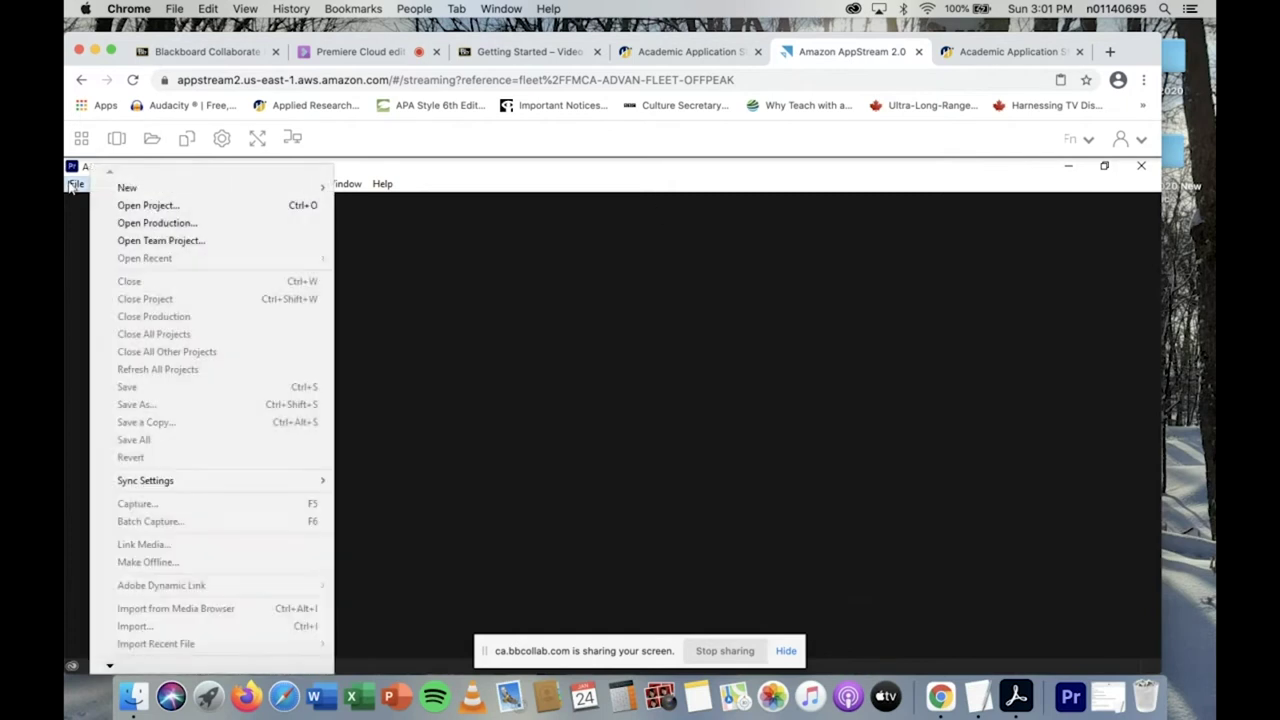
mouse_move(126, 187)
left_click(360, 190)
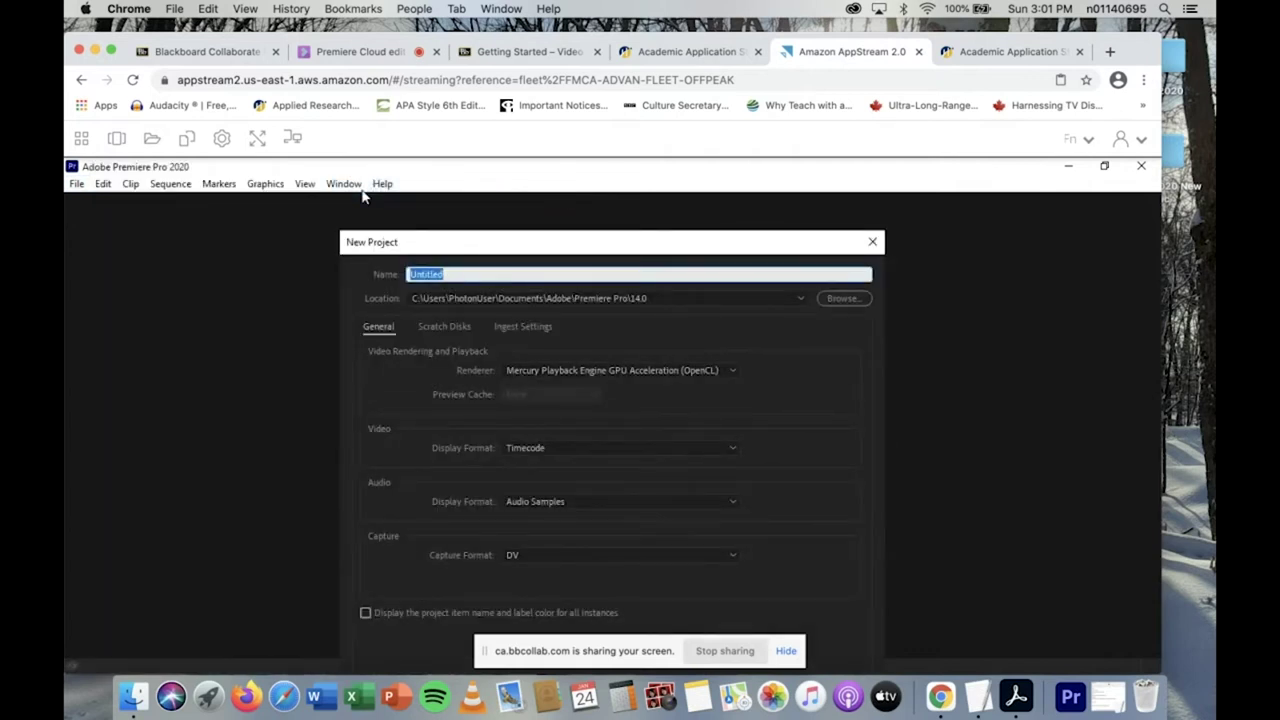
type("MAY Exercise #1 B")
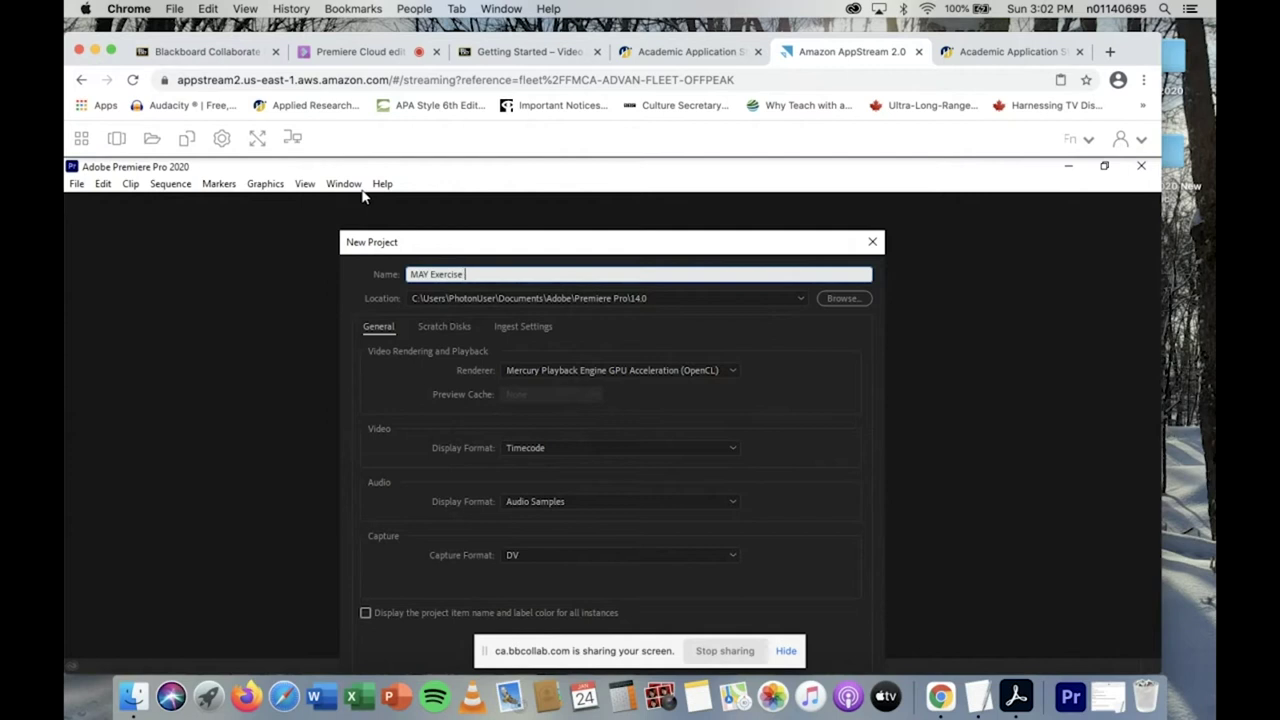
type("dit")
Step: Move the New Project dialog, make the session full screen, and confirm the project
left_click_drag(695, 247, 680, 207)
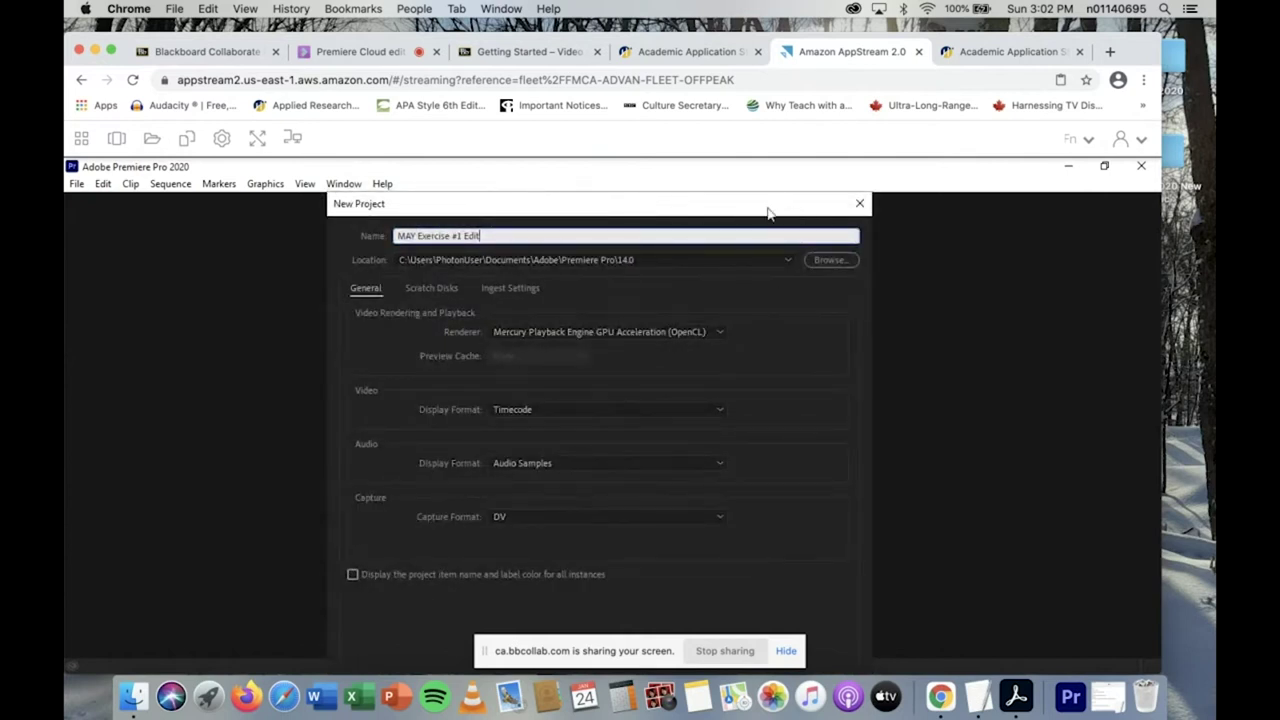
left_click_drag(768, 212, 823, 166)
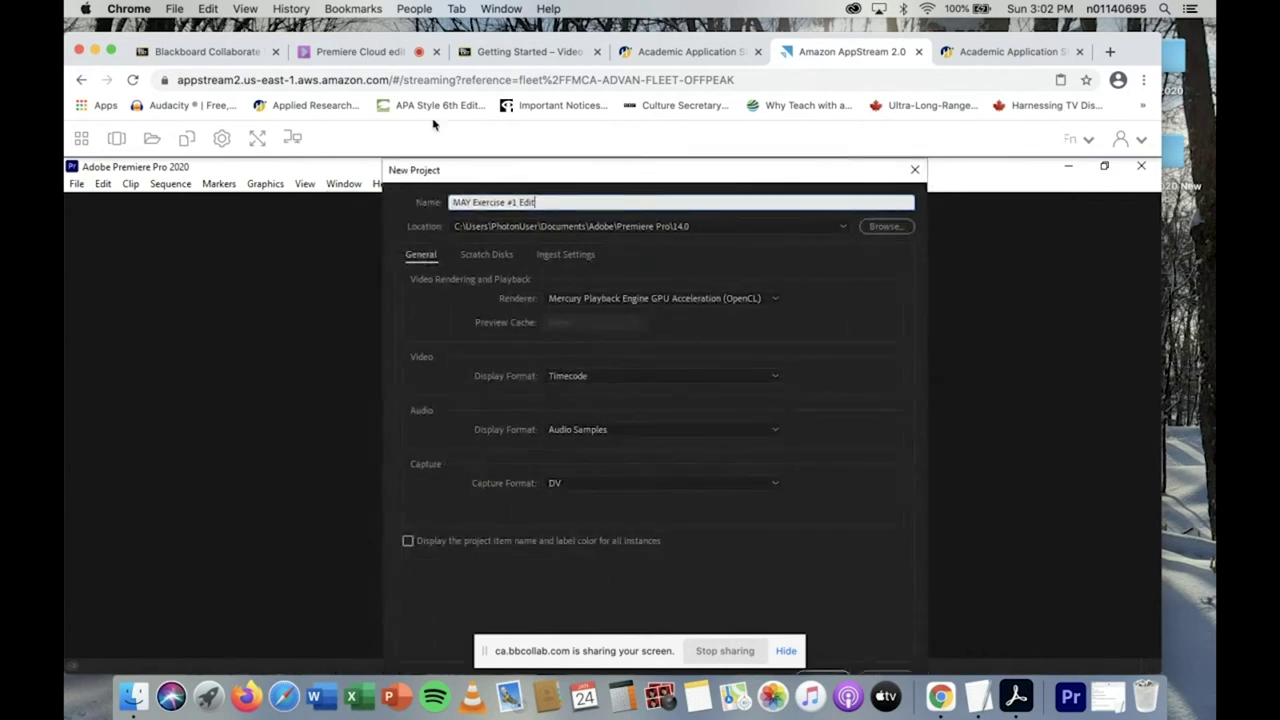
left_click(111, 50)
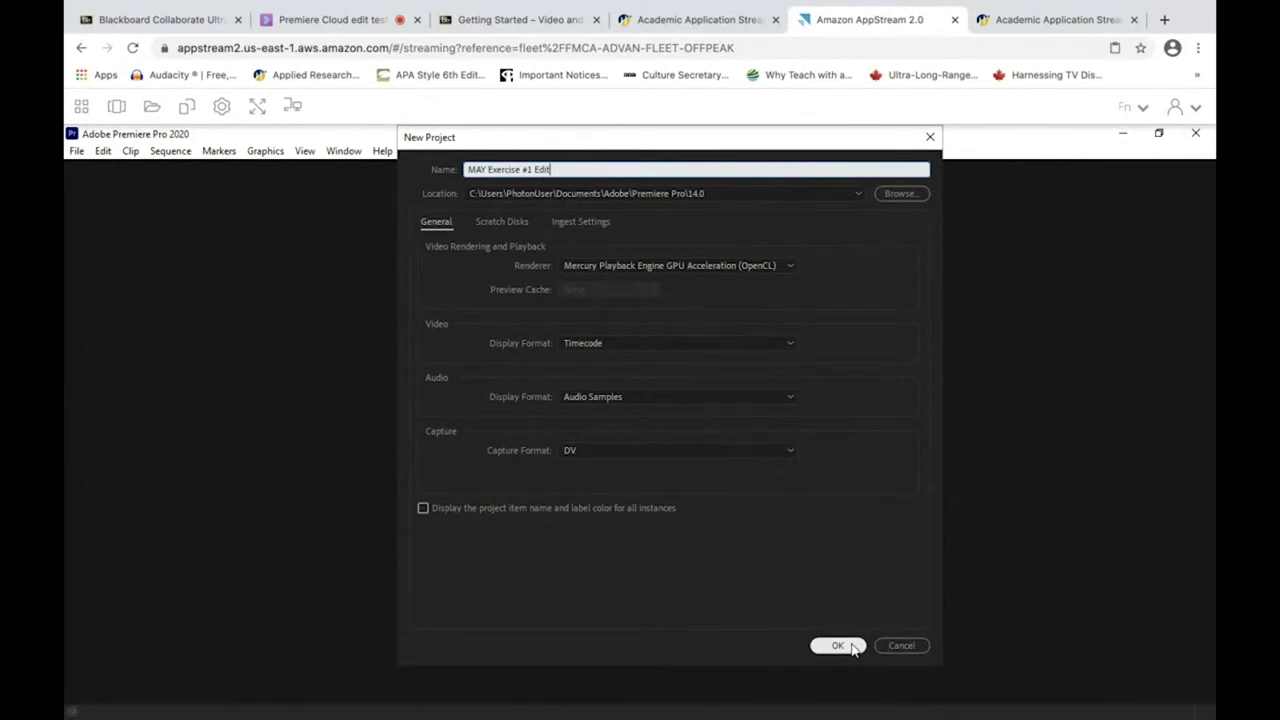
left_click(838, 646)
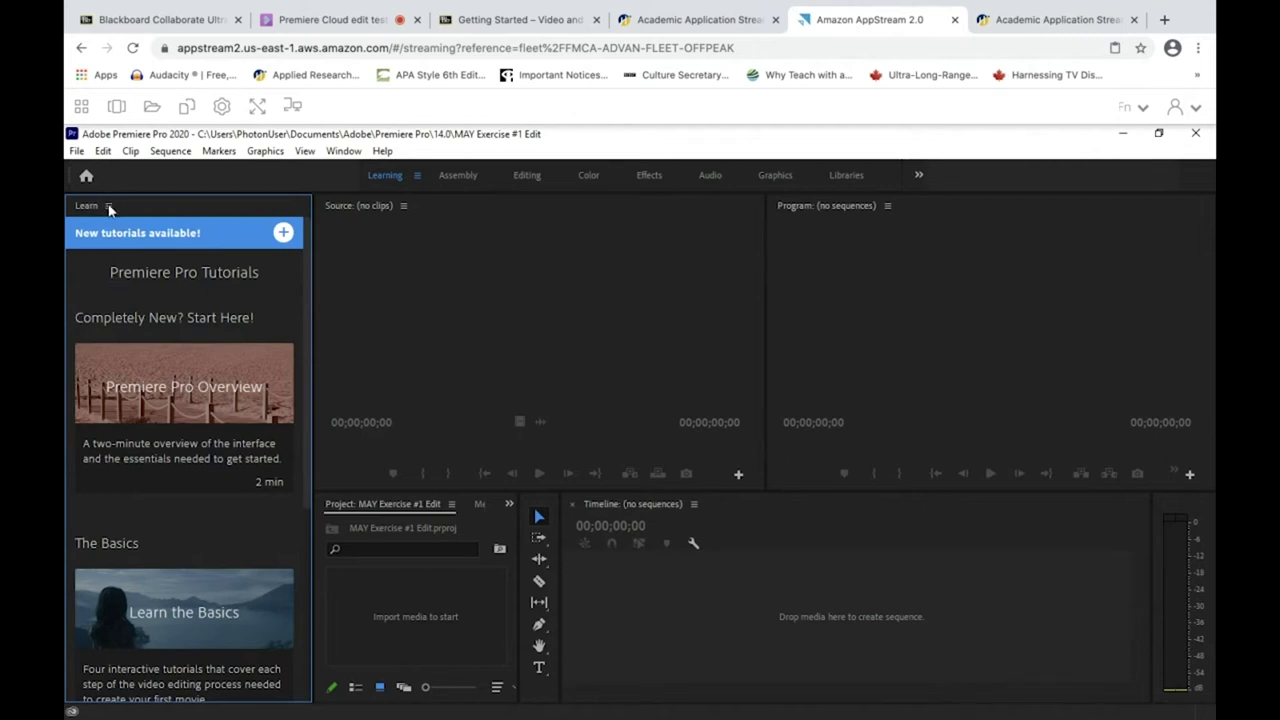
Step: Close the Learn panel, then activate the Program monitor and Timeline panels
mouse_move(200, 423)
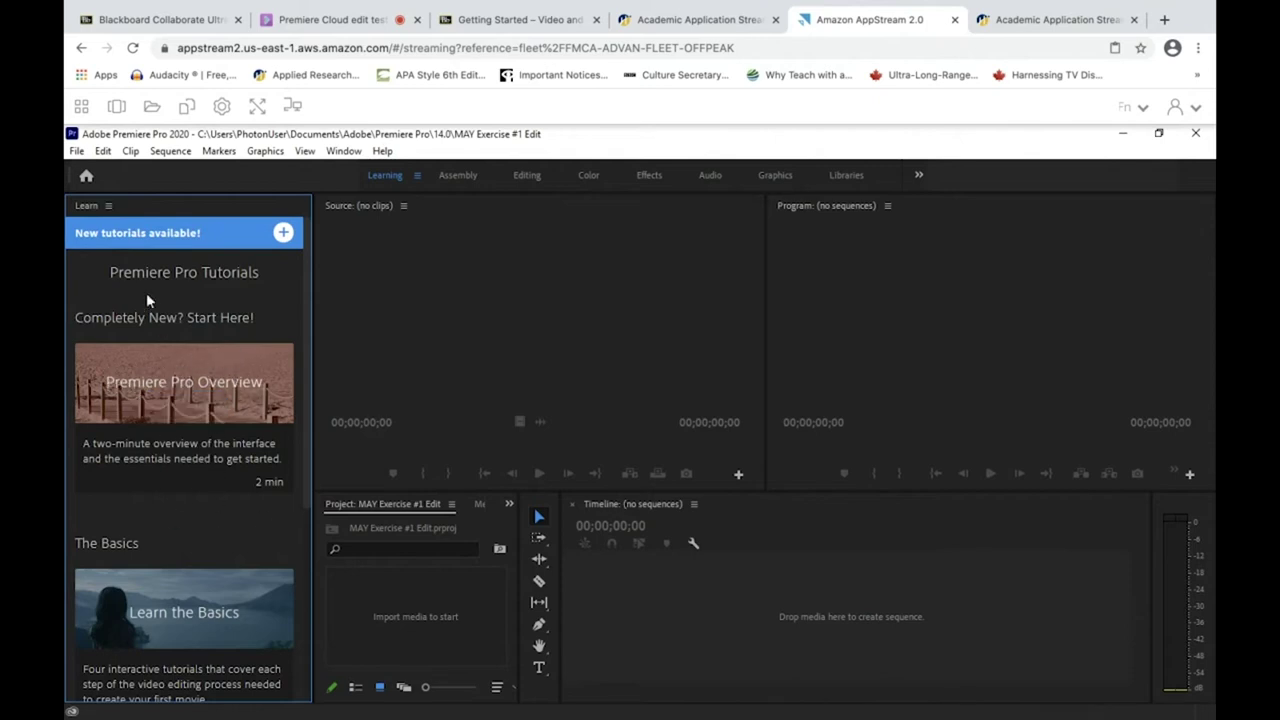
left_click(108, 206)
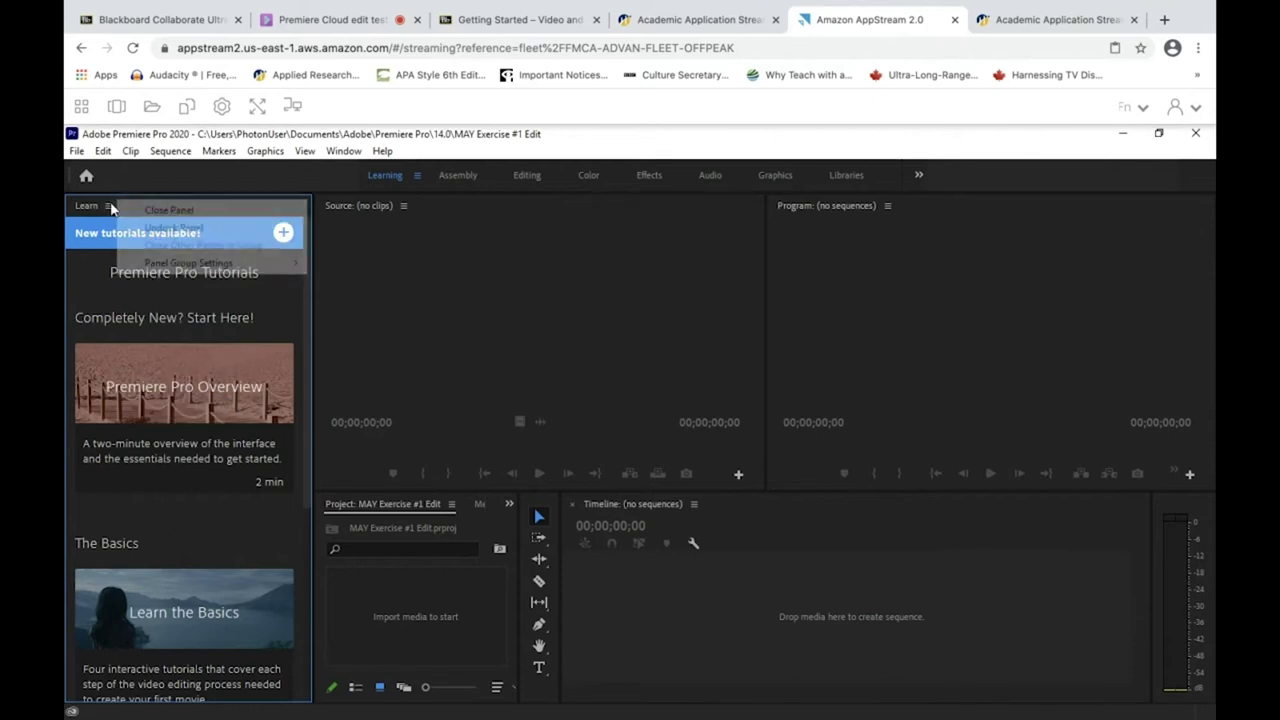
left_click(150, 210)
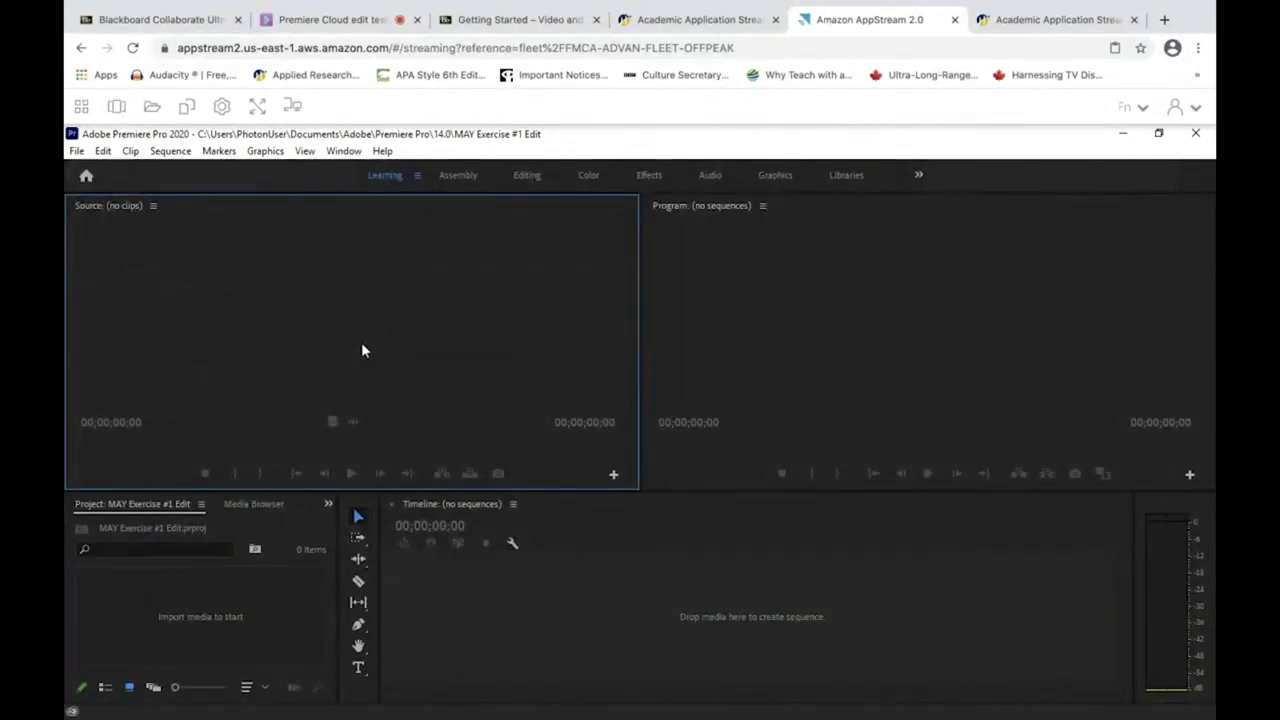
left_click(928, 337)
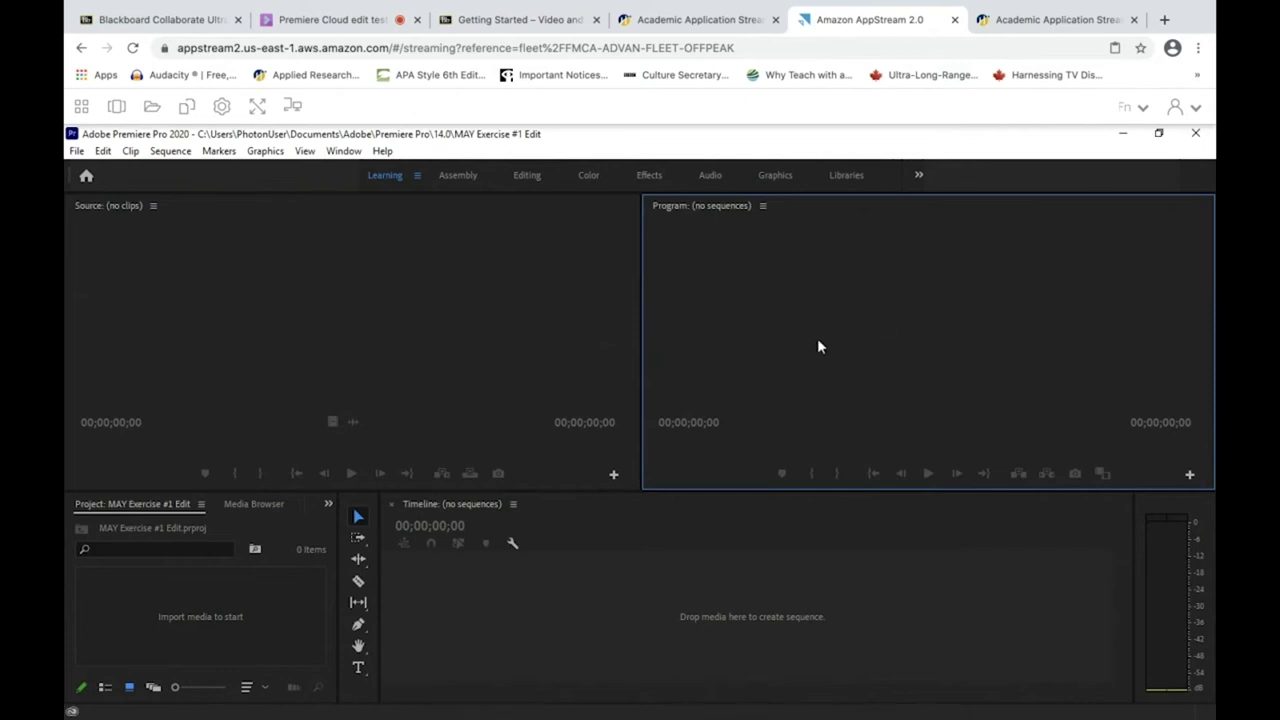
left_click(671, 545)
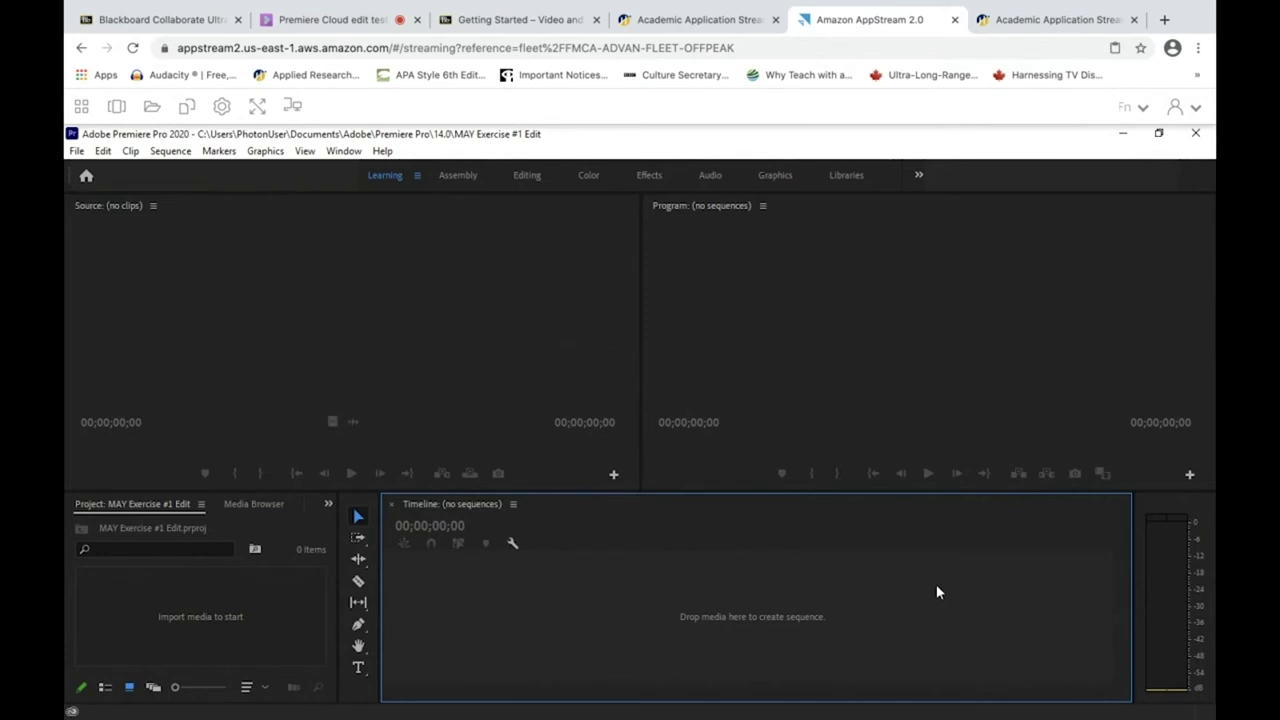
Step: In the Import dialog, browse to This PC > OneDrive > Files > MAY Exercise #1
double_click(216, 608)
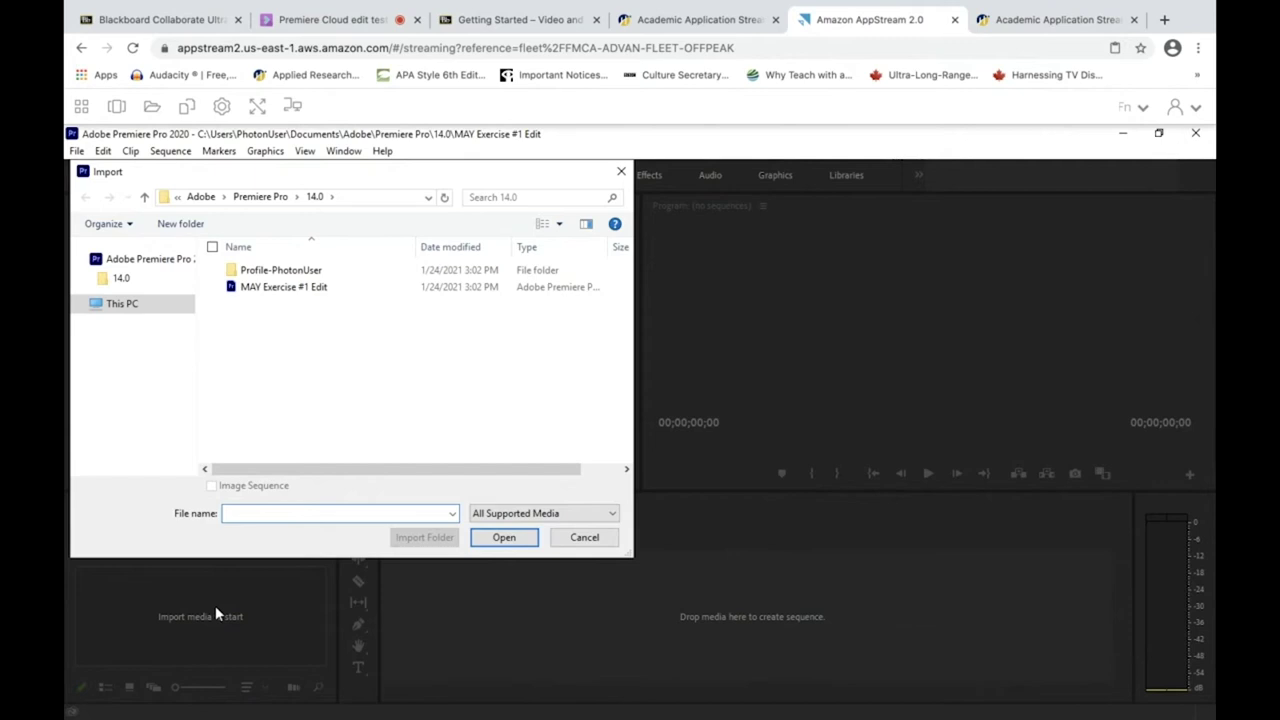
left_click(118, 304)
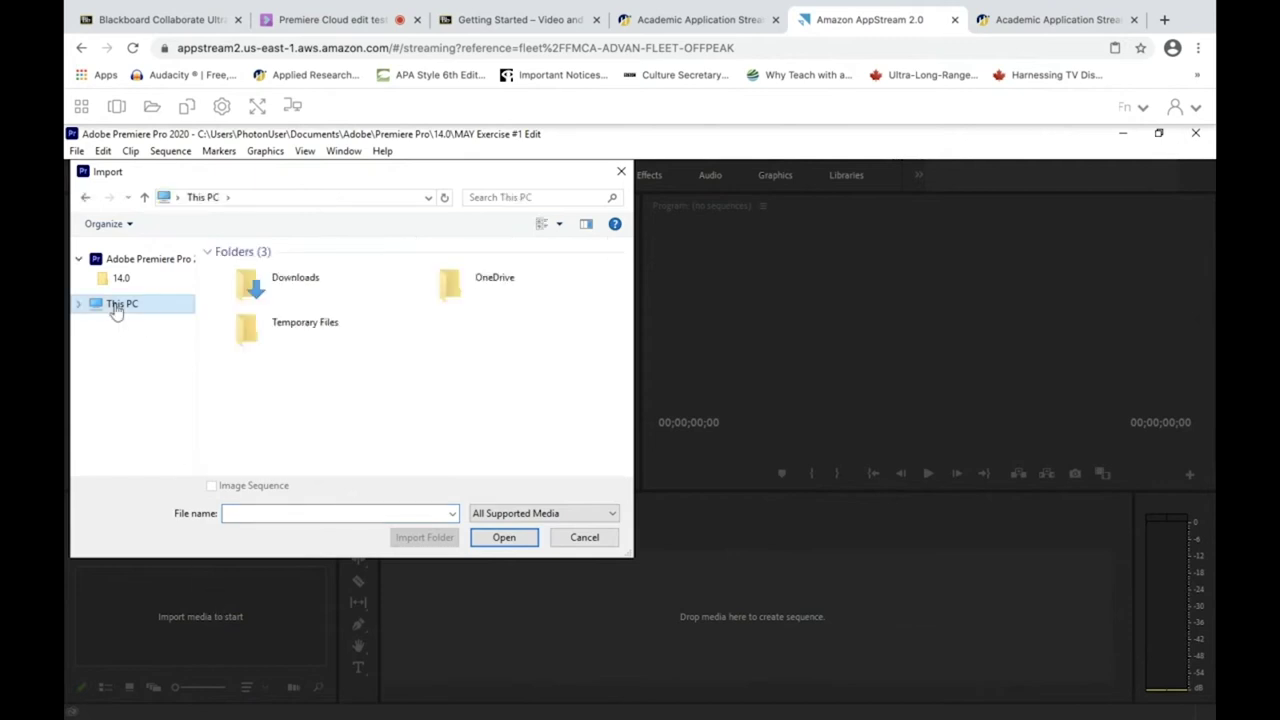
double_click(489, 284)
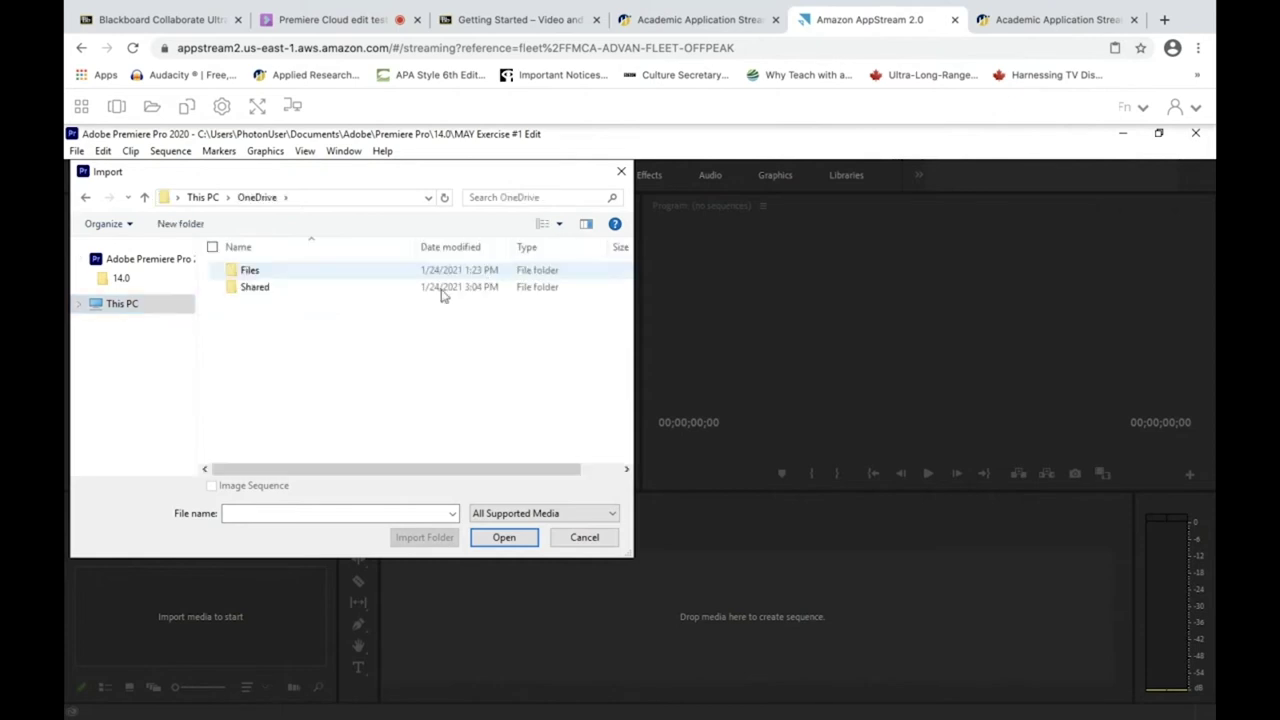
double_click(251, 272)
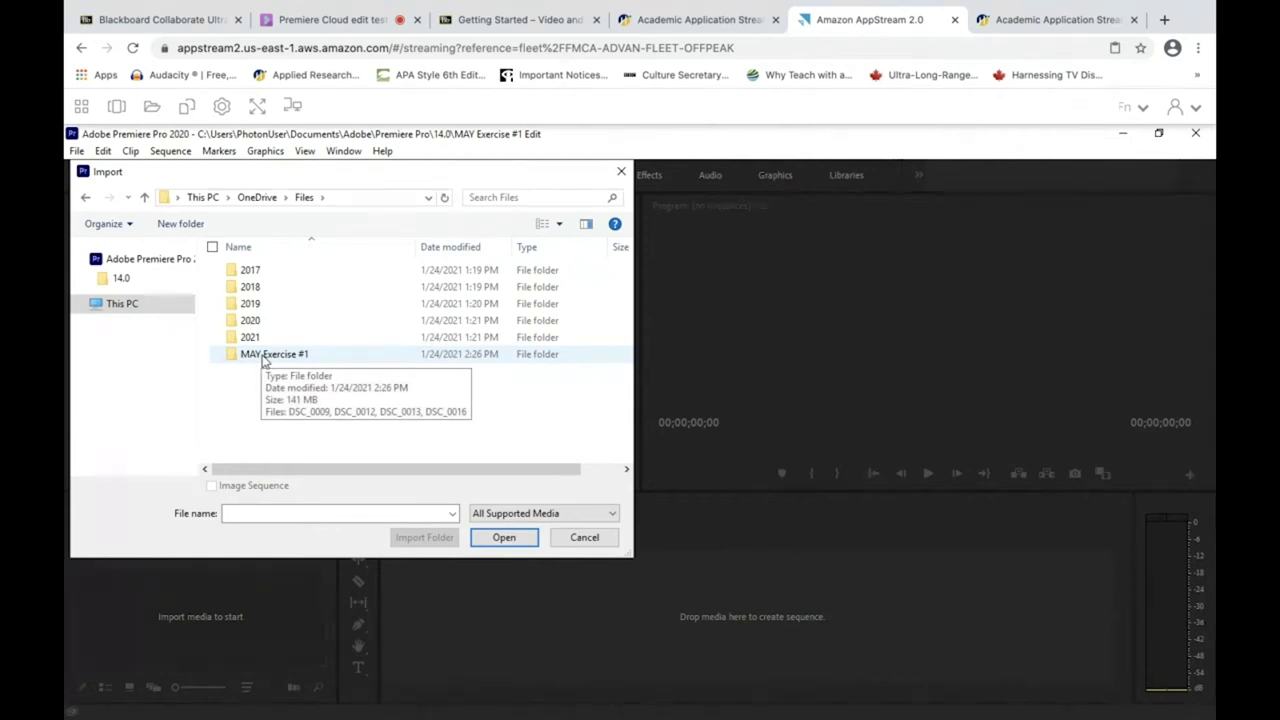
double_click(262, 356)
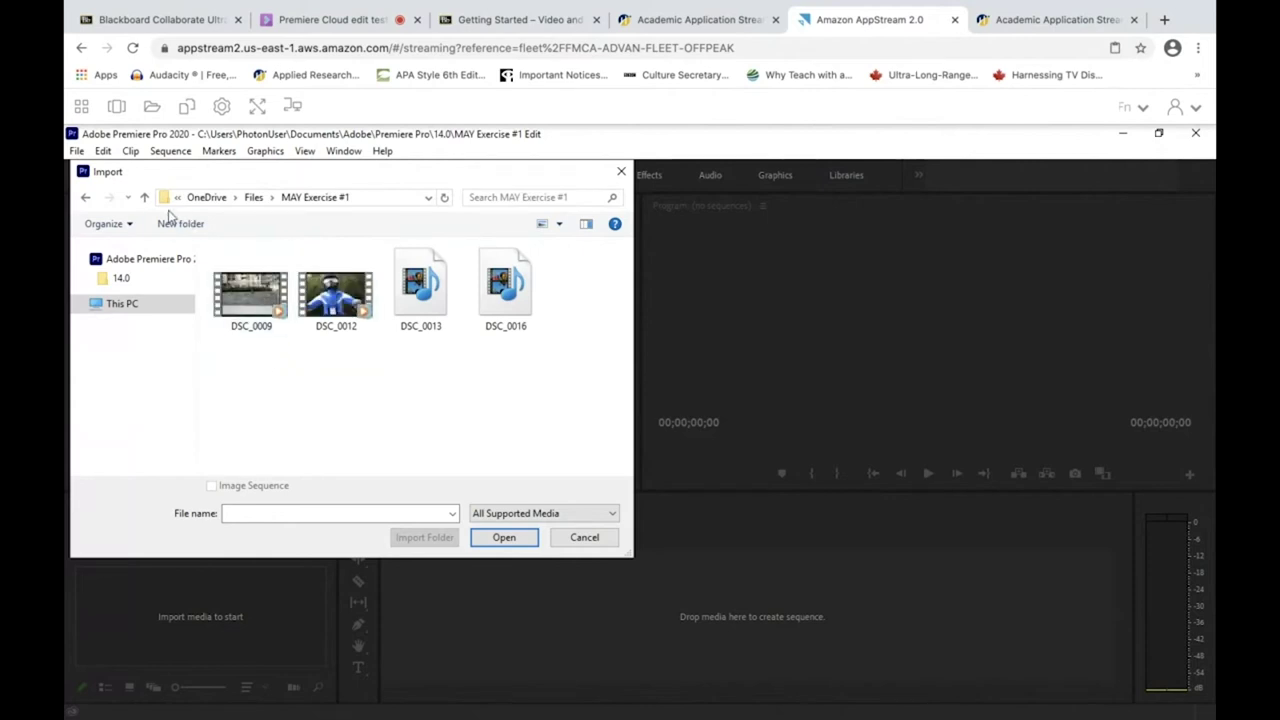
Step: Import clips DSC_0009, DSC_0012, DSC_0013 and DSC_0016
left_click(248, 290)
left_click(331, 298, "ctrl")
left_click(412, 305, "ctrl")
left_click(497, 298, "ctrl")
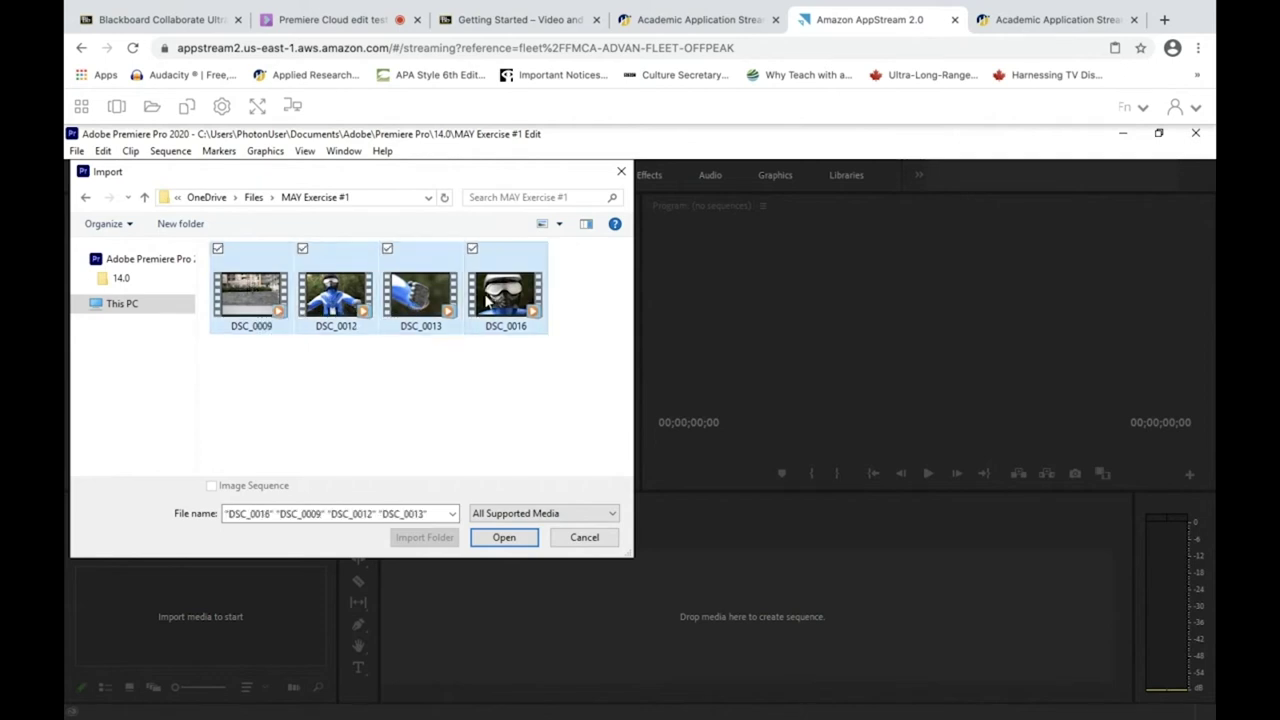
left_click(504, 538)
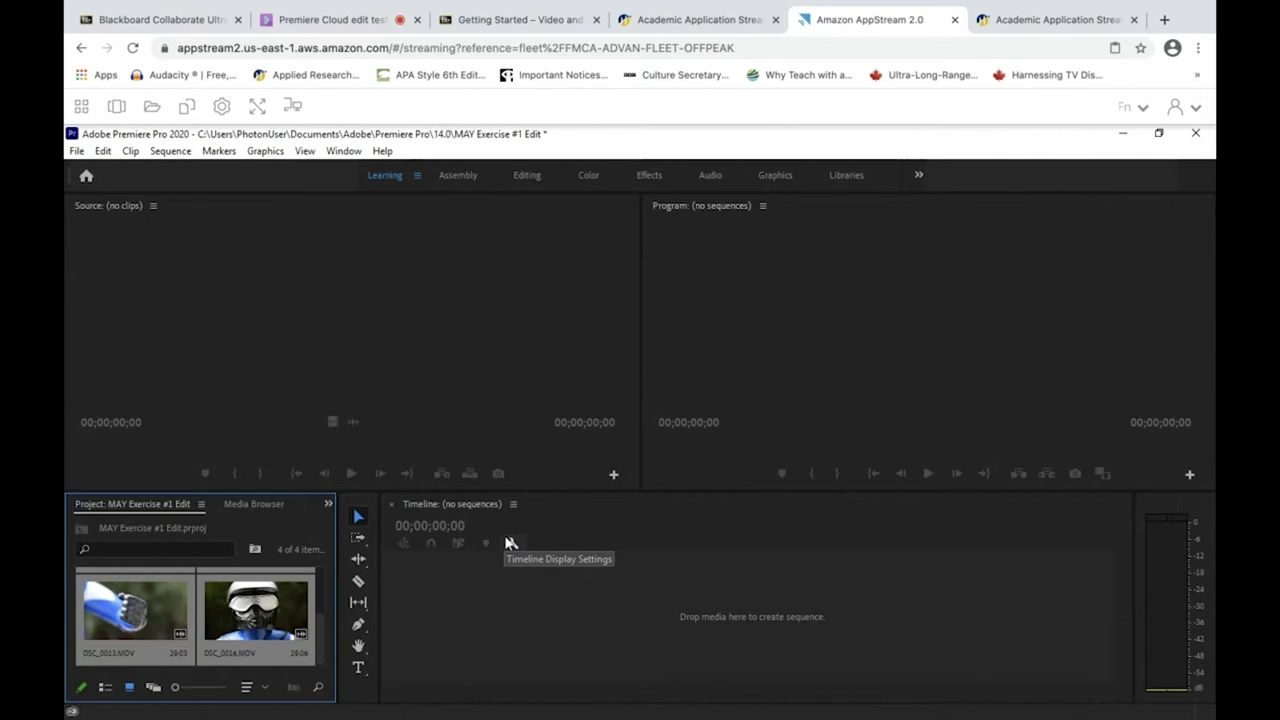
Step: Scroll the Project panel to the top and select clip DSC_0009
left_click_drag(320, 637, 321, 559)
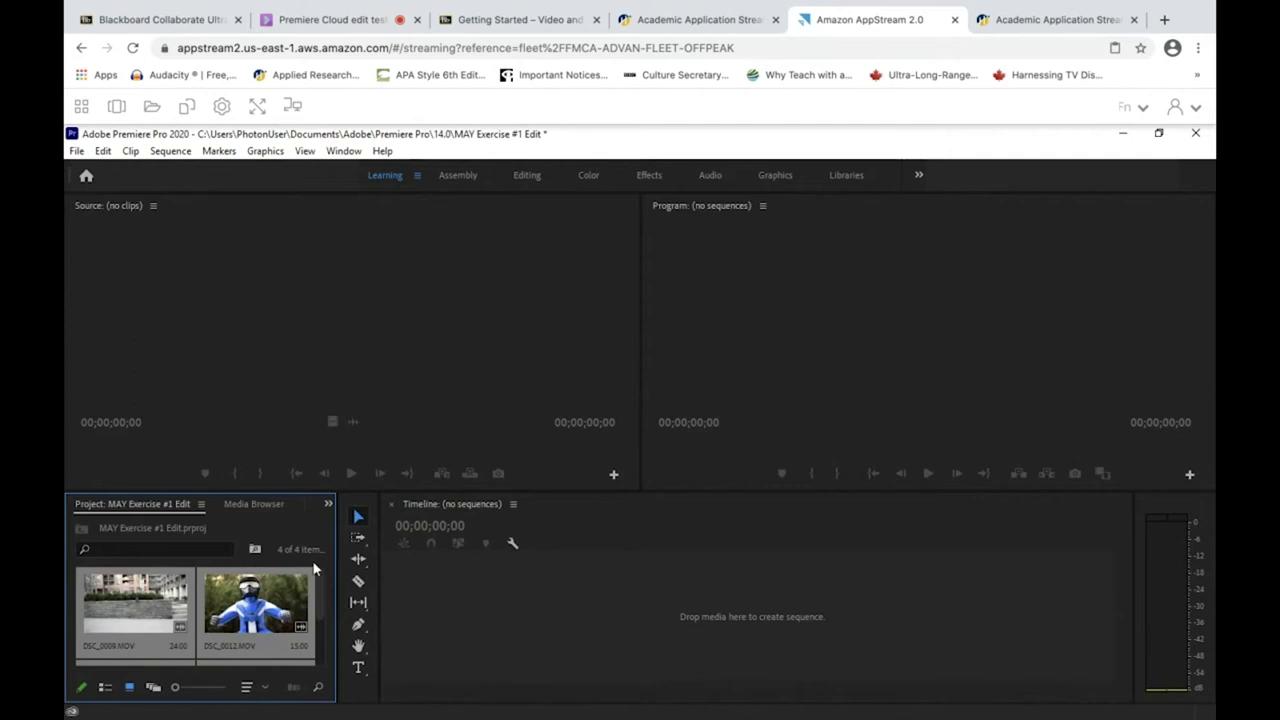
left_click(122, 612)
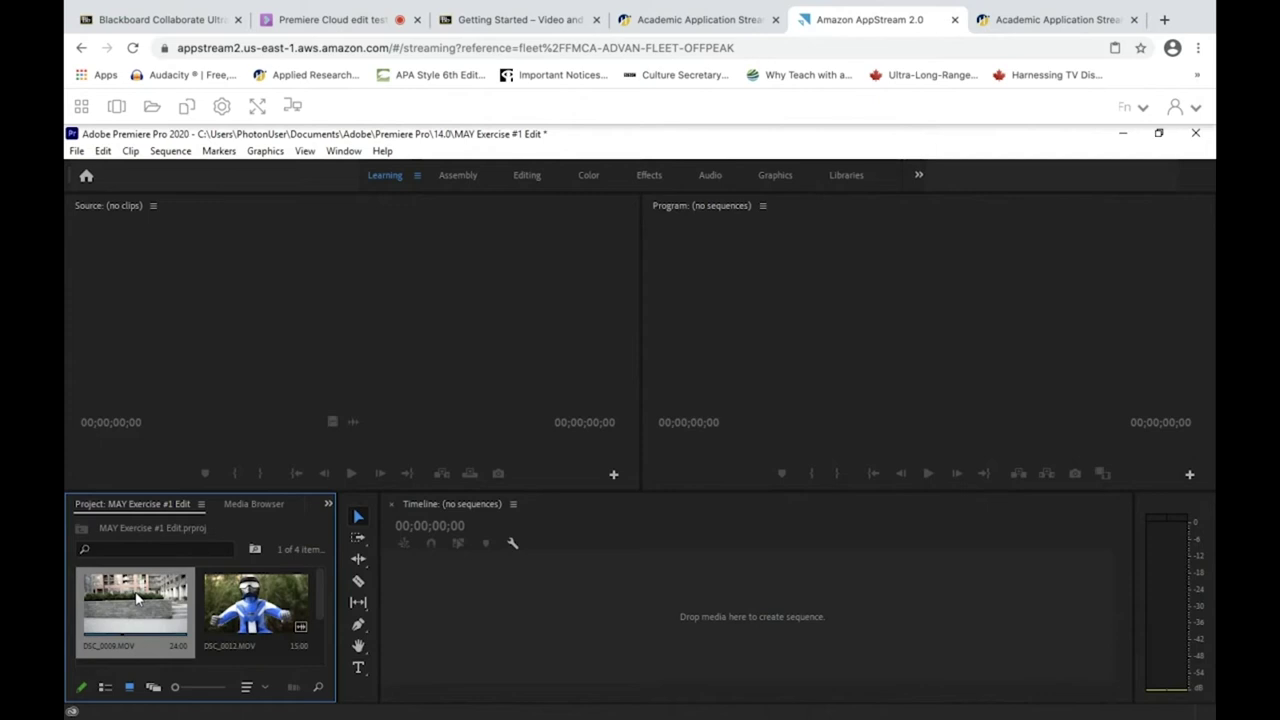
Step: Load DSC_0009 into the Source monitor, preview it, and scrub back to about 00:00:08:09
double_click(137, 598)
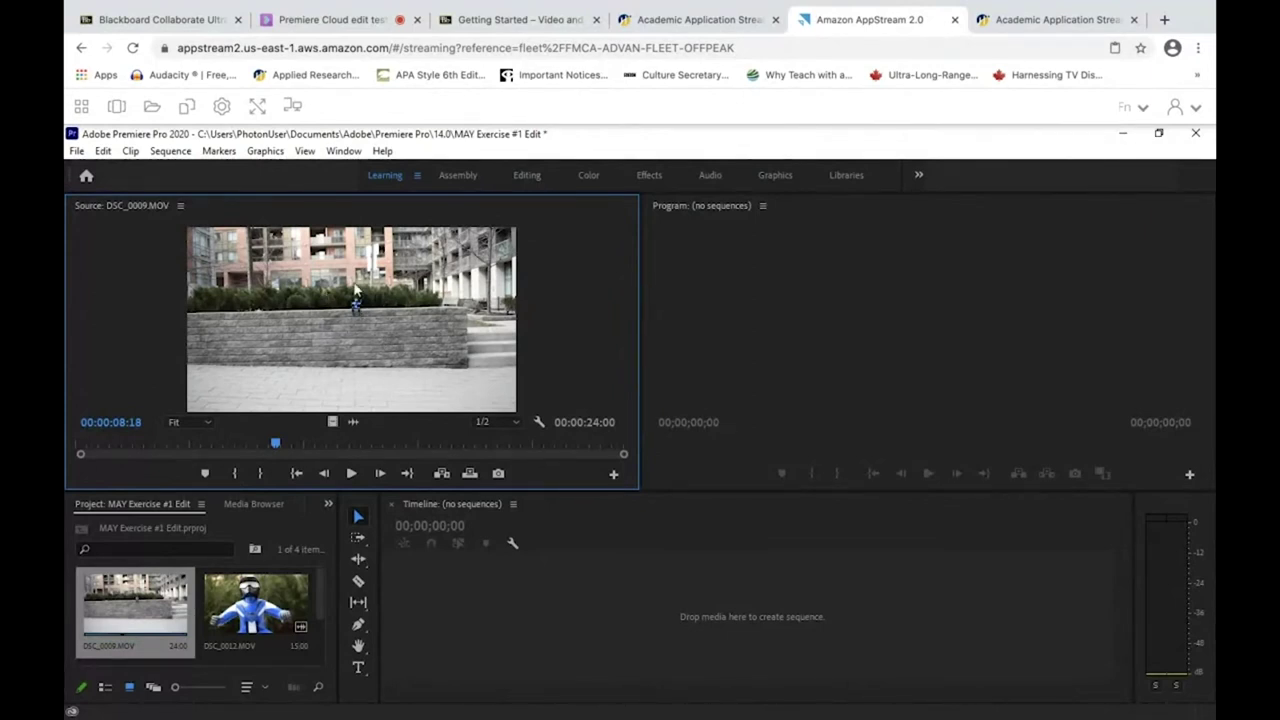
mouse_move(108, 8)
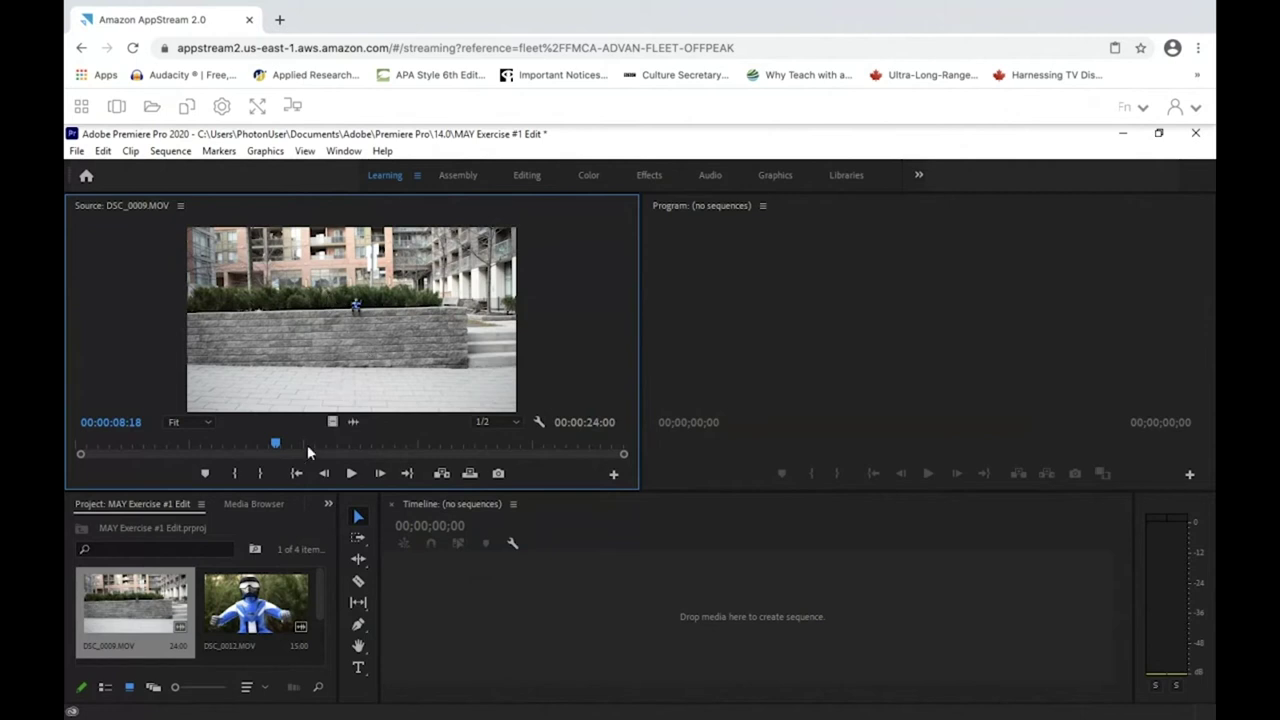
left_click(351, 474)
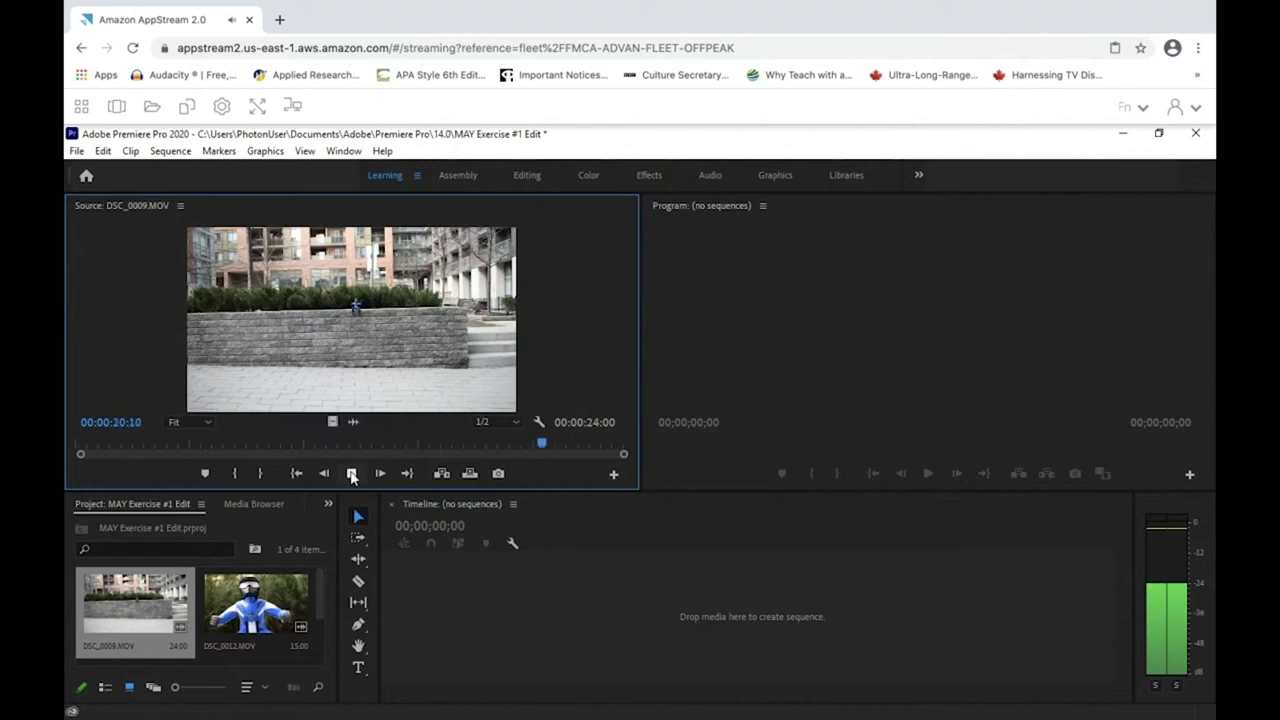
left_click(352, 476)
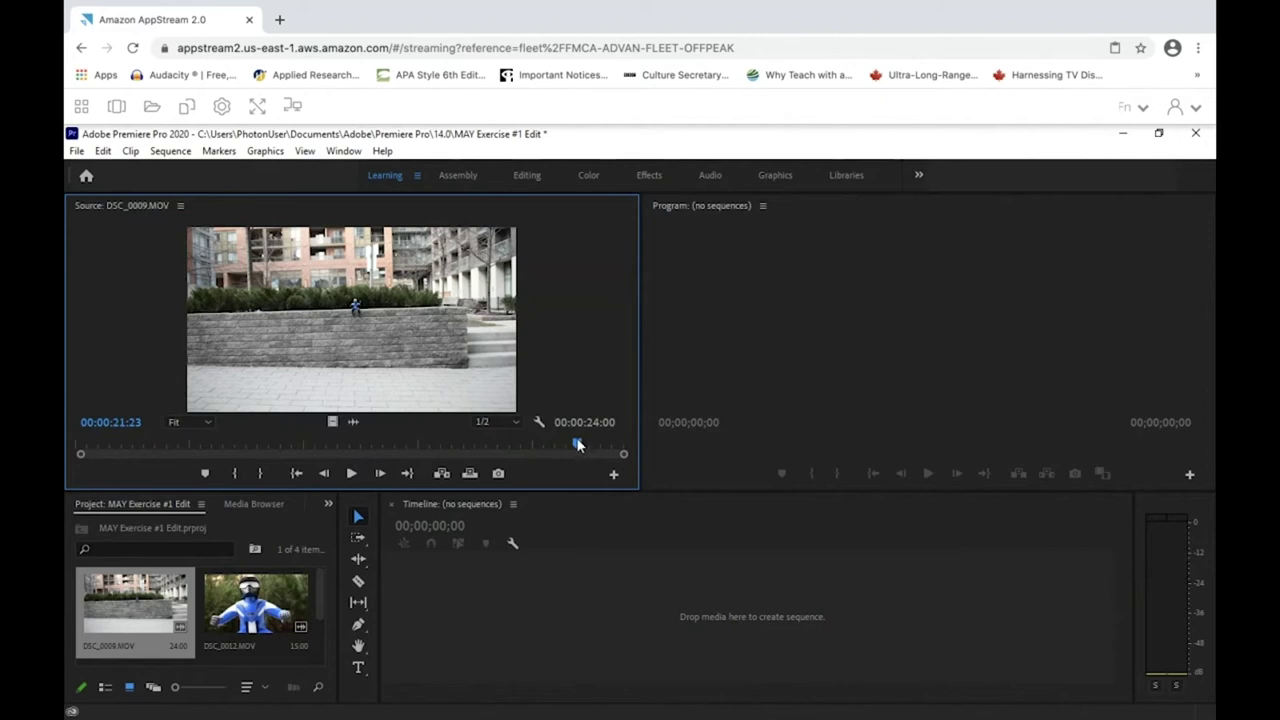
left_click_drag(564, 443, 267, 450)
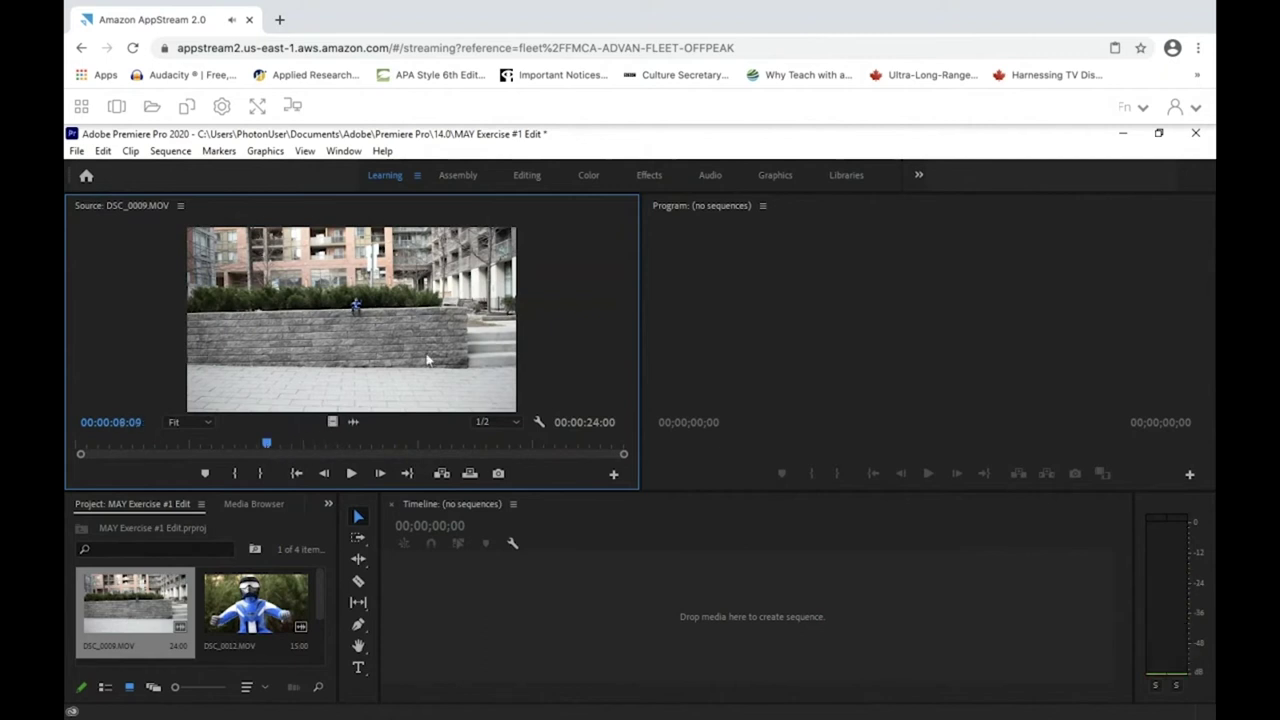
Step: Play DSC_0009 with its audio waveform shown, then stop and return to the video view
left_click(353, 424)
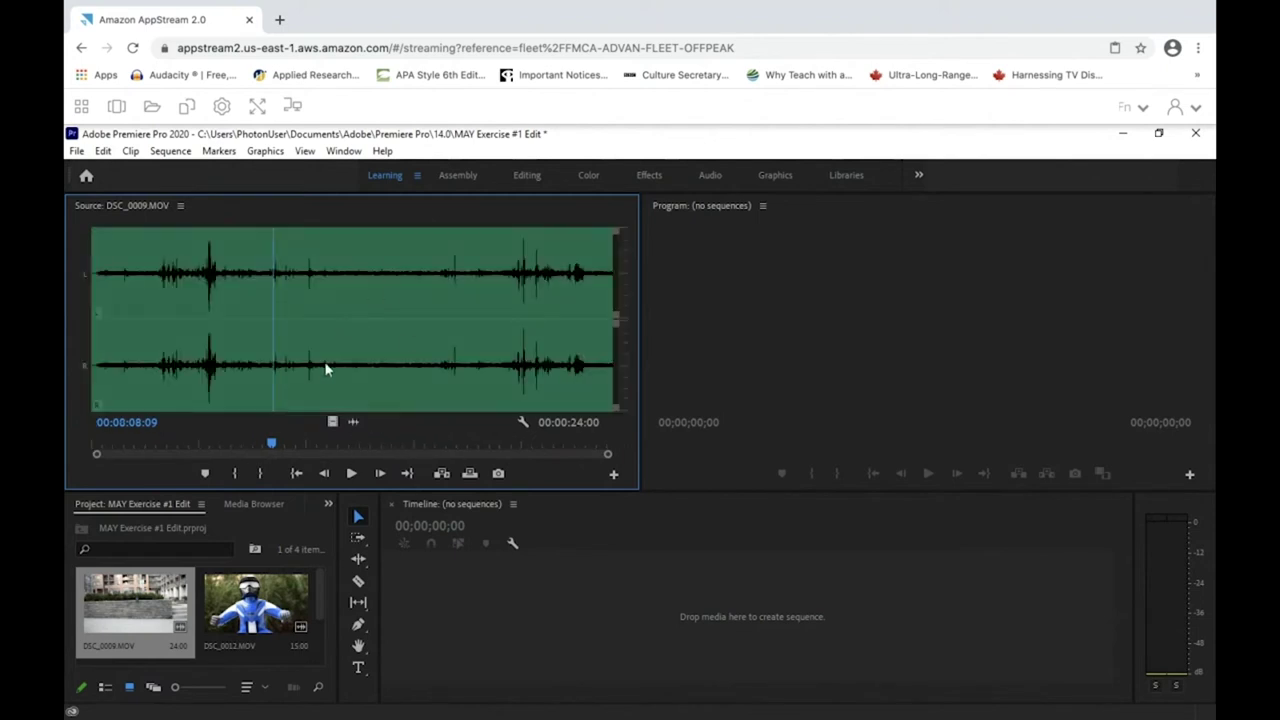
left_click(351, 474)
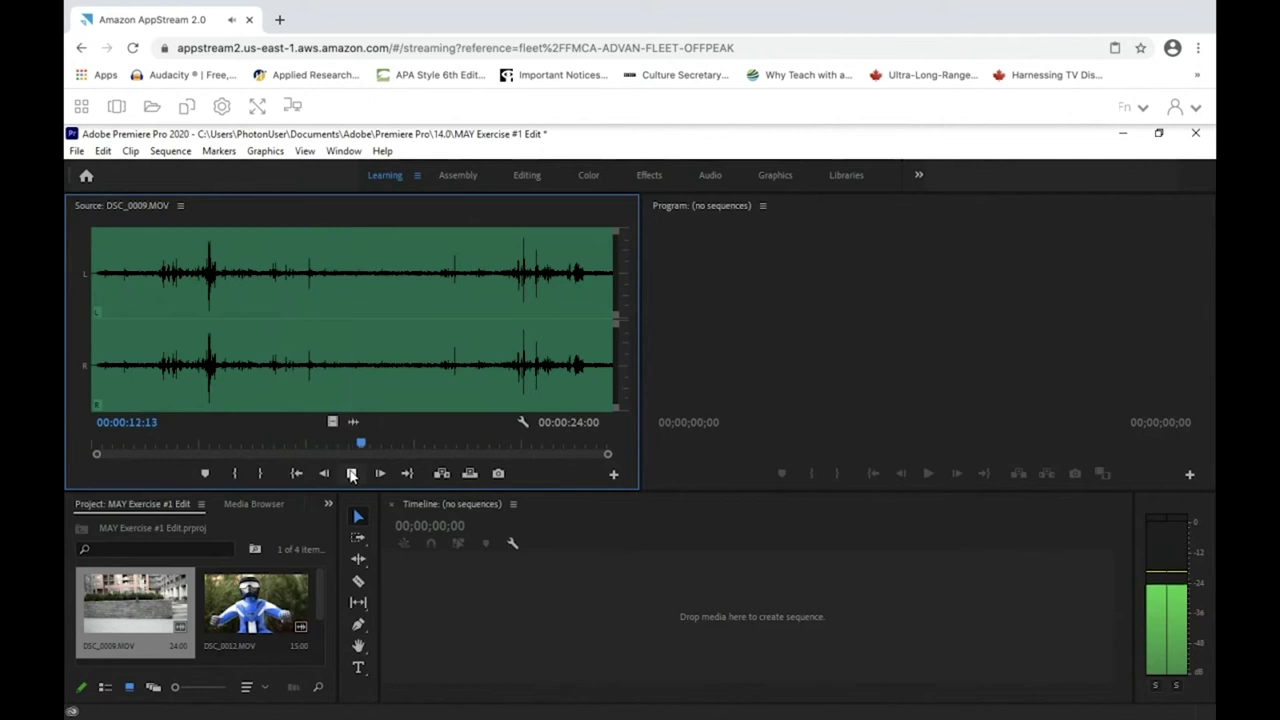
left_click(333, 421)
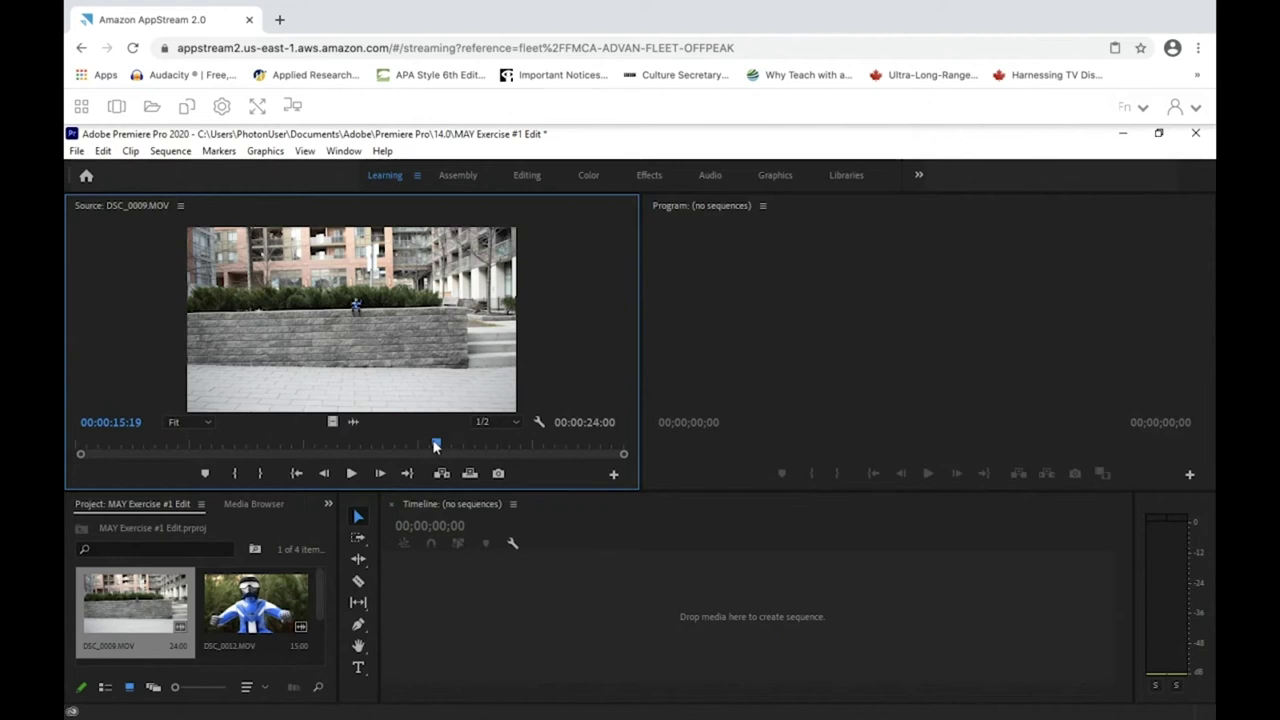
Step: Move DSC_0009's playhead to the first frame and play about five seconds
left_click(127, 443)
left_click_drag(130, 443, 79, 448)
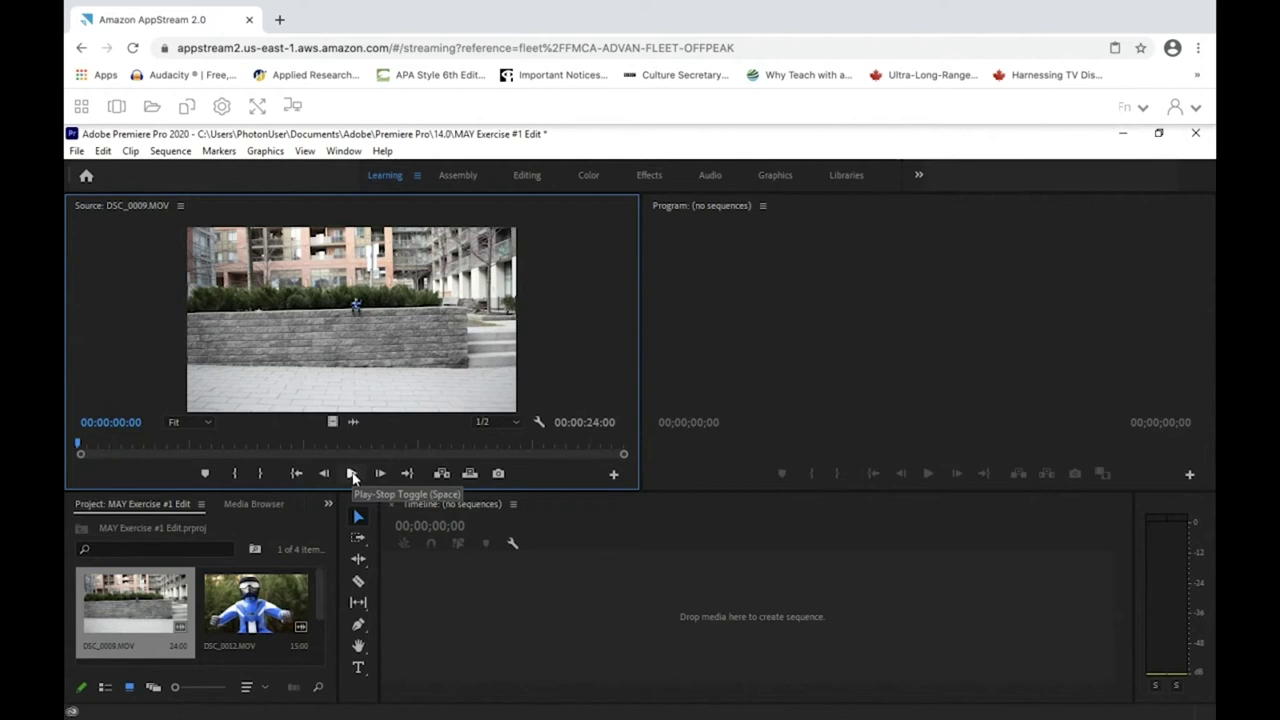
left_click(352, 474)
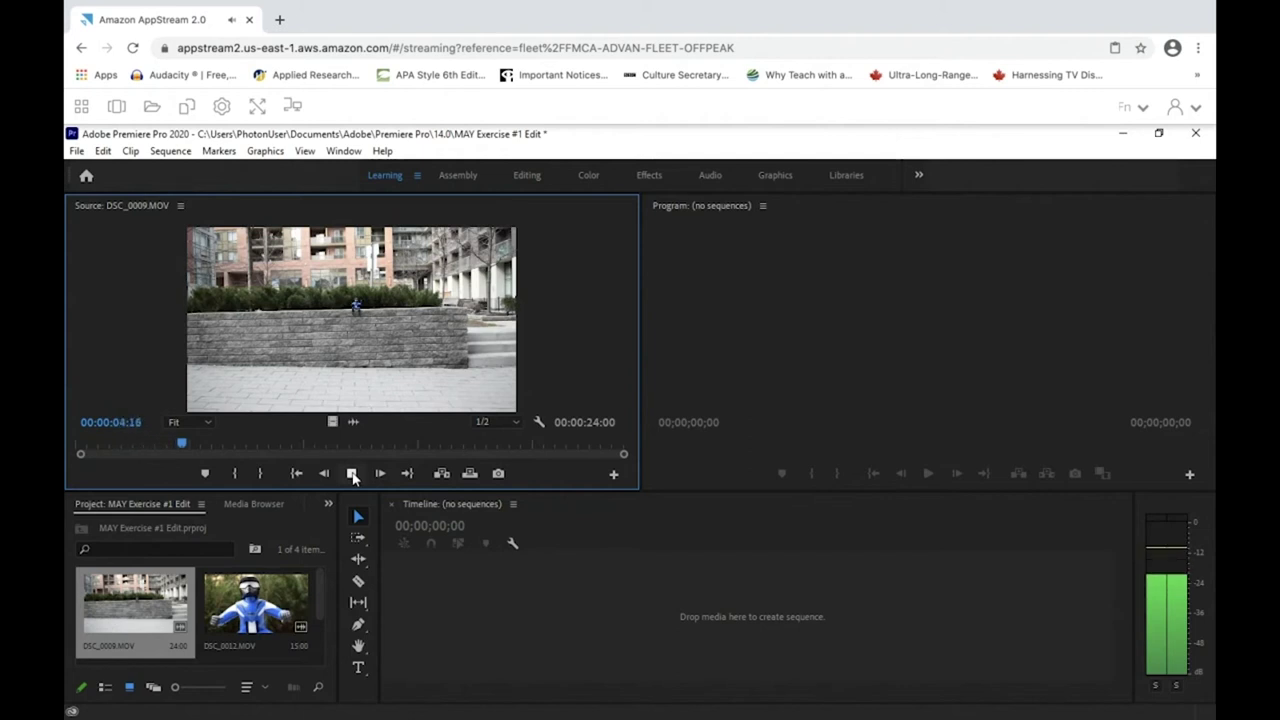
left_click(352, 474)
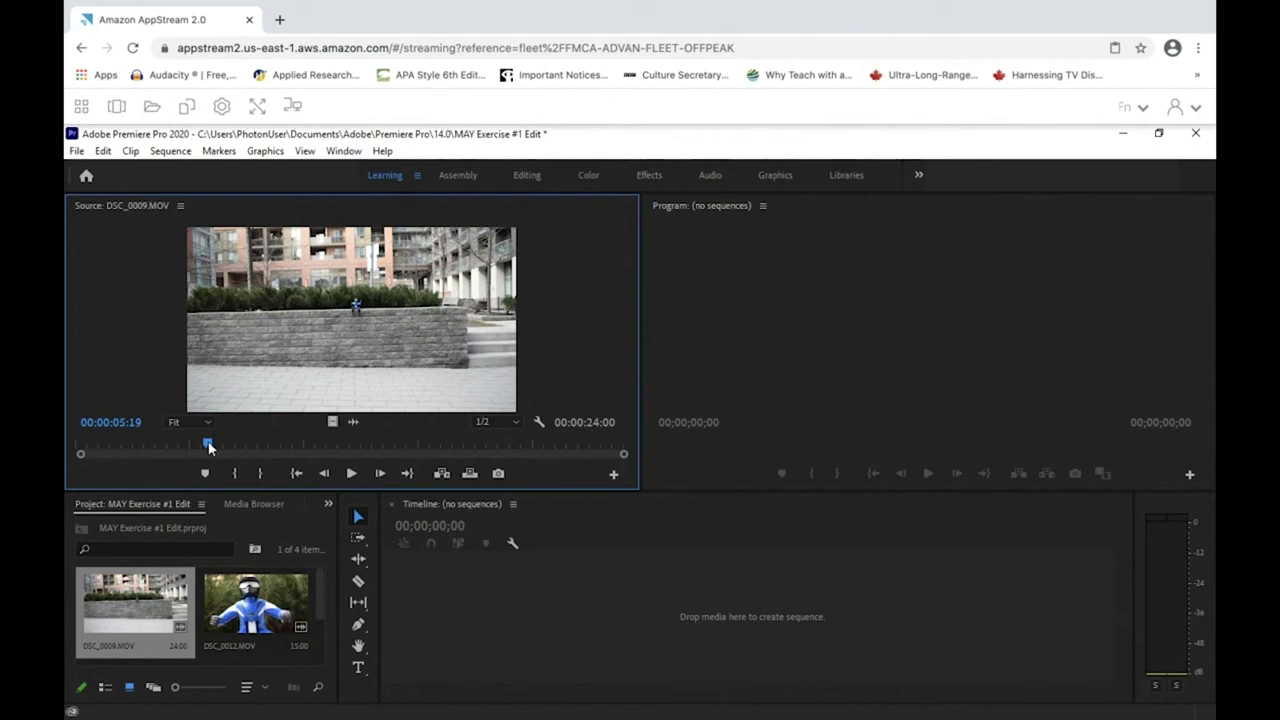
Step: Scrub DSC_0009 forward briefly, then back to 00:00:00:00
left_click_drag(210, 447, 215, 450)
left_click_drag(214, 449, 79, 449)
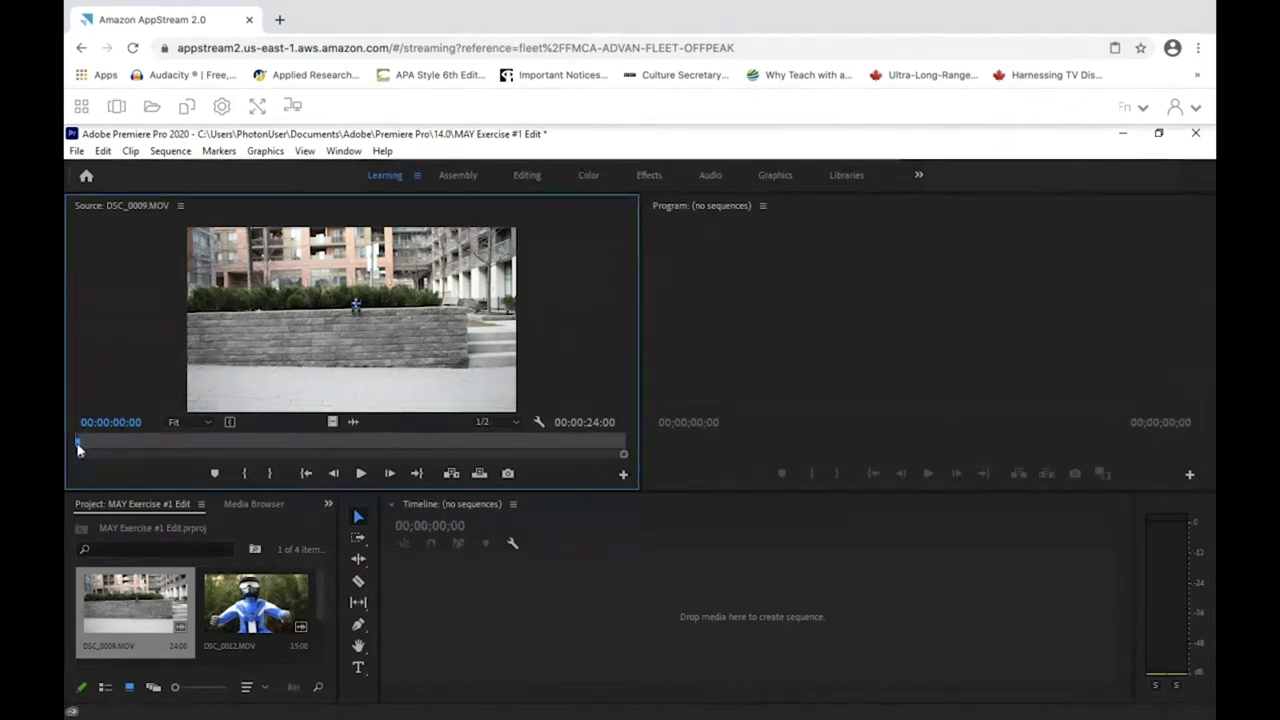
Step: Mark DSC_0009's Out point at 00:00:05:00, then switch to the Mac desktop
left_click_drag(78, 448, 193, 451)
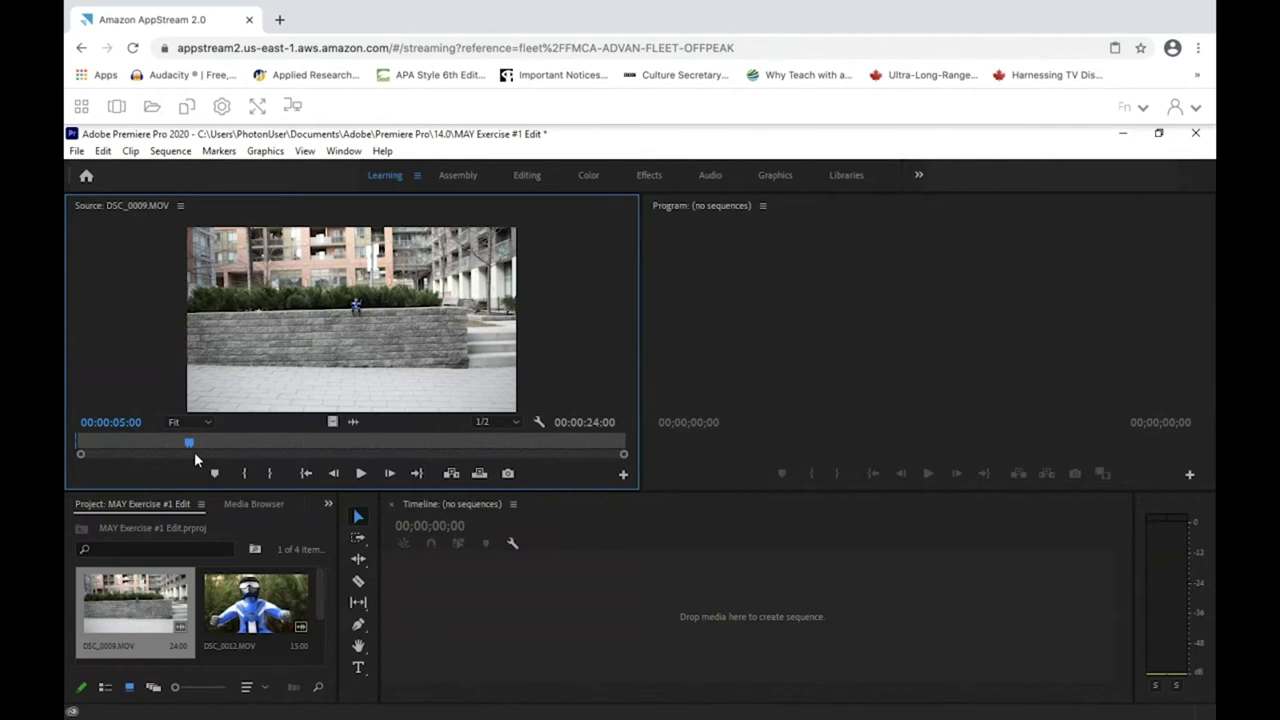
key("o")
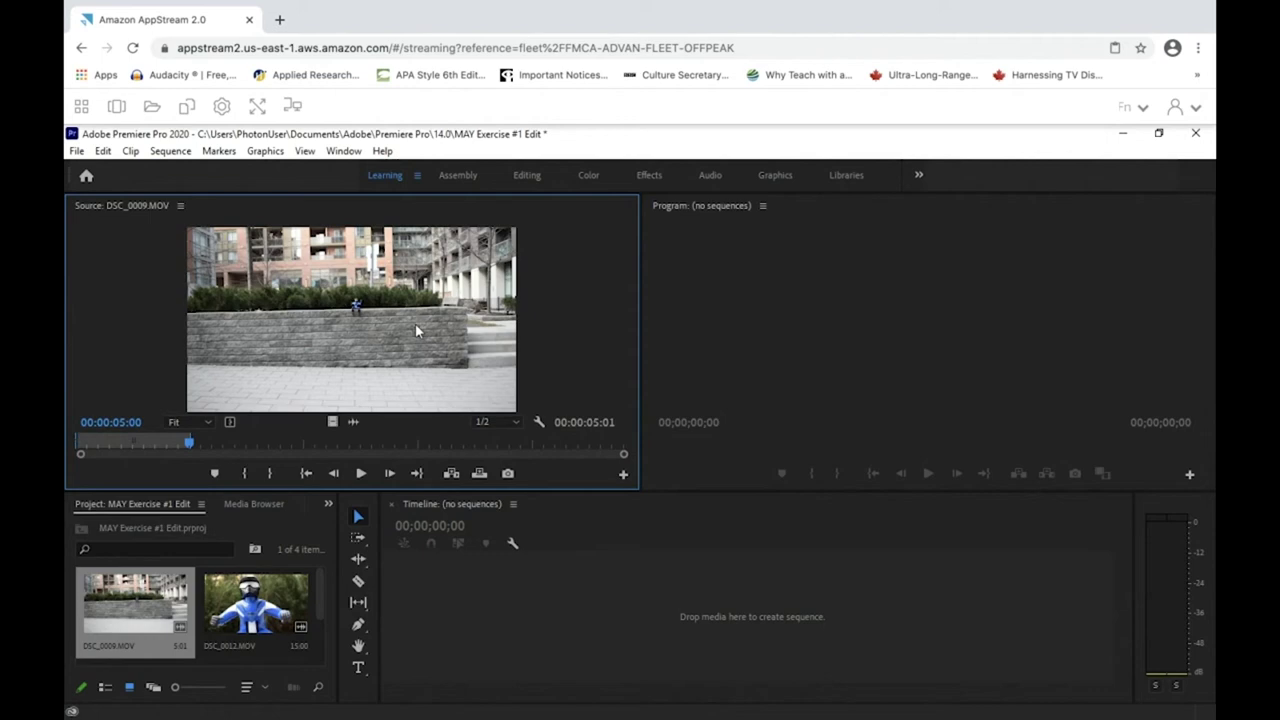
key("ctrl+Left")
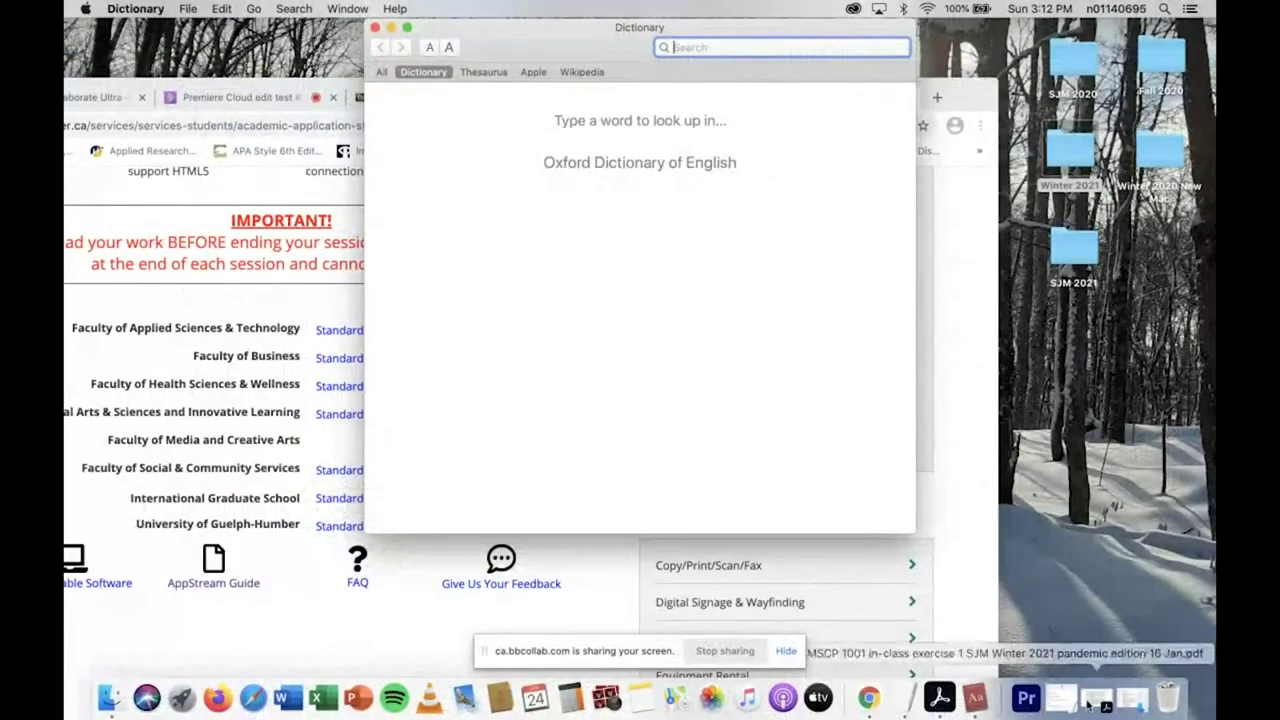
Step: Bring Chrome forward and close the local Premiere Pro Home and Dictionary windows
left_click(1030, 694)
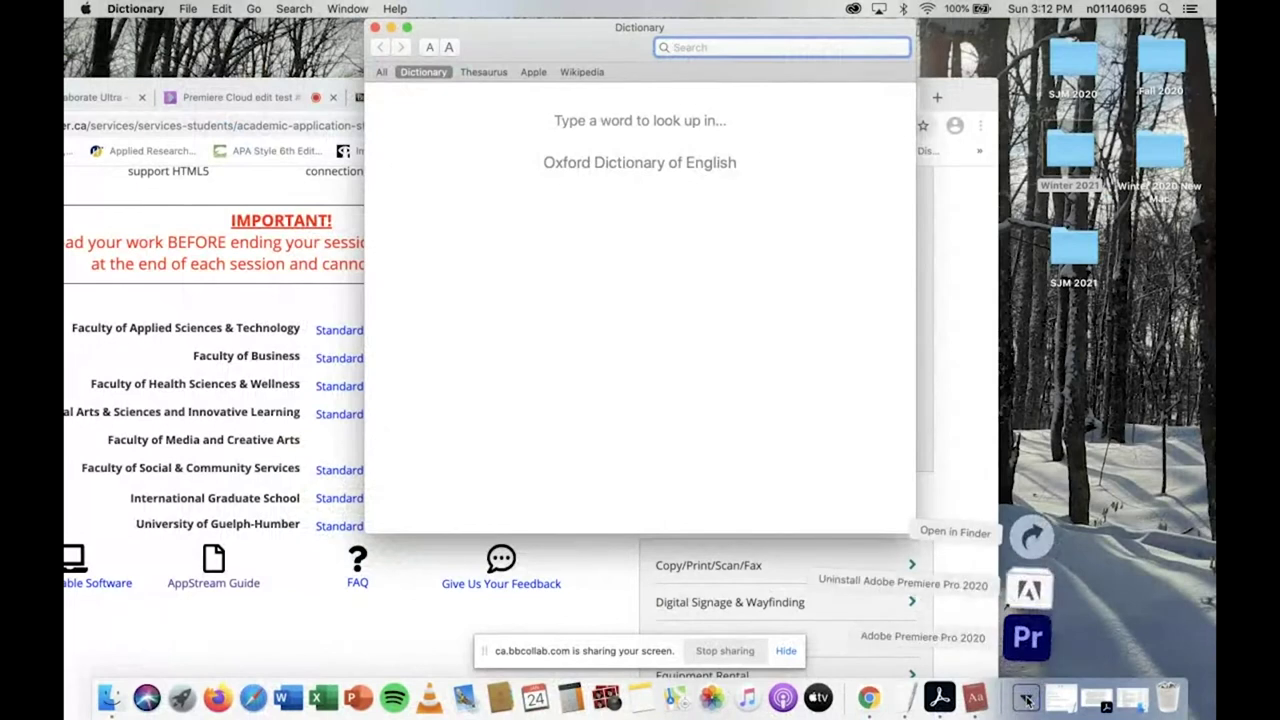
left_click(1028, 636)
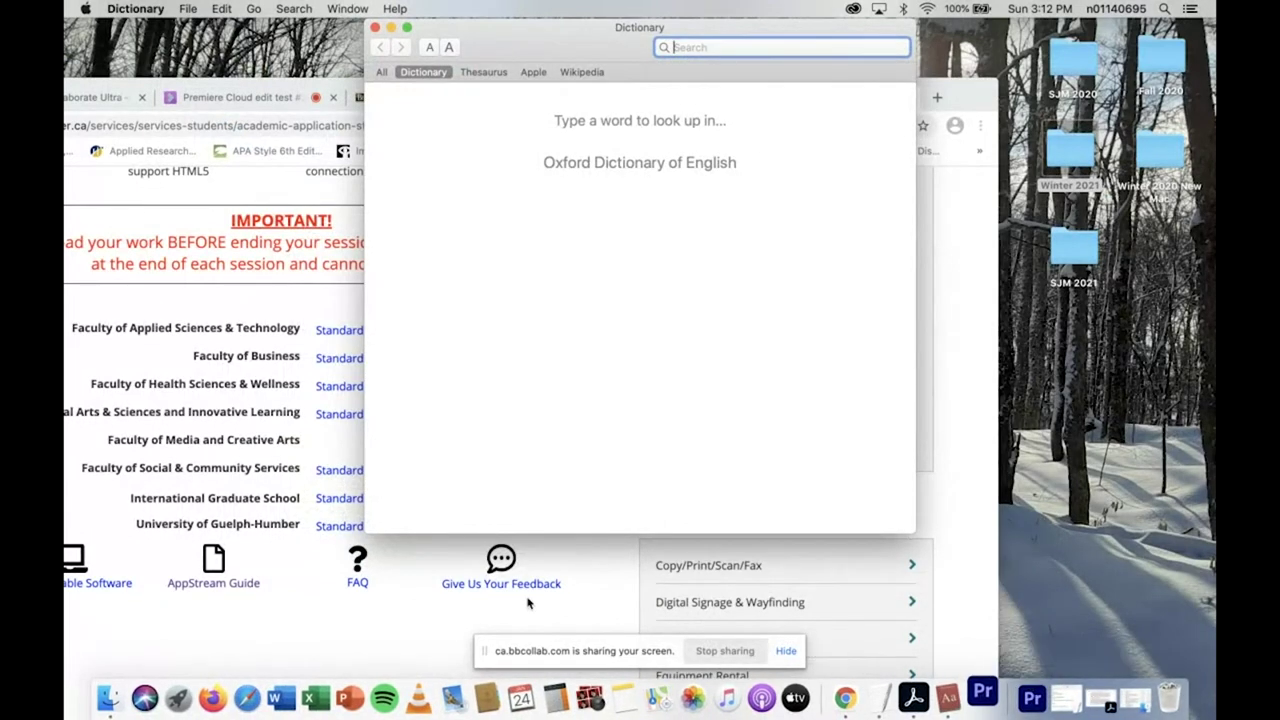
left_click(845, 698)
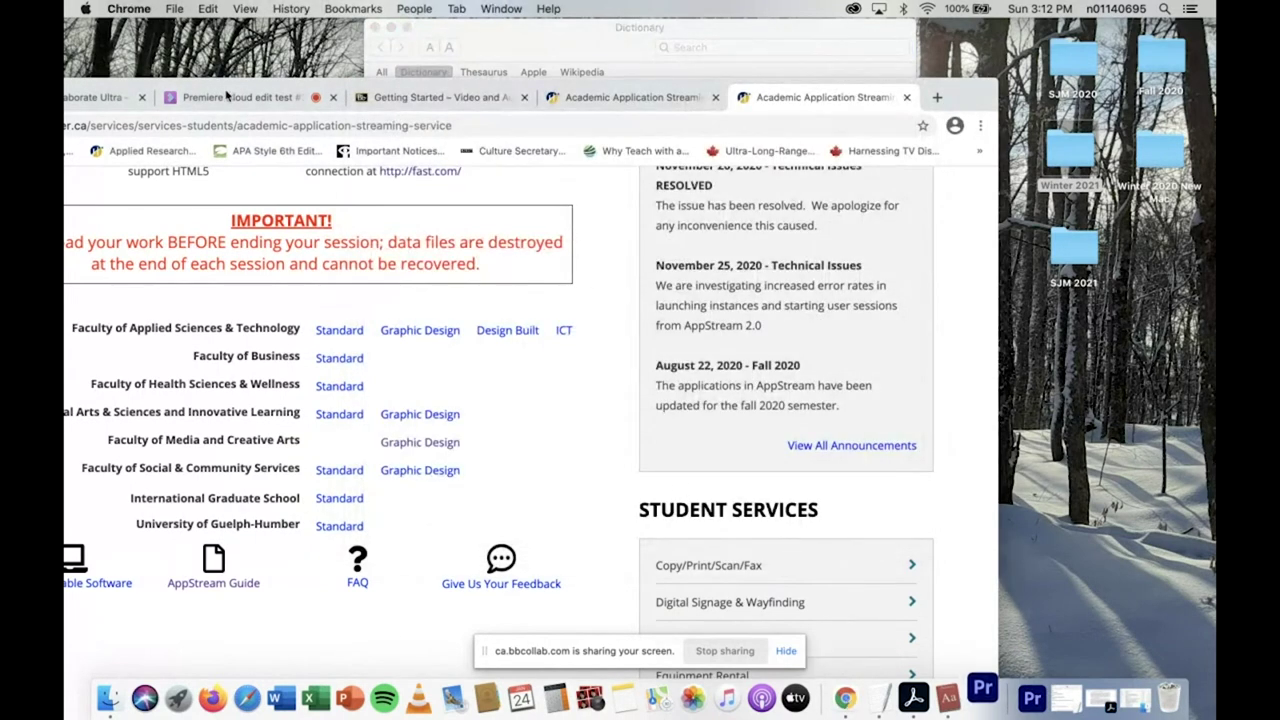
left_click_drag(967, 97, 1125, 66)
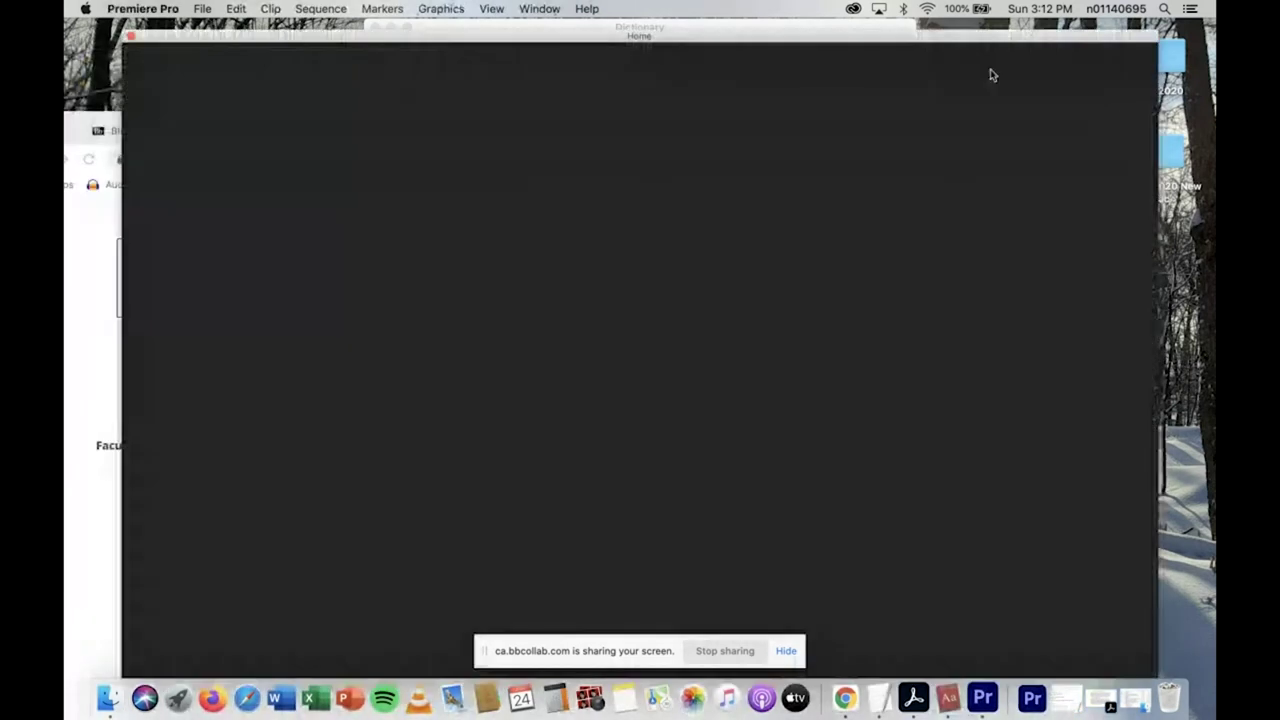
left_click(130, 37)
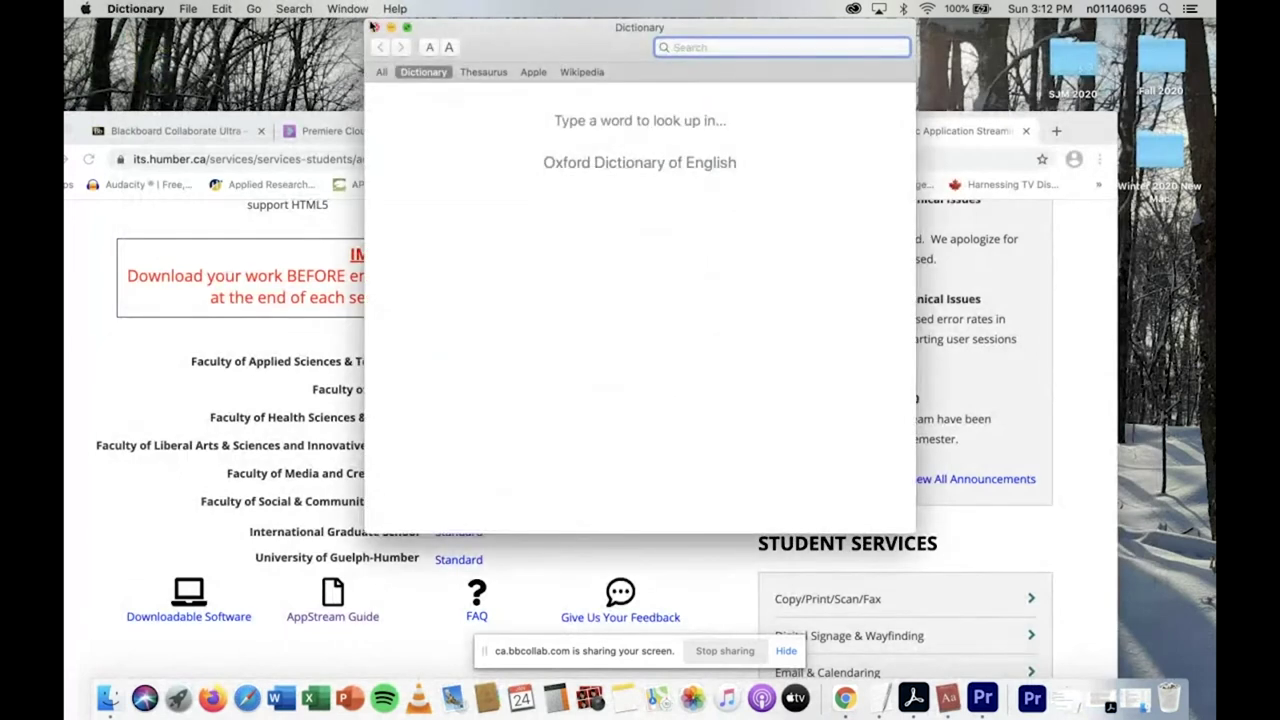
left_click(376, 30)
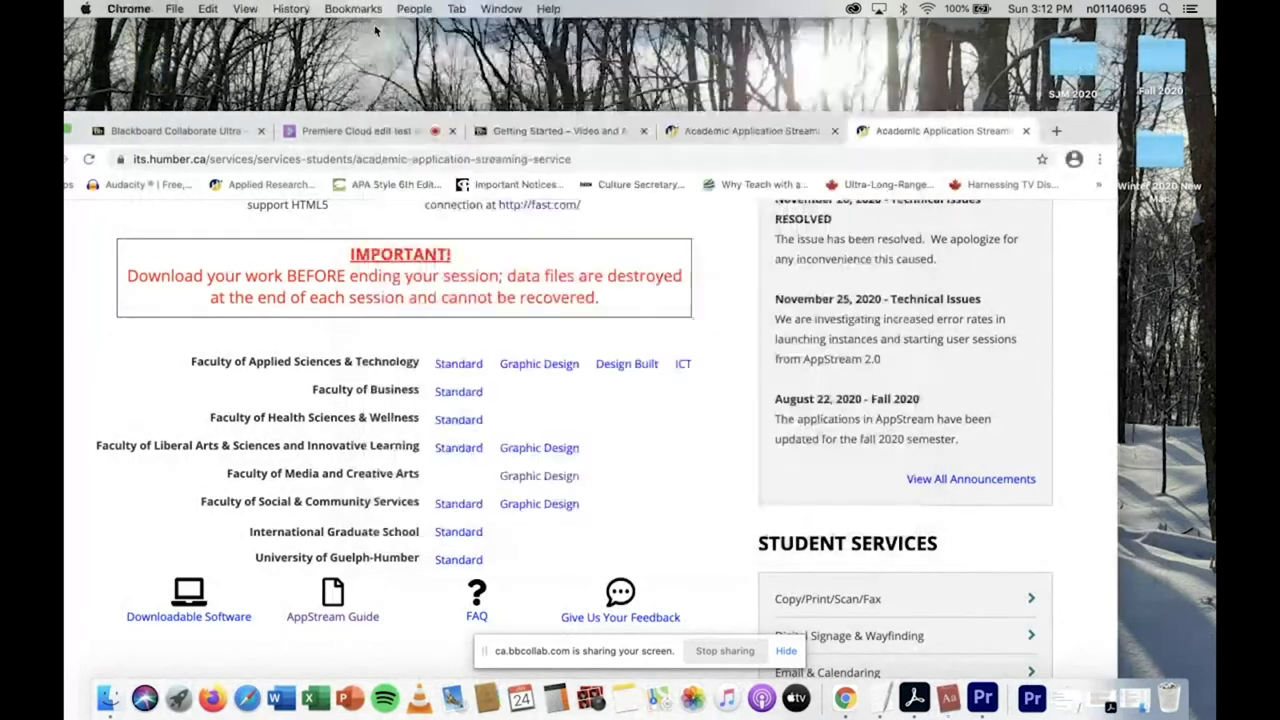
Step: Switch between the Chrome streaming tabs, then show the Mission Control spaces overview
left_click(372, 133)
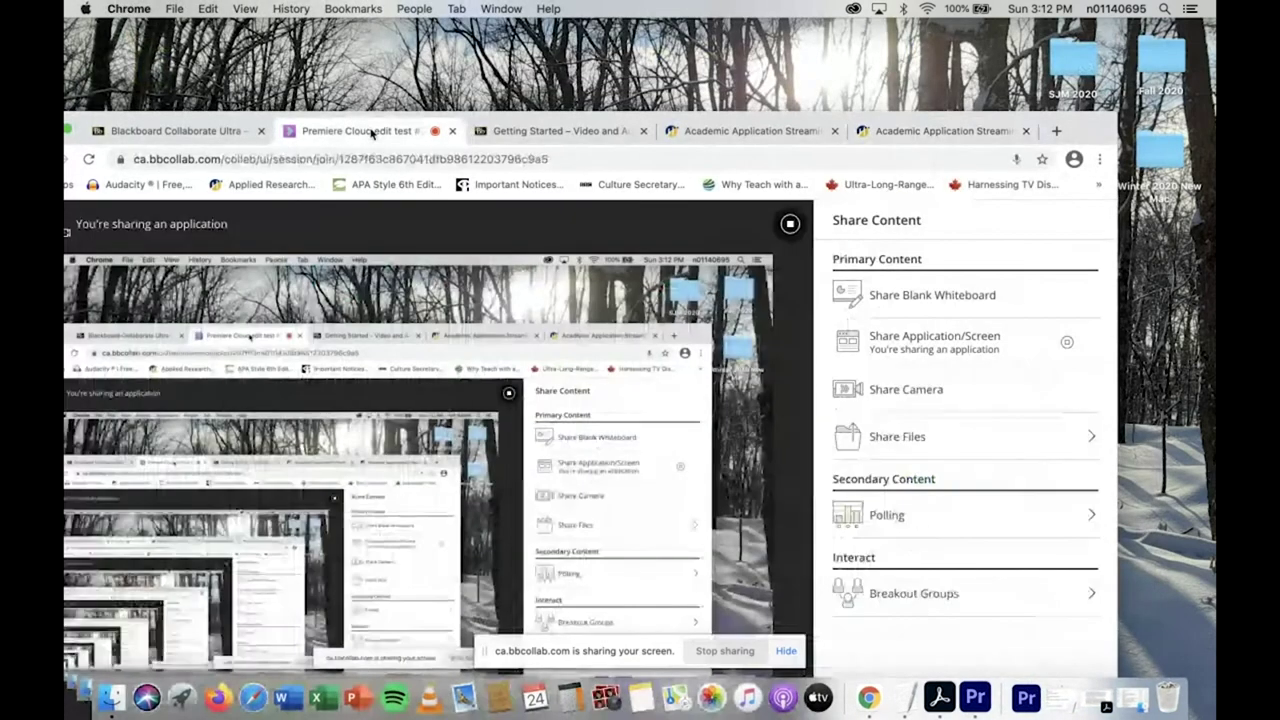
left_click(877, 141)
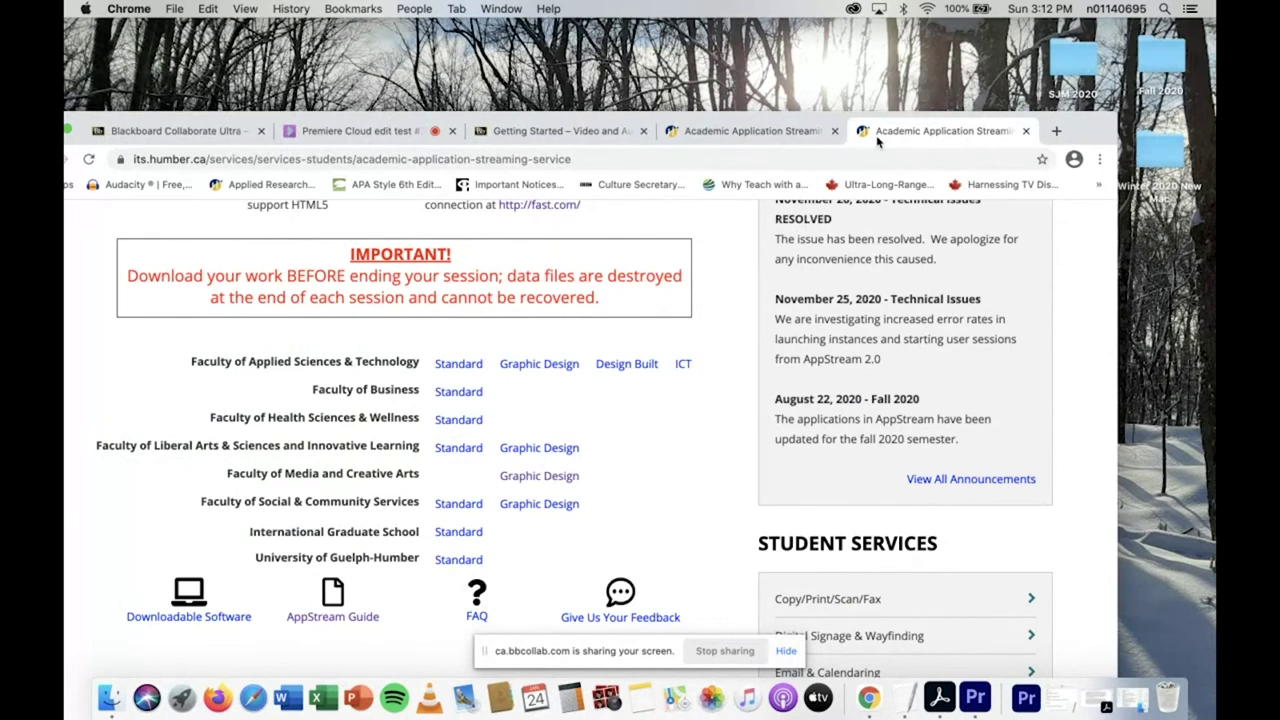
key("ctrl+Up")
key("Escape")
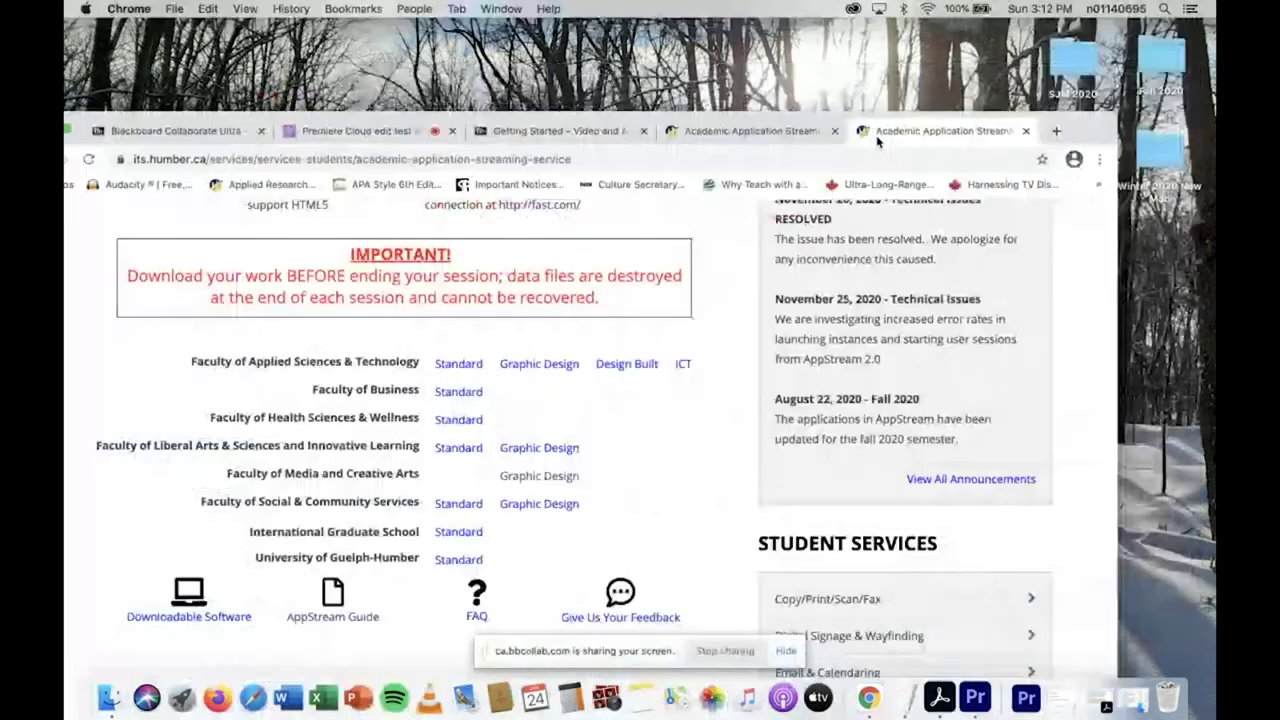
key("F4")
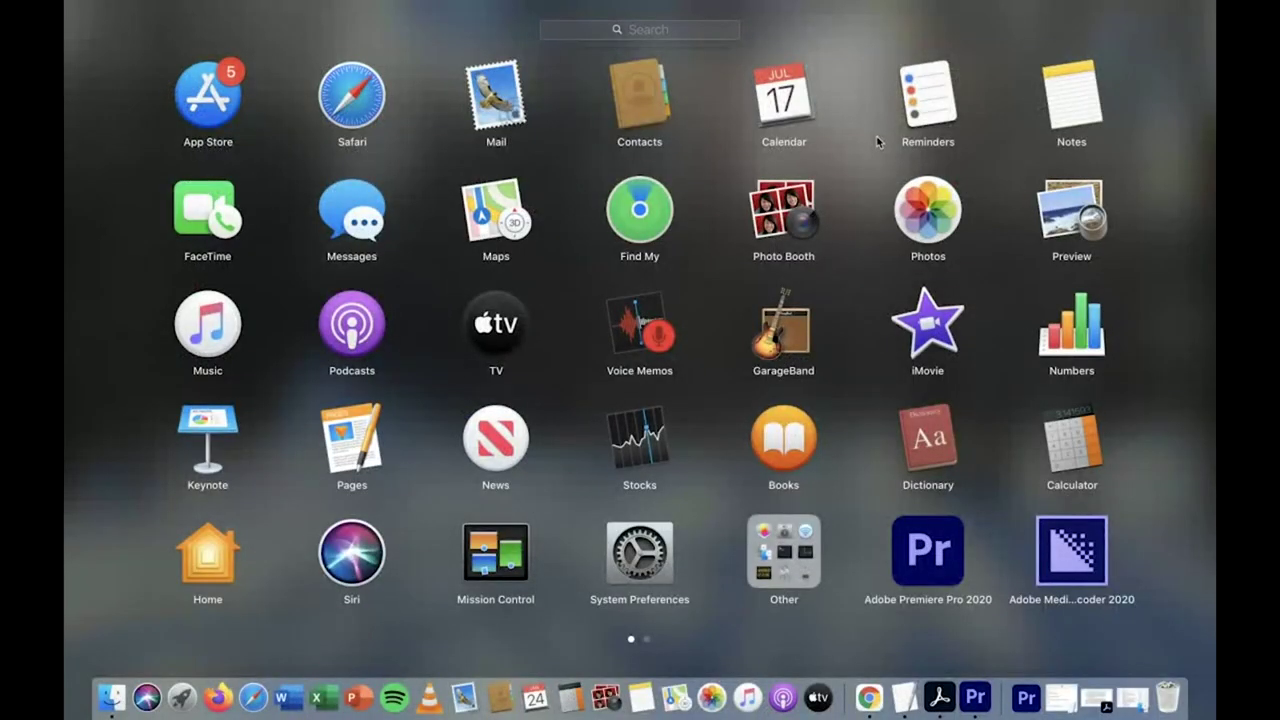
key("ctrl+Up")
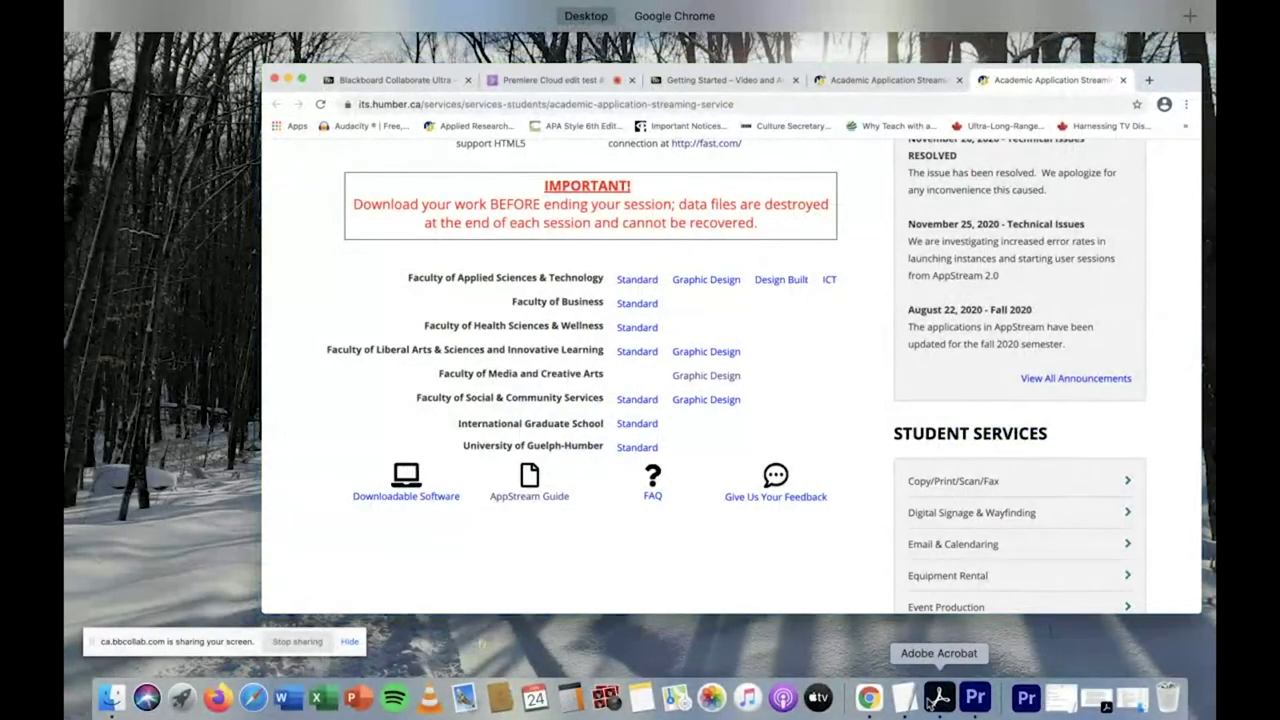
Step: Back in the Premiere session, drag the trimmed DSC_0009 clip onto the empty Timeline to create its sequence
left_click(868, 698)
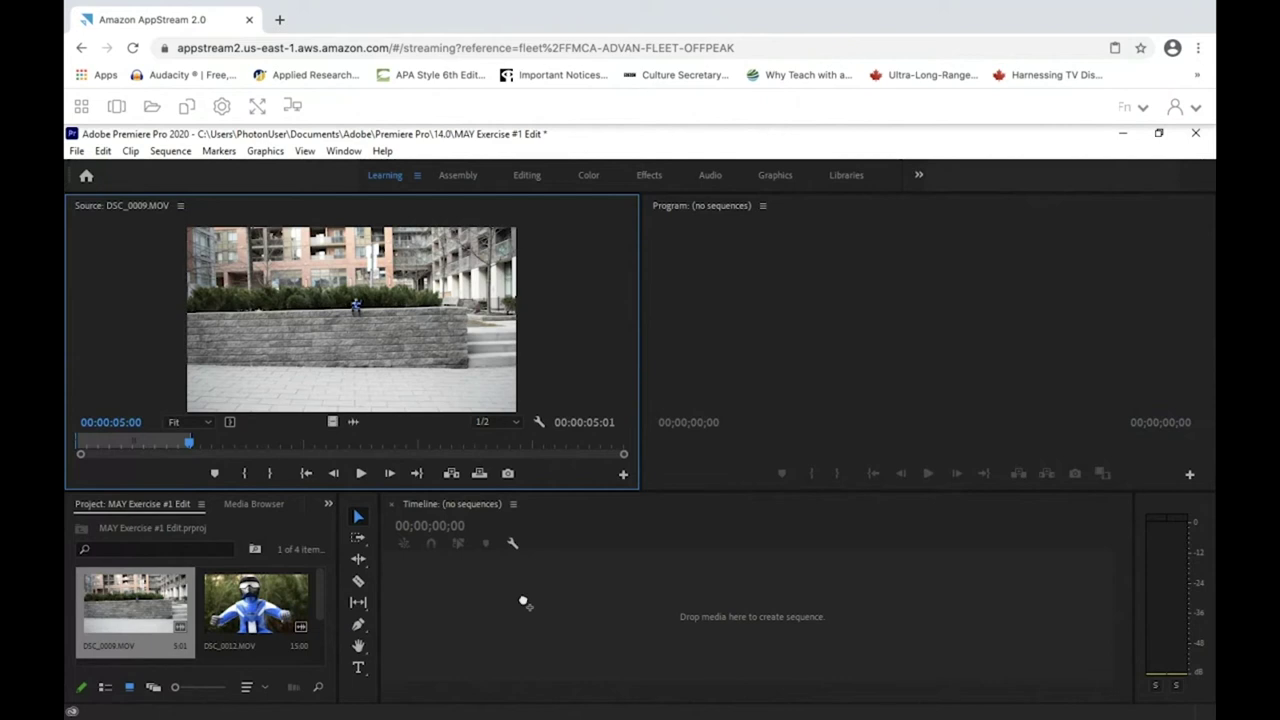
left_click_drag(522, 601, 523, 599)
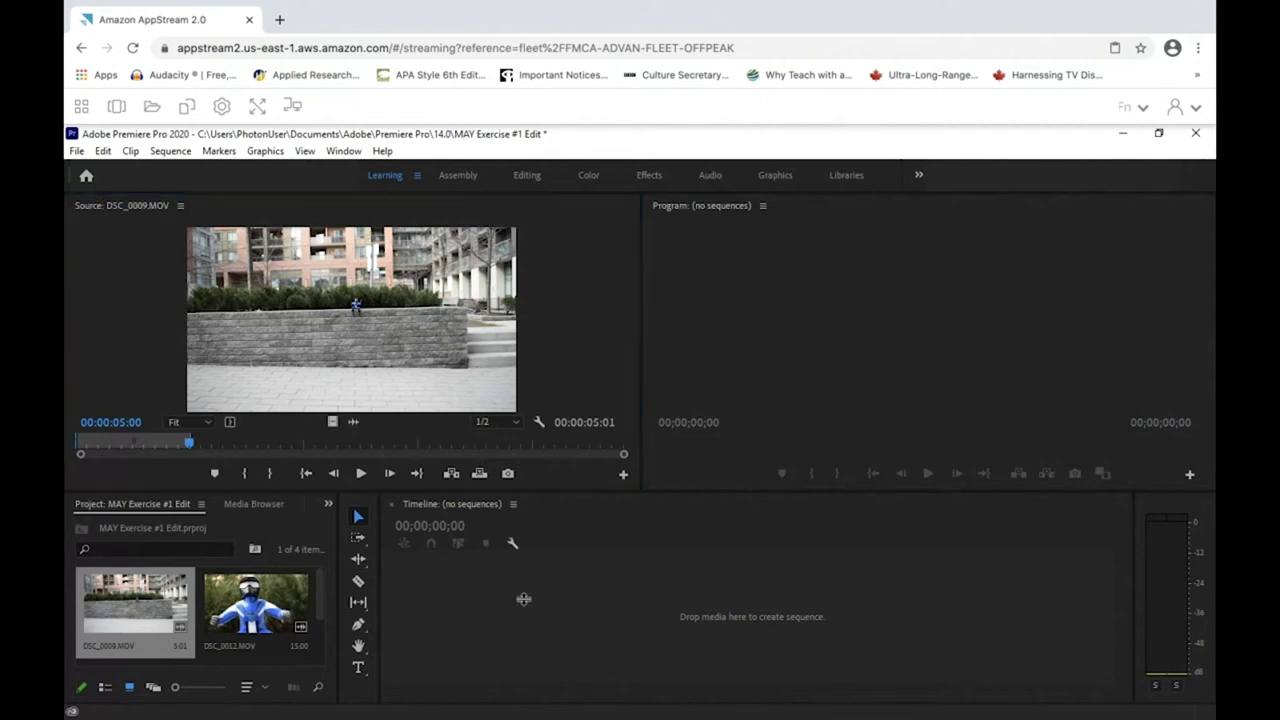
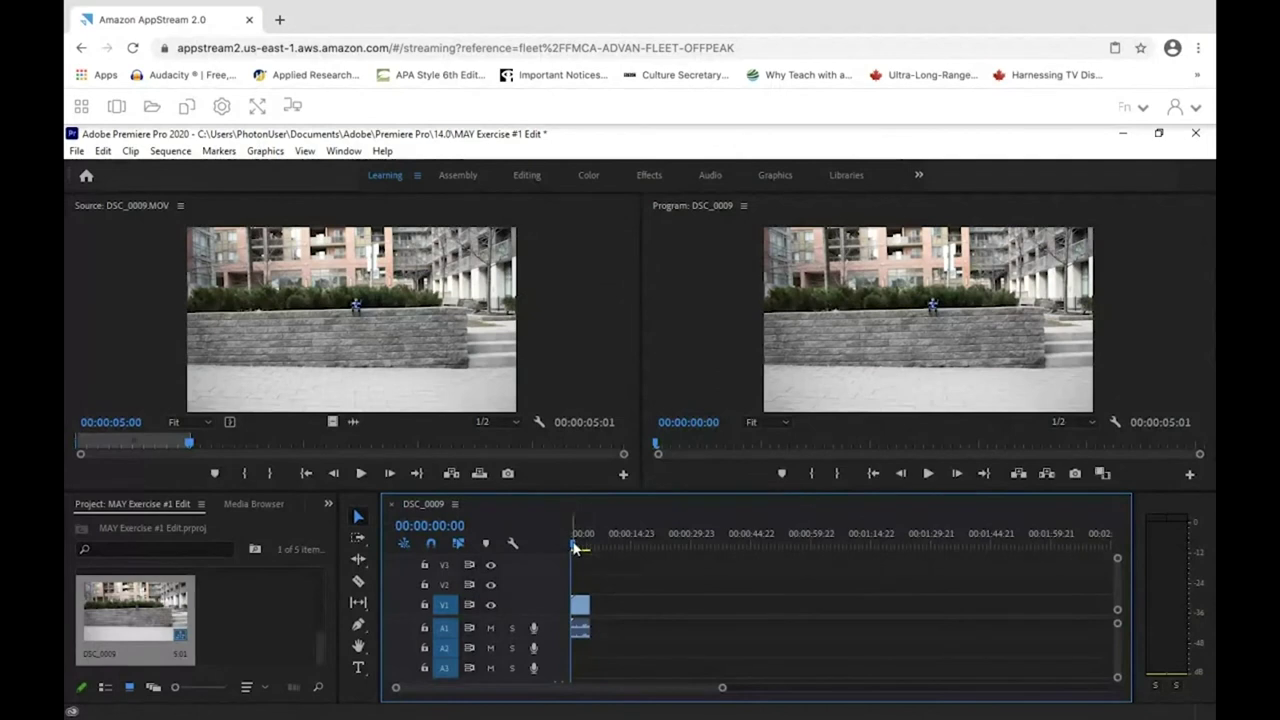
mouse_move(575, 549)
left_mouse_down()
mouse_move(601, 550)
mouse_move(569, 548)
left_mouse_up()
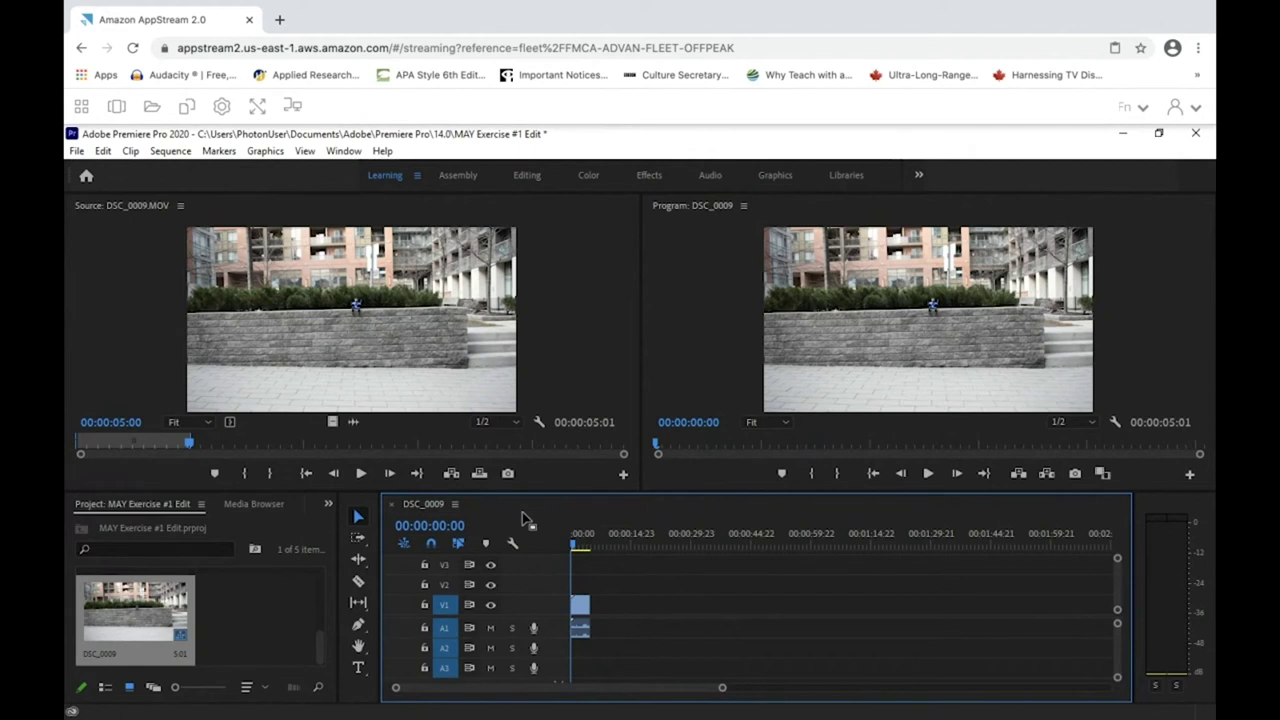
key("space")
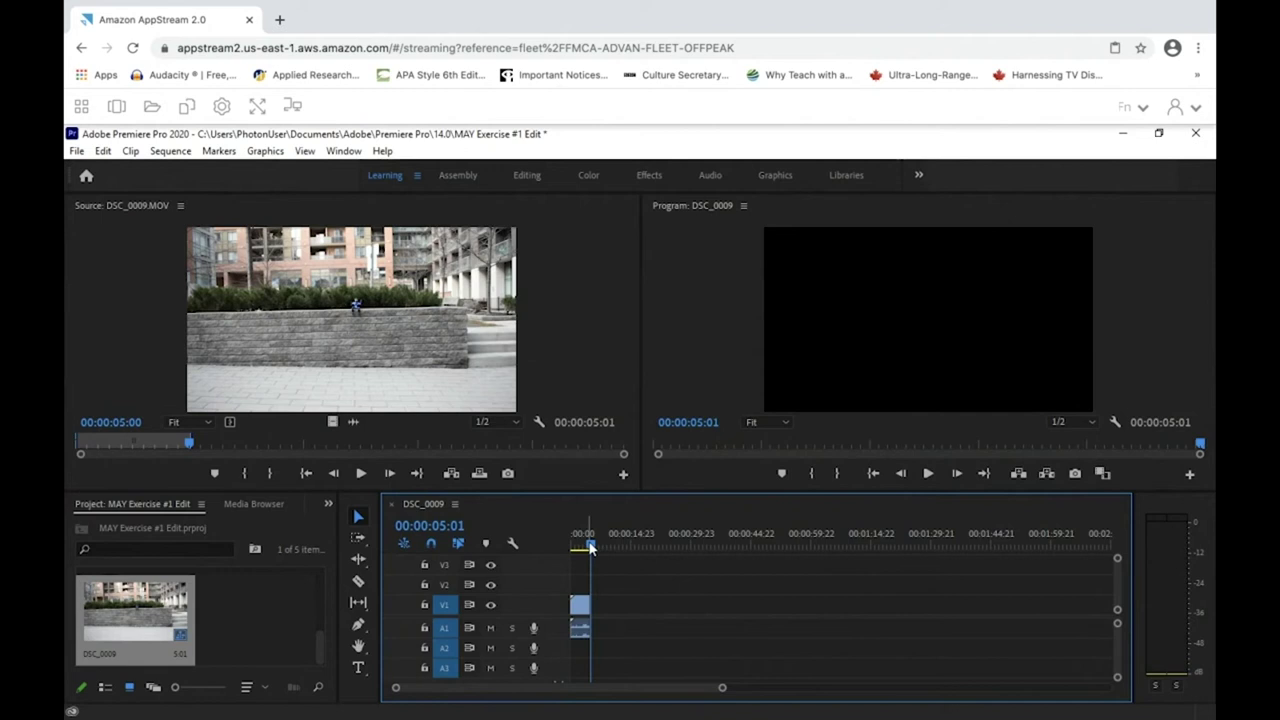
left_click_drag(590, 546, 525, 545)
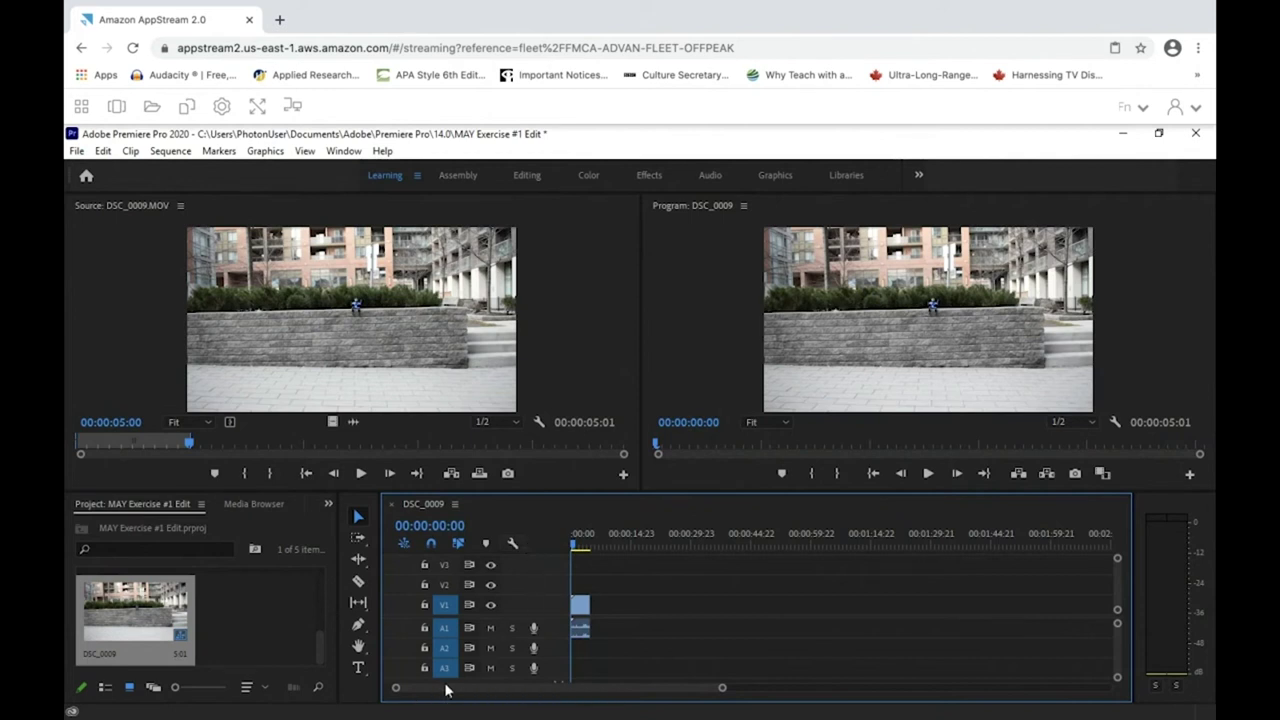
key("space")
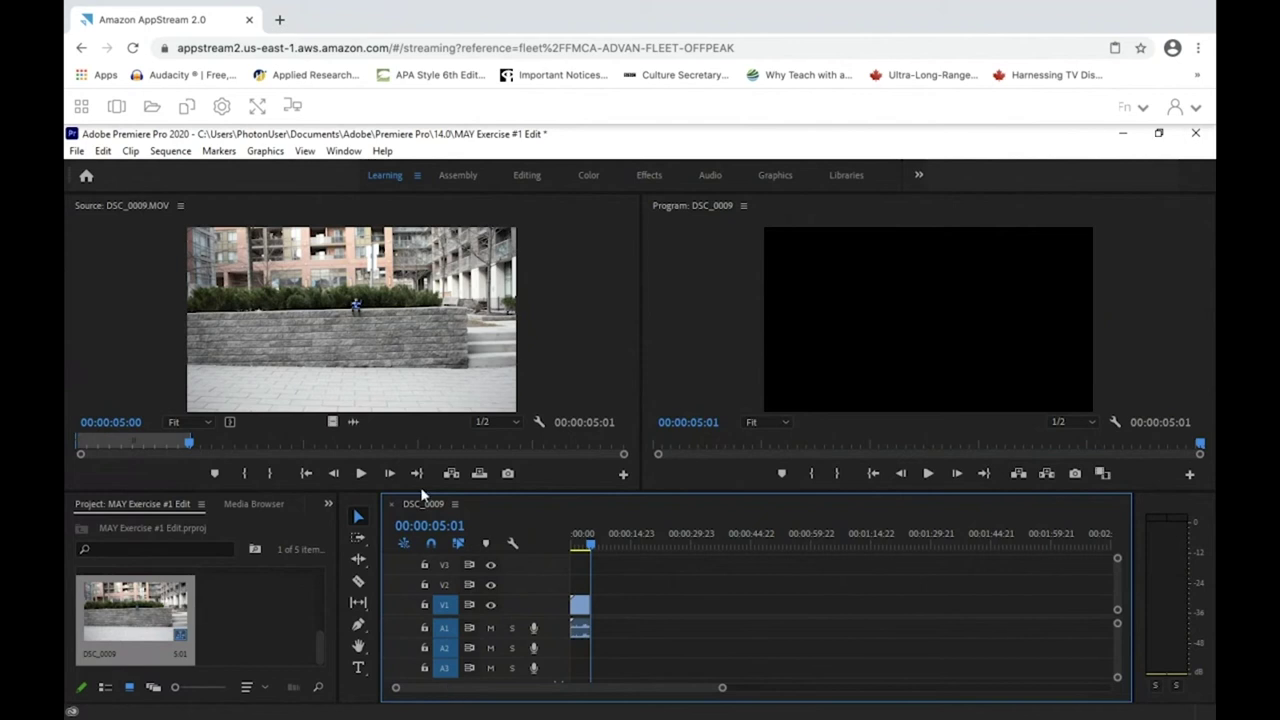
left_click(255, 624)
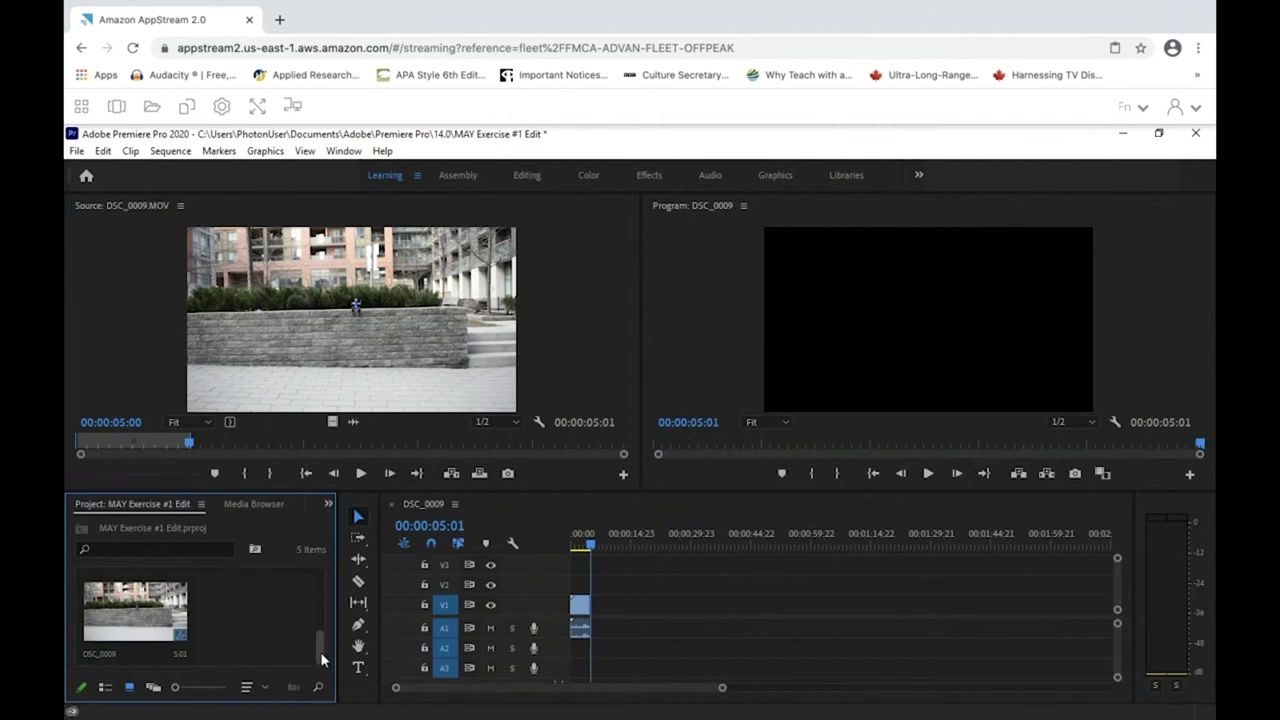
Step: Load DSC_0012.MOV into the Source monitor and play it
left_click_drag(319, 650, 318, 578)
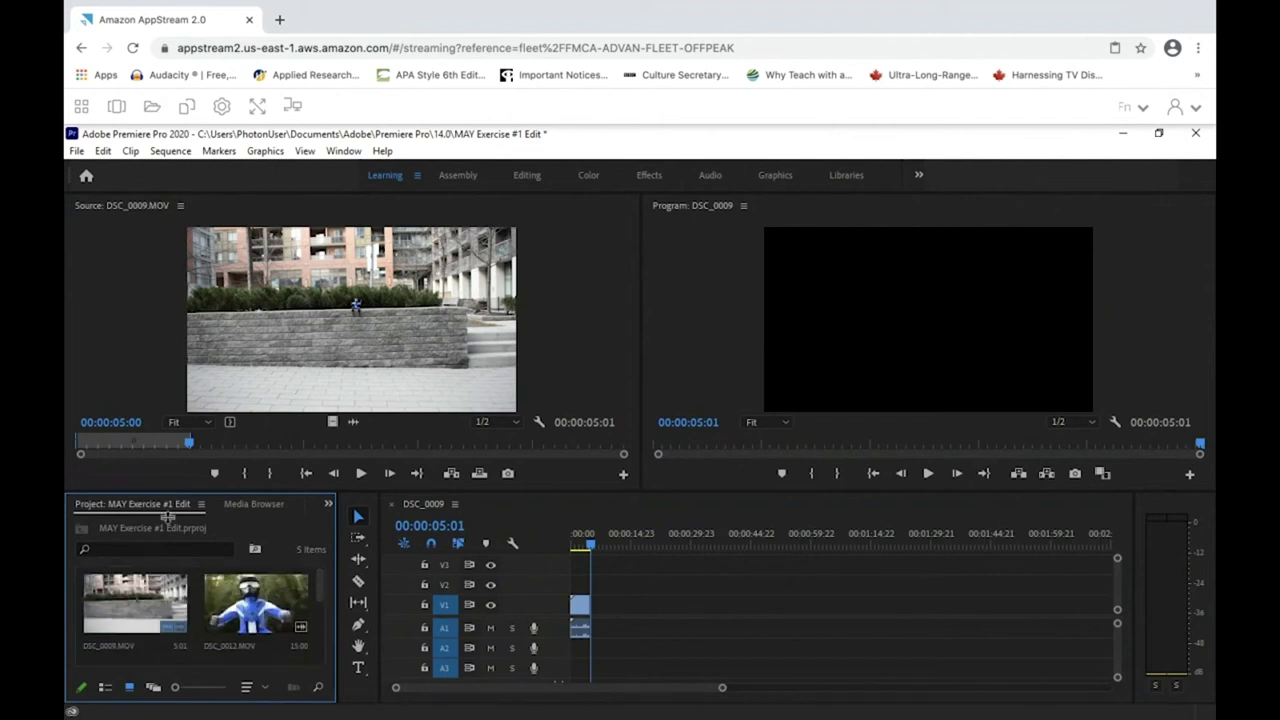
double_click(255, 608)
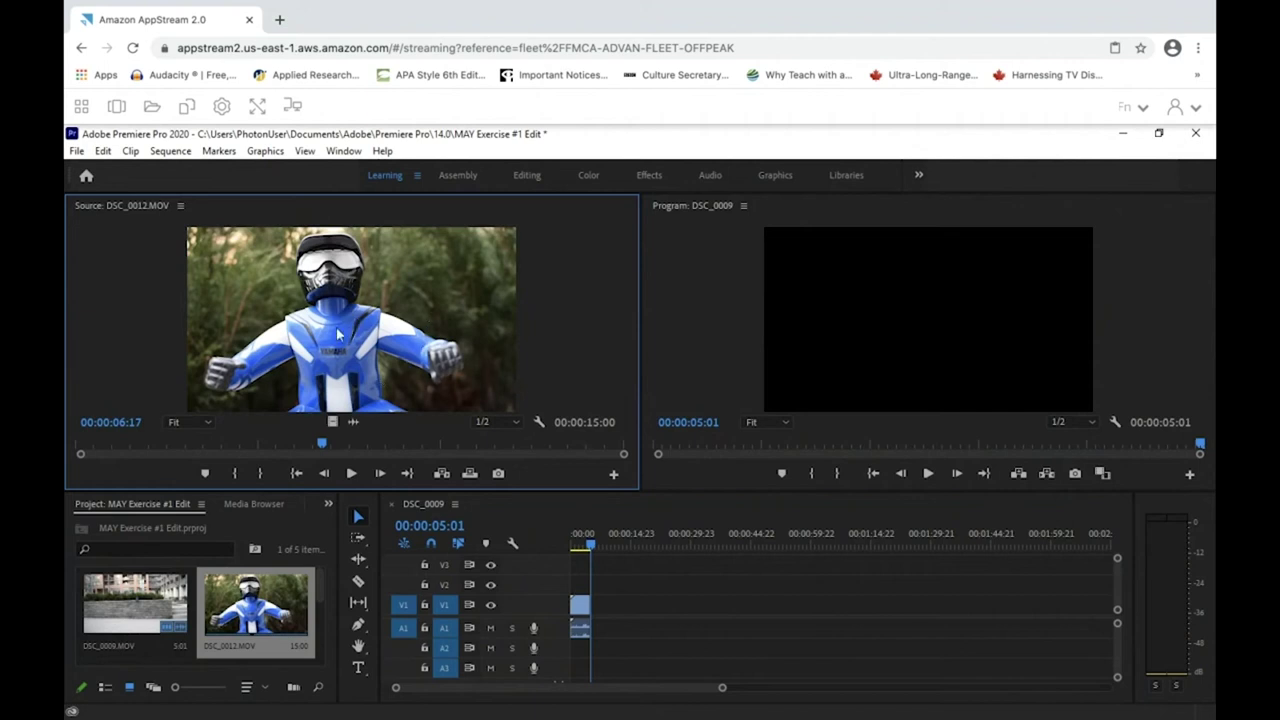
left_click(351, 474)
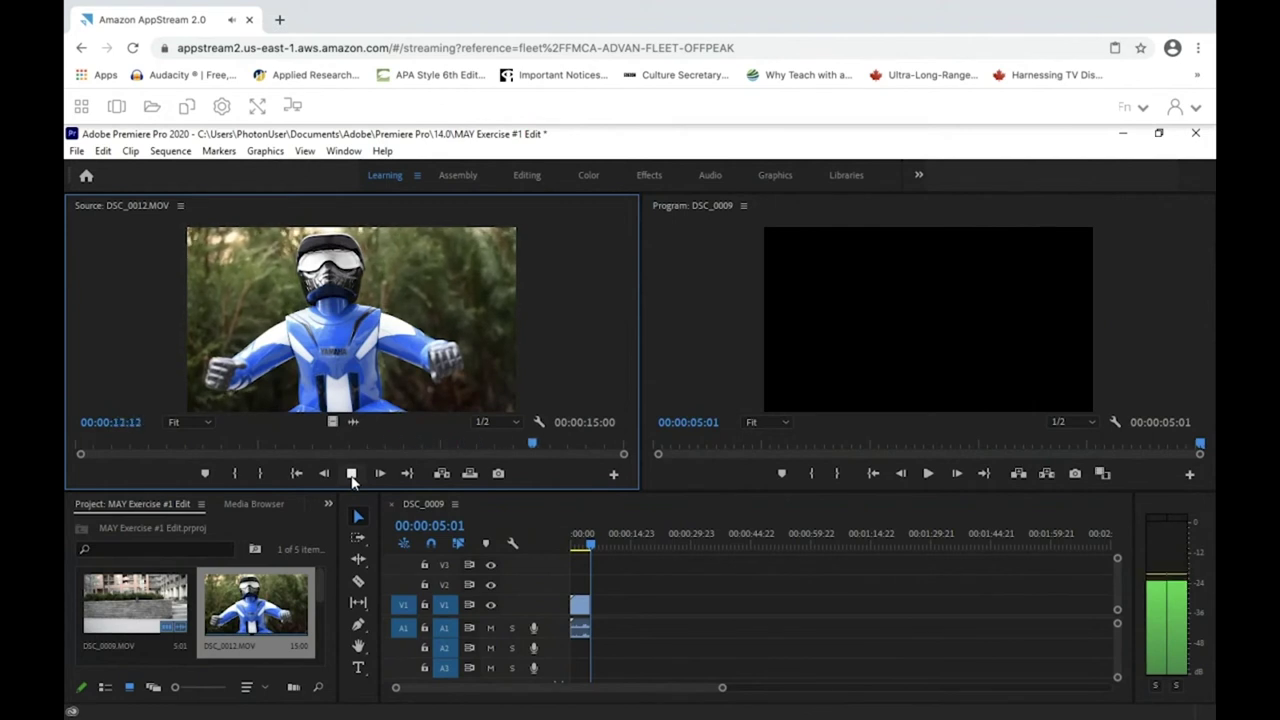
left_click(351, 474)
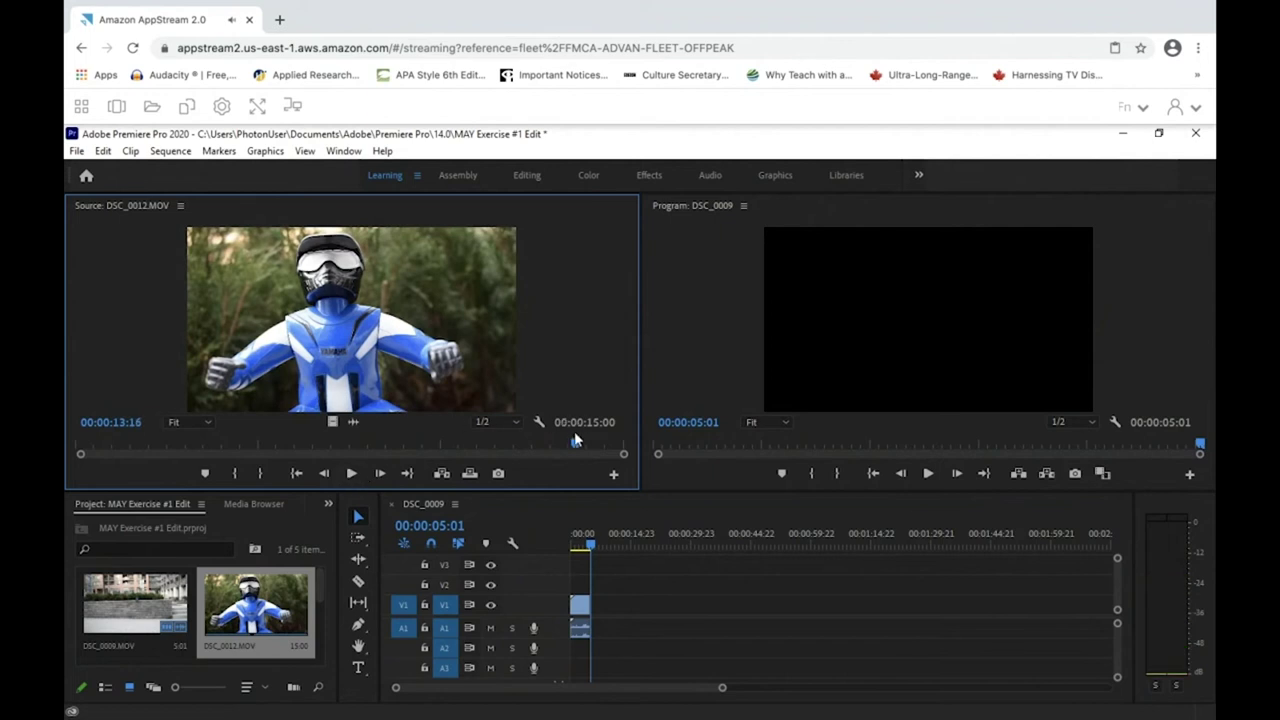
Step: Replay DSC_0012 to about the five-second mark, then return to its start
left_click_drag(110, 422, 66, 421)
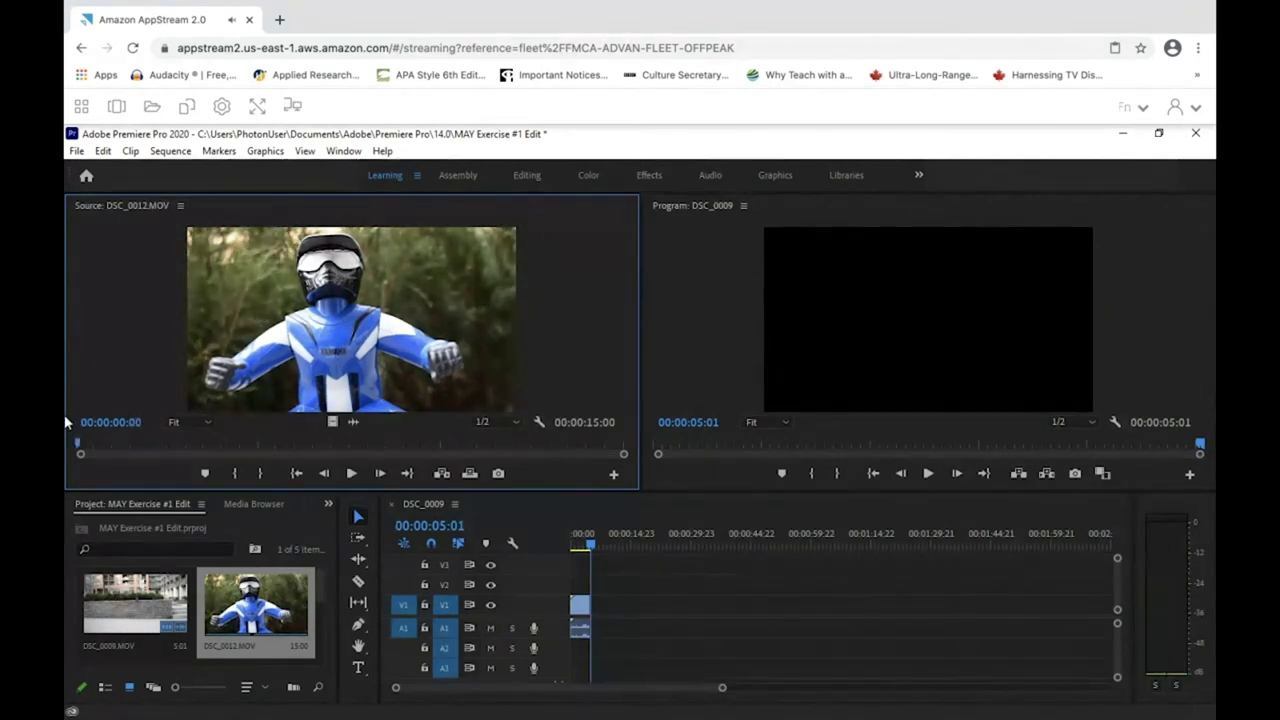
left_click(351, 474)
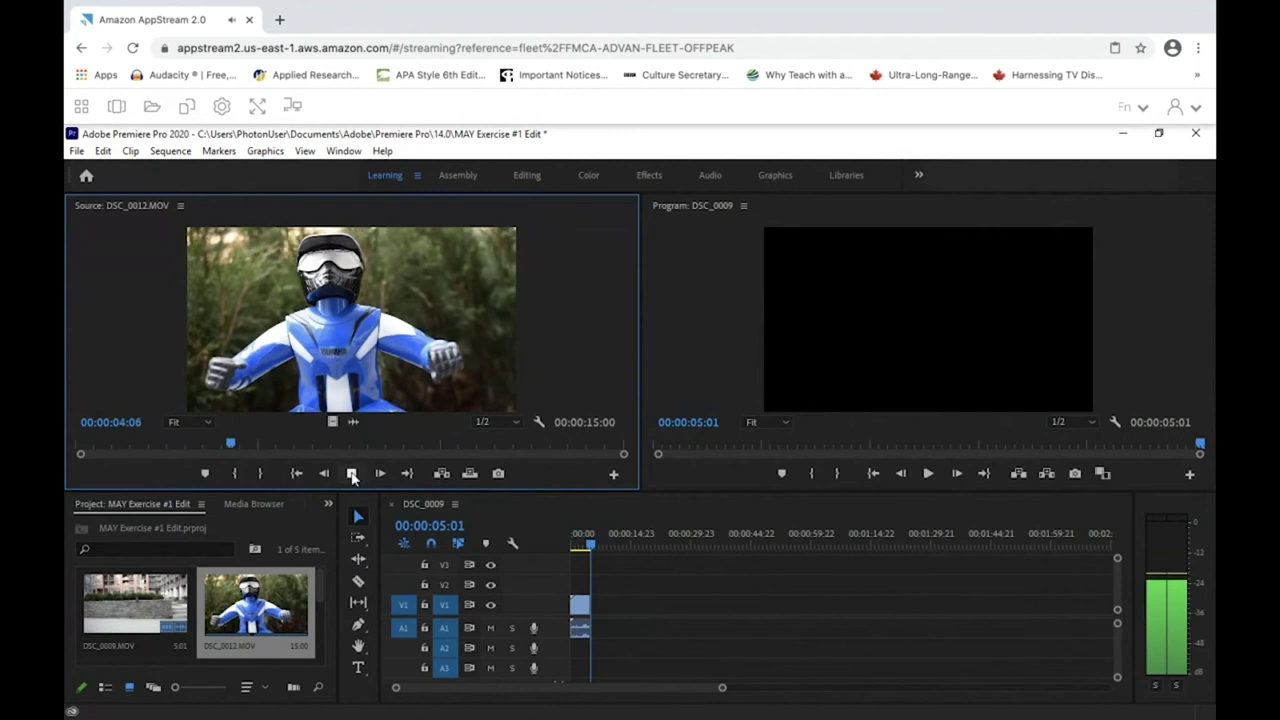
left_click(351, 474)
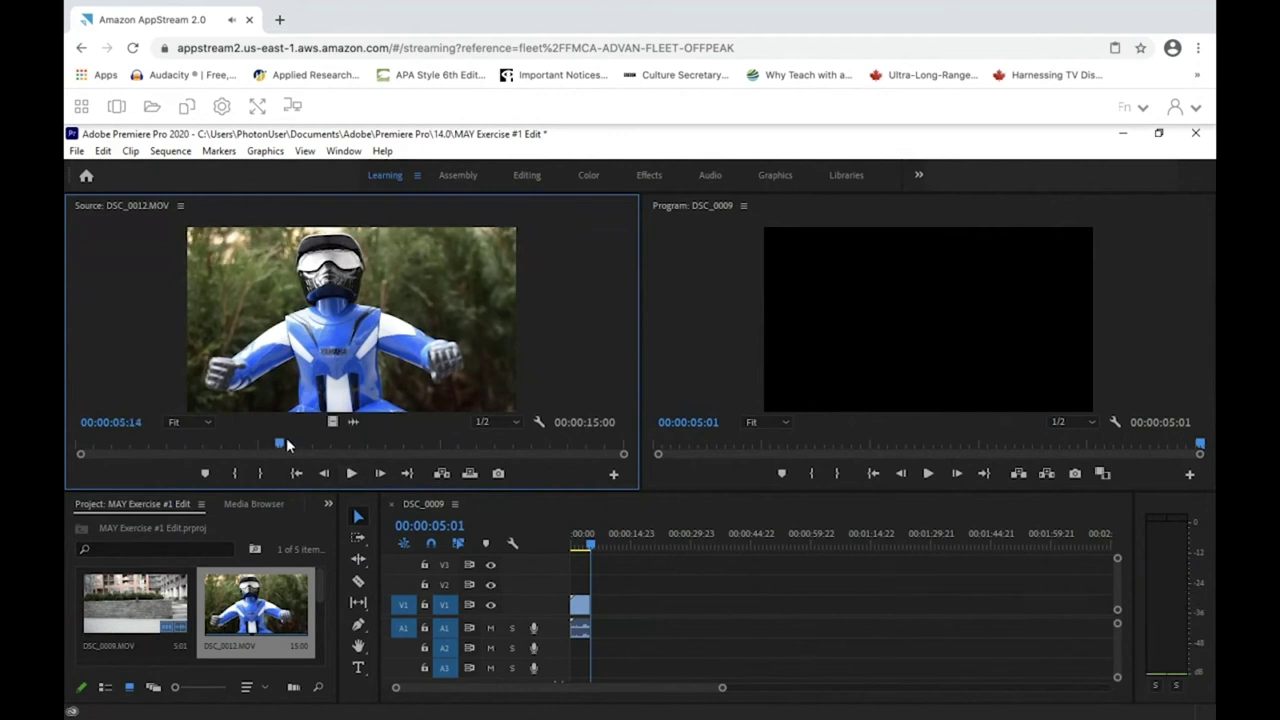
left_click_drag(280, 440, 64, 442)
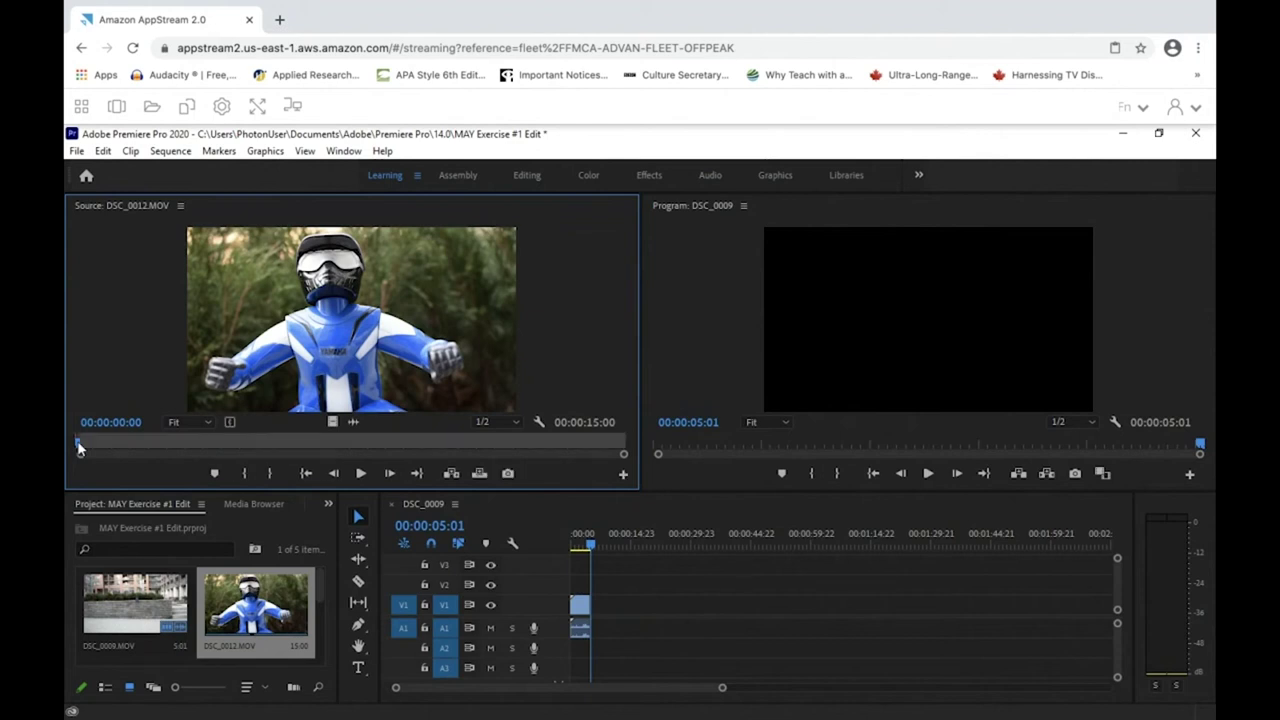
Step: Mark DSC_0012's Out point at 00:00:05:00, giving a 5:01 source range
key("space")
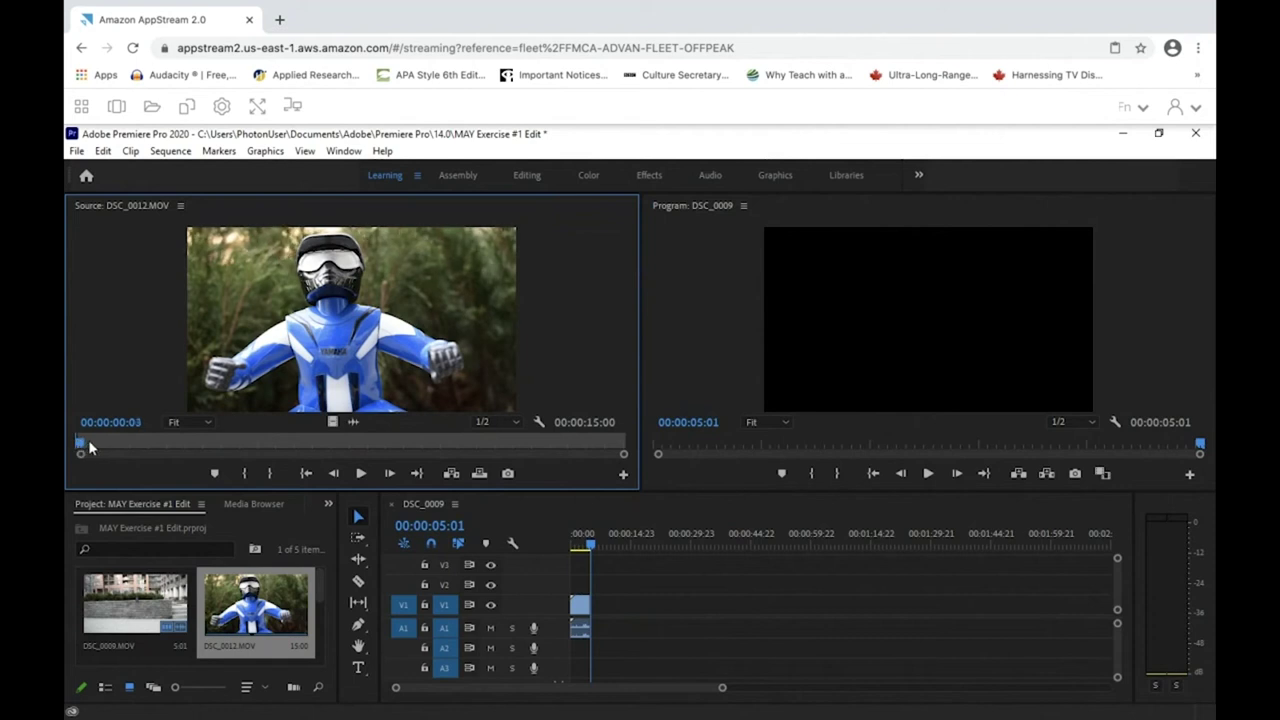
left_click_drag(151, 438, 258, 442)
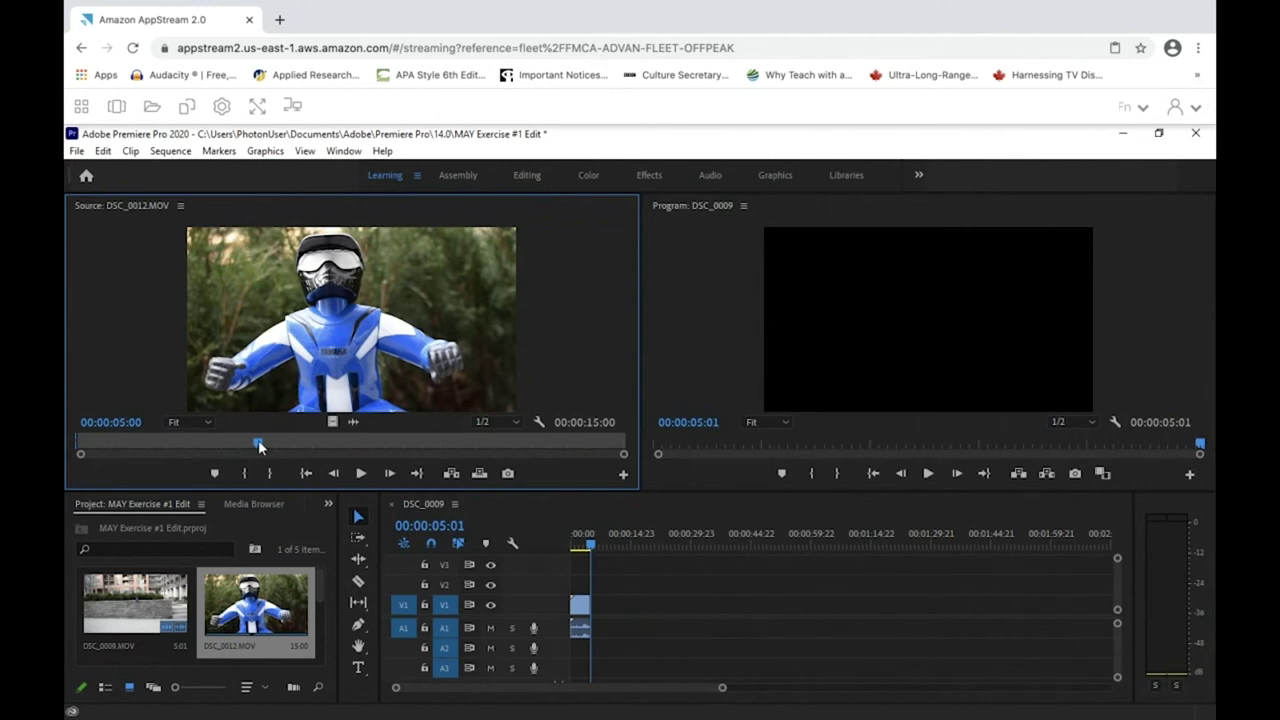
key("o")
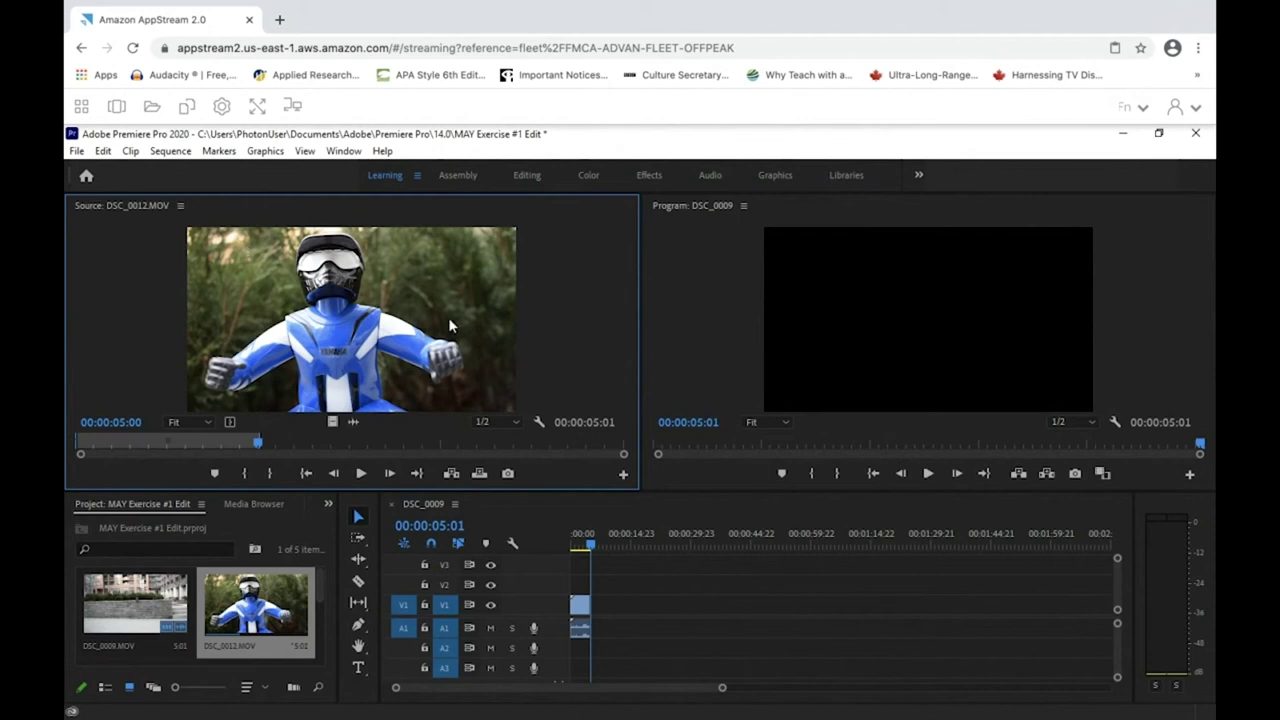
Step: Place the trimmed DSC_0012 clip on V1 right after DSC_0009
left_click_drag(449, 319, 602, 613)
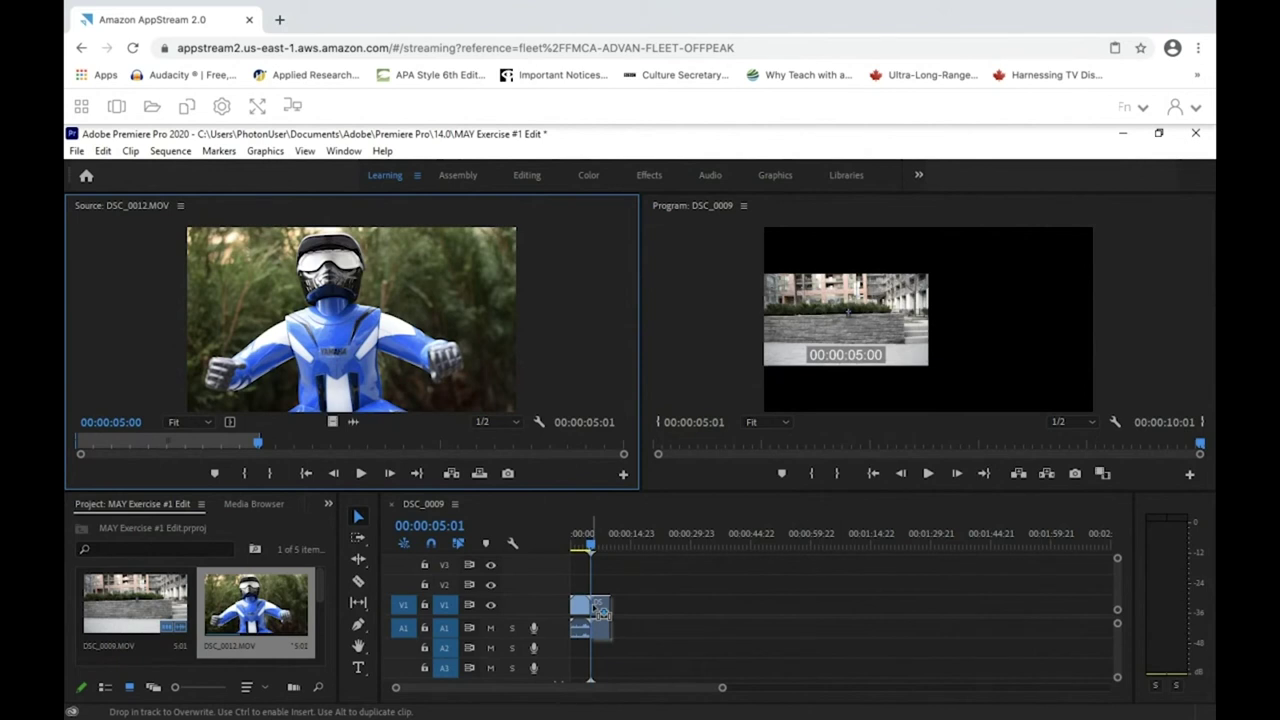
left_click_drag(602, 613, 597, 612)
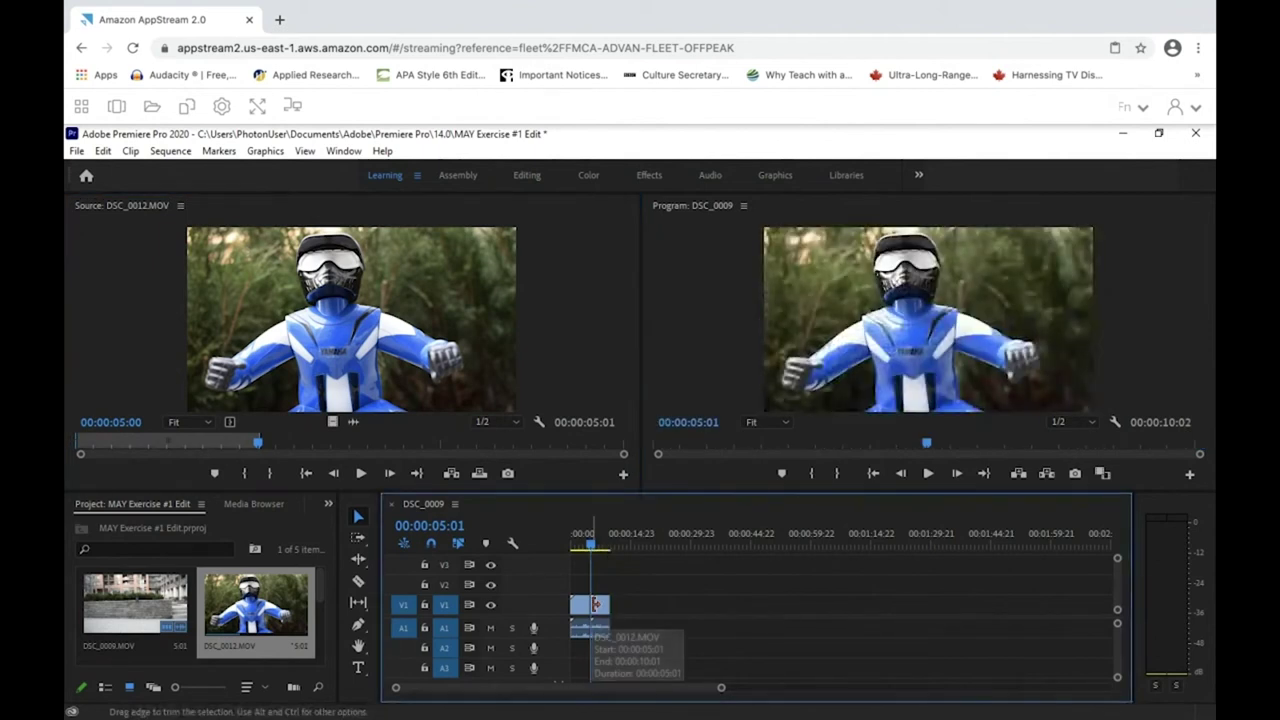
scroll(601, 569, "down", 3)
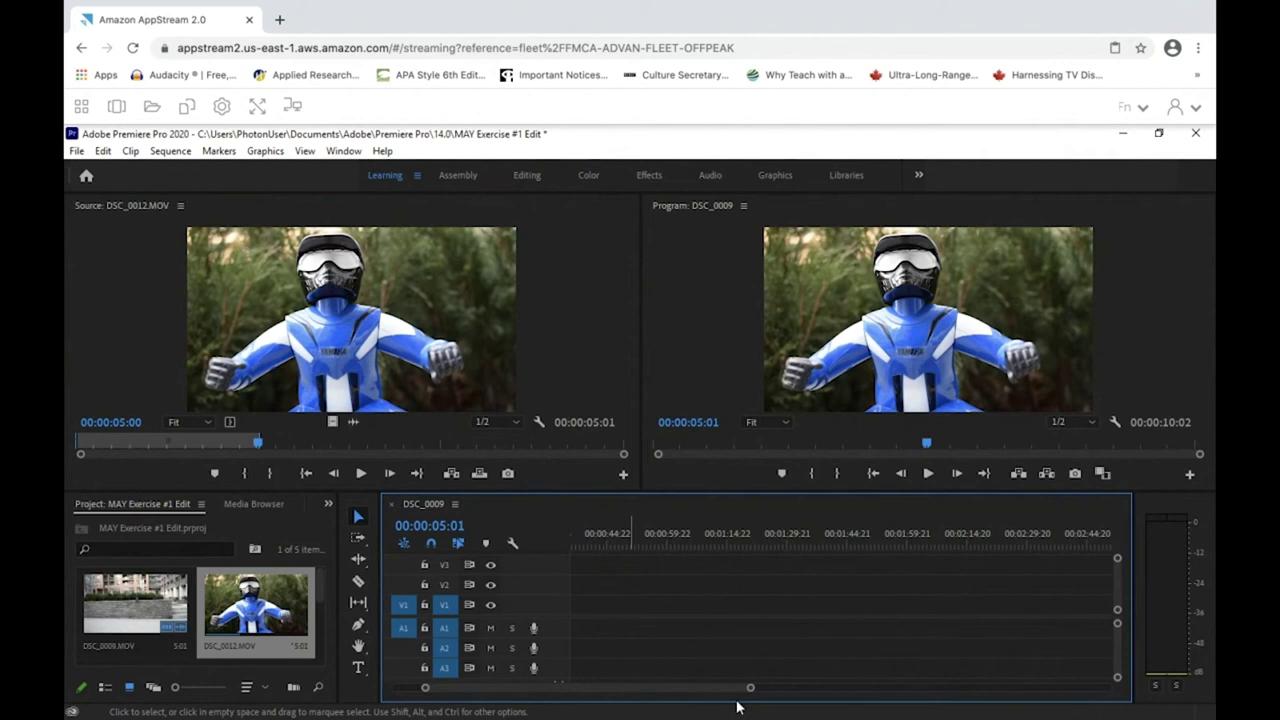
scroll(445, 697, "up", 1)
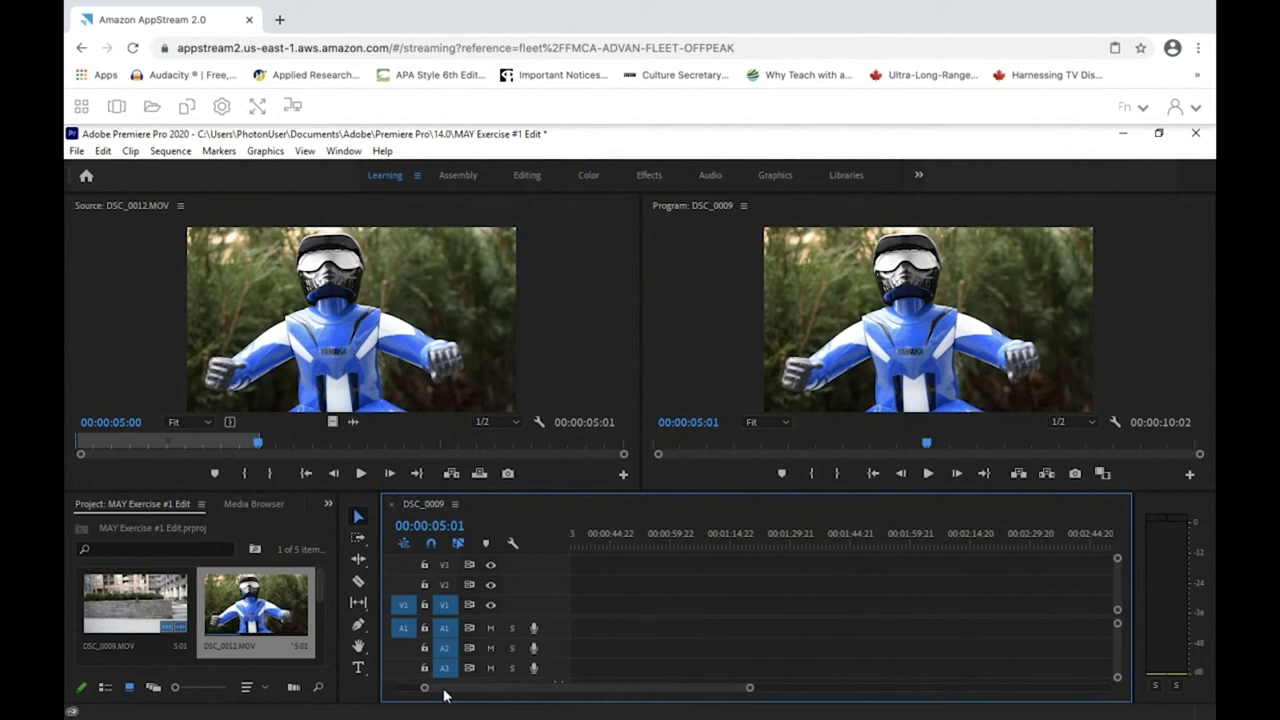
left_click_drag(444, 690, 393, 690)
Step: Play the two-clip sequence from the start, now ending at 00:00:10:02
left_click_drag(590, 545, 551, 540)
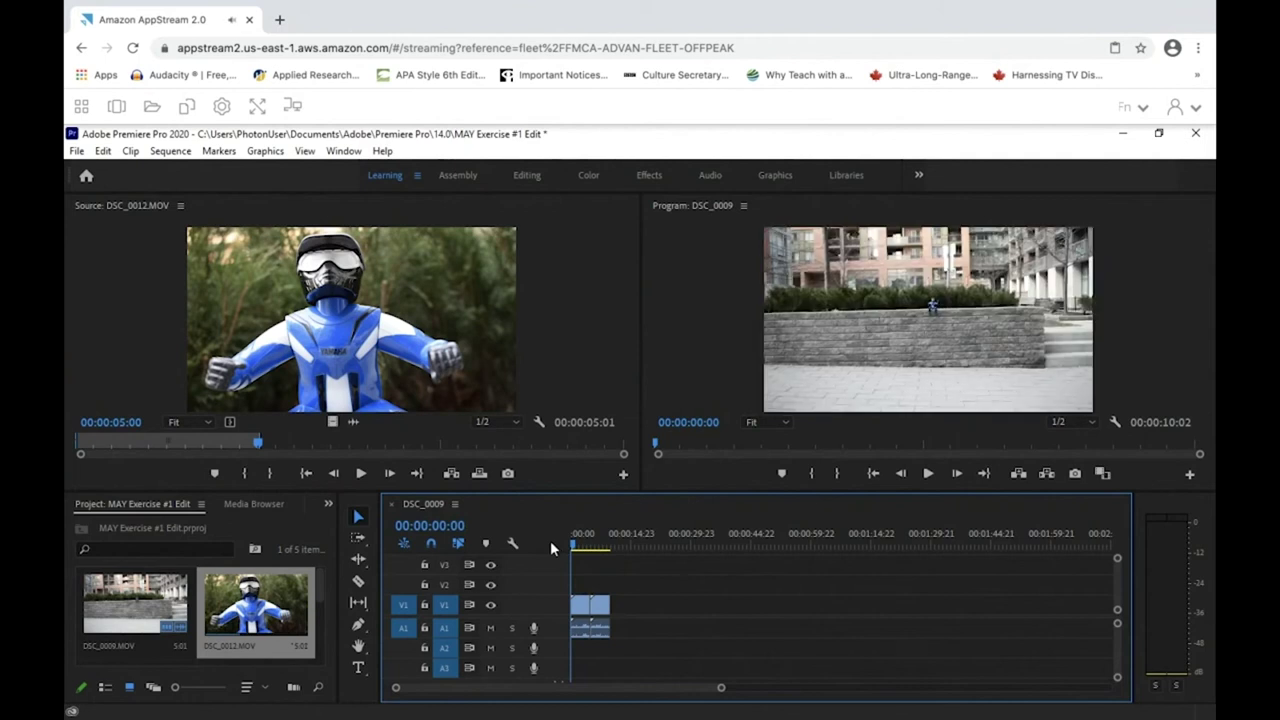
key("space")
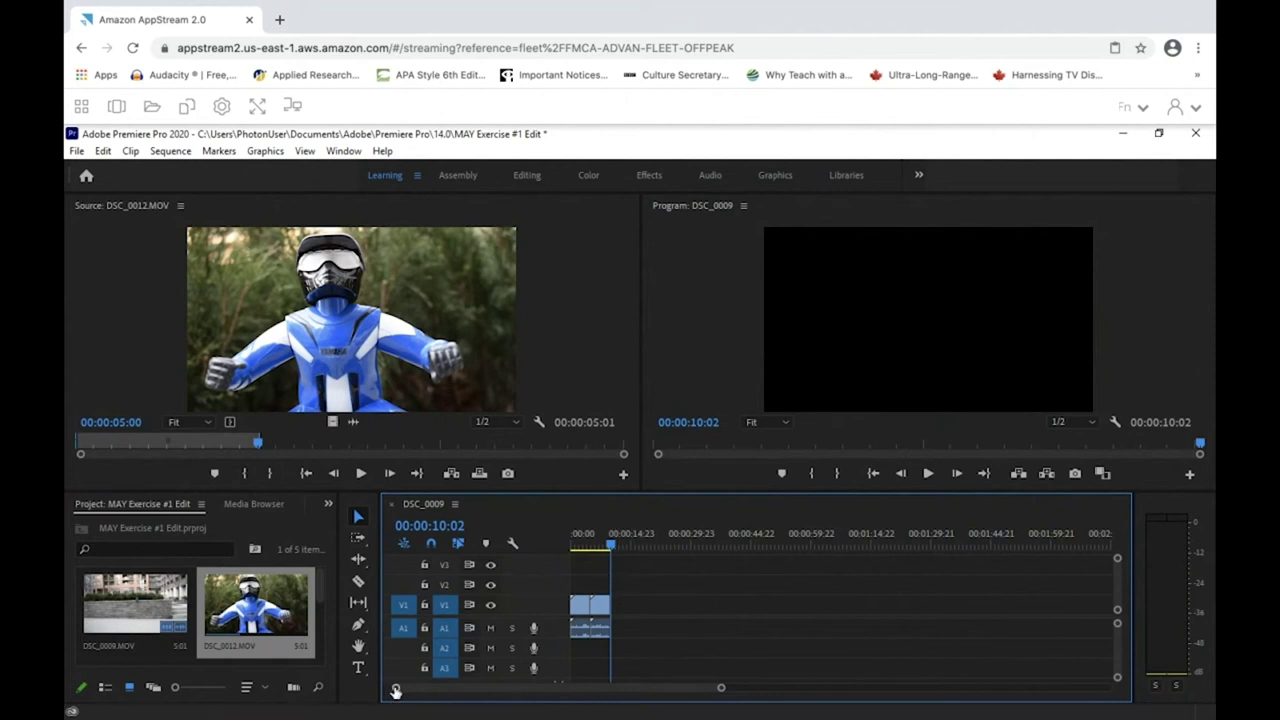
left_click_drag(723, 691, 698, 707)
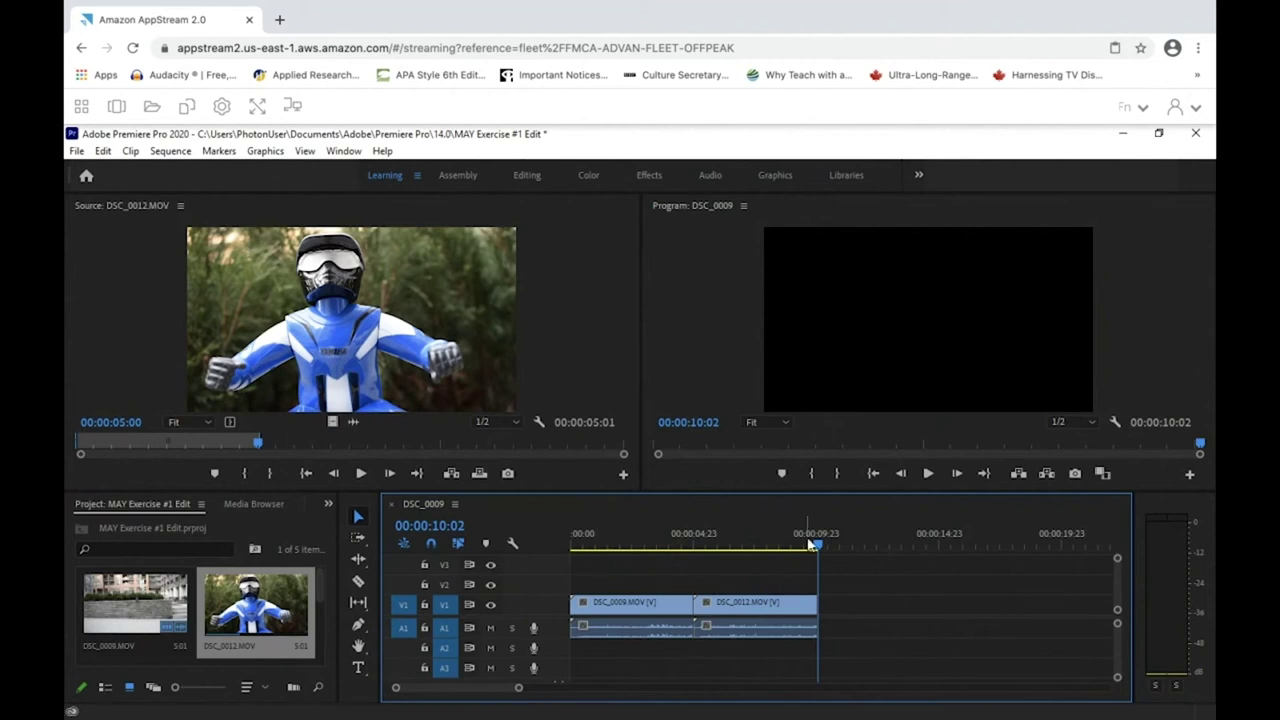
left_click(320, 590)
Step: Load DSC_0013.MOV into the Source monitor and preview it from near the start
left_click_drag(320, 582, 317, 607)
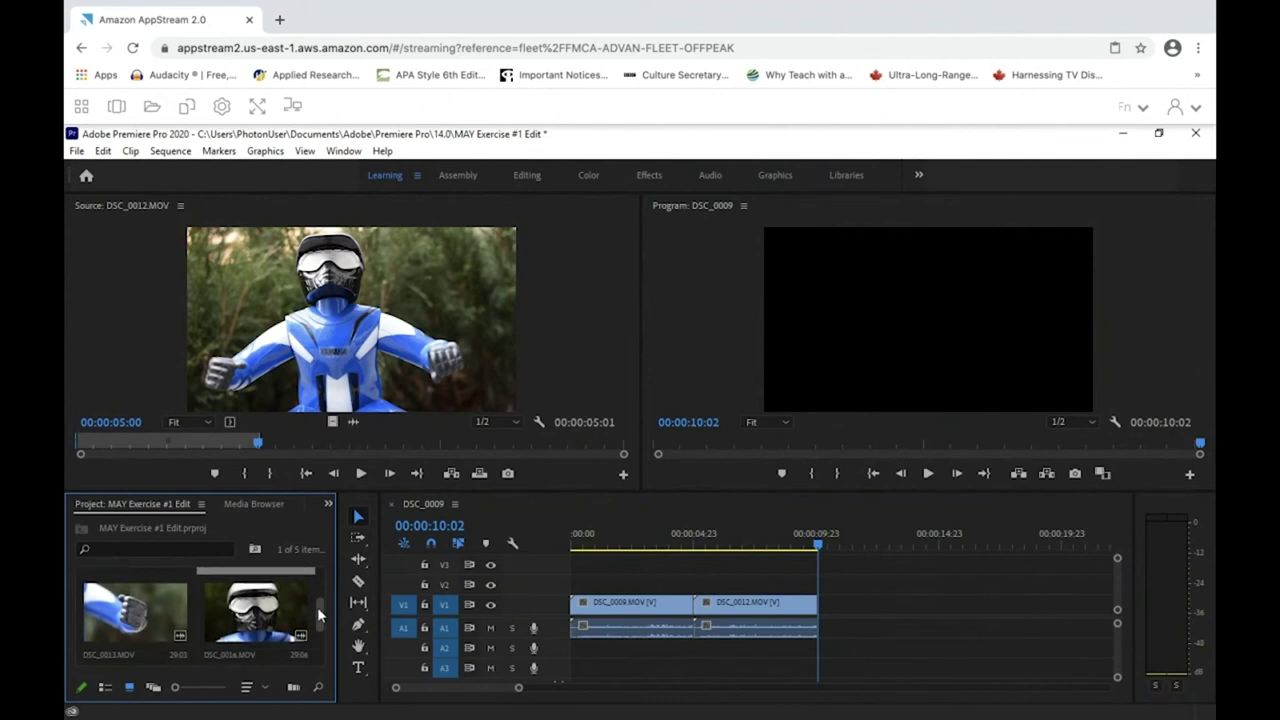
double_click(124, 611)
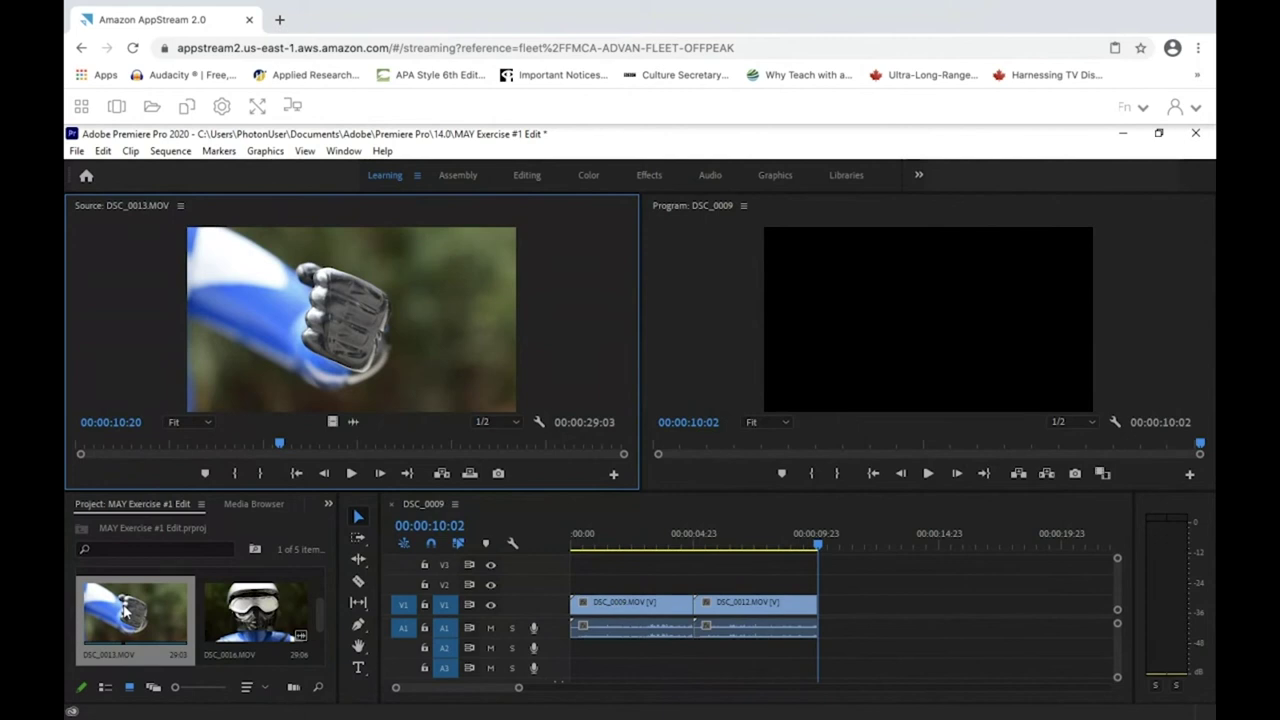
left_click(351, 474)
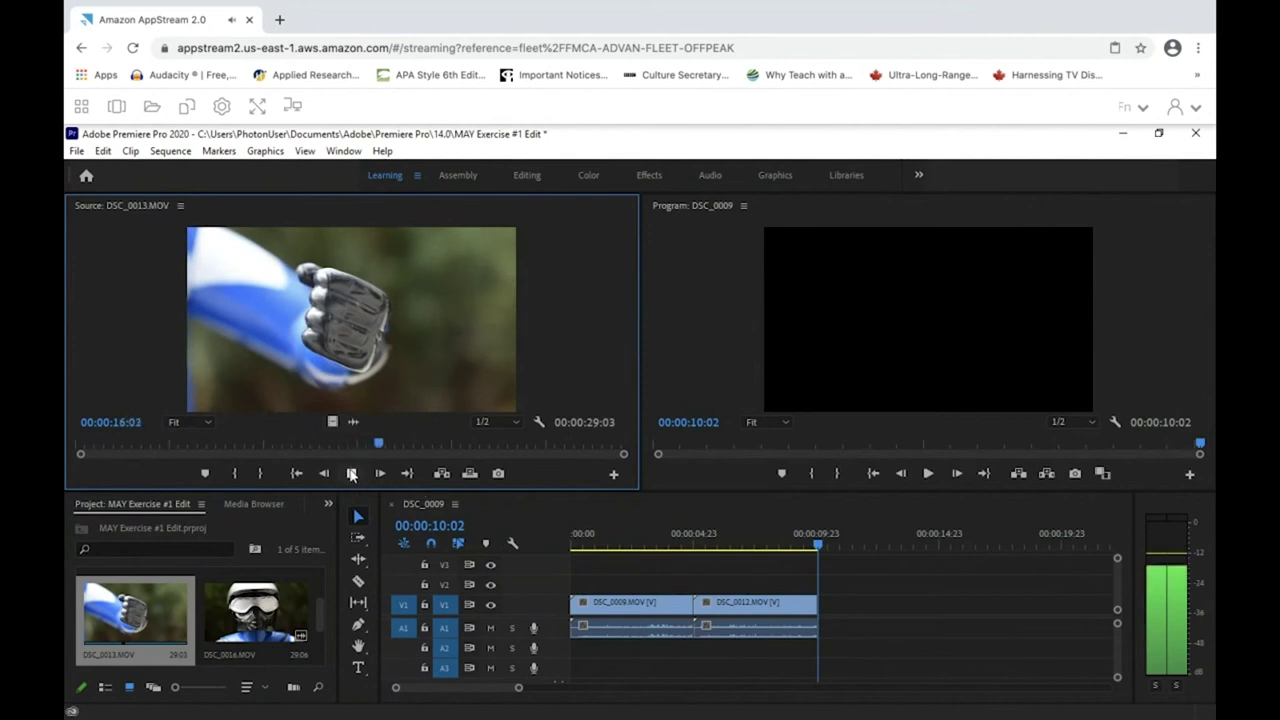
left_click_drag(408, 446, 75, 444)
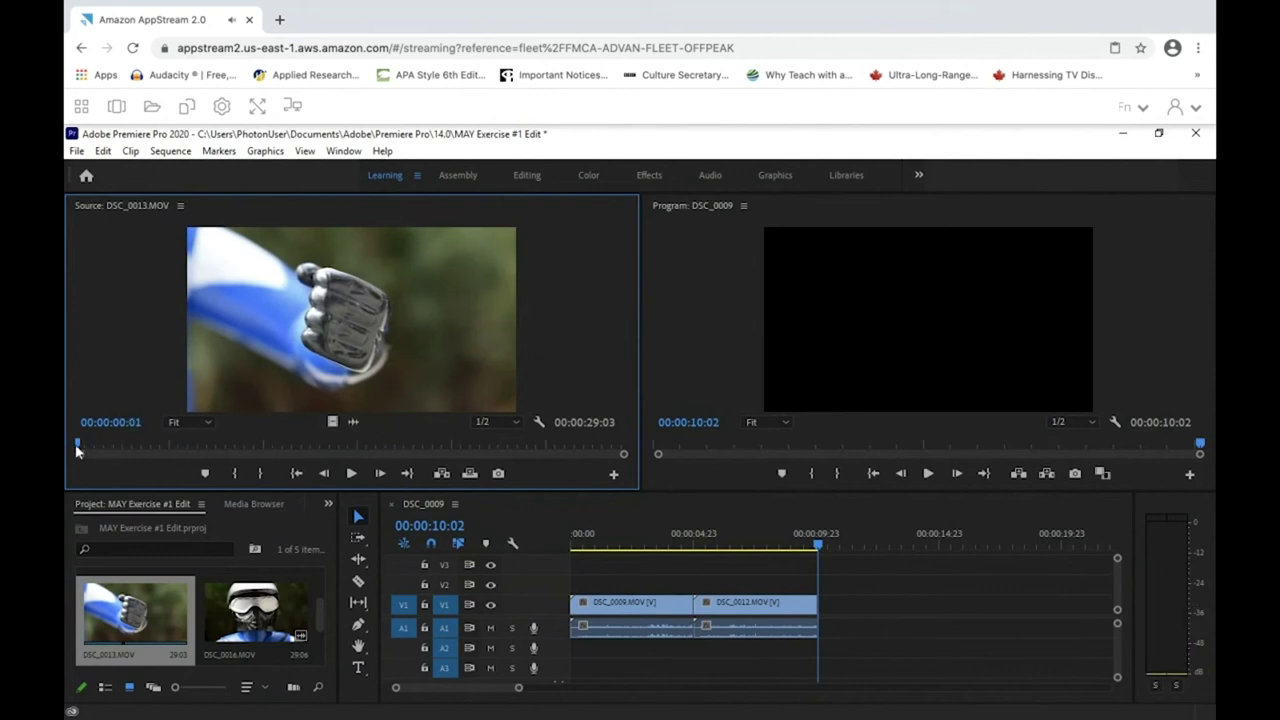
left_click(352, 474)
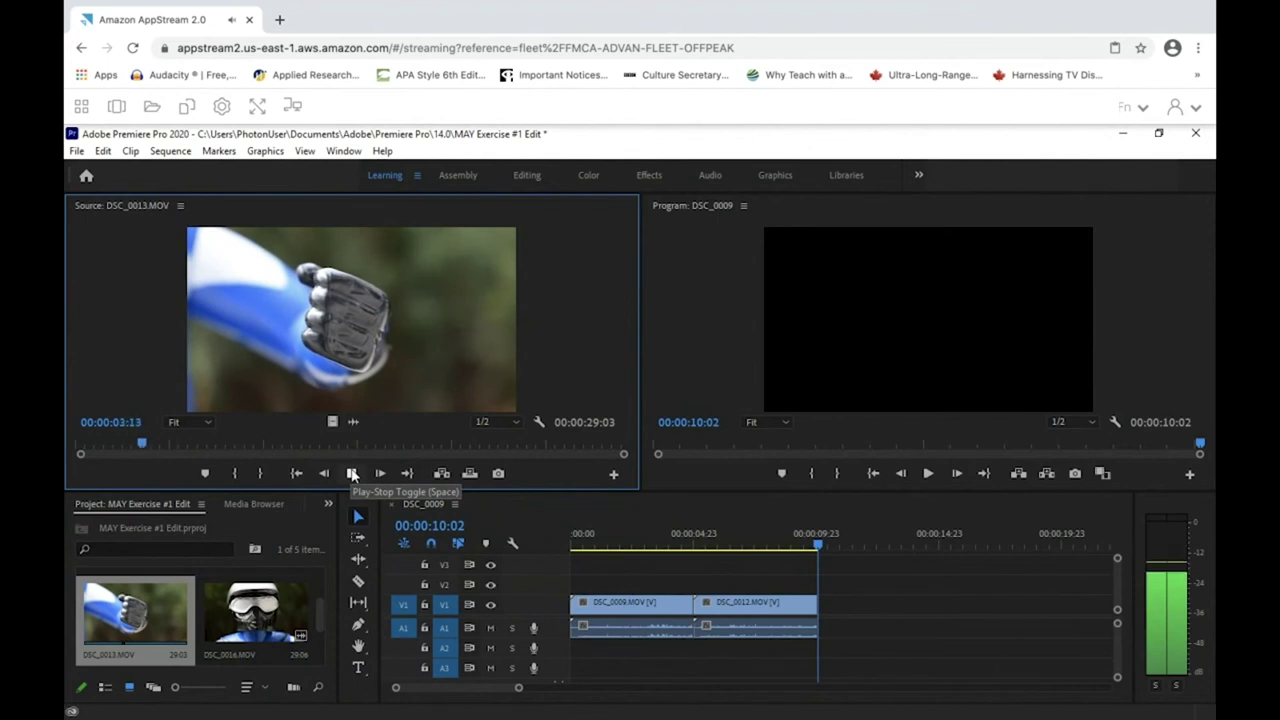
left_click(352, 474)
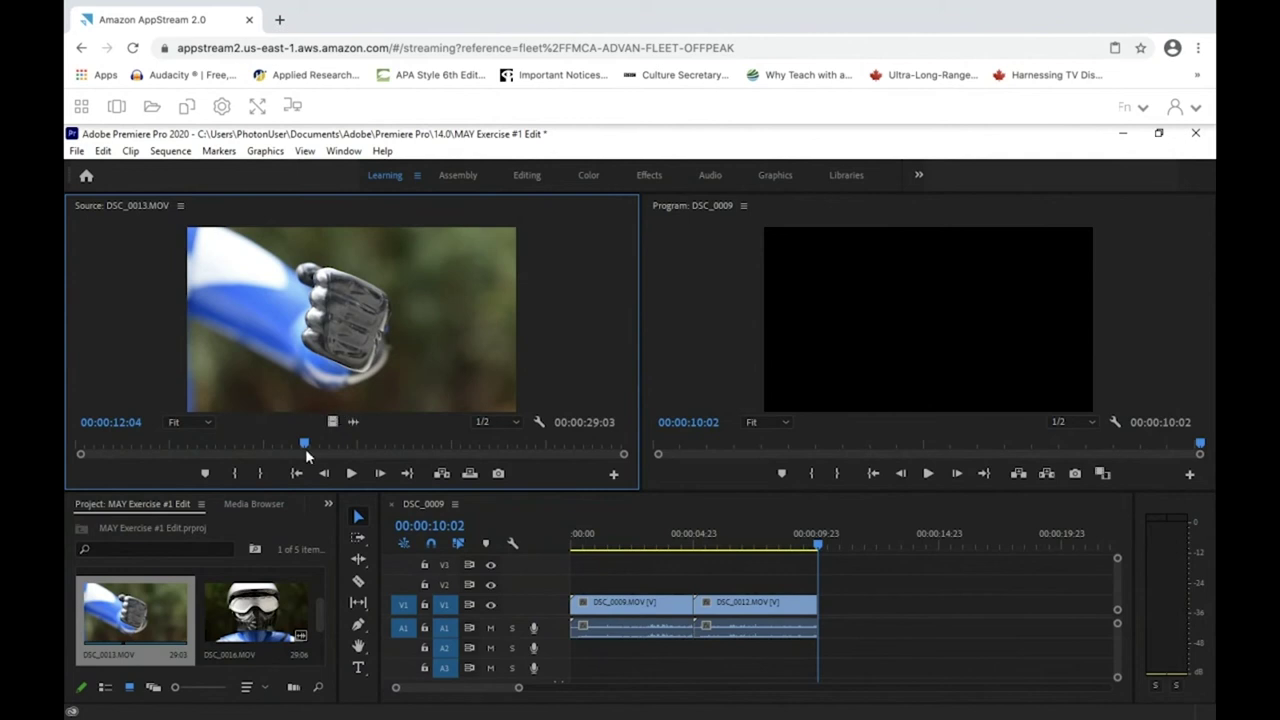
left_click_drag(305, 447, 89, 442)
key("space")
left_click(90, 446)
Step: Set an In point at 00:00:01:15, then clear it so the clip starts at zero
left_click(108, 441)
key("i")
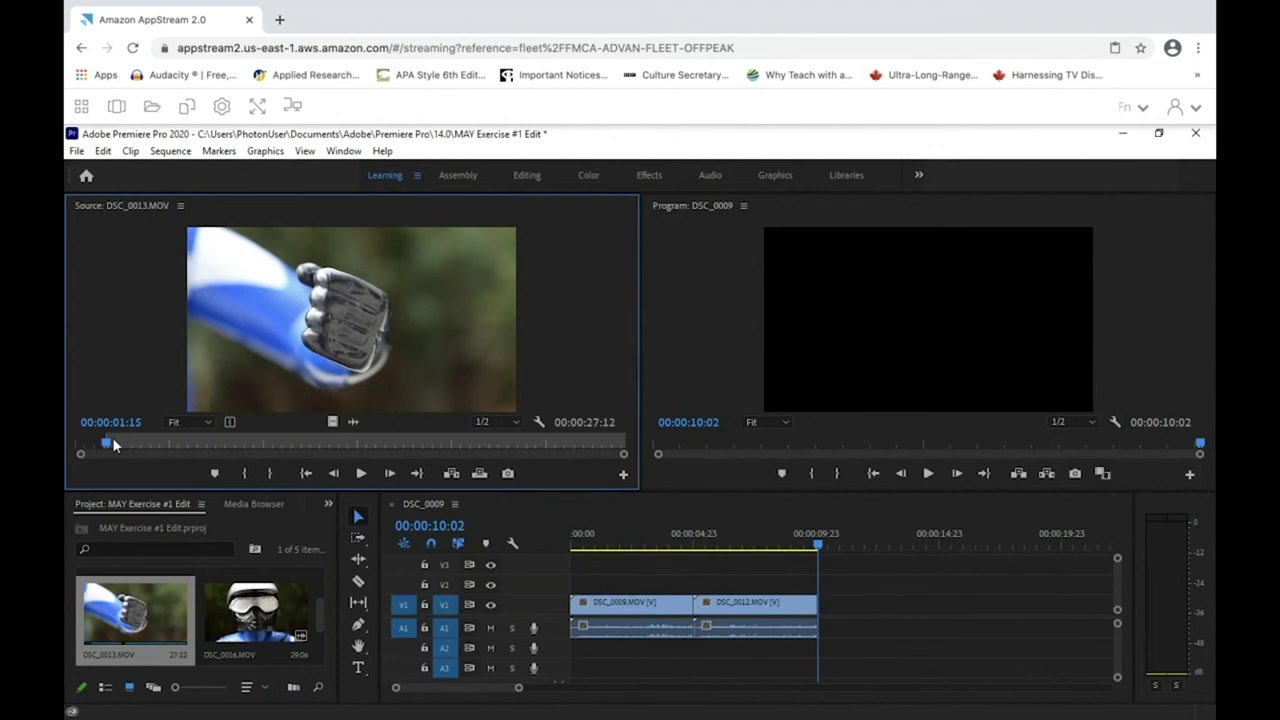
key("space")
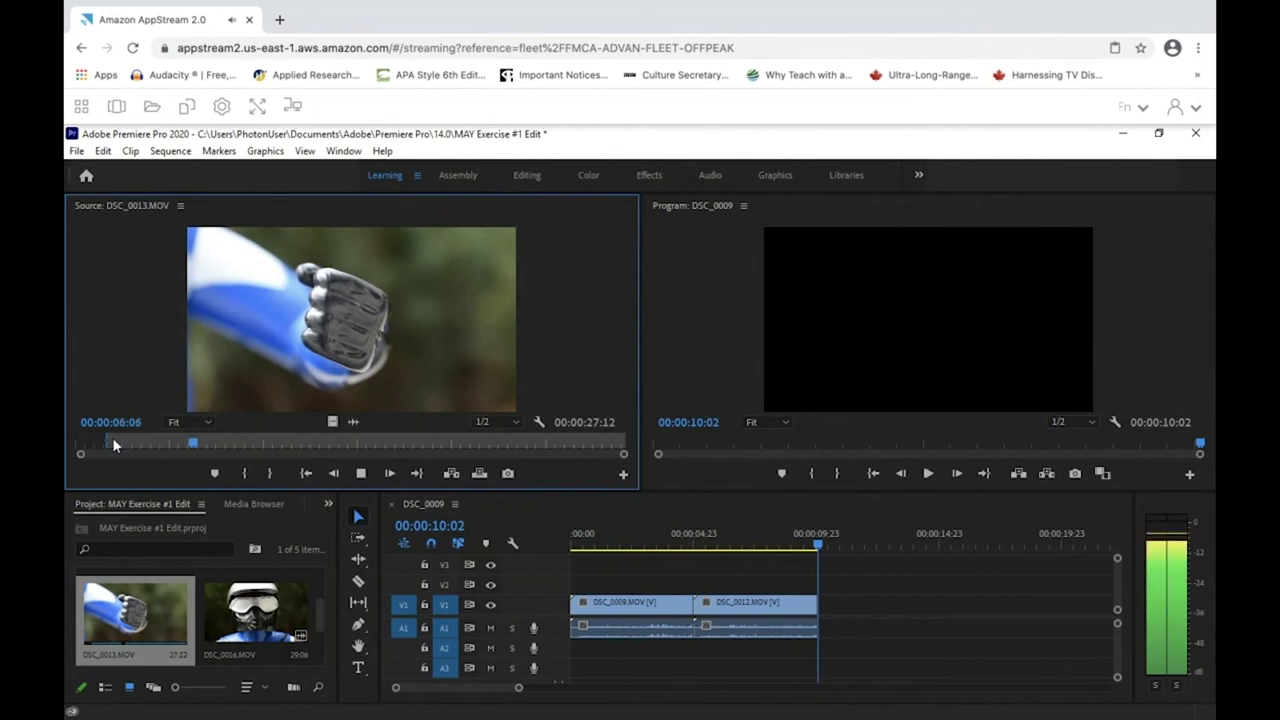
left_click(112, 437)
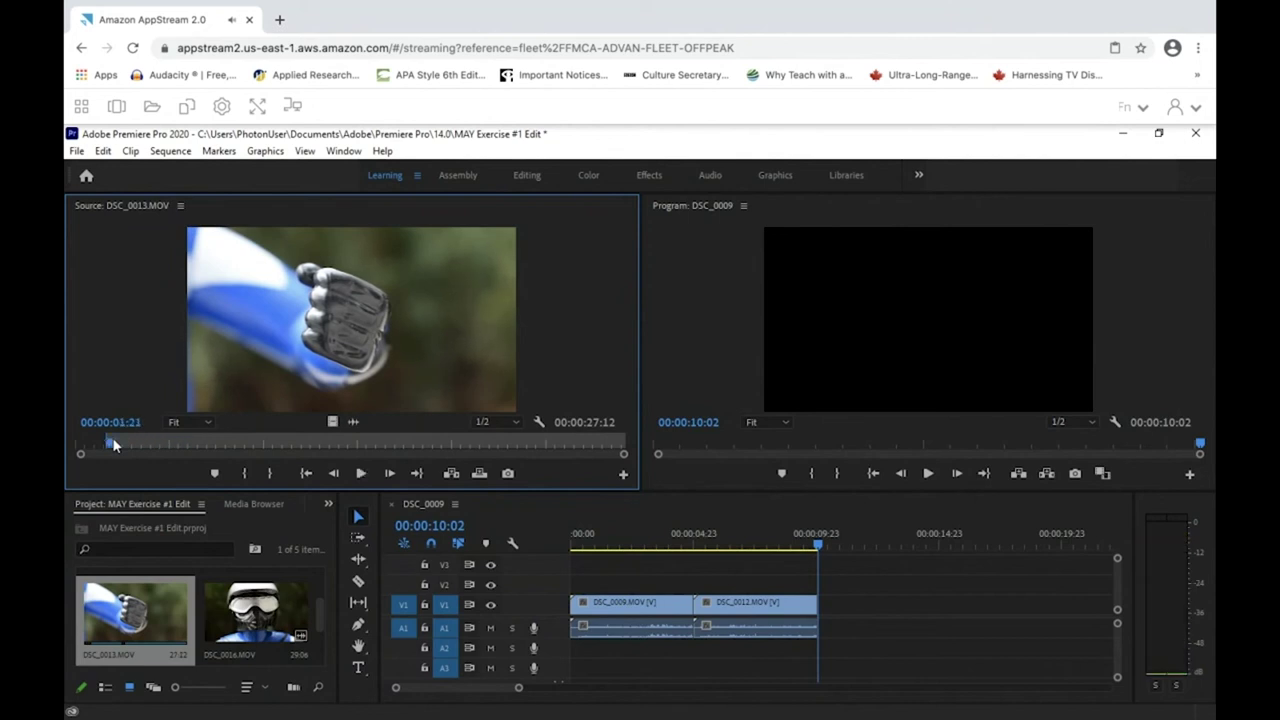
left_click(77, 447)
left_click(70, 448)
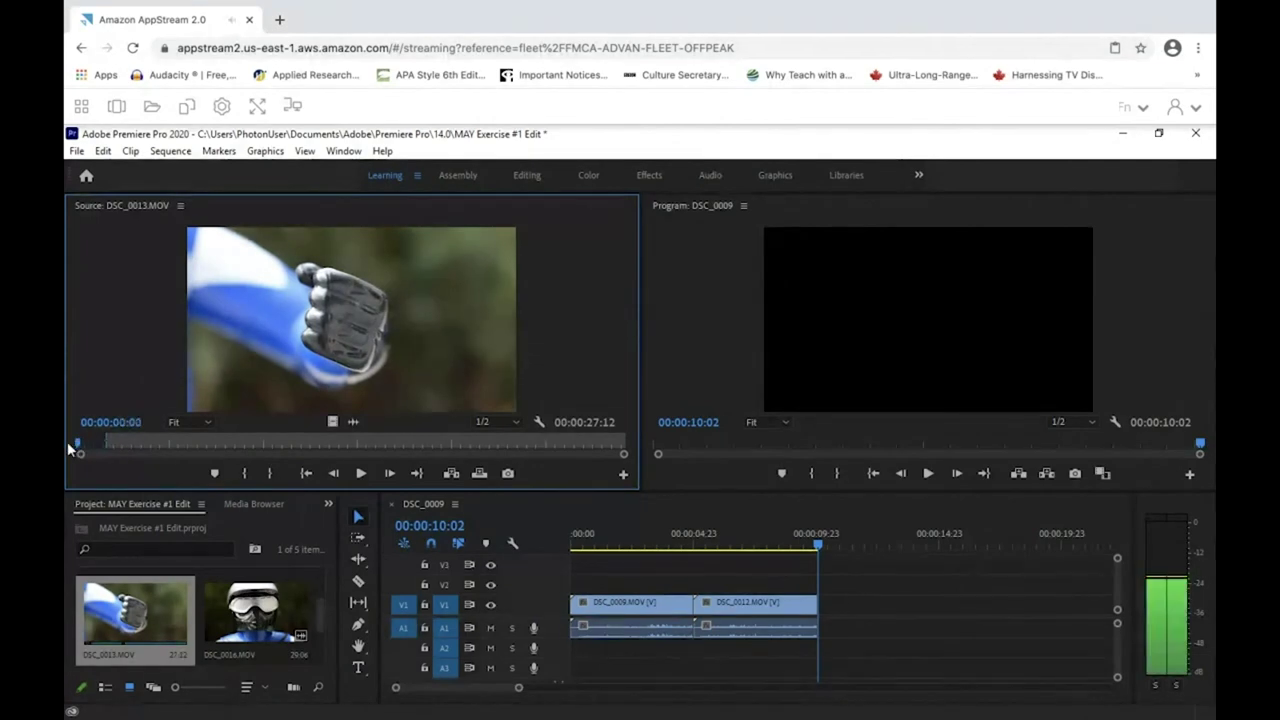
key("i")
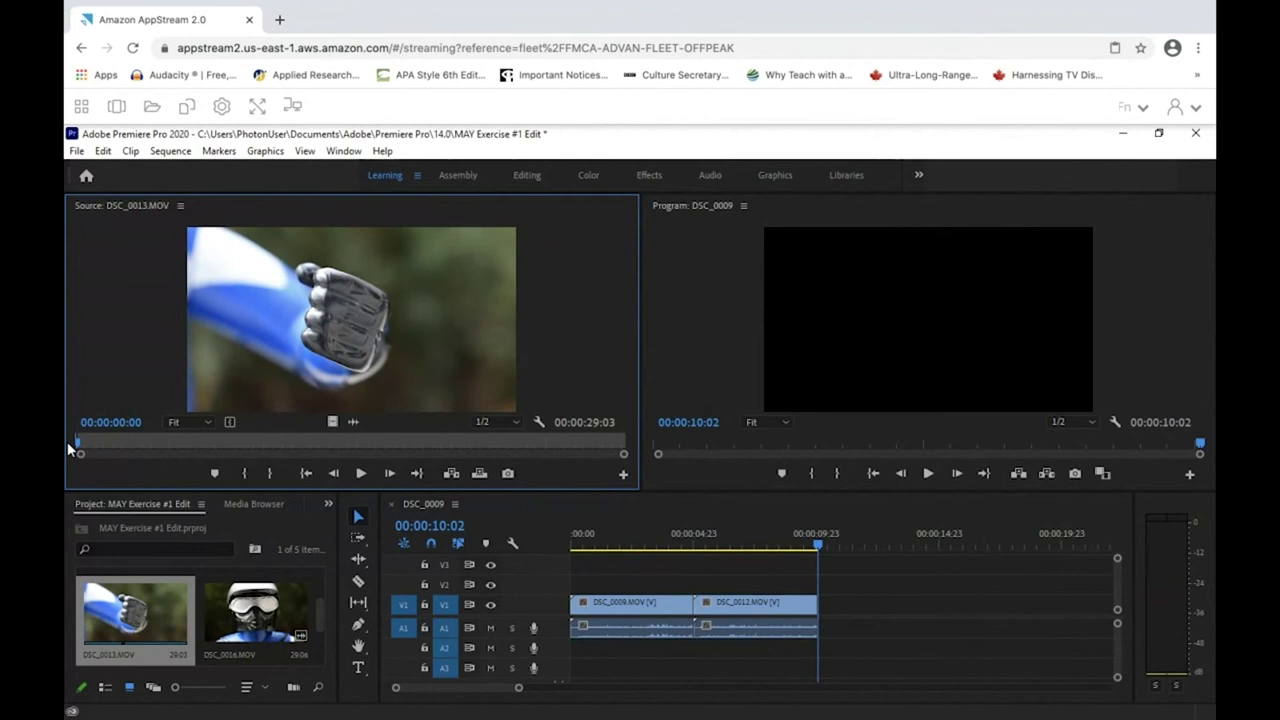
Step: Mark DSC_0013's Out point at 00:00:05:00
key("space")
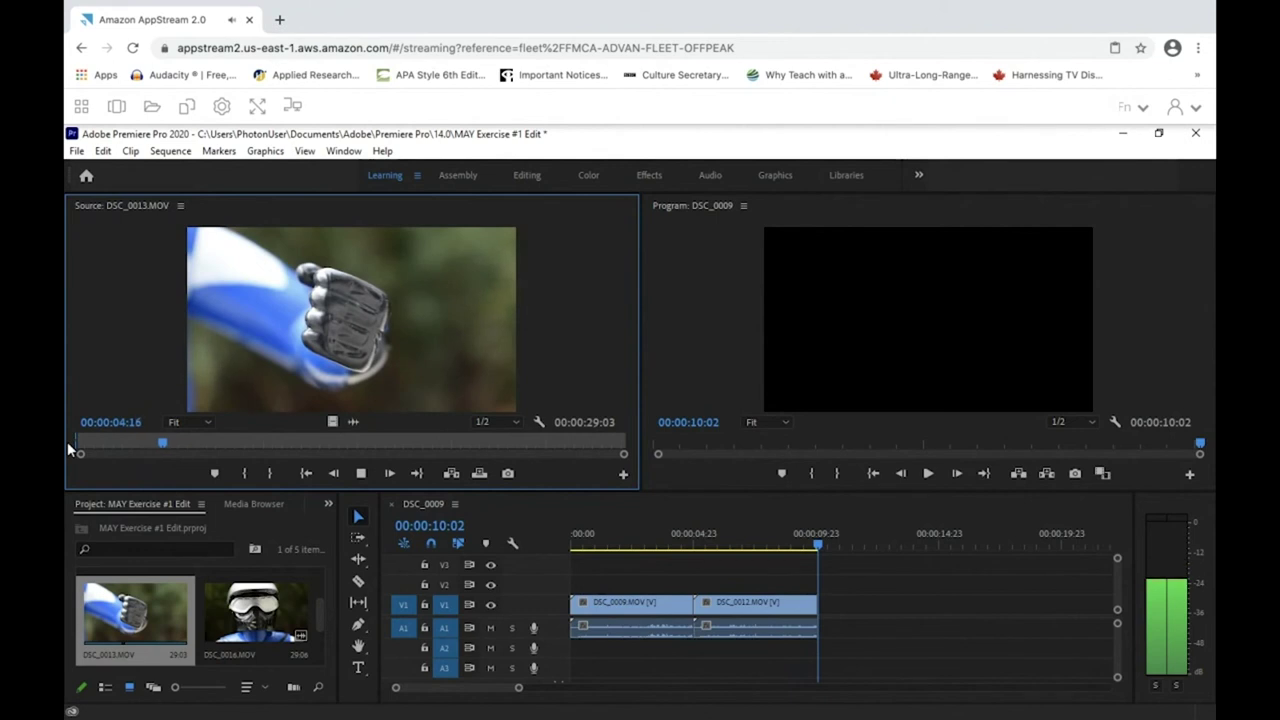
key("space")
key("Left")
key("Right")
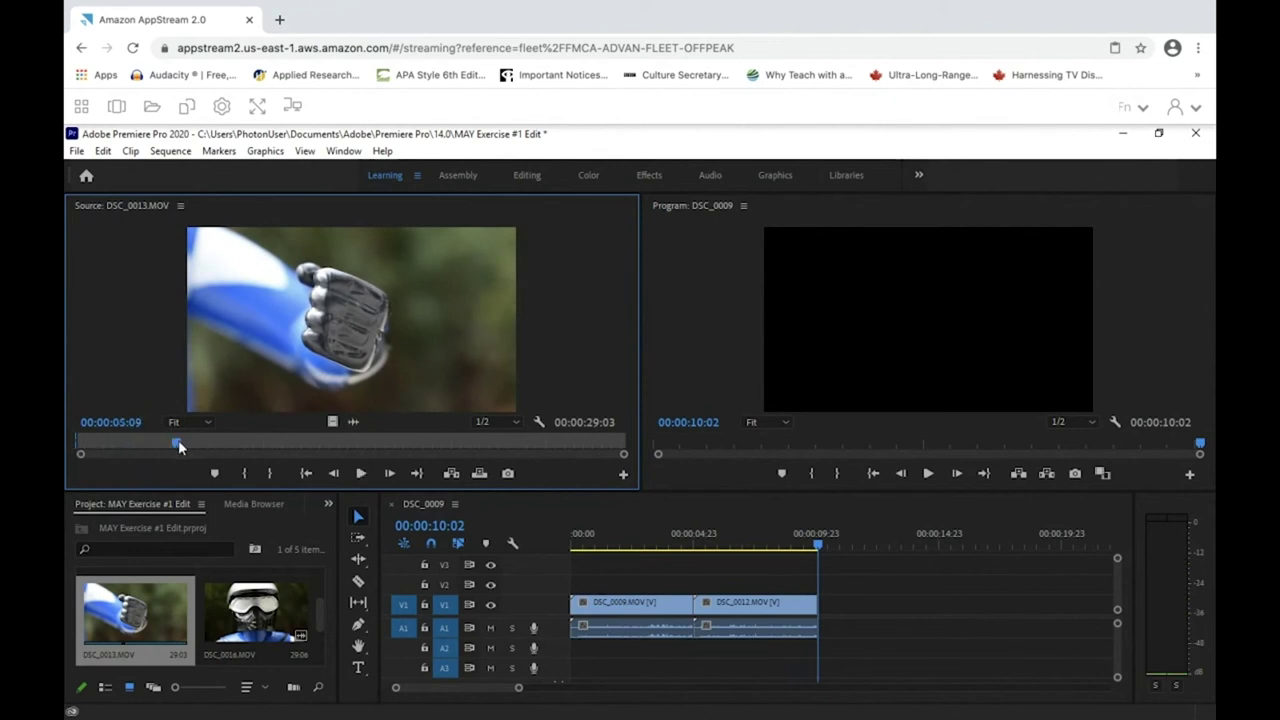
left_click_drag(177, 441, 172, 447)
key("o")
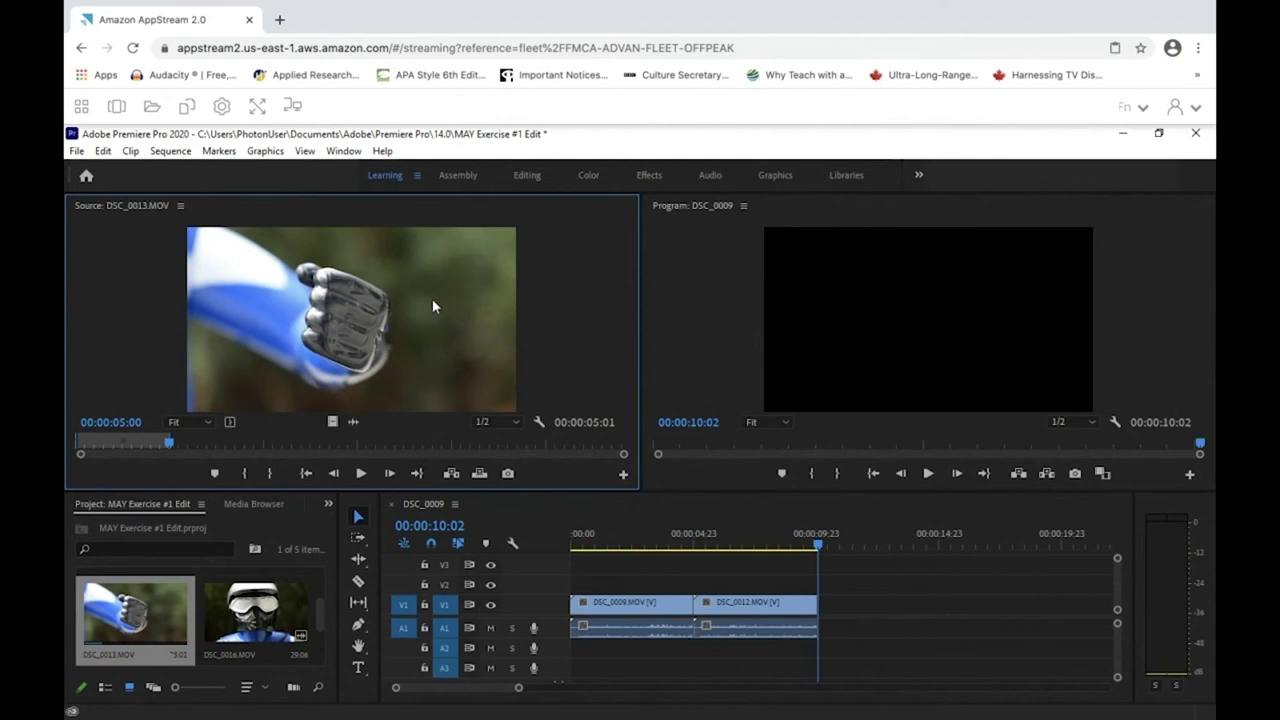
Step: Append trimmed DSC_0013 after DSC_0012 and play the 00:00:15:03 sequence from the start
left_click_drag(432, 297, 829, 625)
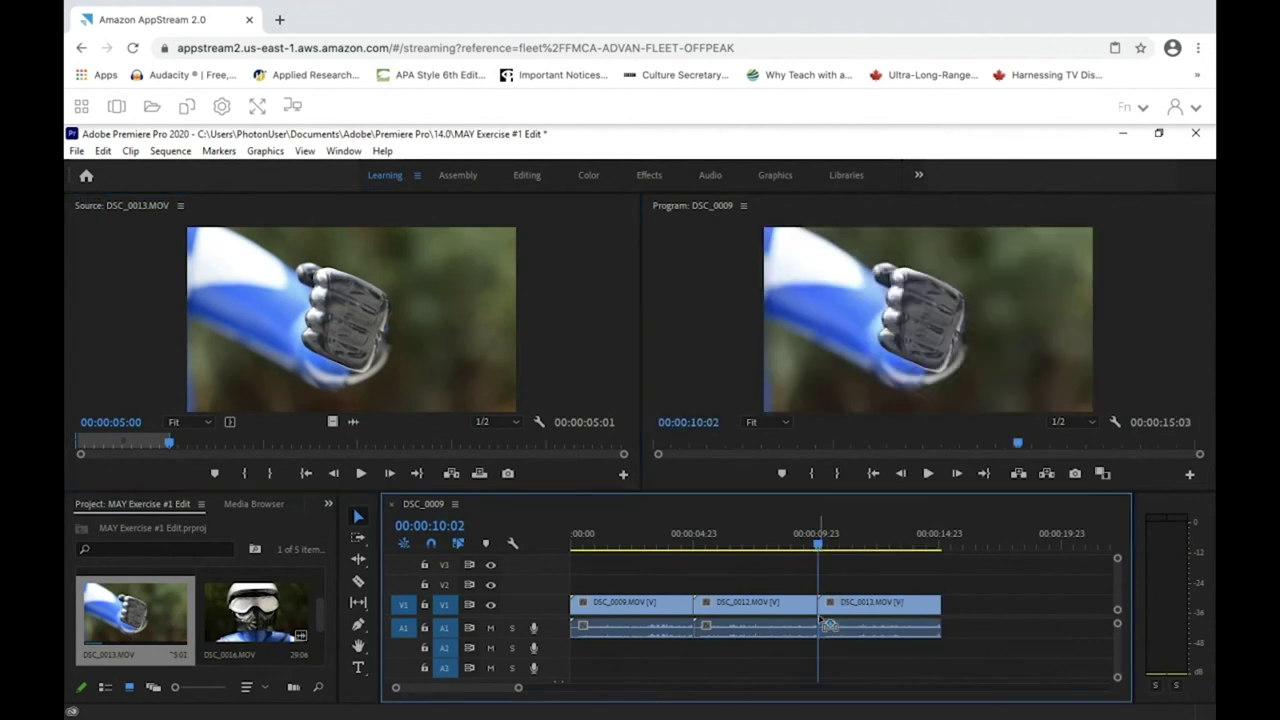
left_click(573, 541)
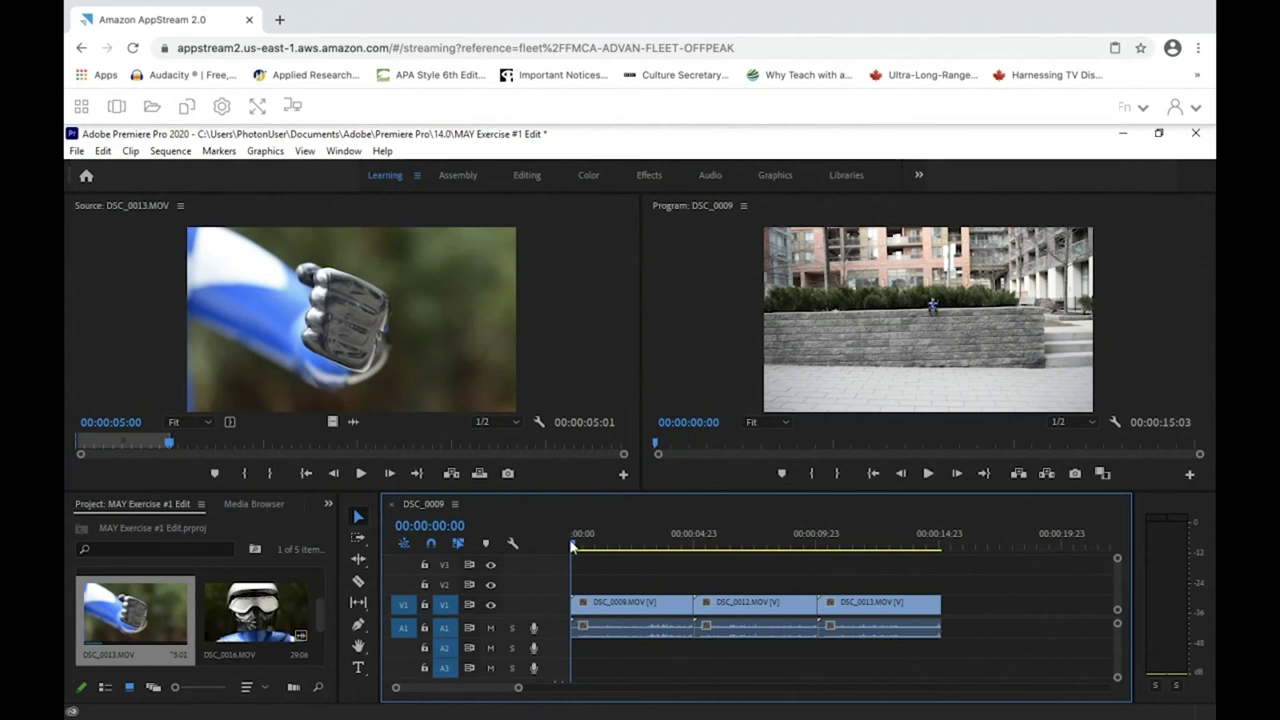
key("space")
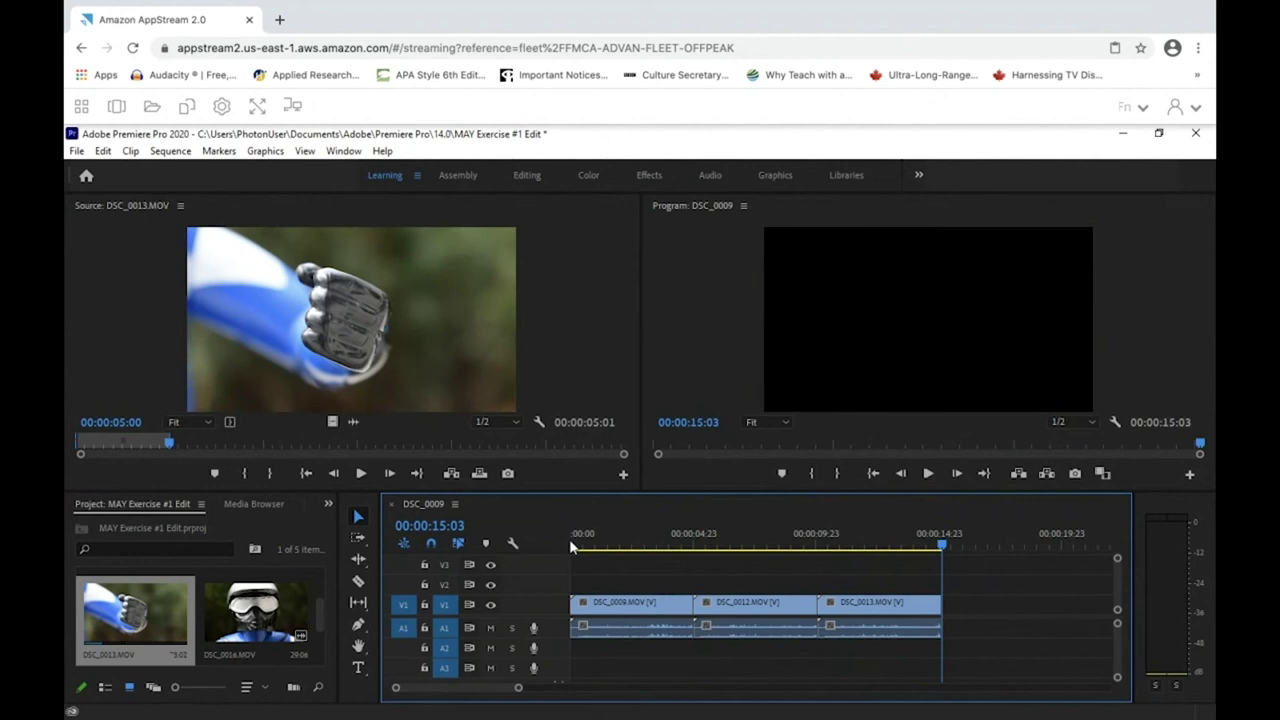
Step: Load the 29:06 DSC_0016.MOV clip into the Source monitor and play it
left_click(252, 614)
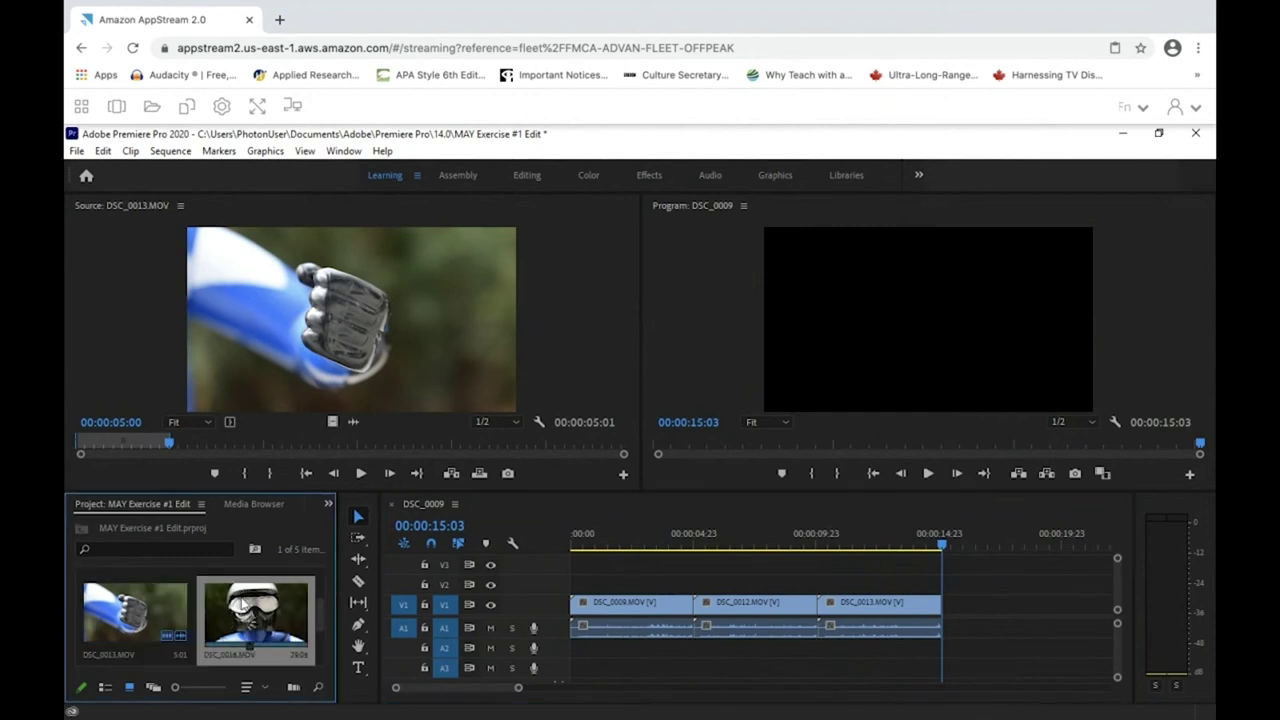
double_click(242, 605)
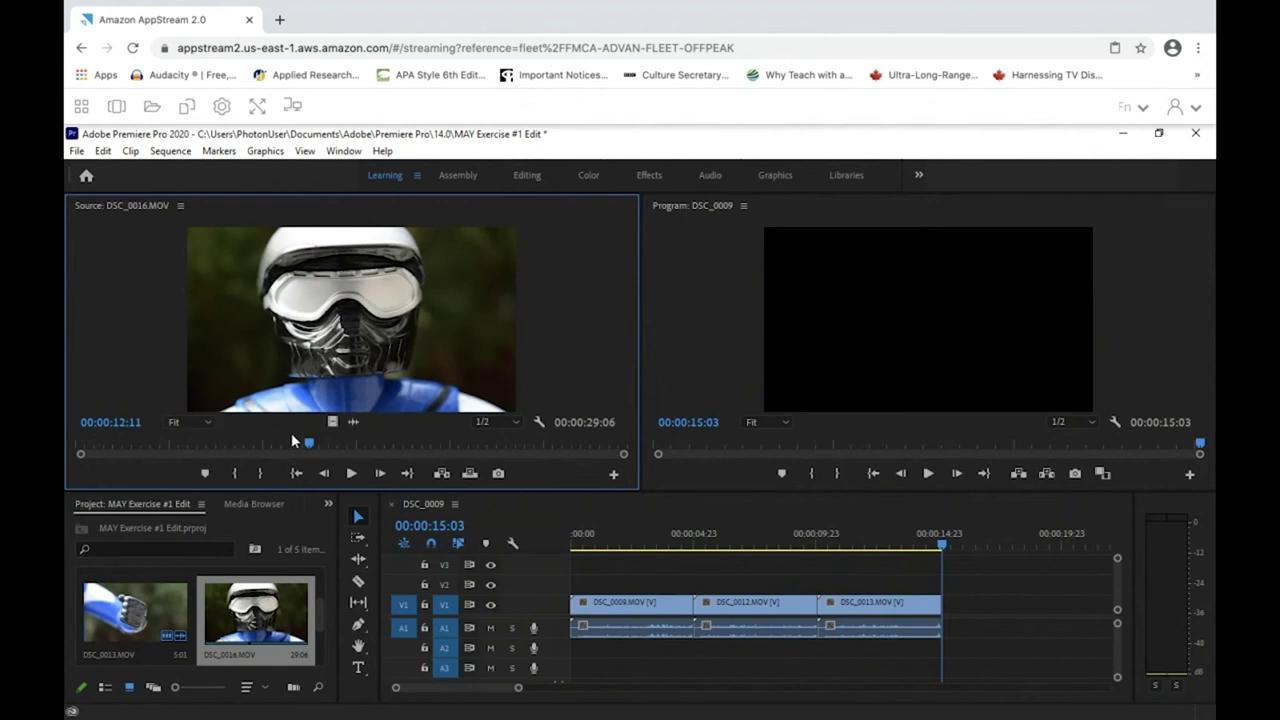
left_click_drag(309, 445, 226, 445)
left_click_drag(110, 447, 72, 447)
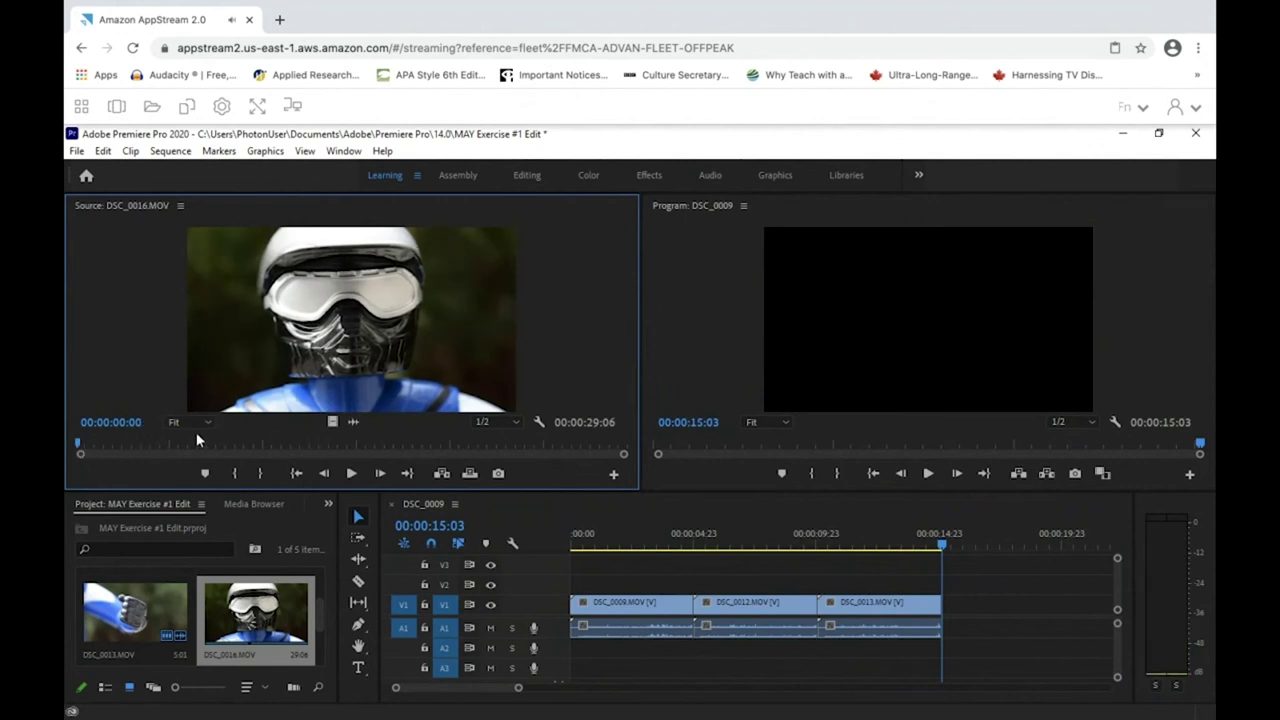
left_click(350, 474)
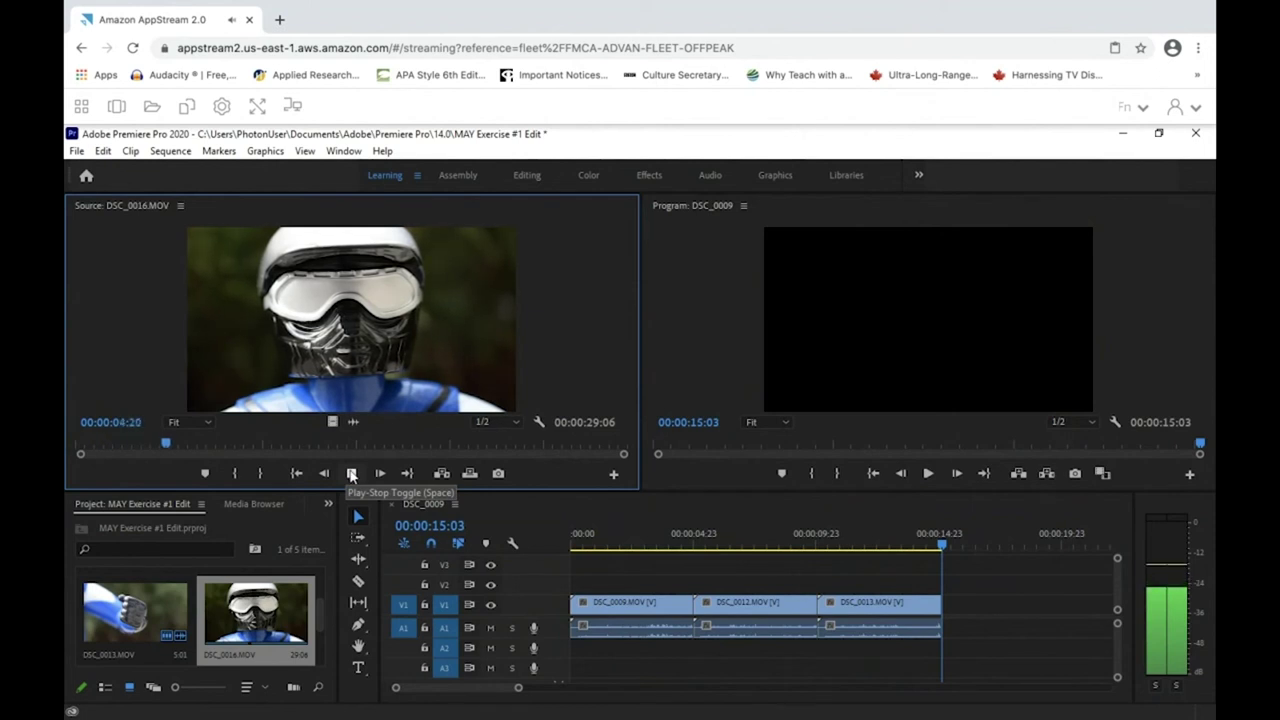
left_click(350, 474)
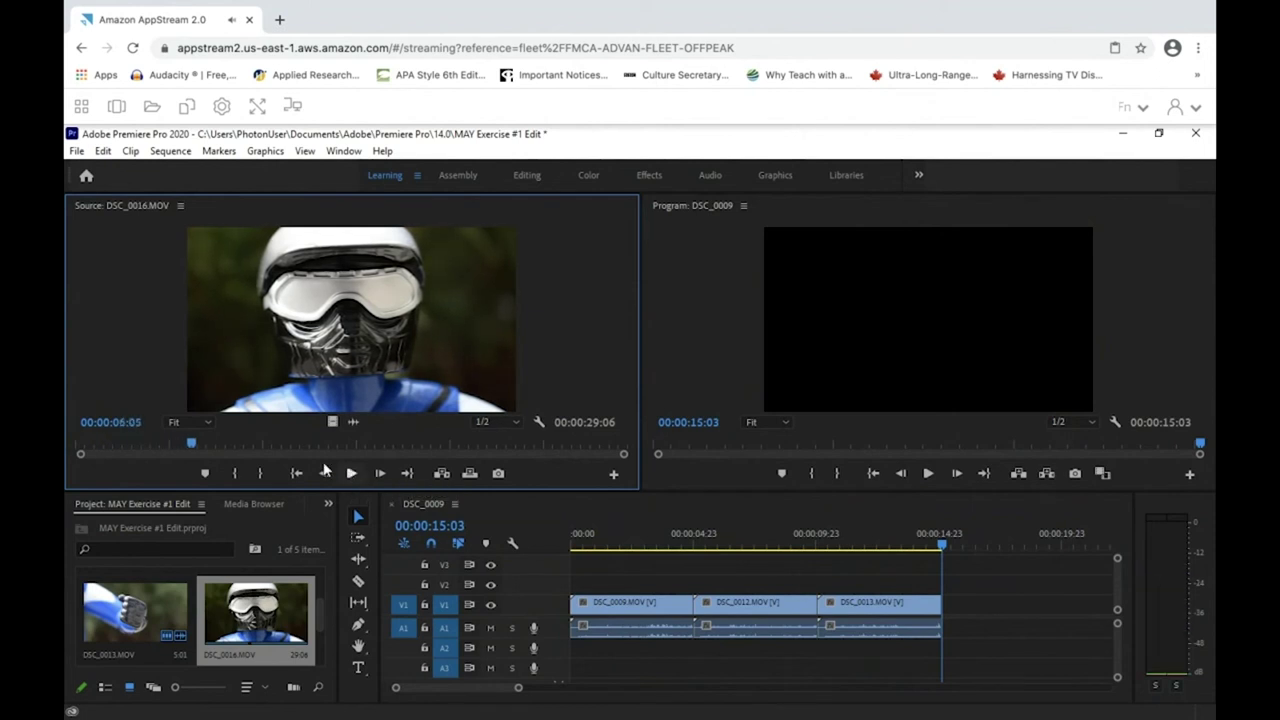
Step: Mark DSC_0016's Out point at 00:00:05:00
left_click_drag(191, 444, 68, 441)
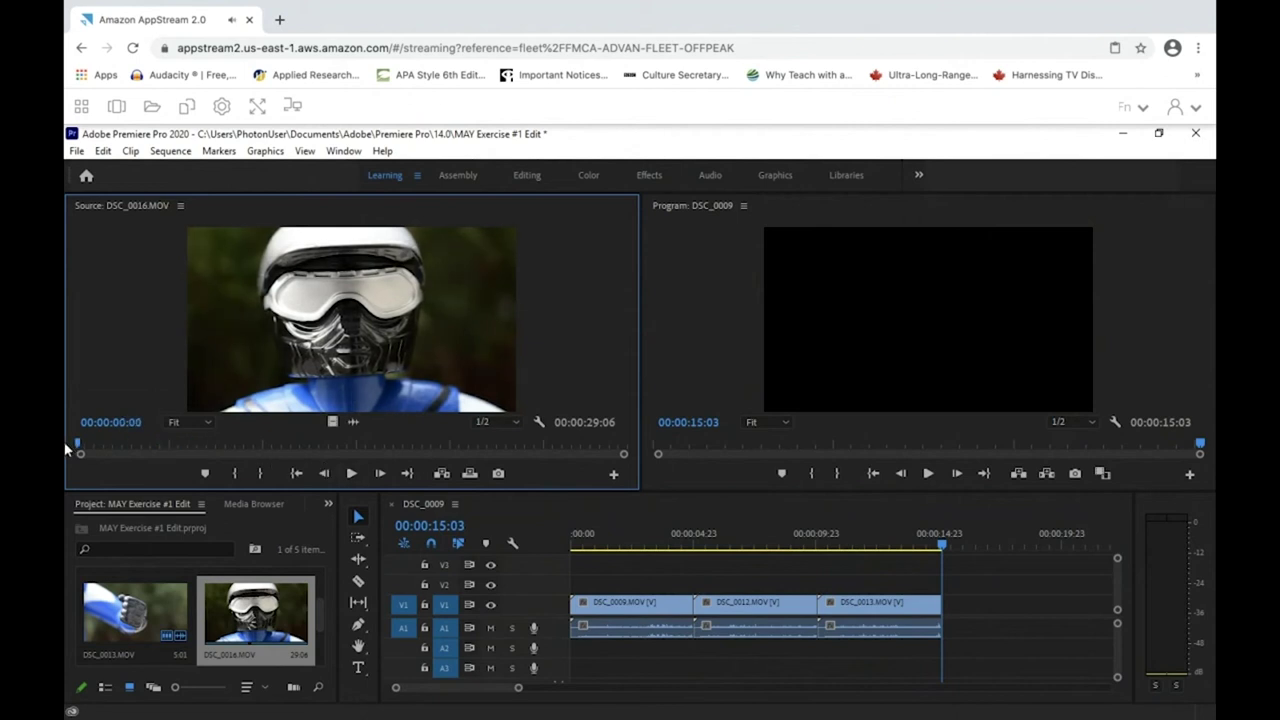
left_click_drag(77, 445, 171, 447)
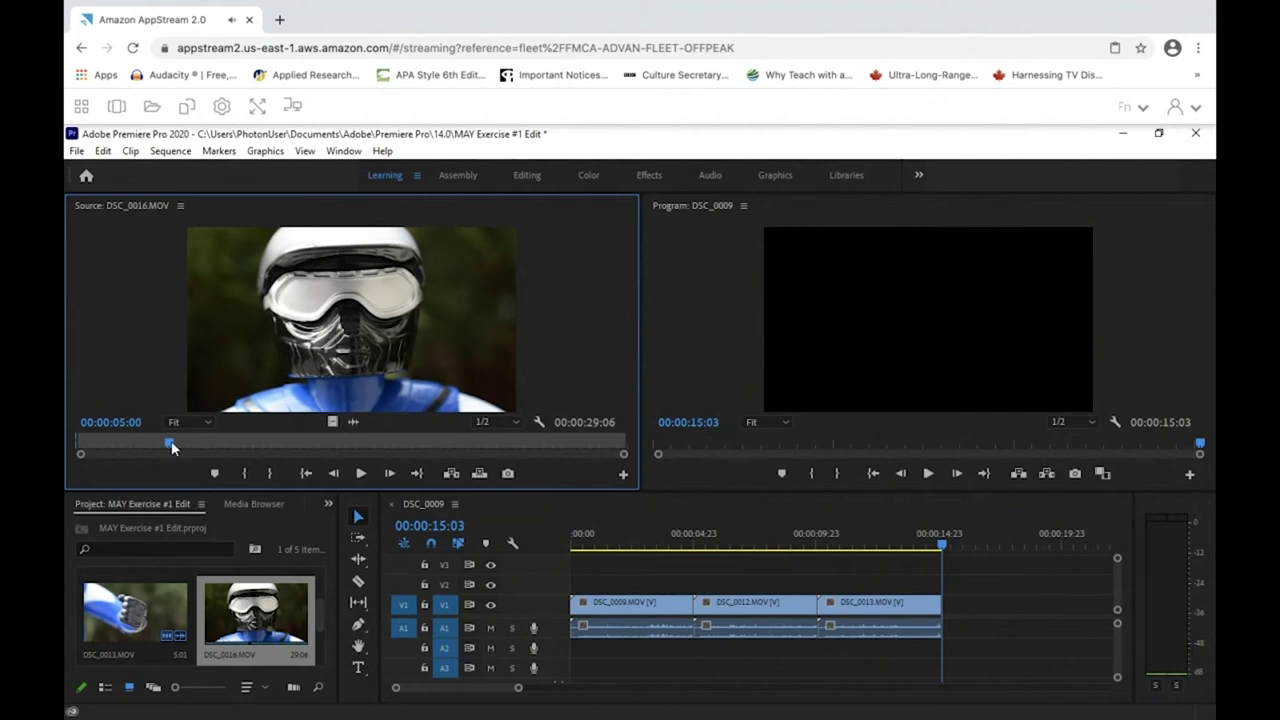
key("o")
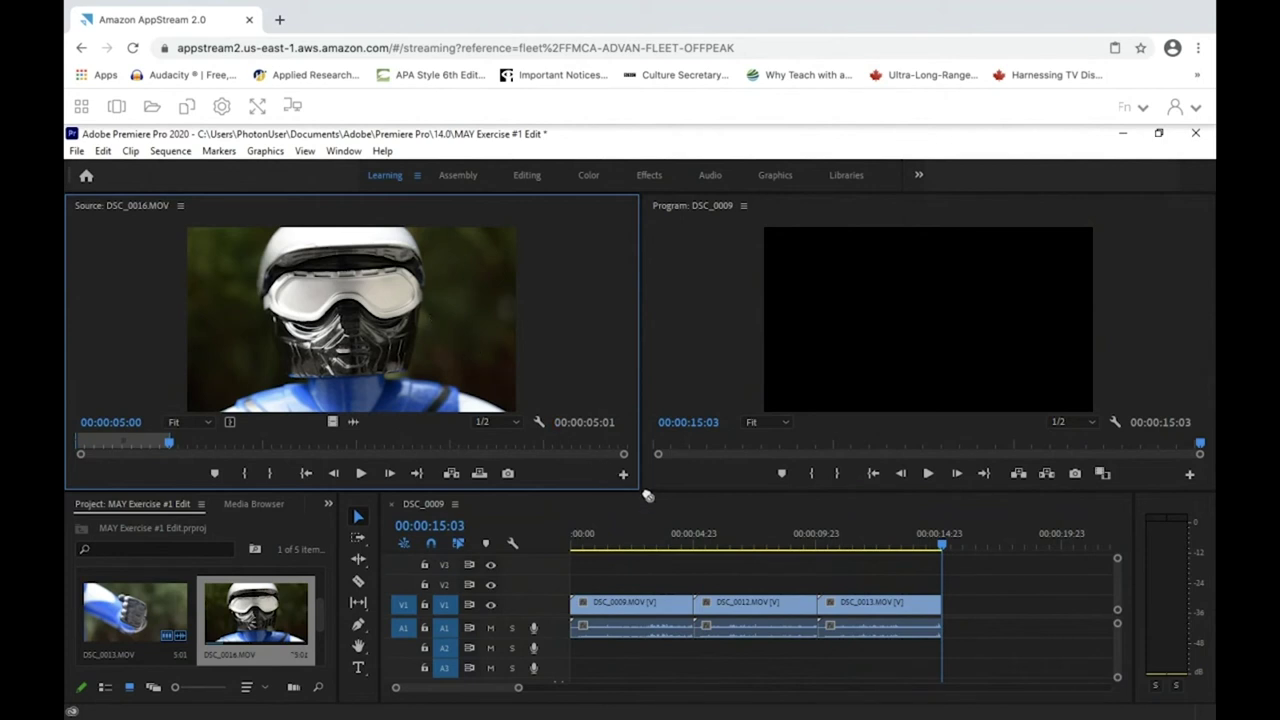
Step: Drop the five-second DSC_0016 clip on V1, snapped to the end of DSC_0013
left_click_drag(772, 570, 960, 612)
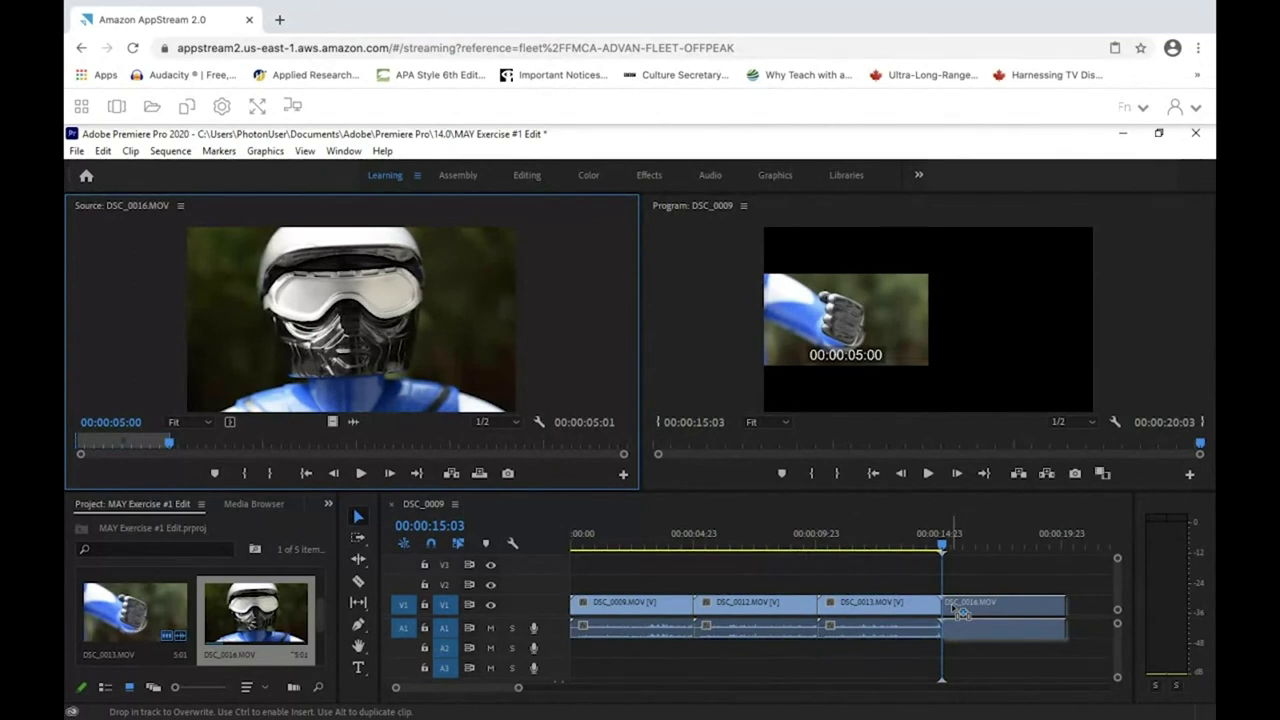
left_click_drag(960, 612, 976, 614)
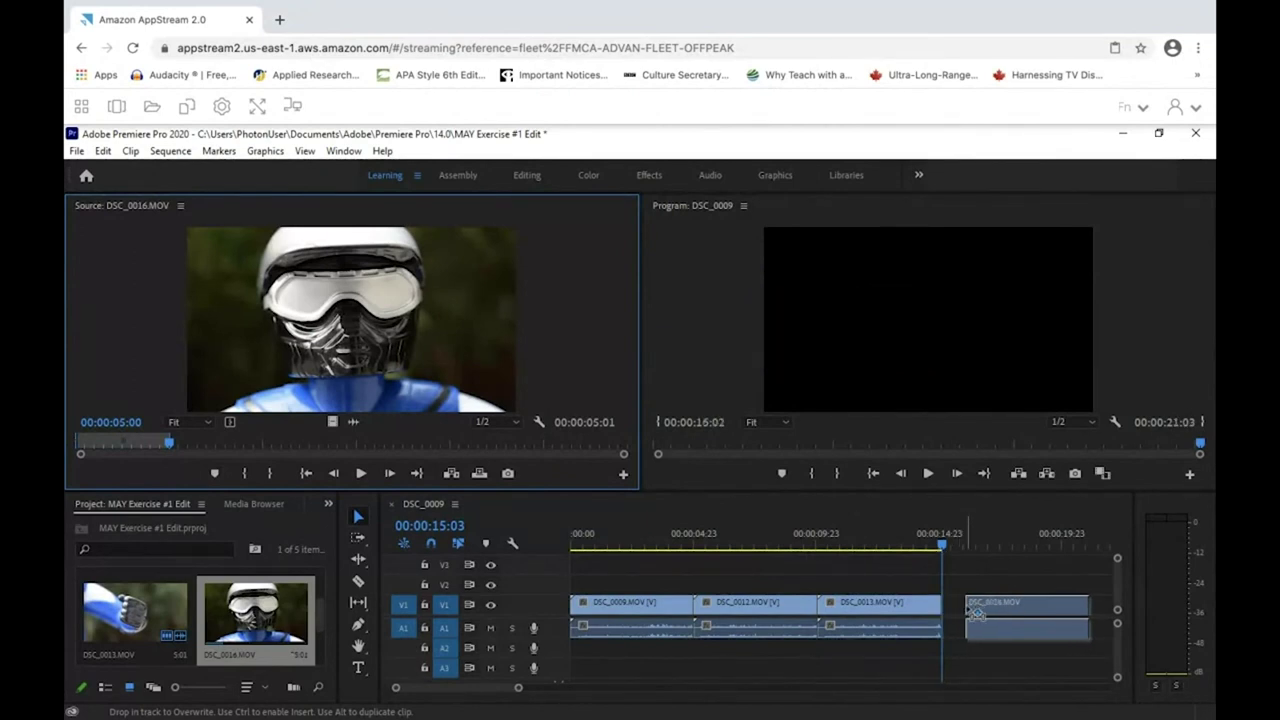
left_click_drag(976, 613, 958, 612)
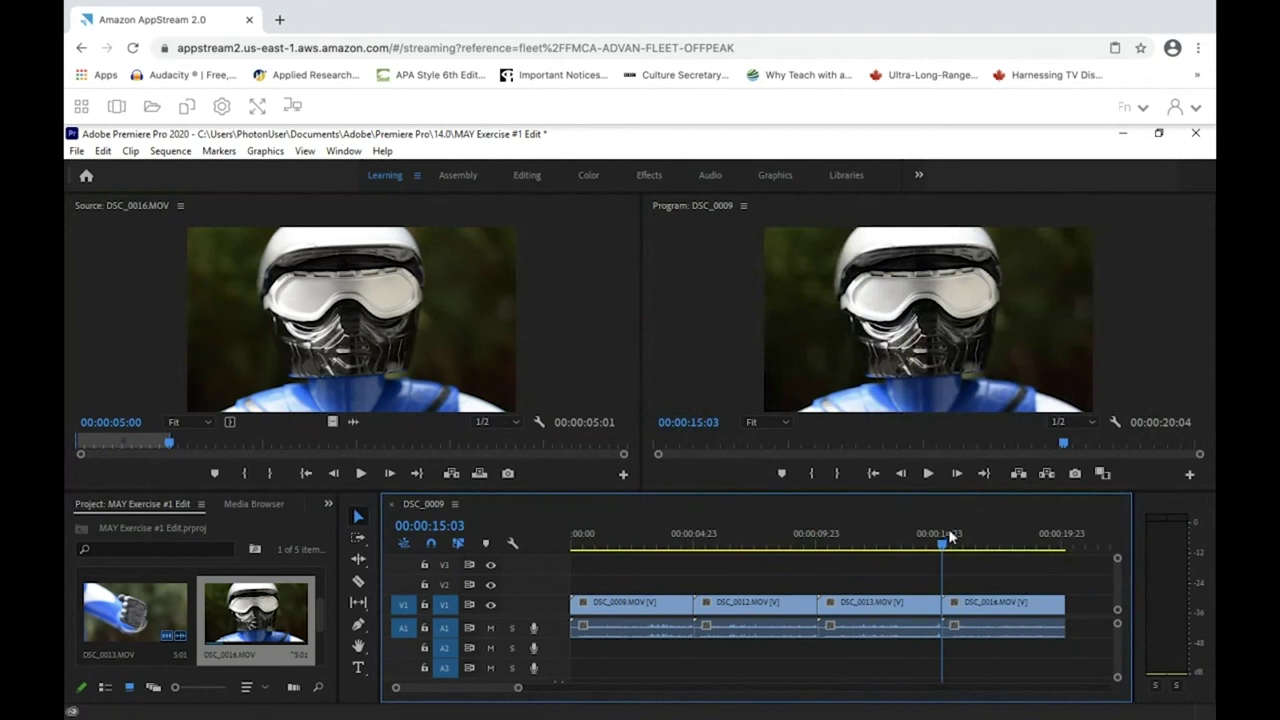
left_click_drag(950, 537, 791, 540)
Step: Play the four-clip, 00:00:20:04 sequence from its start, then stop
key("Home")
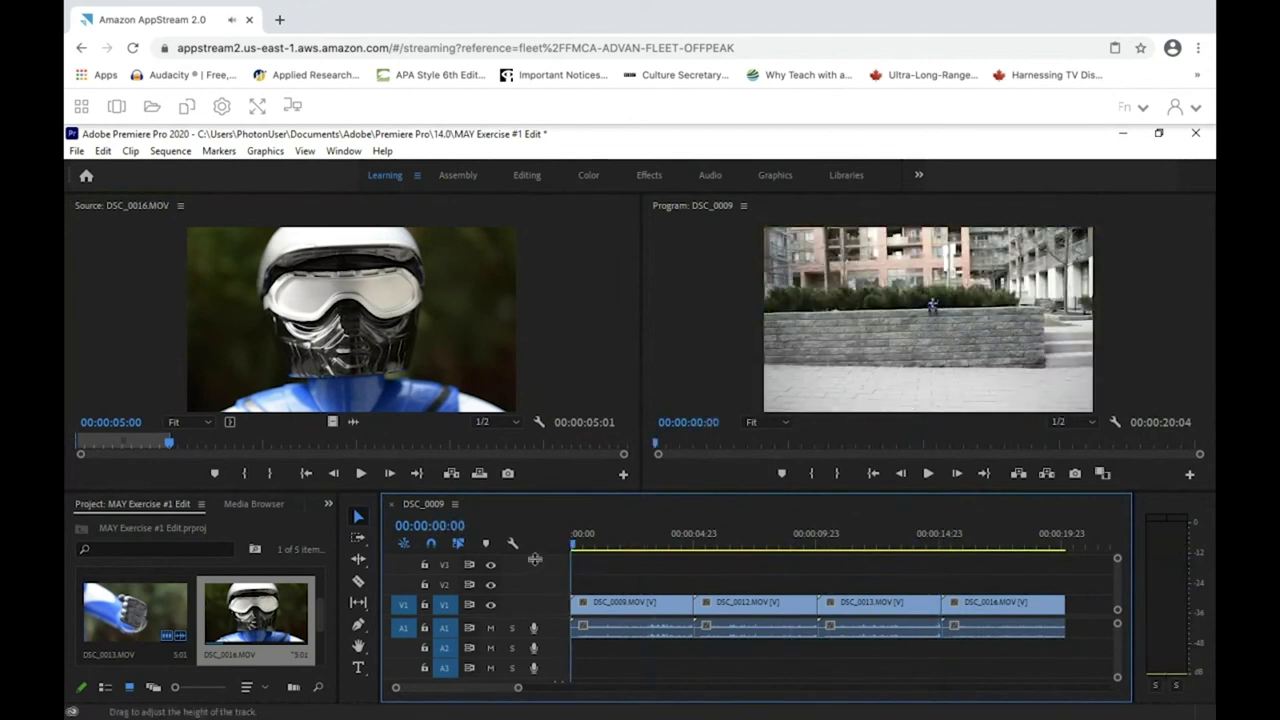
key("space")
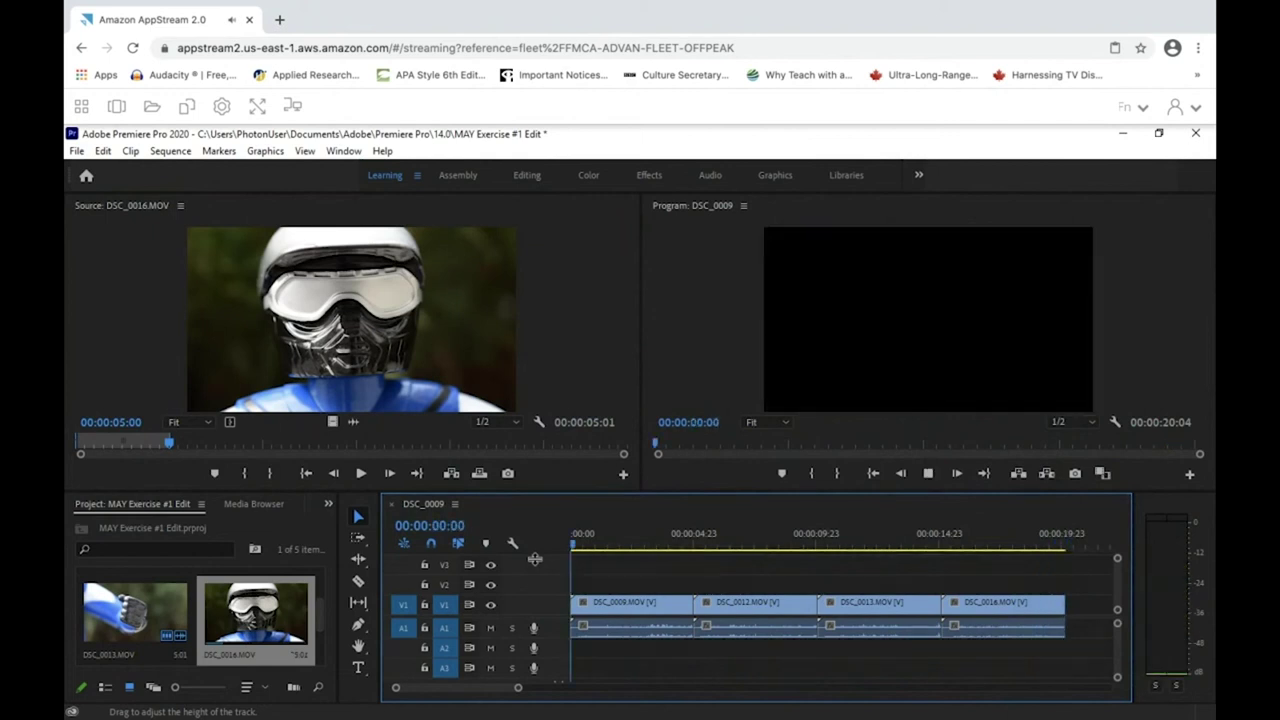
key("space")
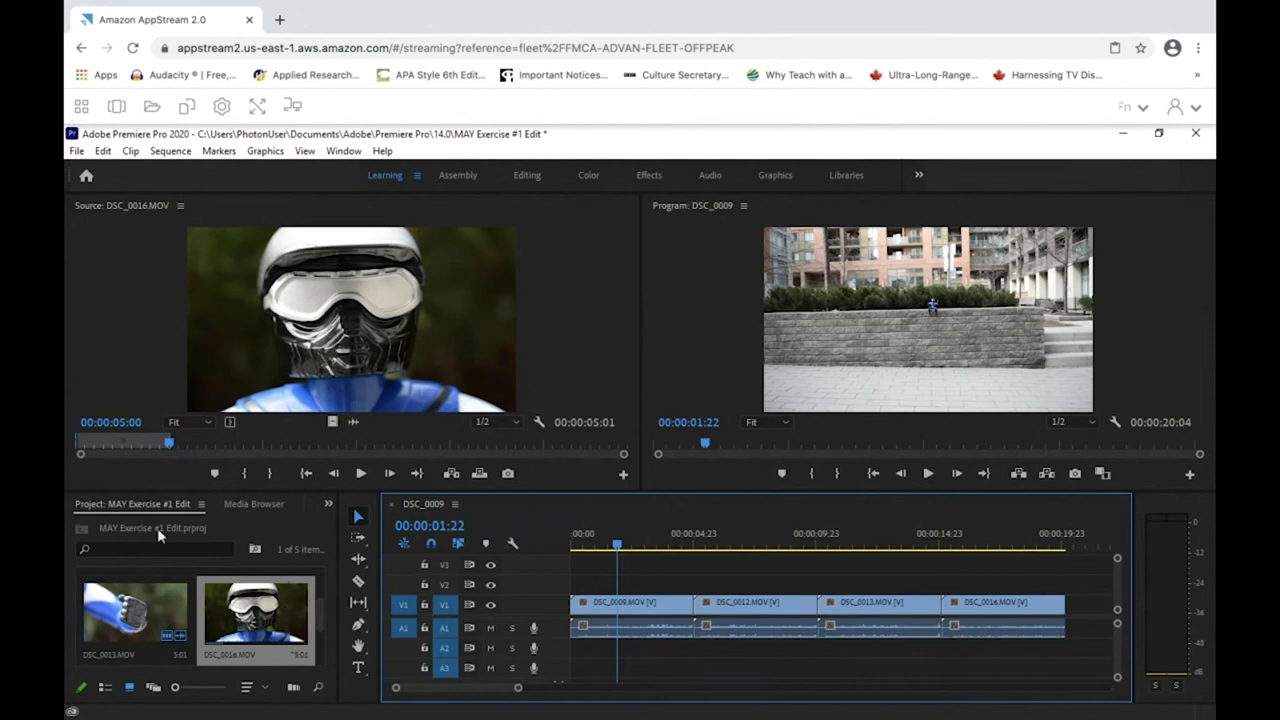
Step: Move DSC_0016's Out point to 00:00:20:00 and display its stereo audio waveform
mouse_move(169, 447)
left_mouse_down()
mouse_move(70, 449)
mouse_move(398, 415)
mouse_move(629, 432)
mouse_move(624, 445)
left_mouse_up()
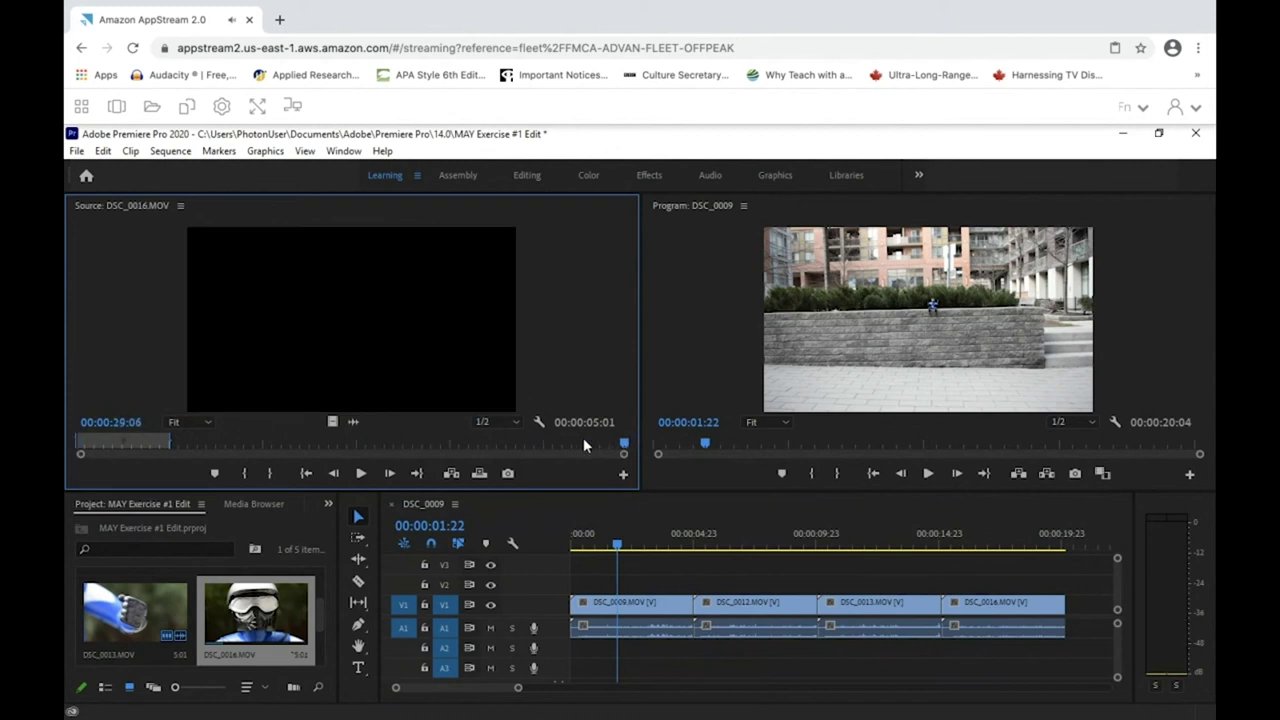
left_click(84, 440)
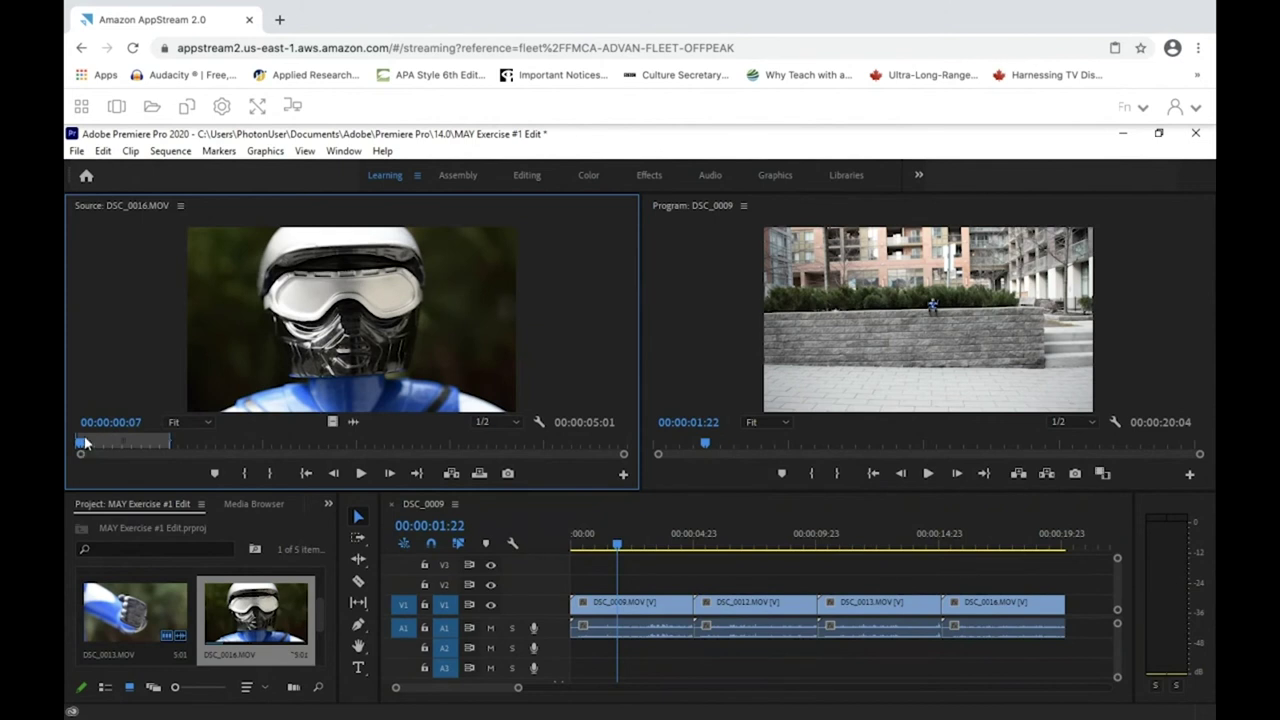
left_click_drag(80, 443, 75, 444)
left_click(452, 441)
left_click_drag(455, 444, 453, 448)
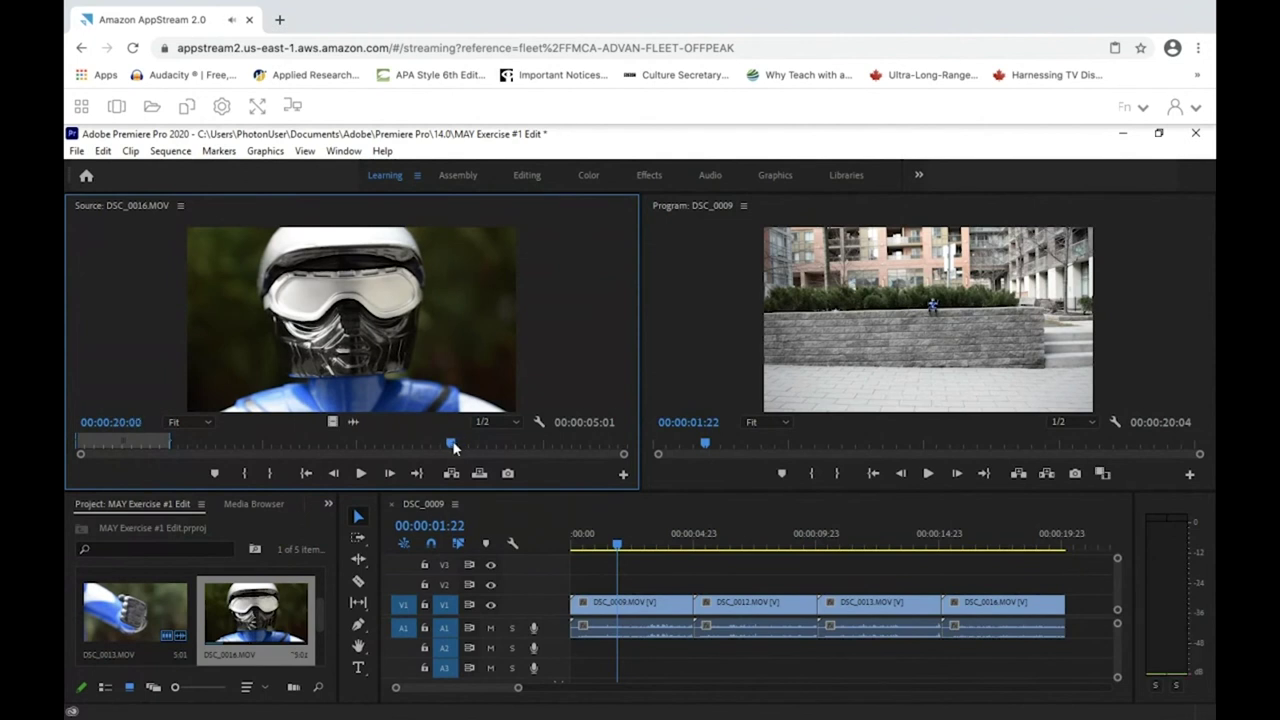
key("o")
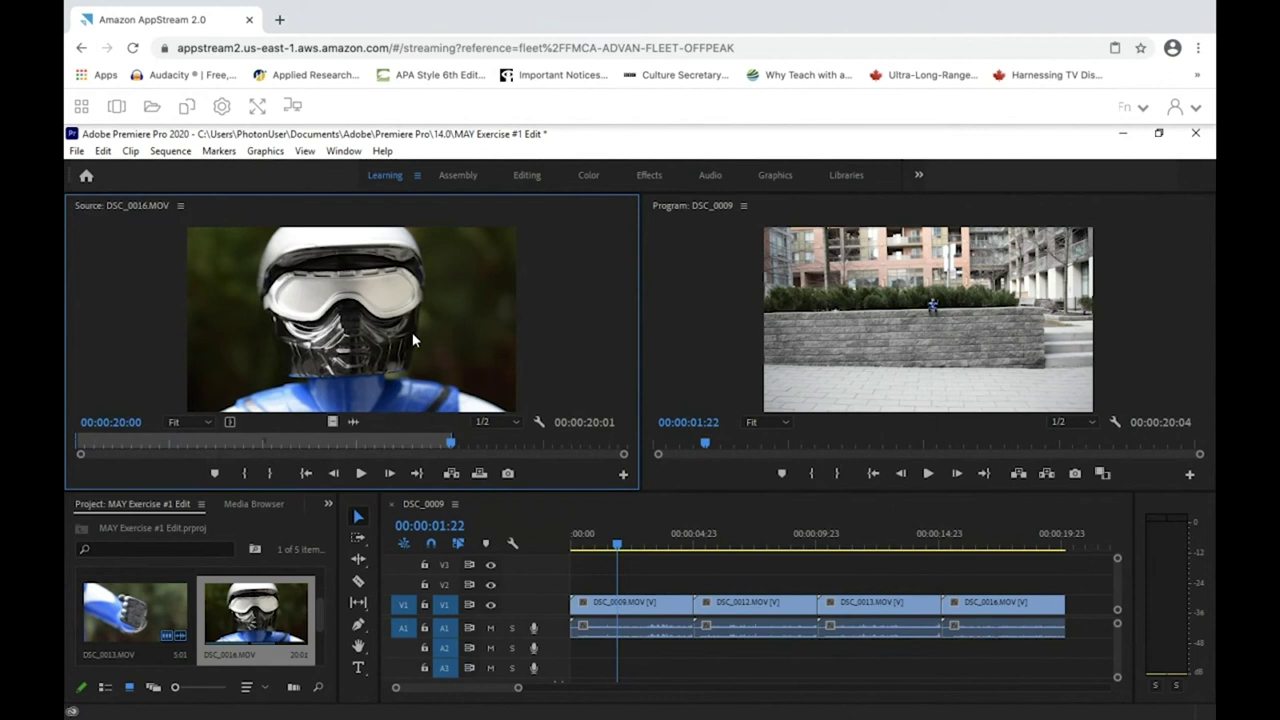
left_click(353, 424)
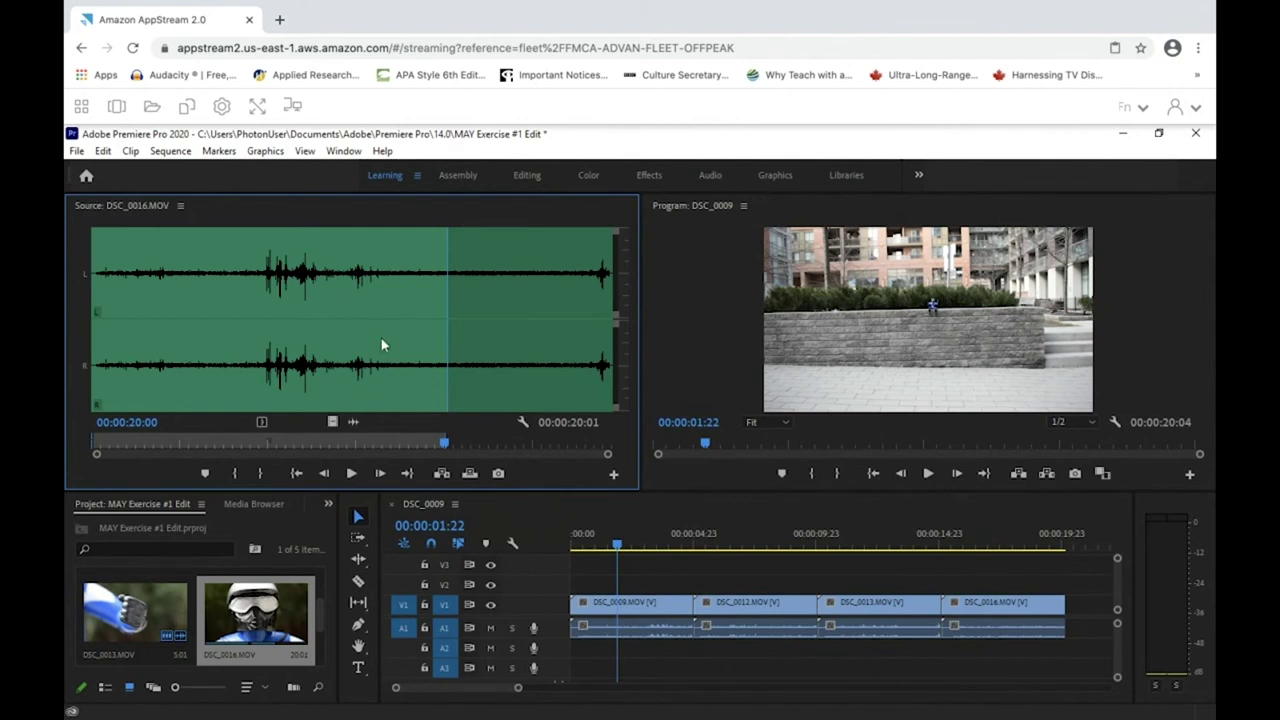
Step: Check DSC_0016's source audio, then lay it on track A3 at the sequence start
key("space")
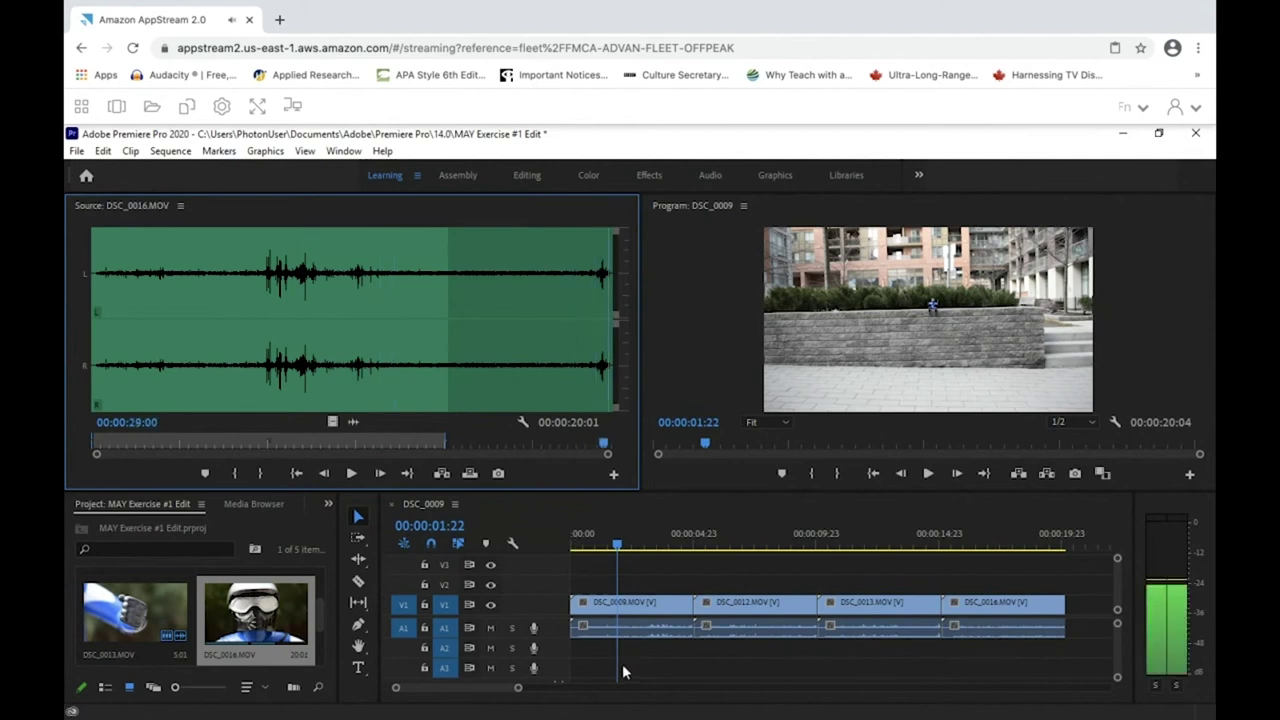
left_click_drag(605, 443, 535, 441)
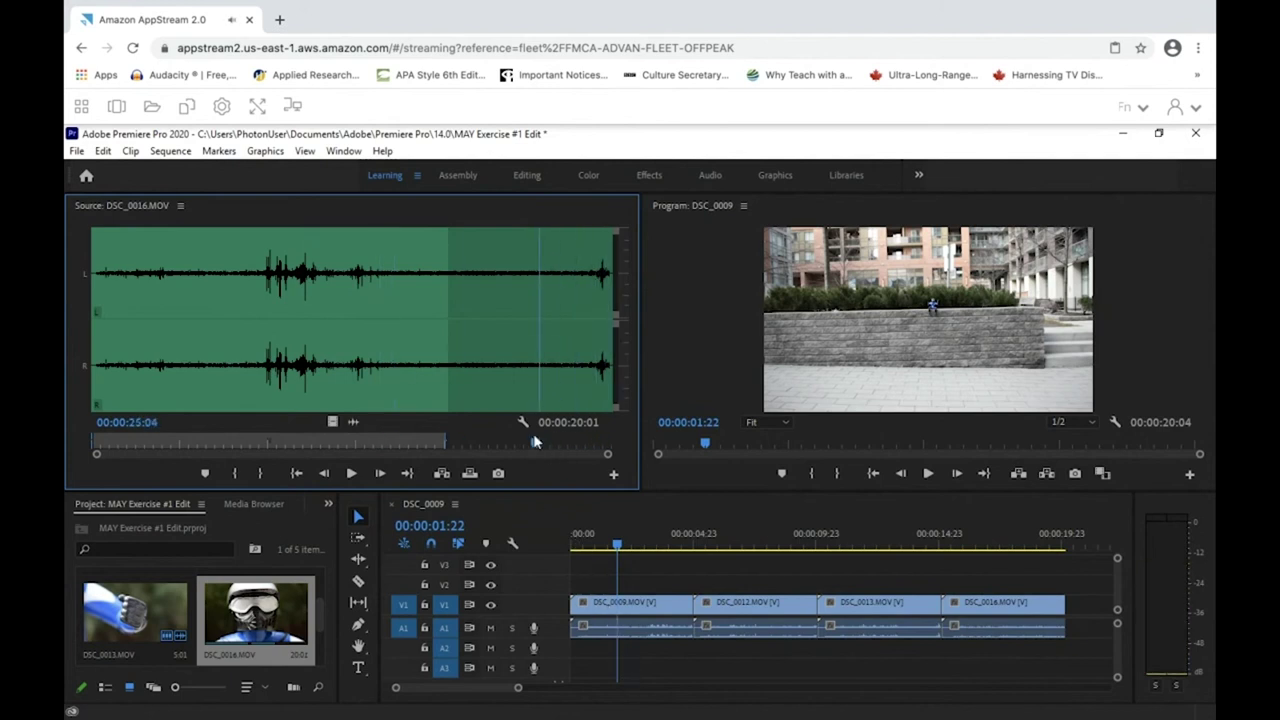
left_click(333, 422)
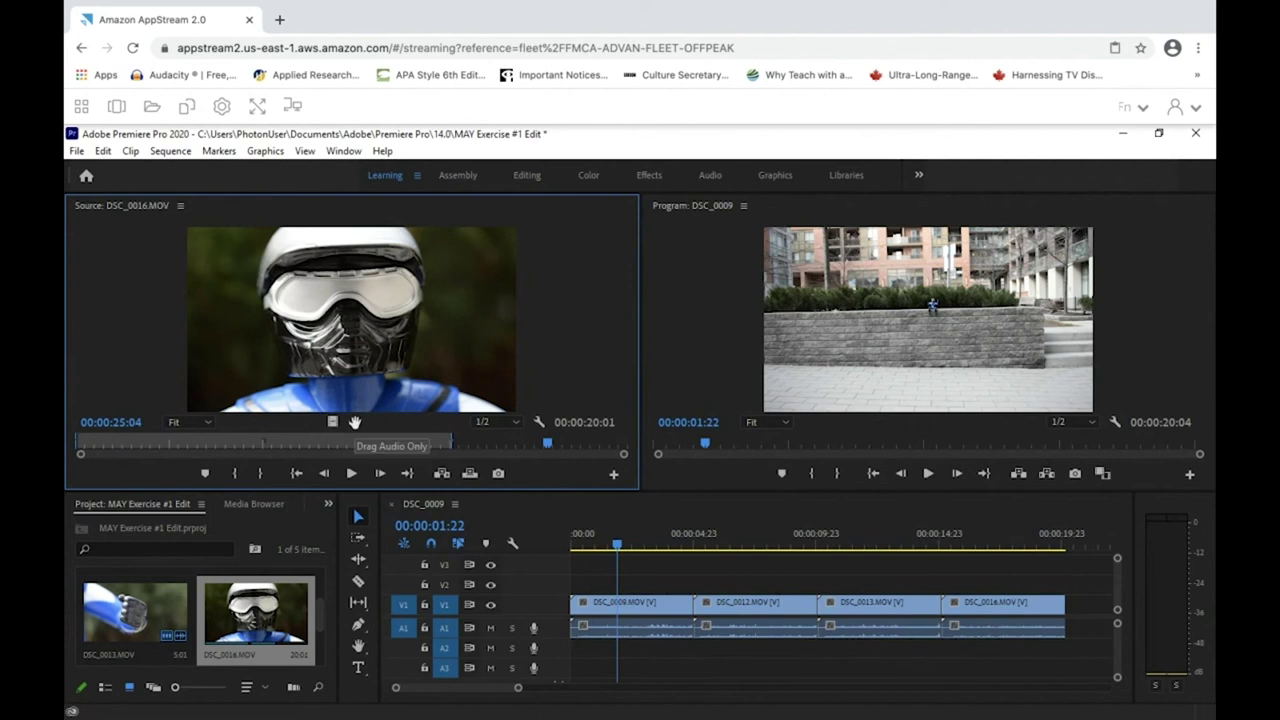
left_click_drag(523, 576, 581, 670)
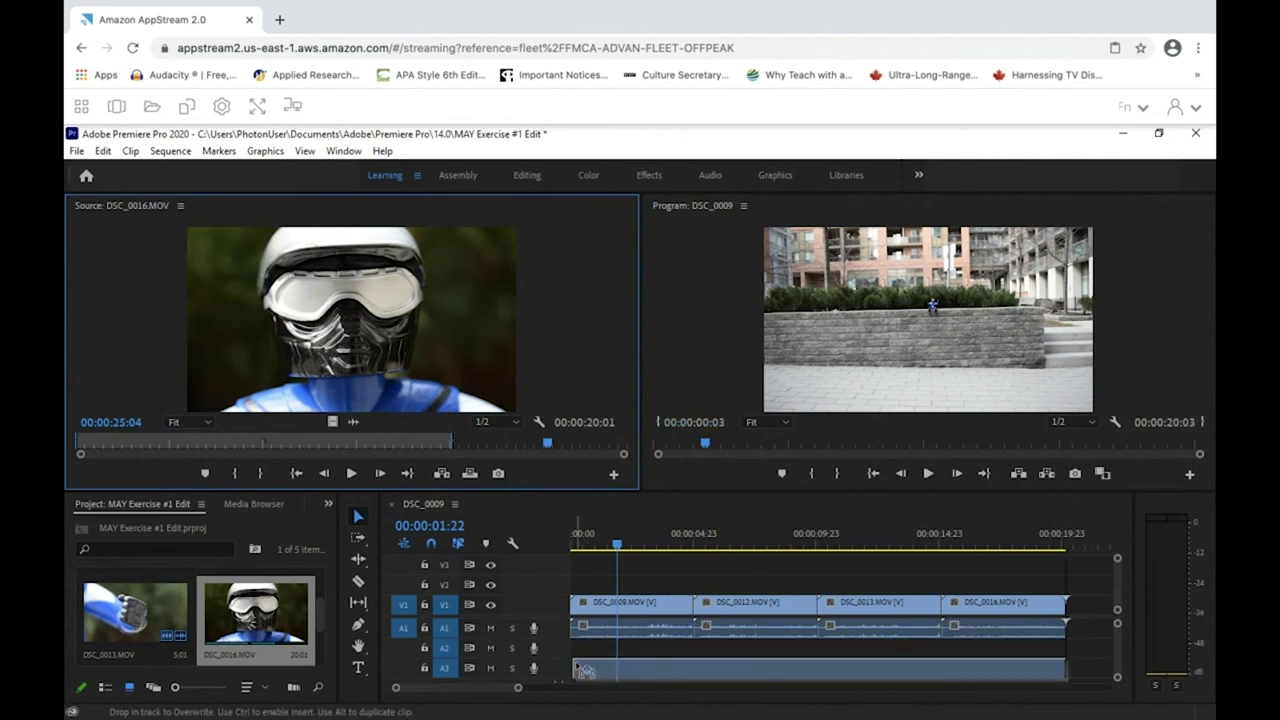
left_click_drag(581, 670, 579, 666)
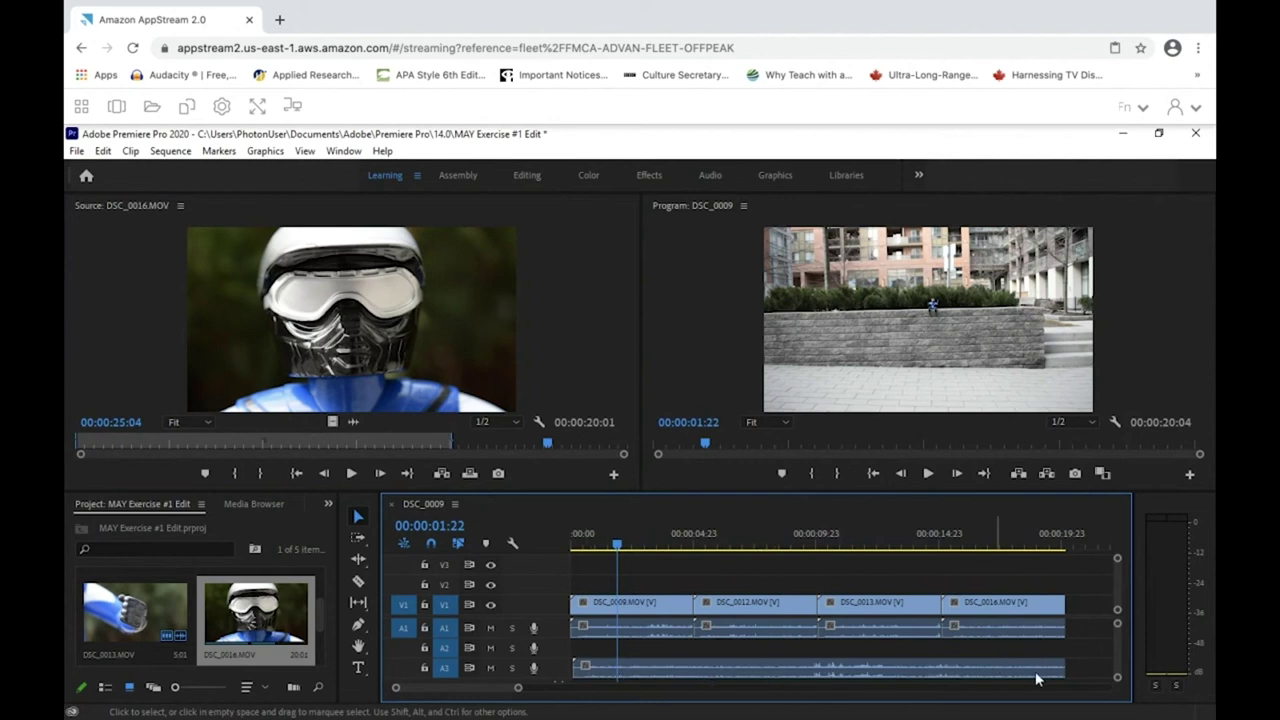
left_click_drag(617, 545, 562, 546)
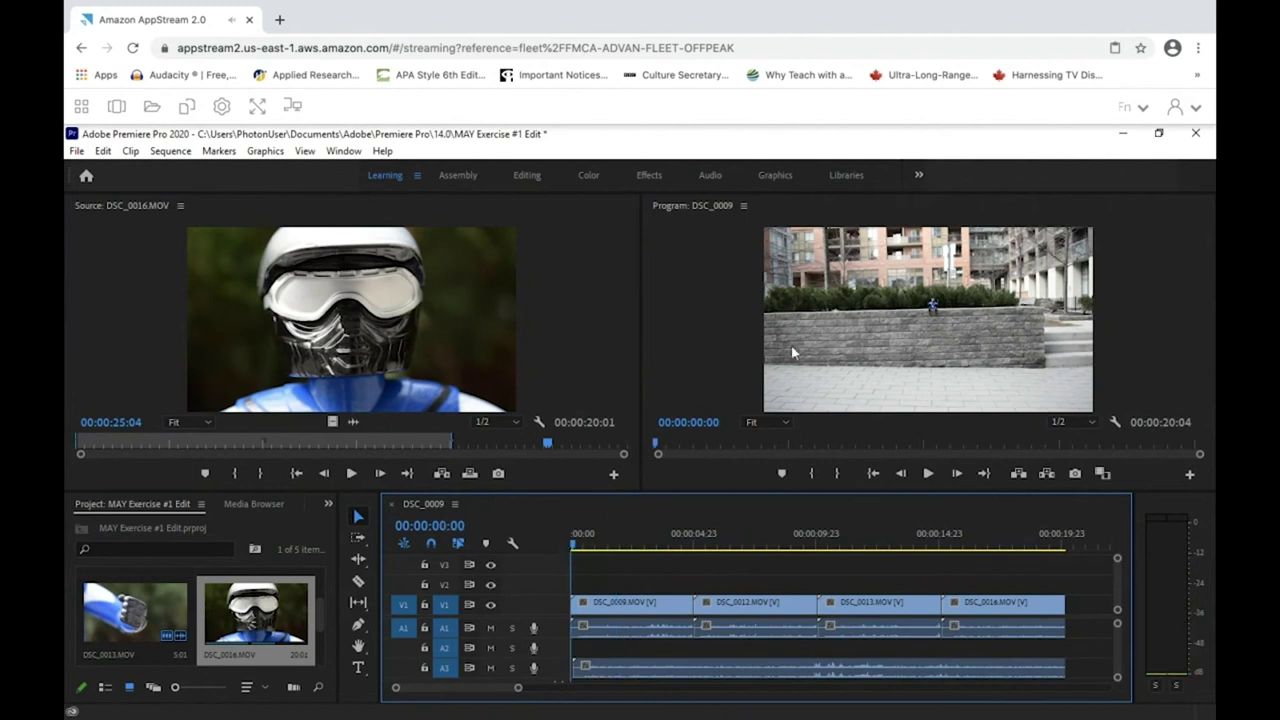
key("space")
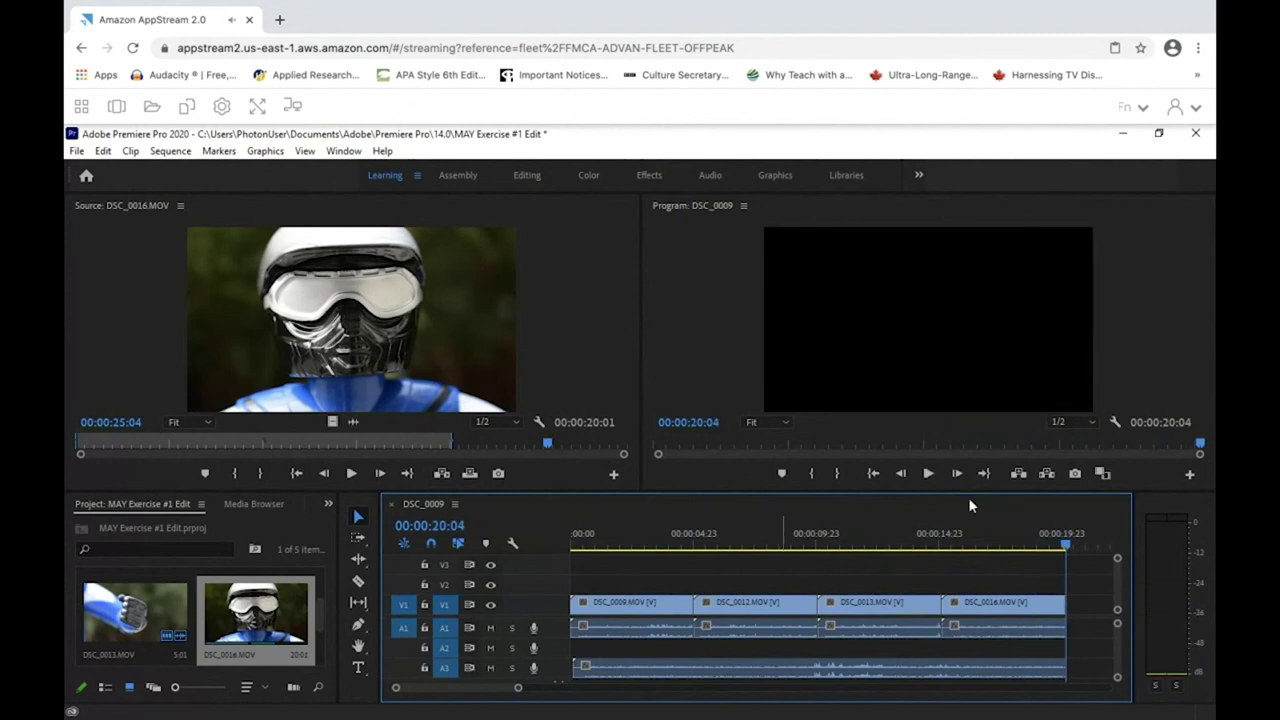
left_click(980, 530)
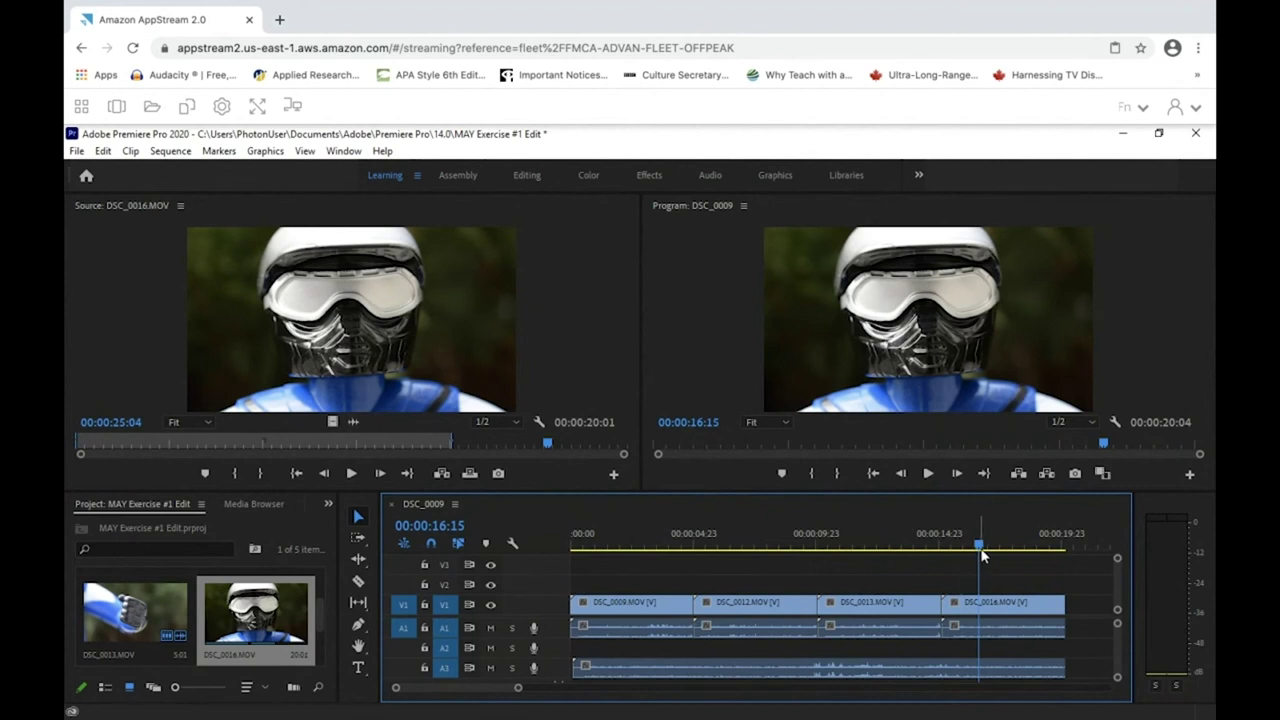
left_click_drag(980, 547, 556, 548)
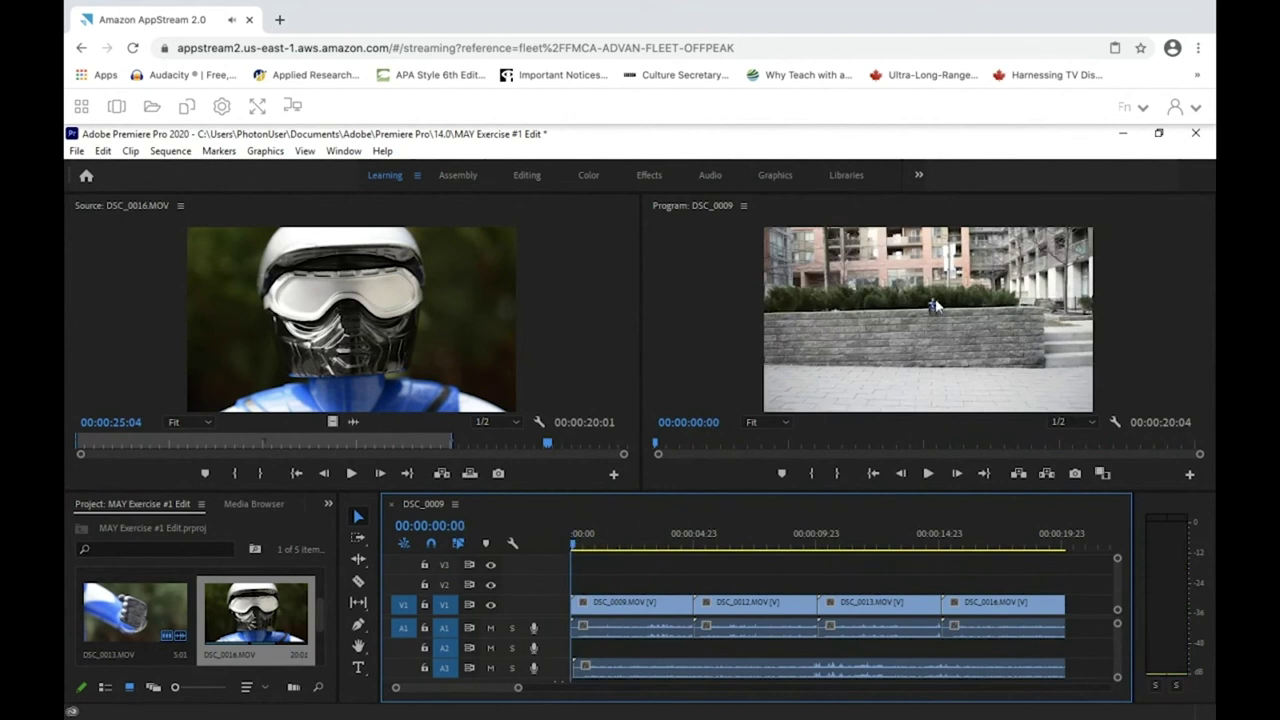
left_click(930, 305)
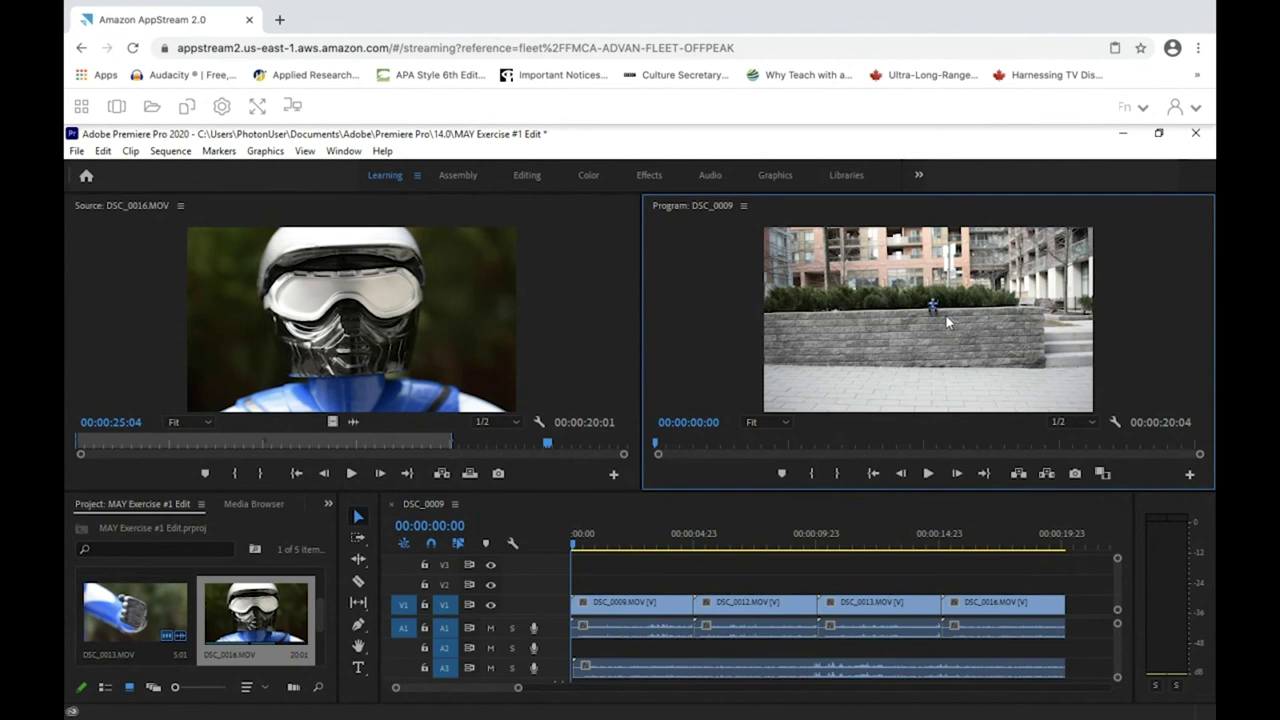
key("grave")
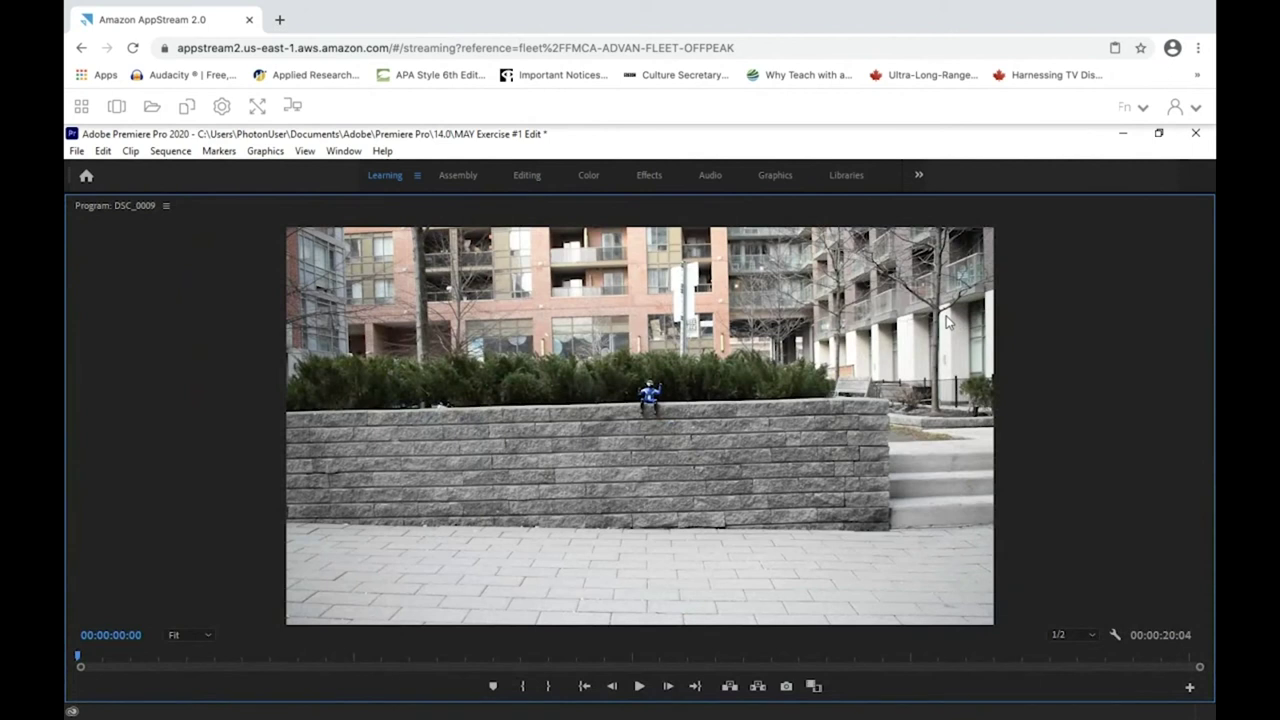
left_click(640, 688)
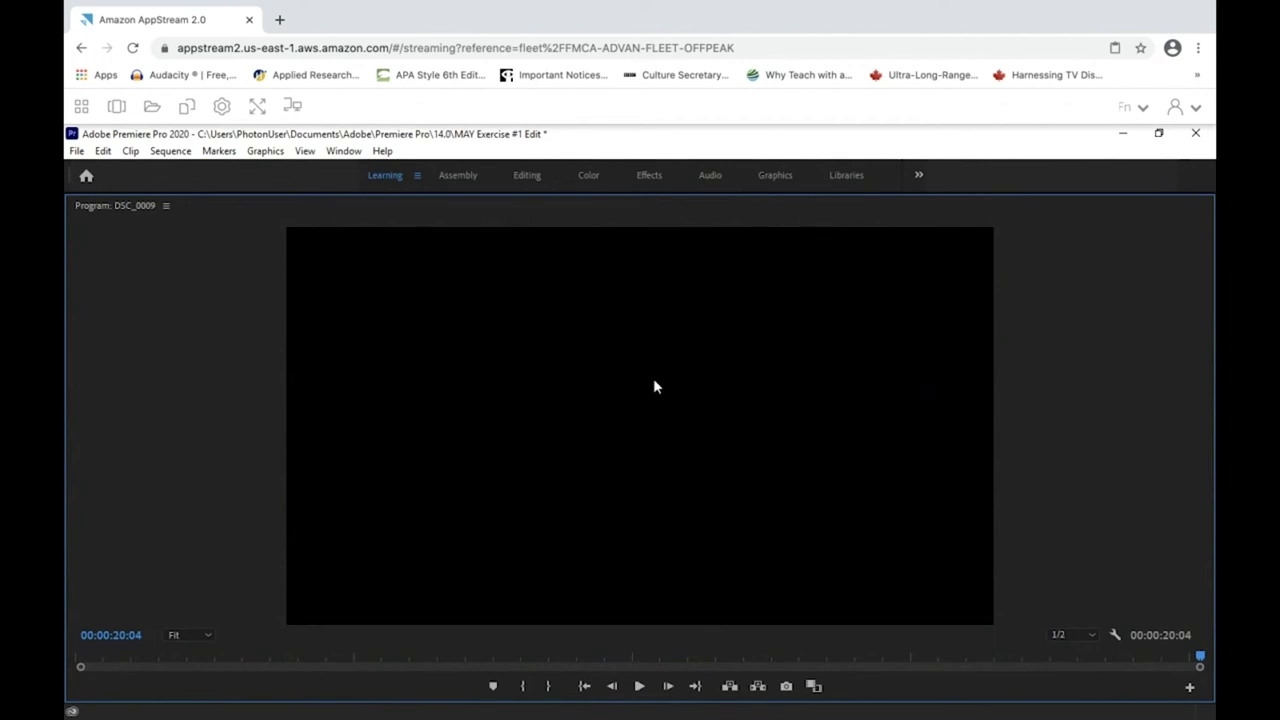
key("grave")
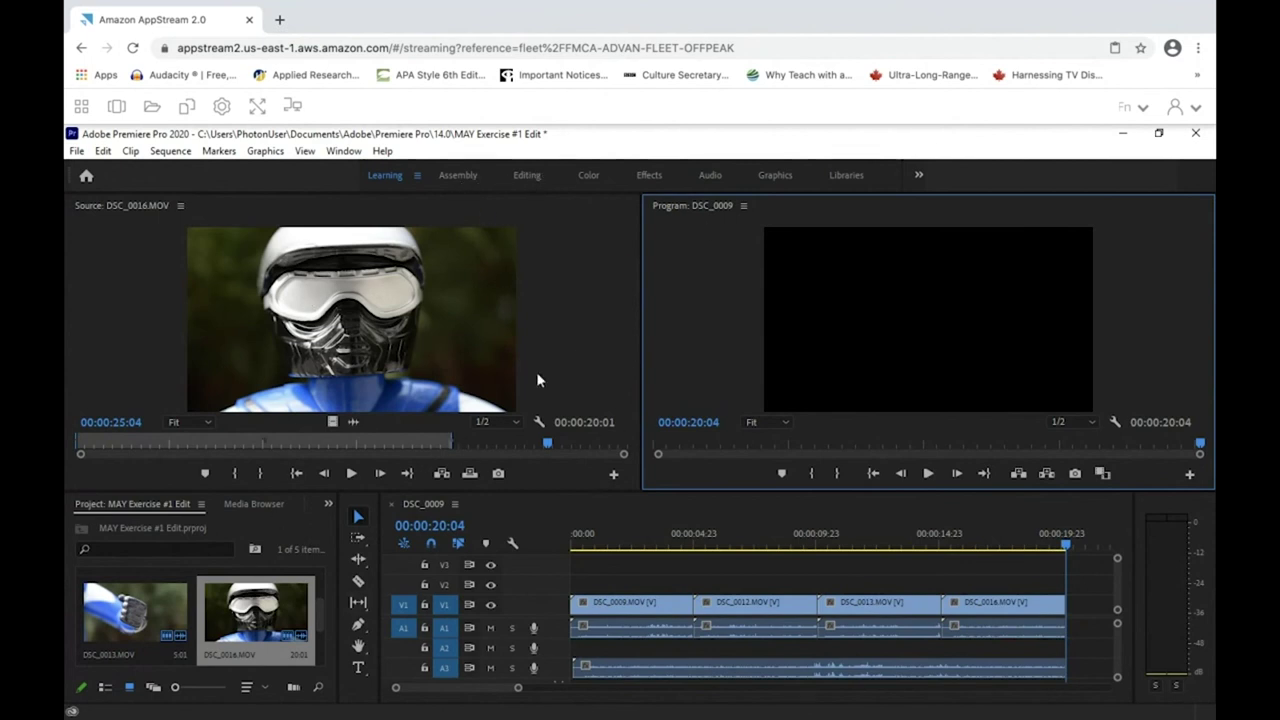
Step: Switch to the Editing workspace and reset it to its saved layout
left_click(526, 175)
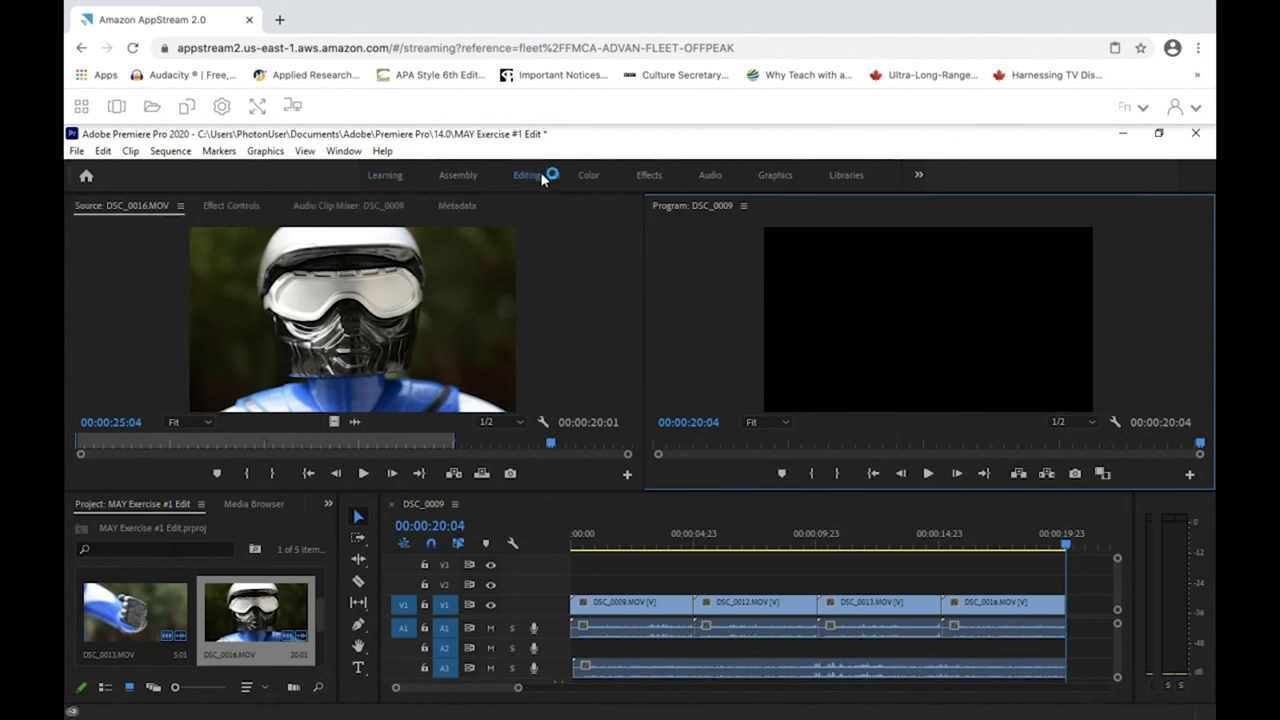
left_click(557, 176)
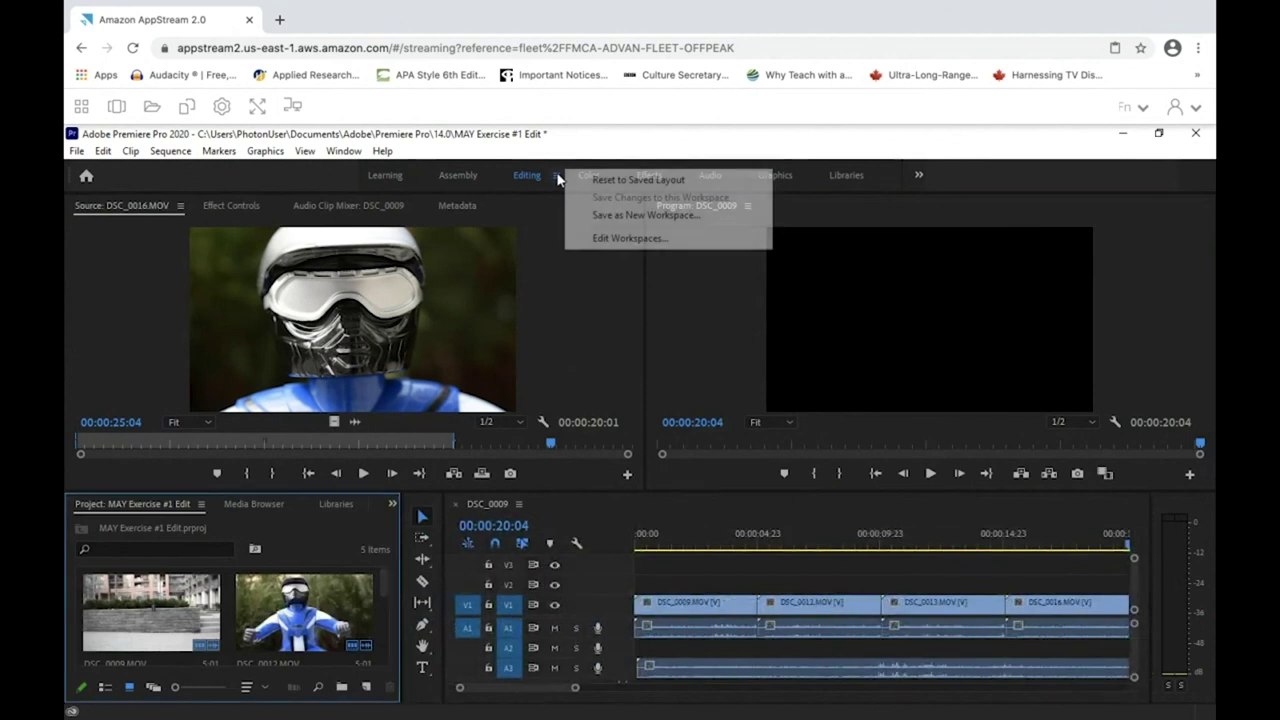
left_click(608, 182)
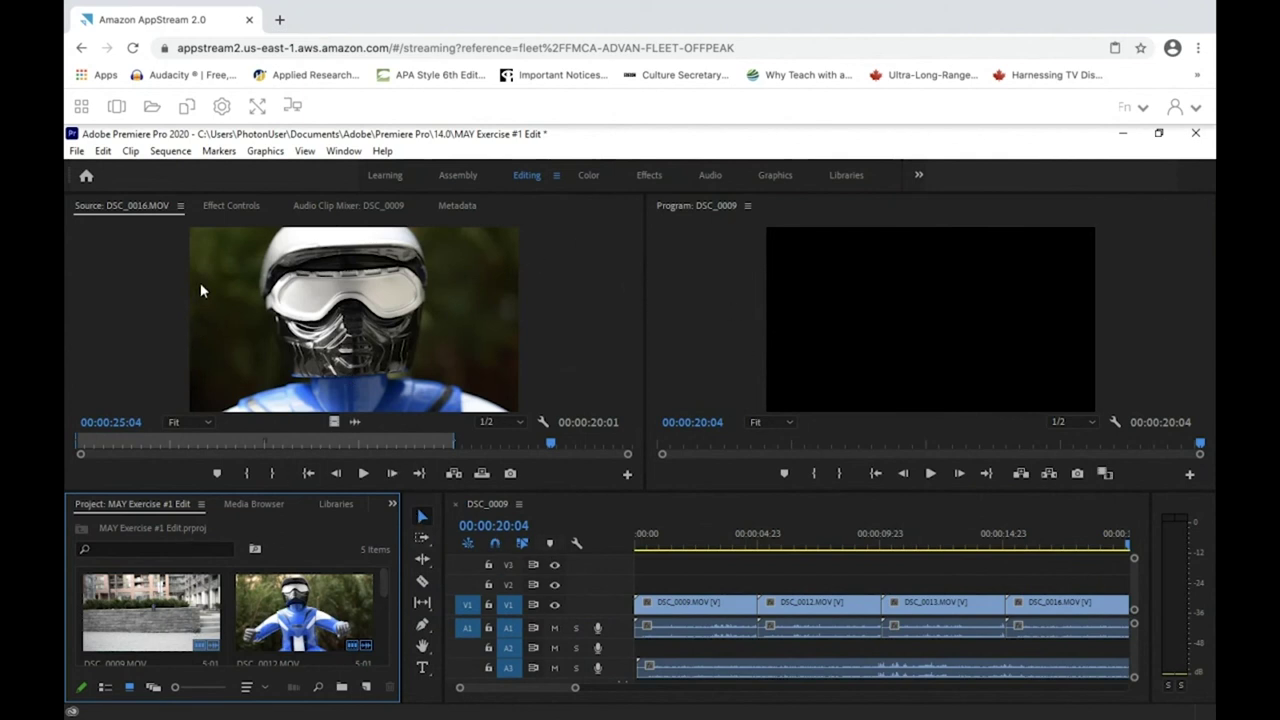
Step: Select DSC_0009, move the sequence to about 6 seconds, and reset the Editing layout again
left_click(168, 598)
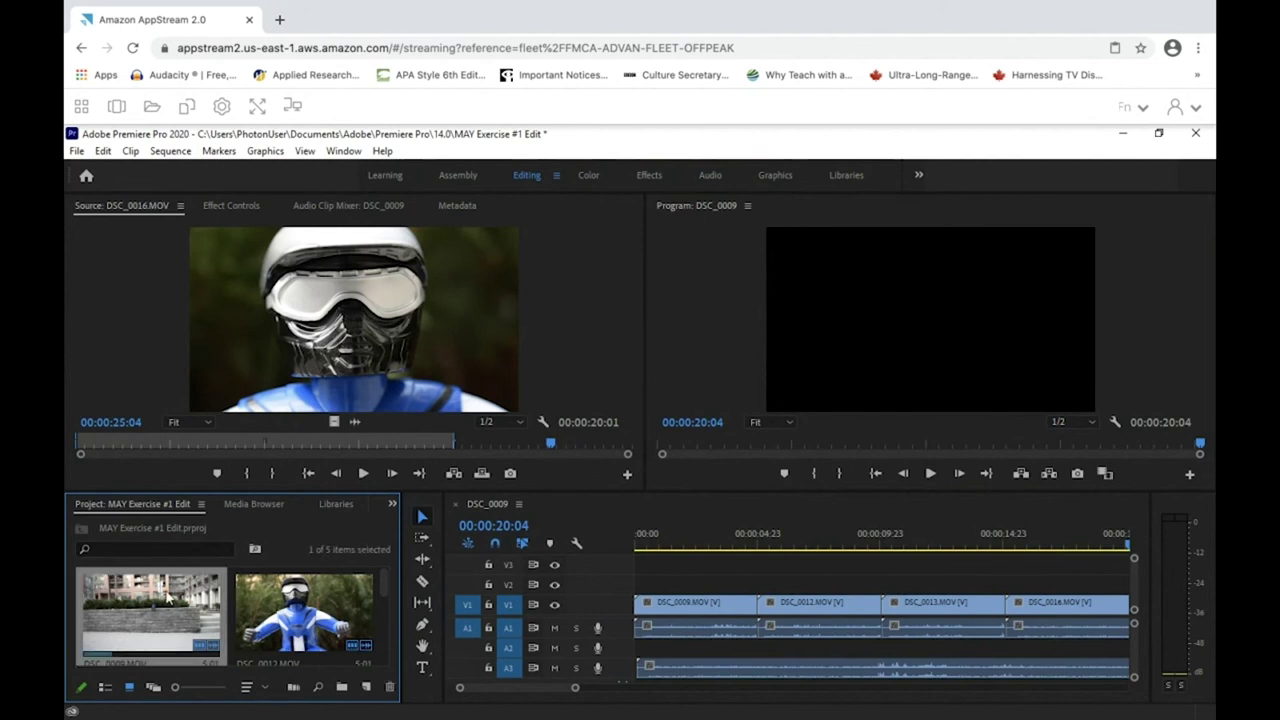
left_click(214, 302)
left_click(757, 216)
left_click(791, 533)
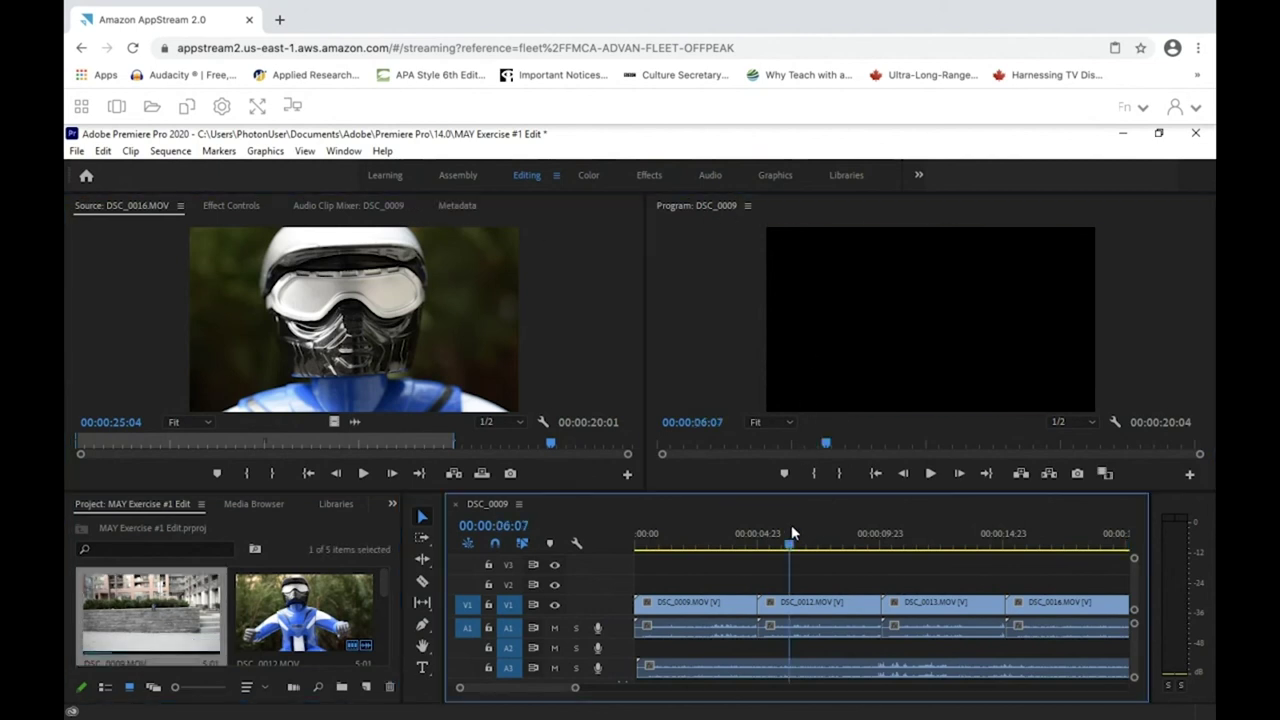
left_click(237, 526)
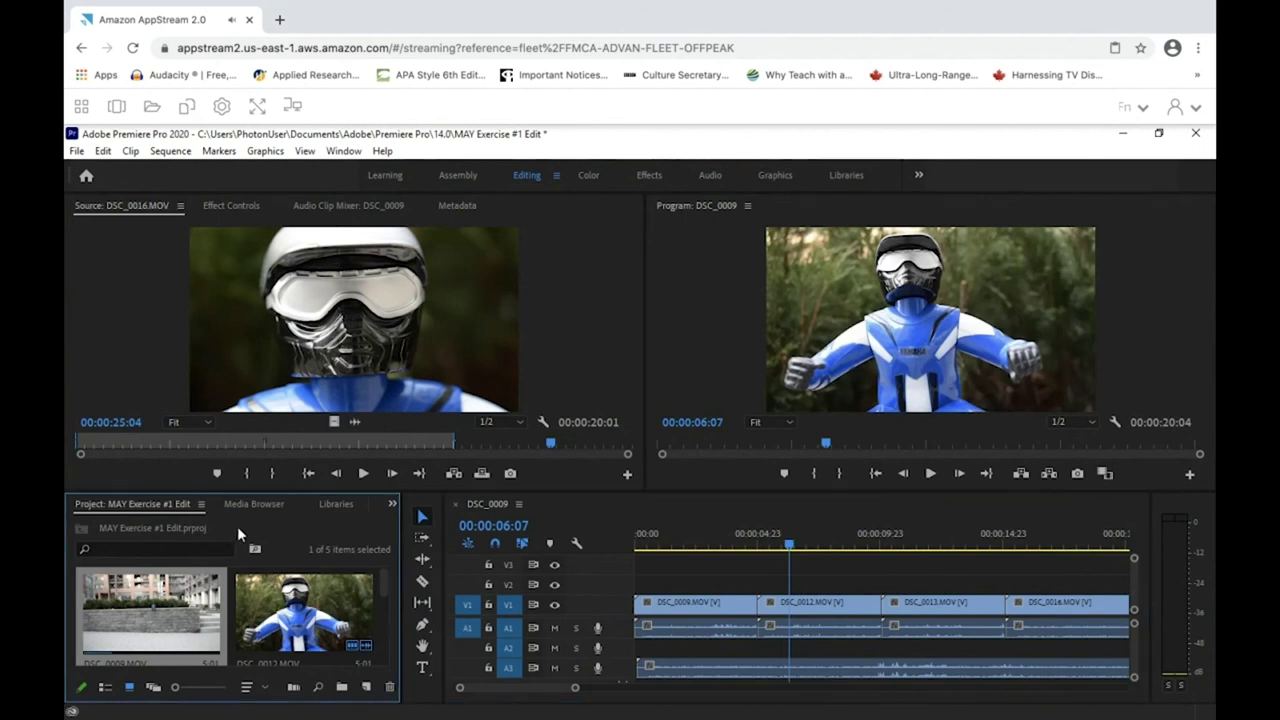
left_click(556, 175)
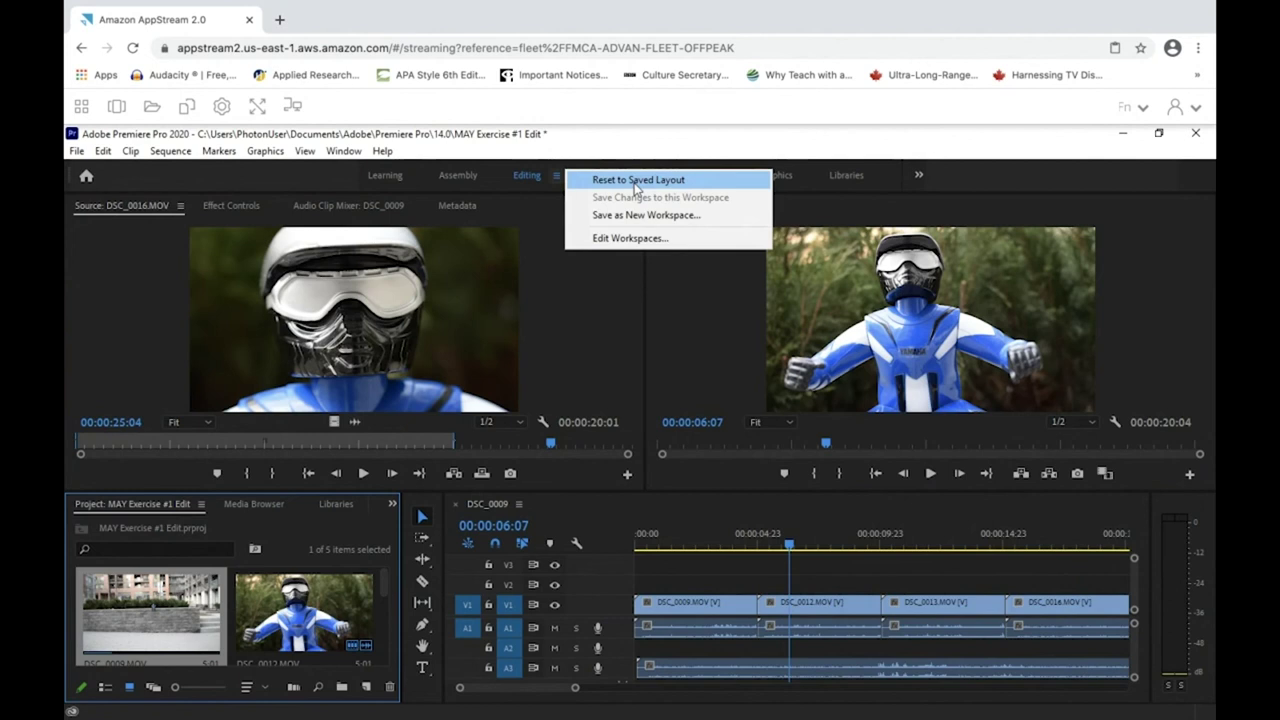
left_click(634, 184)
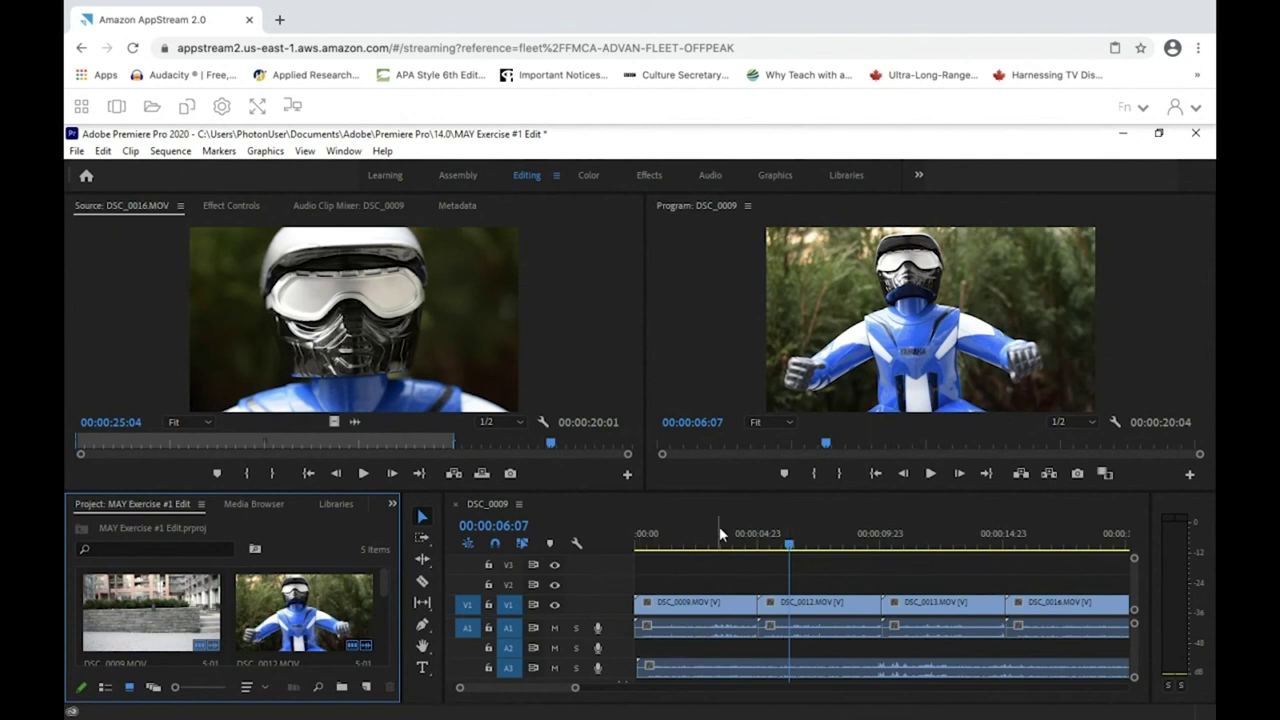
Step: Return the playhead to the start, select all clips, and play from 00:00:16:22
left_click(750, 518)
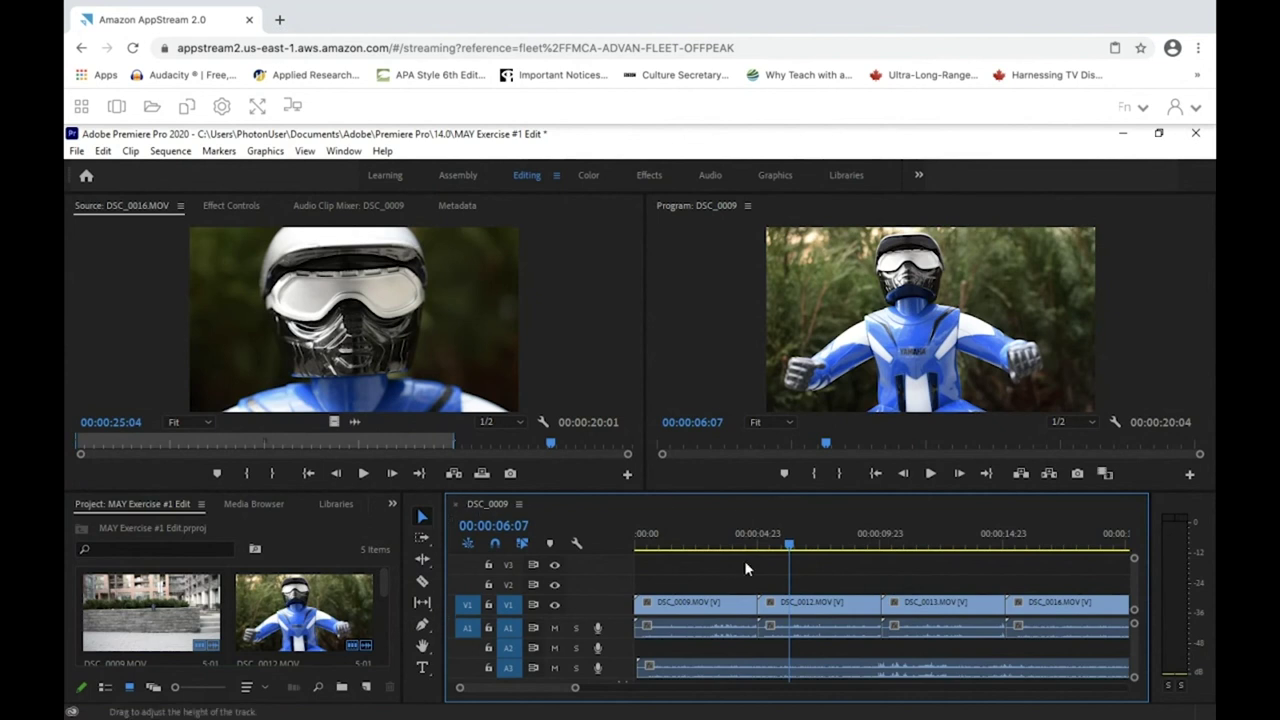
left_click_drag(790, 547, 592, 537)
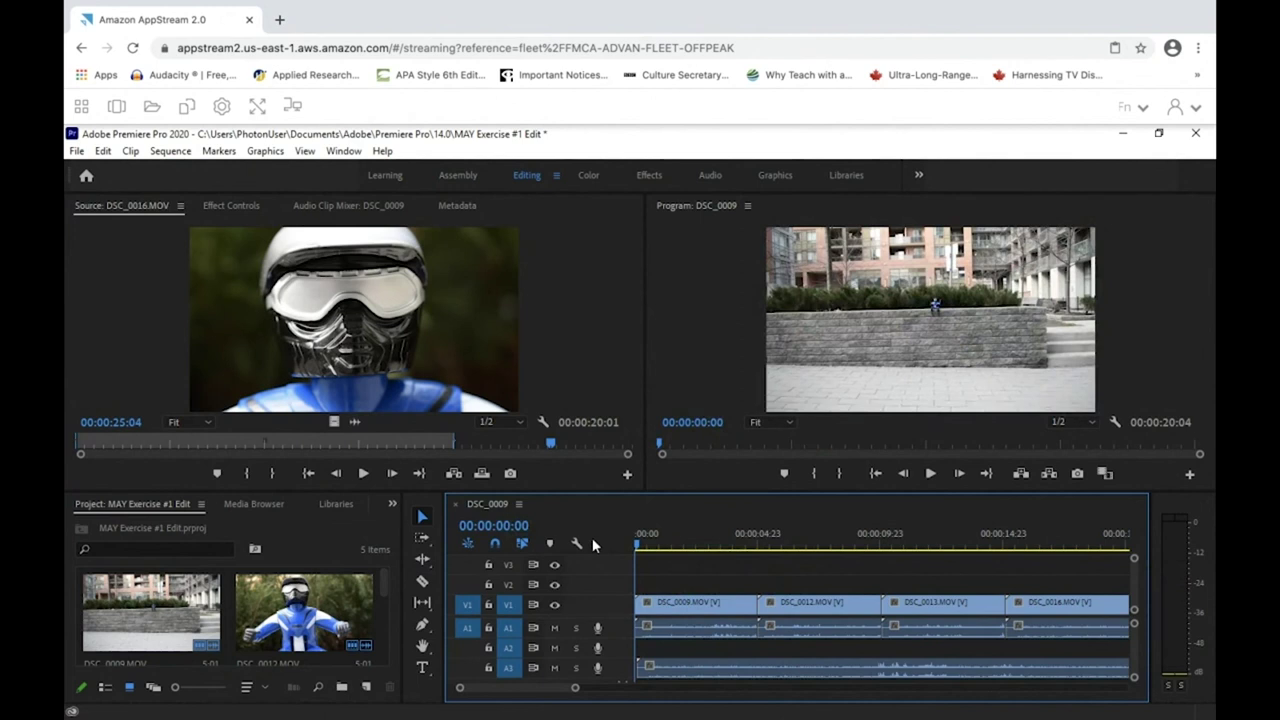
key("ctrl+a")
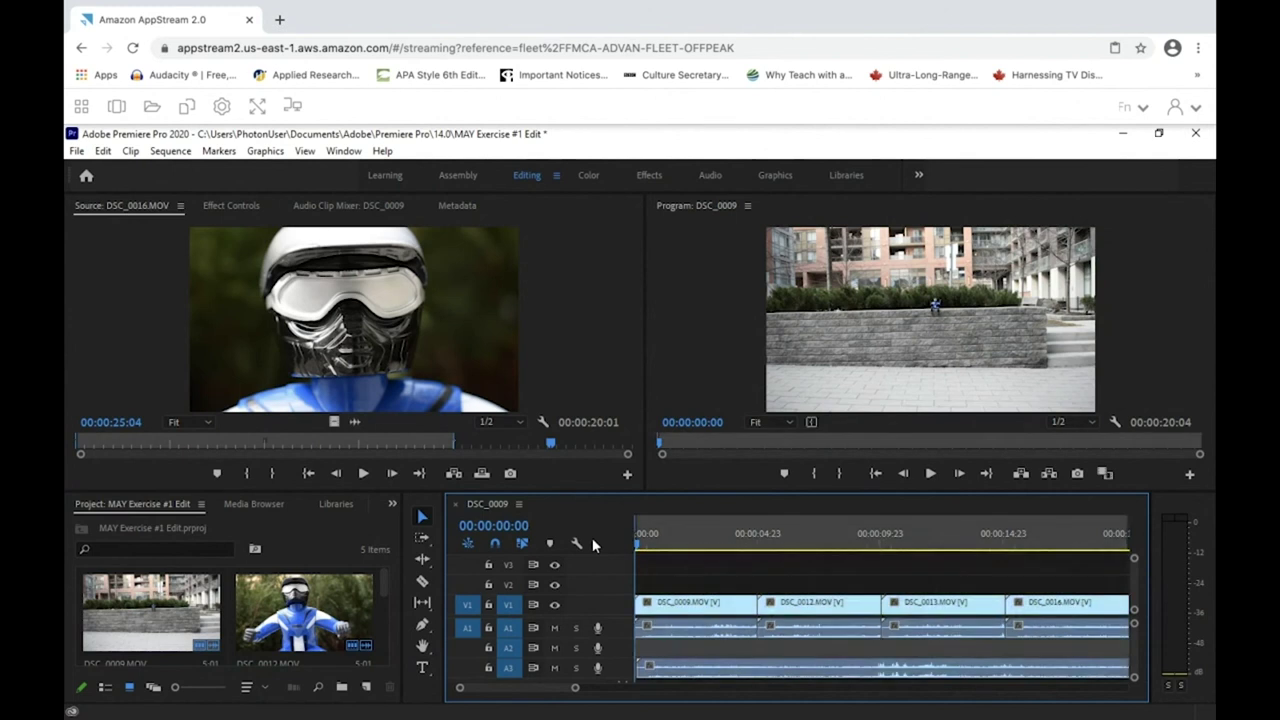
left_click(1050, 535)
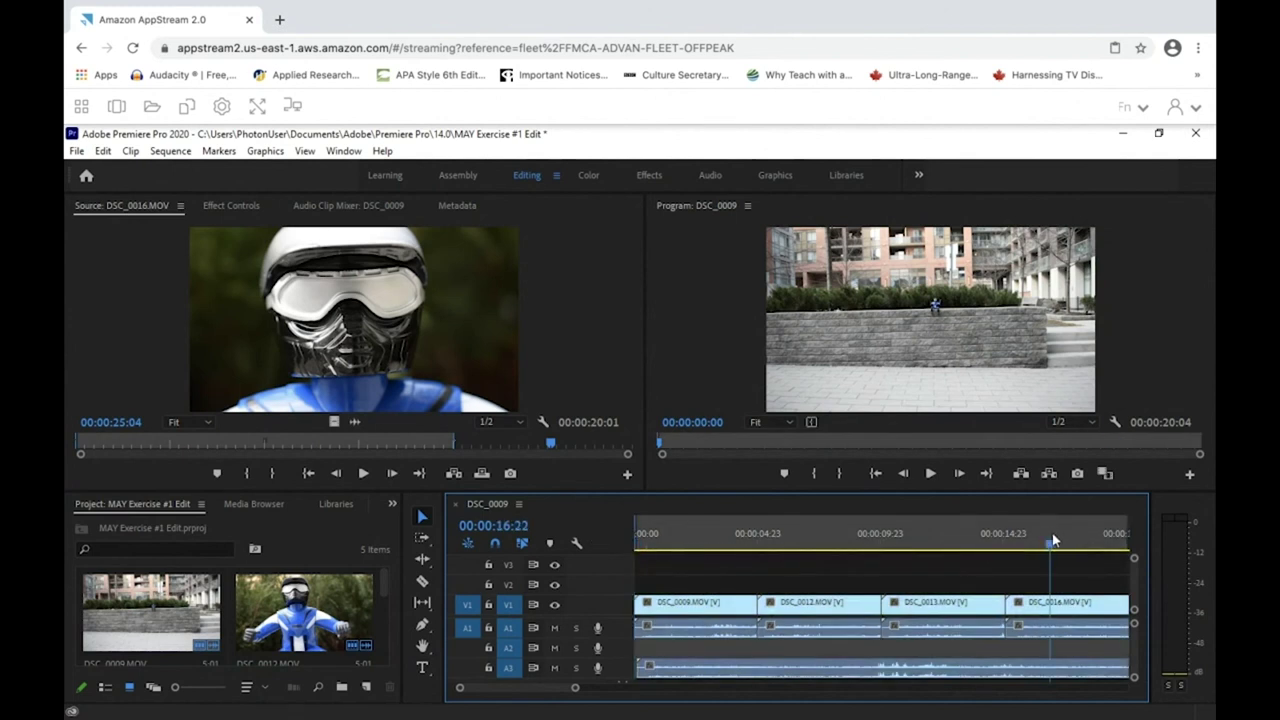
key("space")
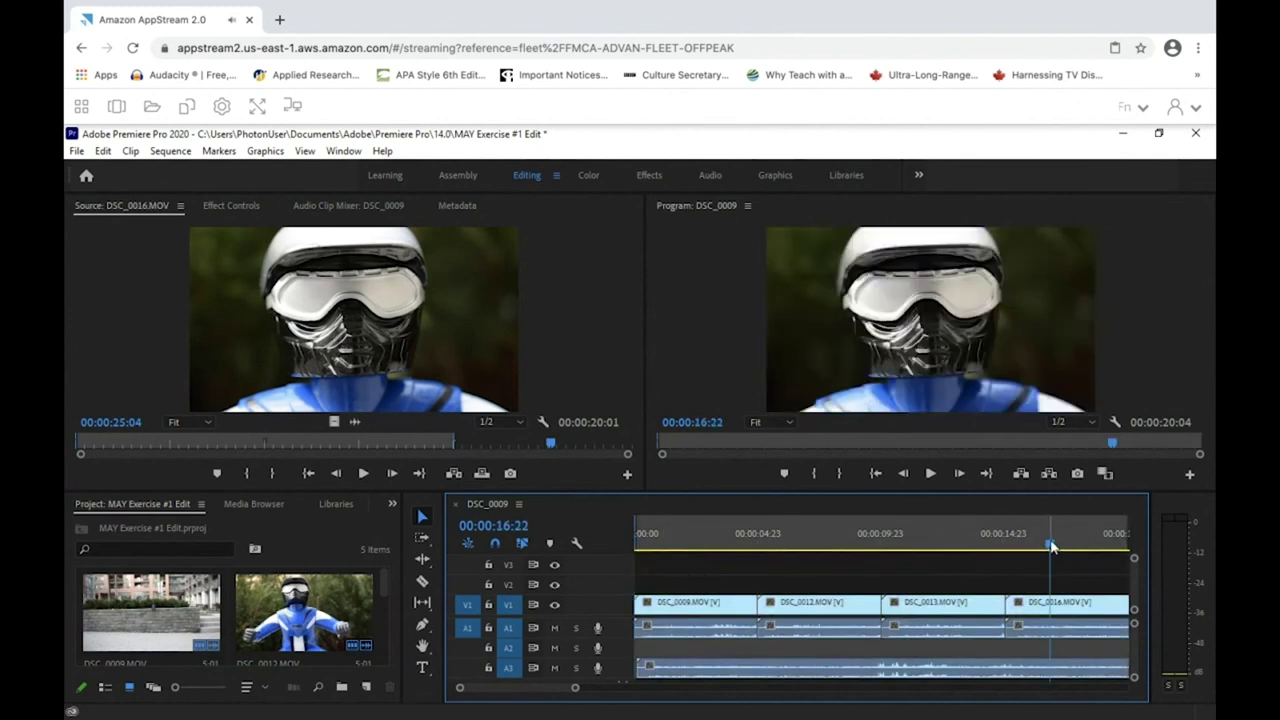
Step: Mark an out point at 00:00:20:00, one frame before the sequence end
left_click_drag(1107, 545, 1128, 545)
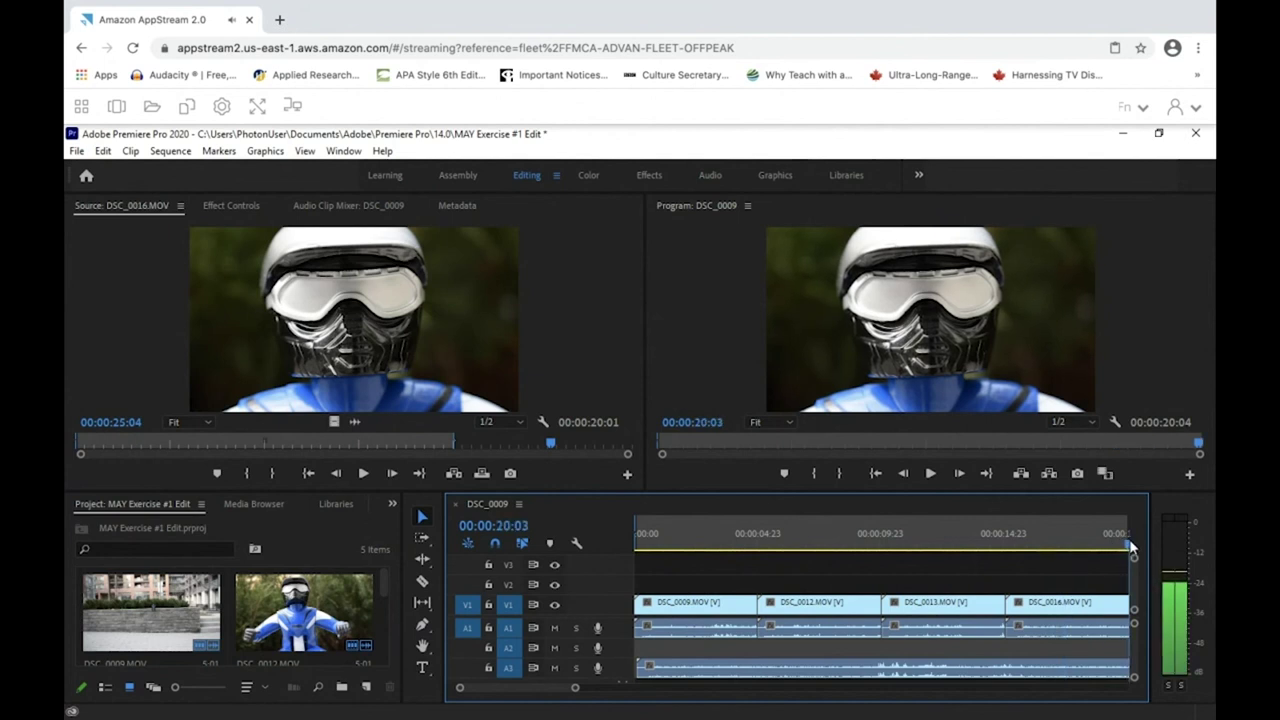
key("Left")
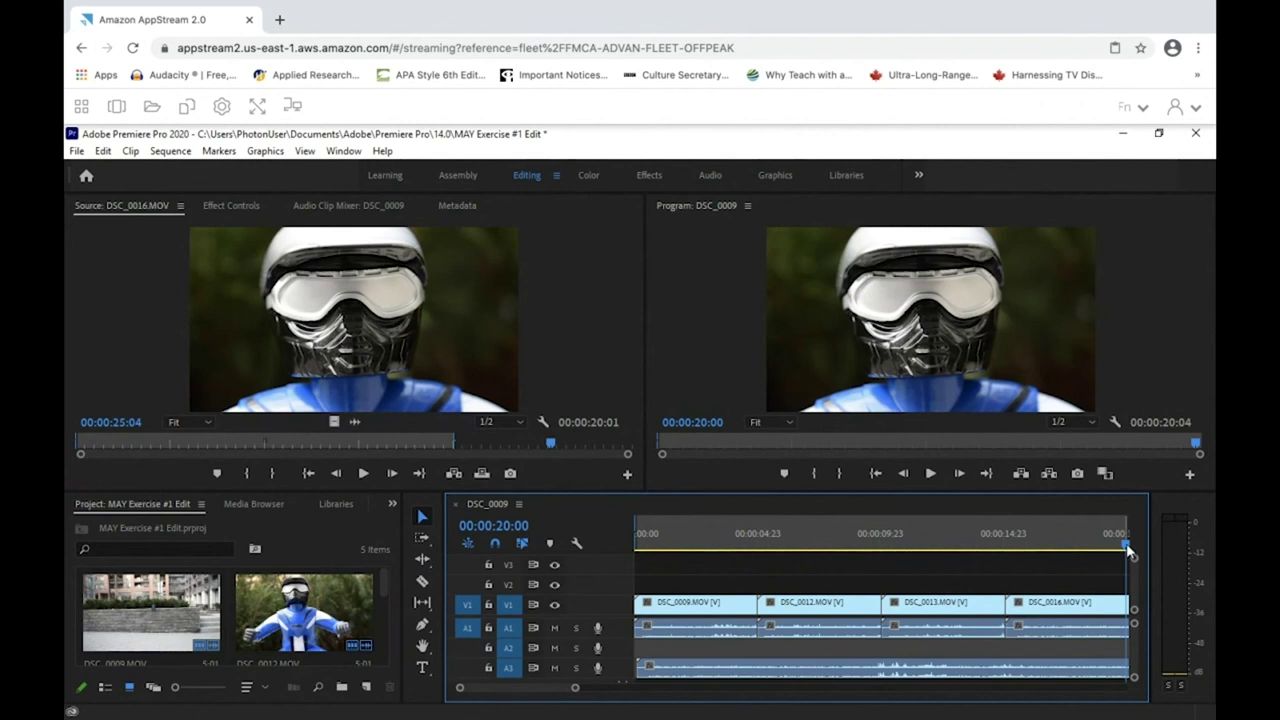
key("o")
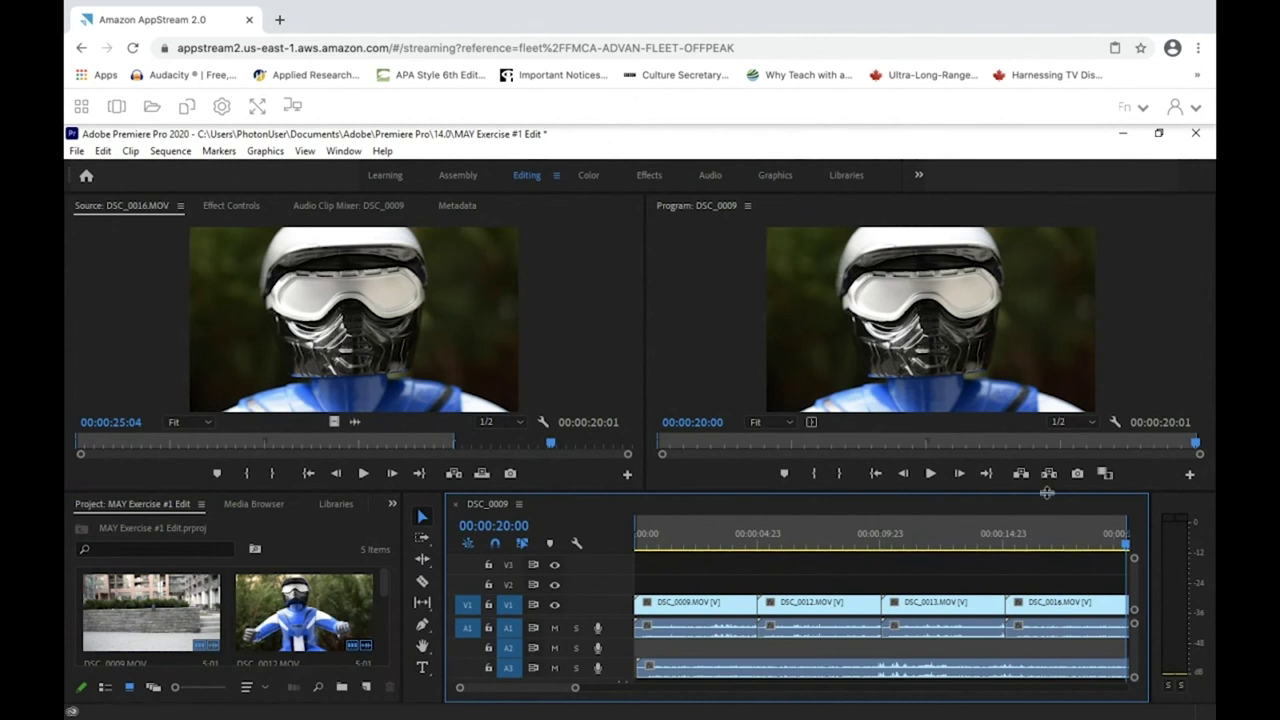
Step: Open the Export Settings dialog for DSC_0009 through File > Export > Media
left_click(77, 151)
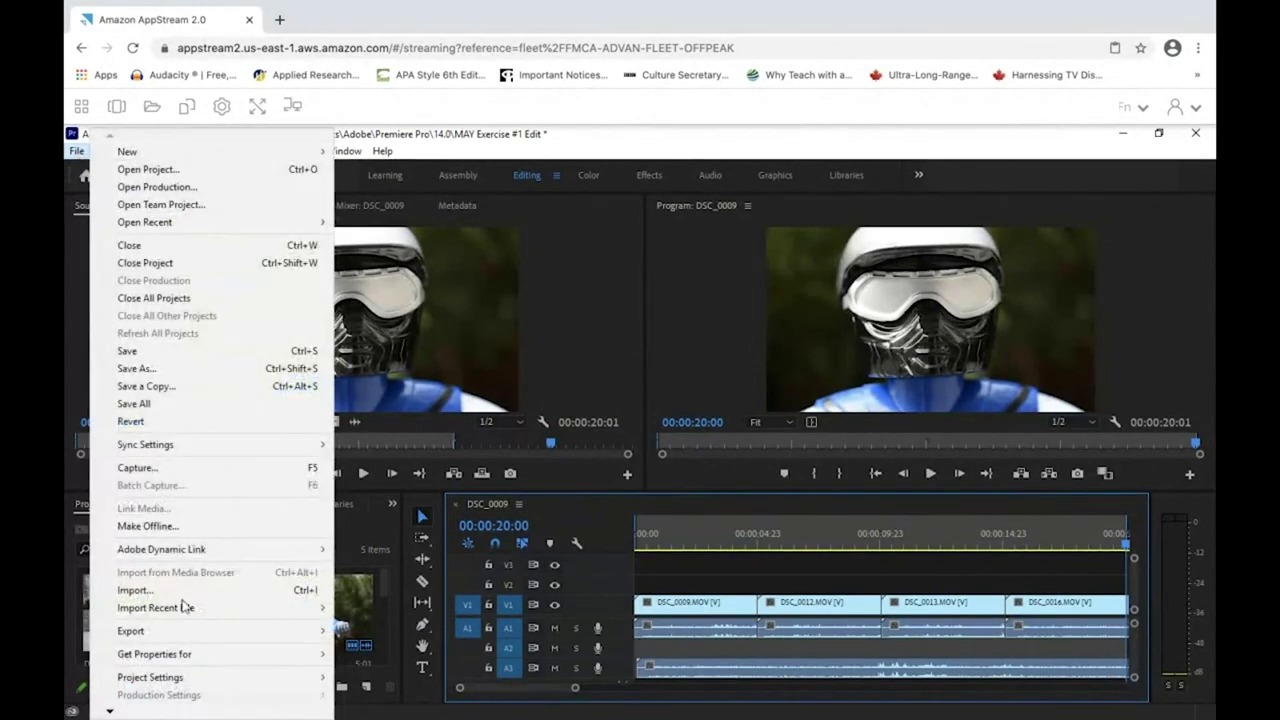
mouse_move(163, 632)
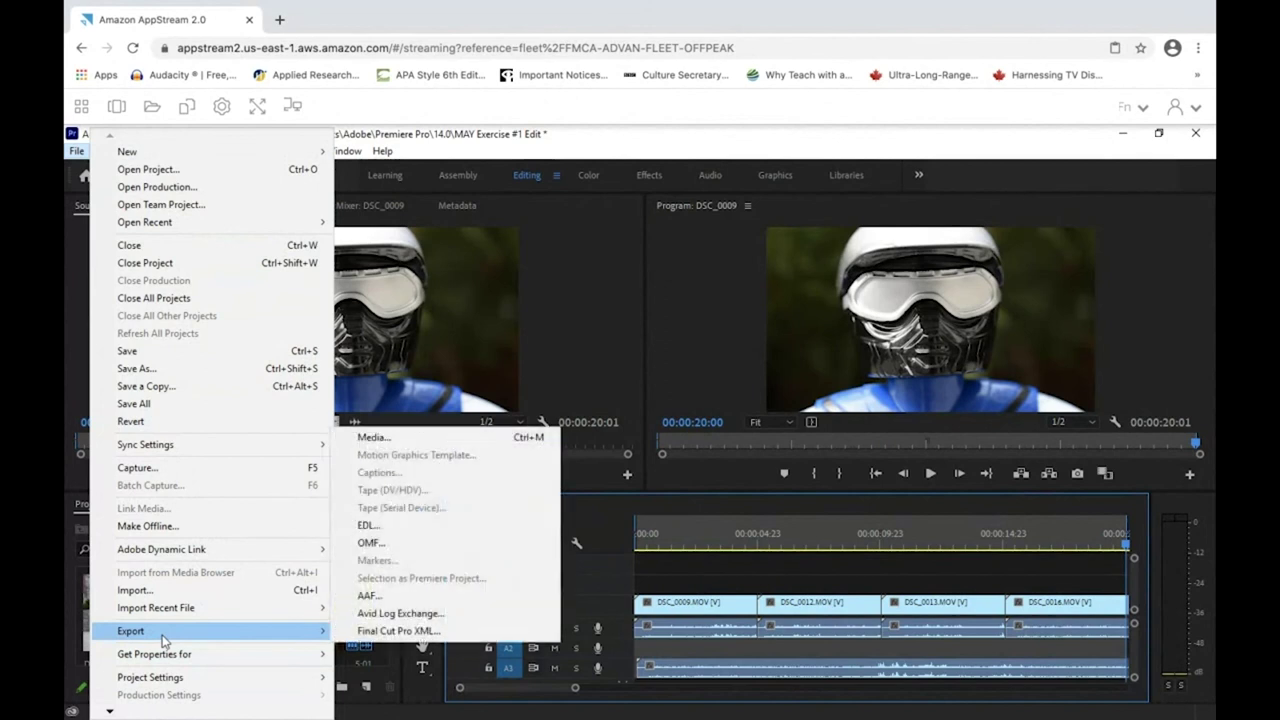
left_click(391, 440)
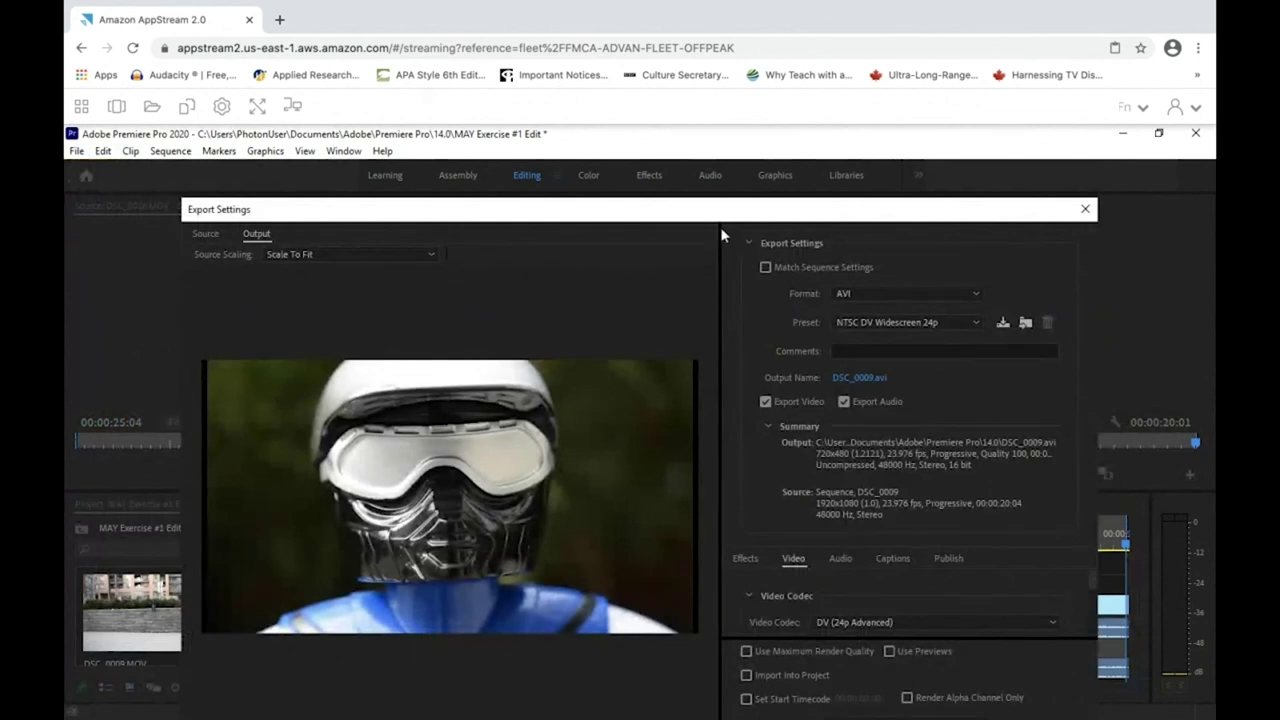
Step: Move the Export Settings dialog up and change the format from AVI to H.264
left_click_drag(706, 217, 693, 146)
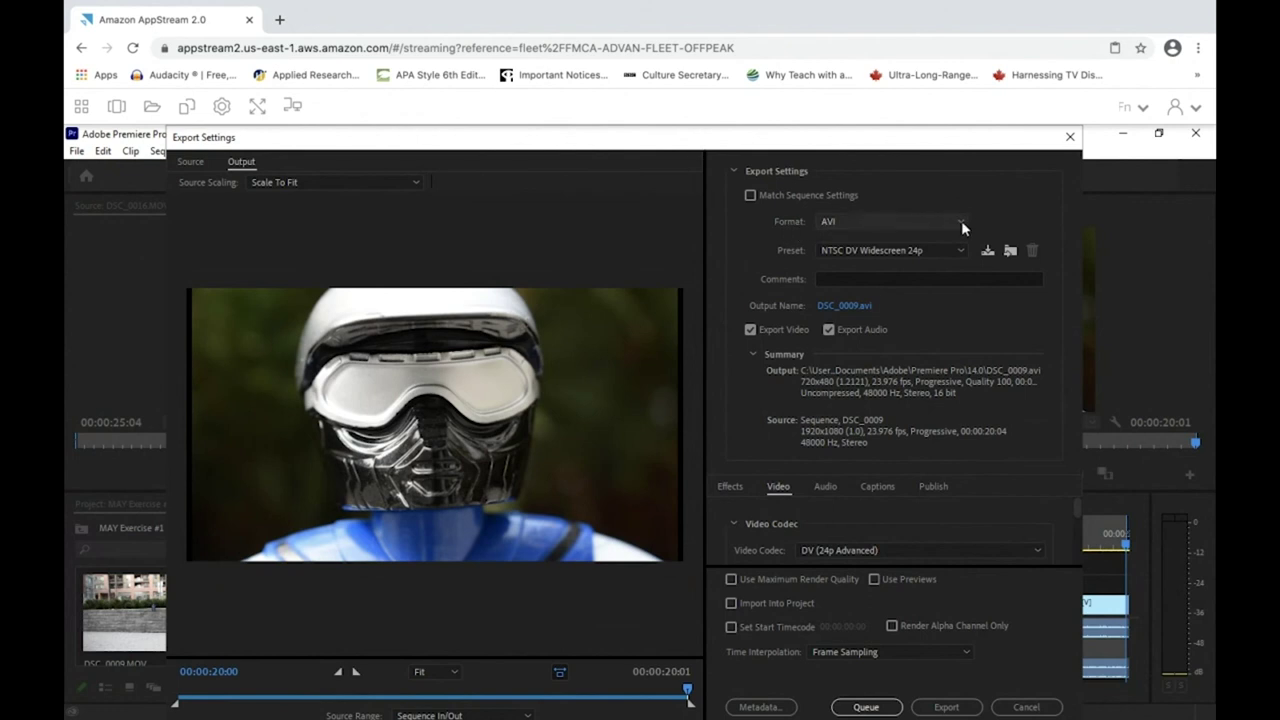
left_click(899, 222)
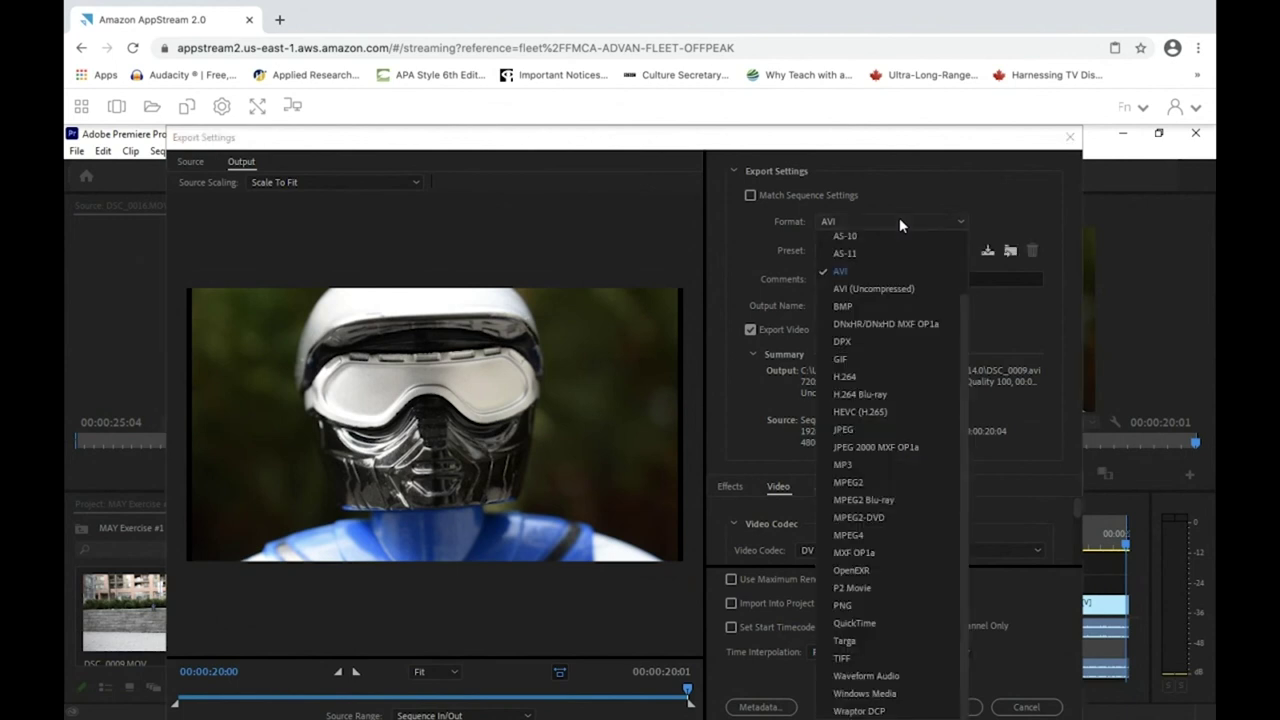
left_click(857, 375)
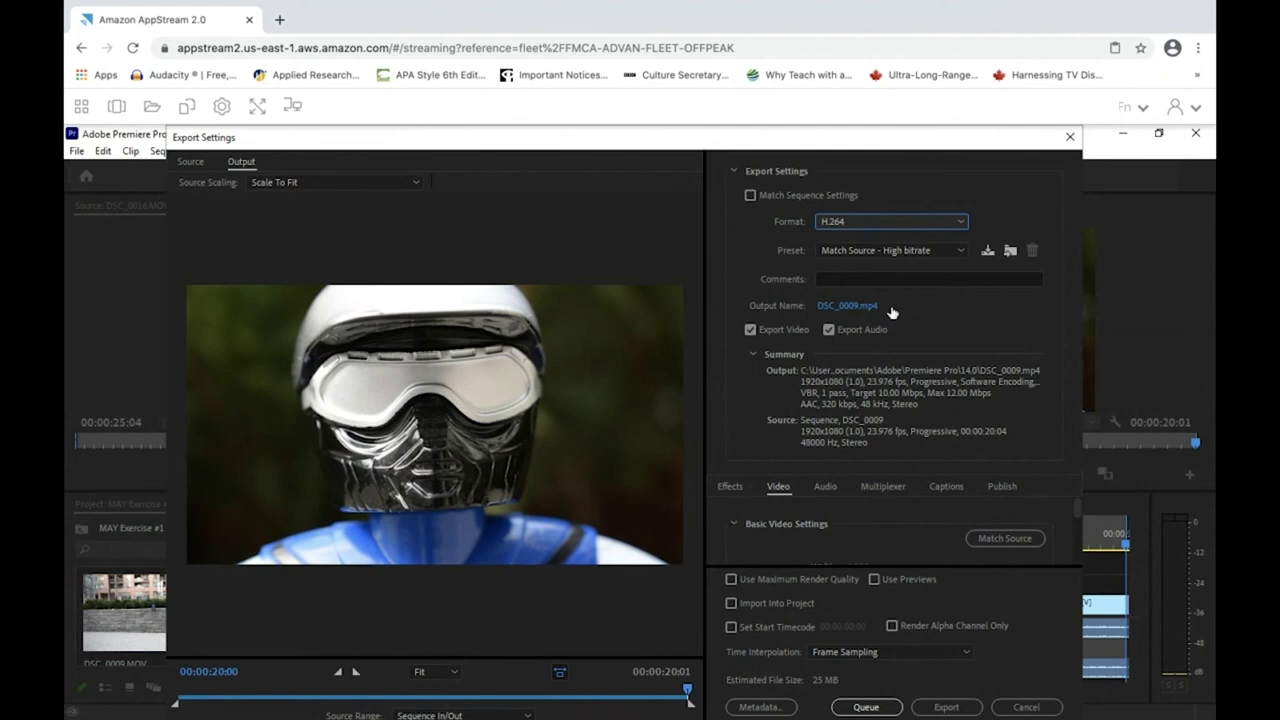
Step: Name the export output MAYexercise1edited
left_click(832, 307)
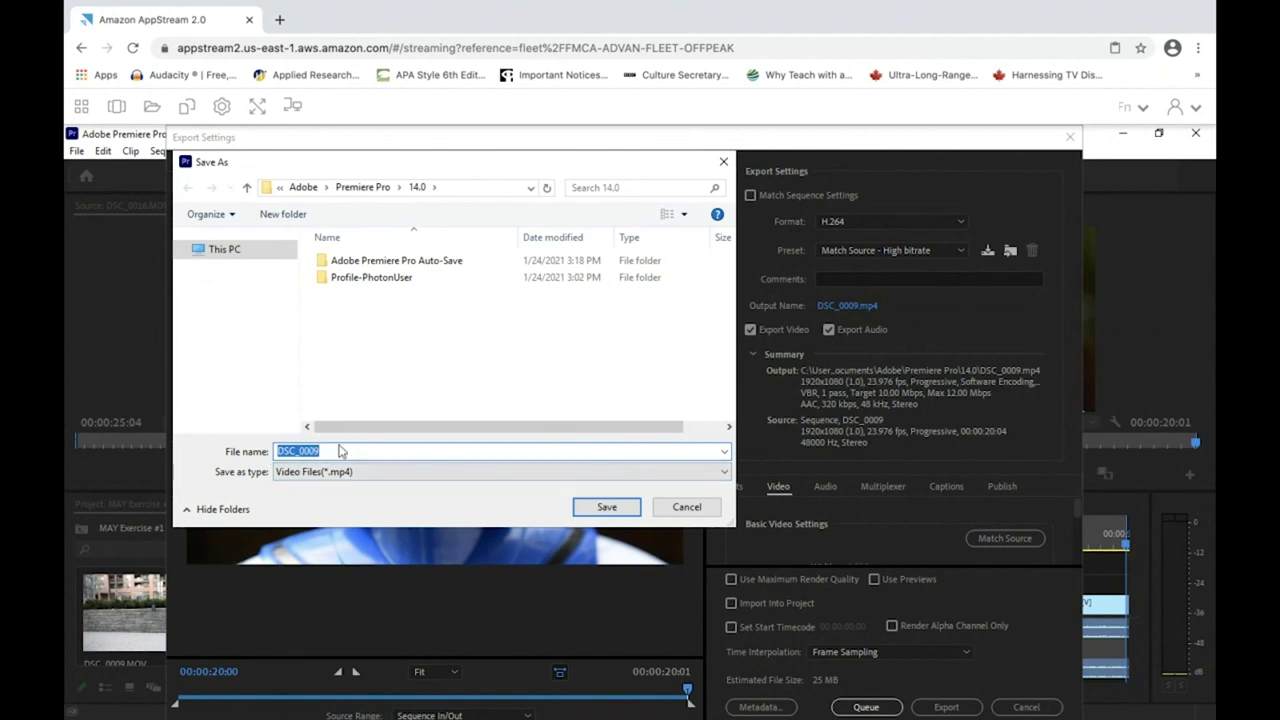
type("MAYexercise")
type("1edited")
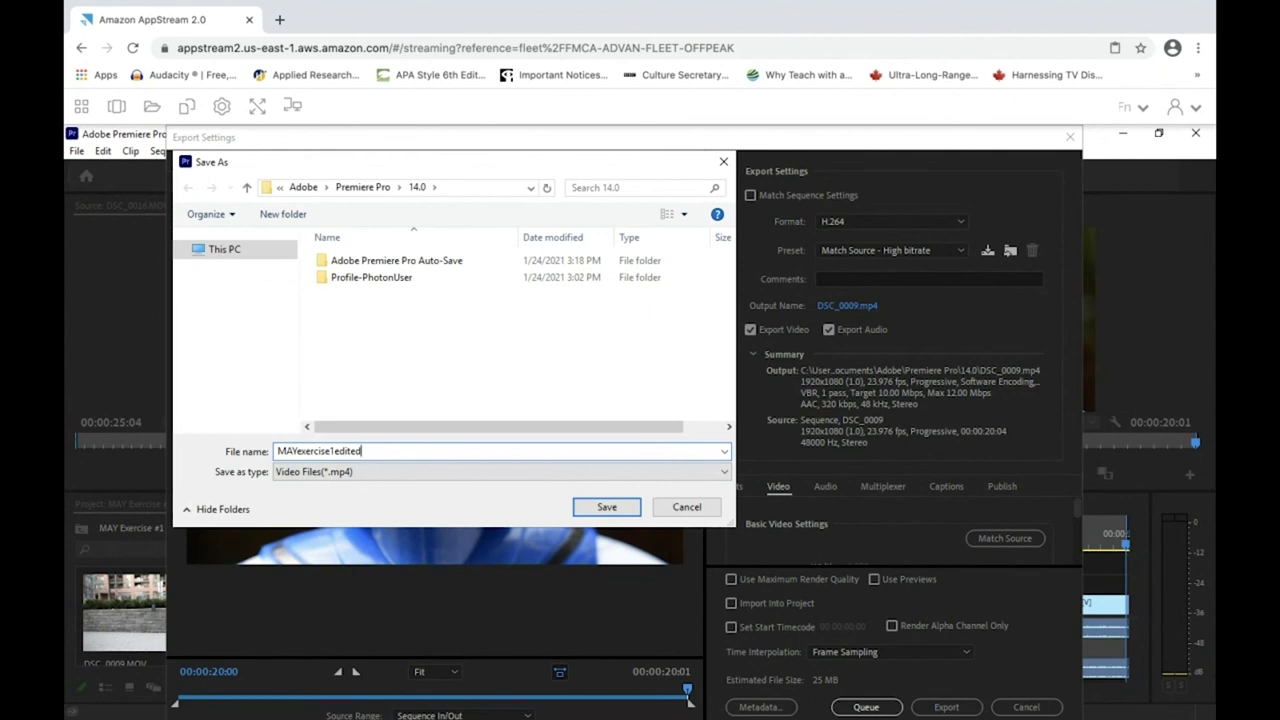
Step: Save the output into This PC > OneDrive > Files > MAY Exercise #1
left_click(218, 250)
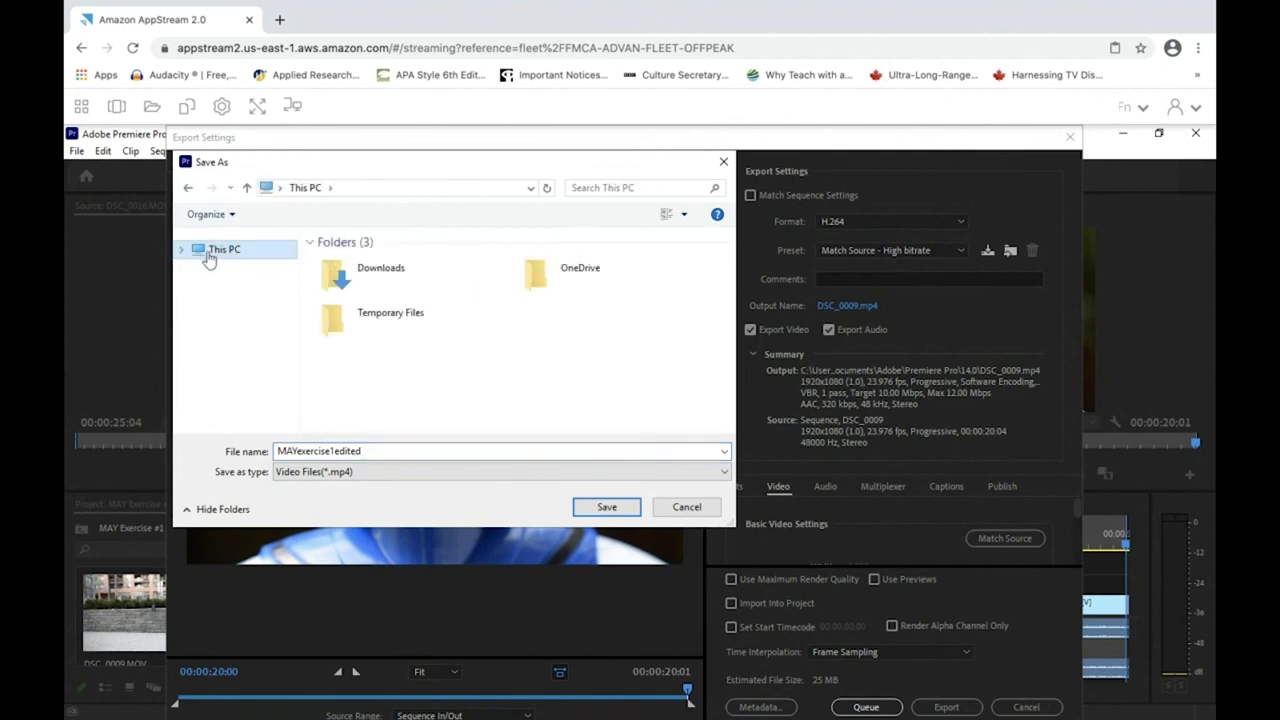
left_click(537, 275)
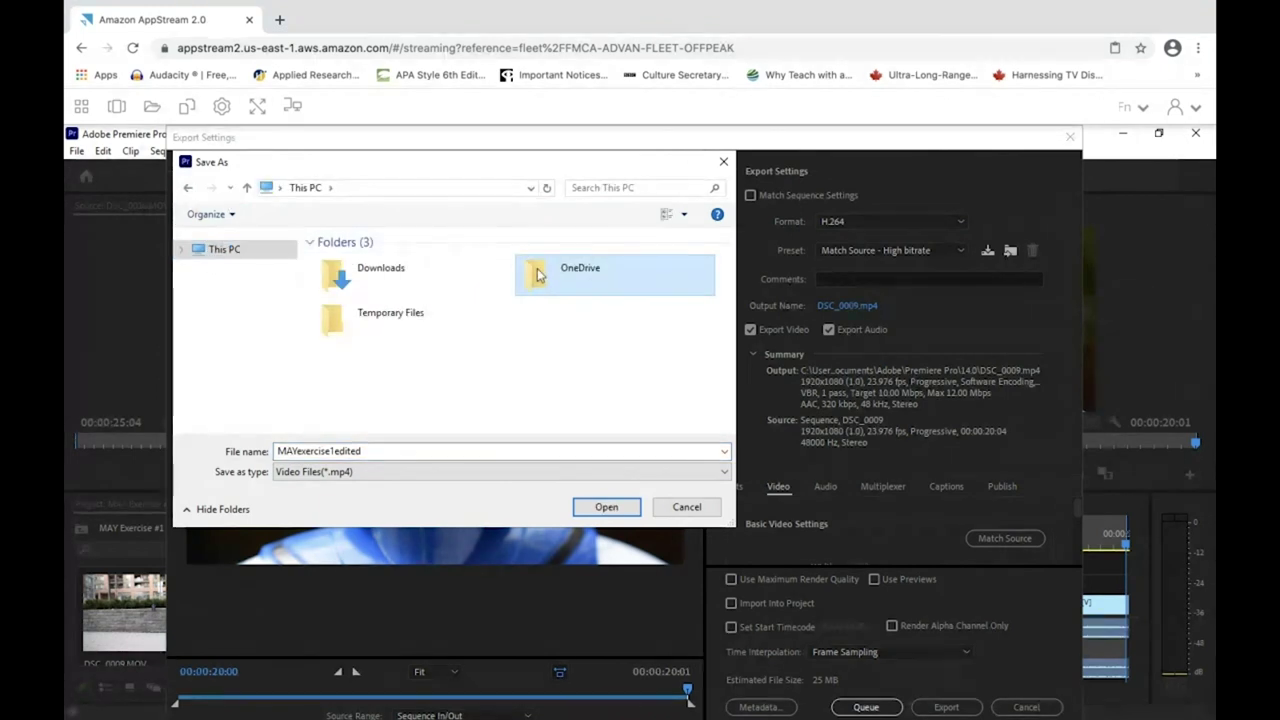
double_click(537, 275)
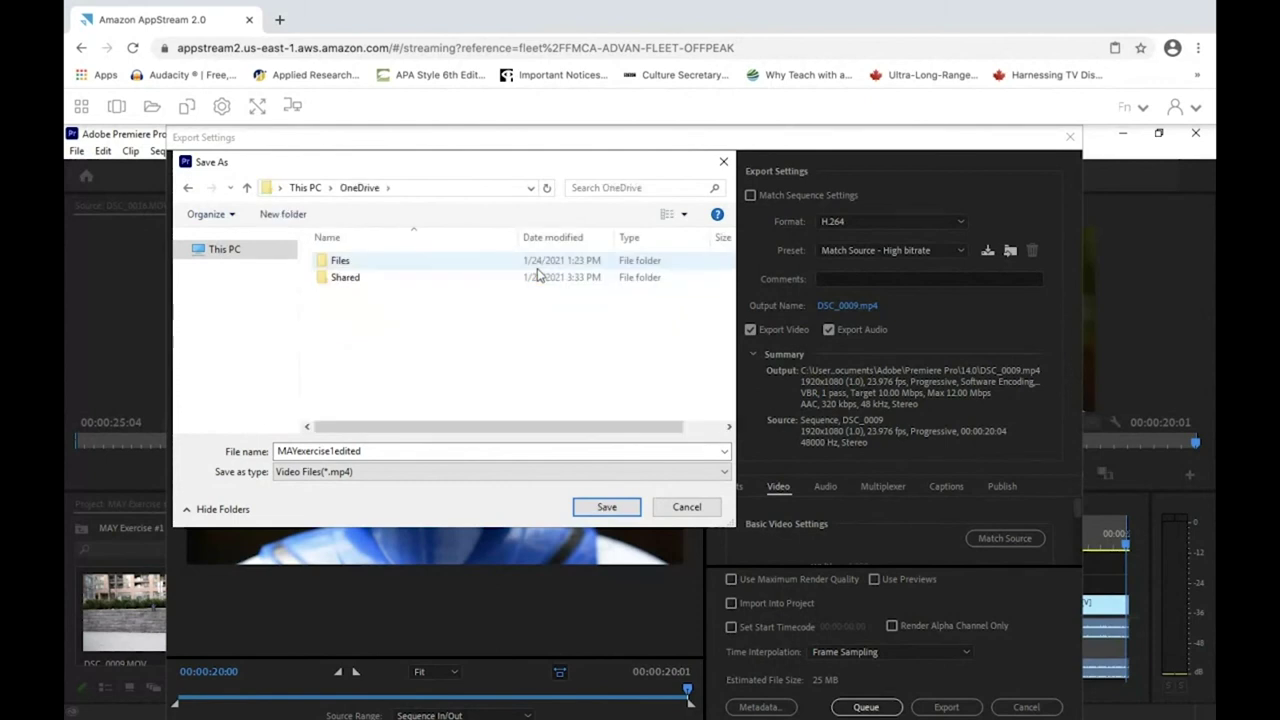
left_click(347, 264)
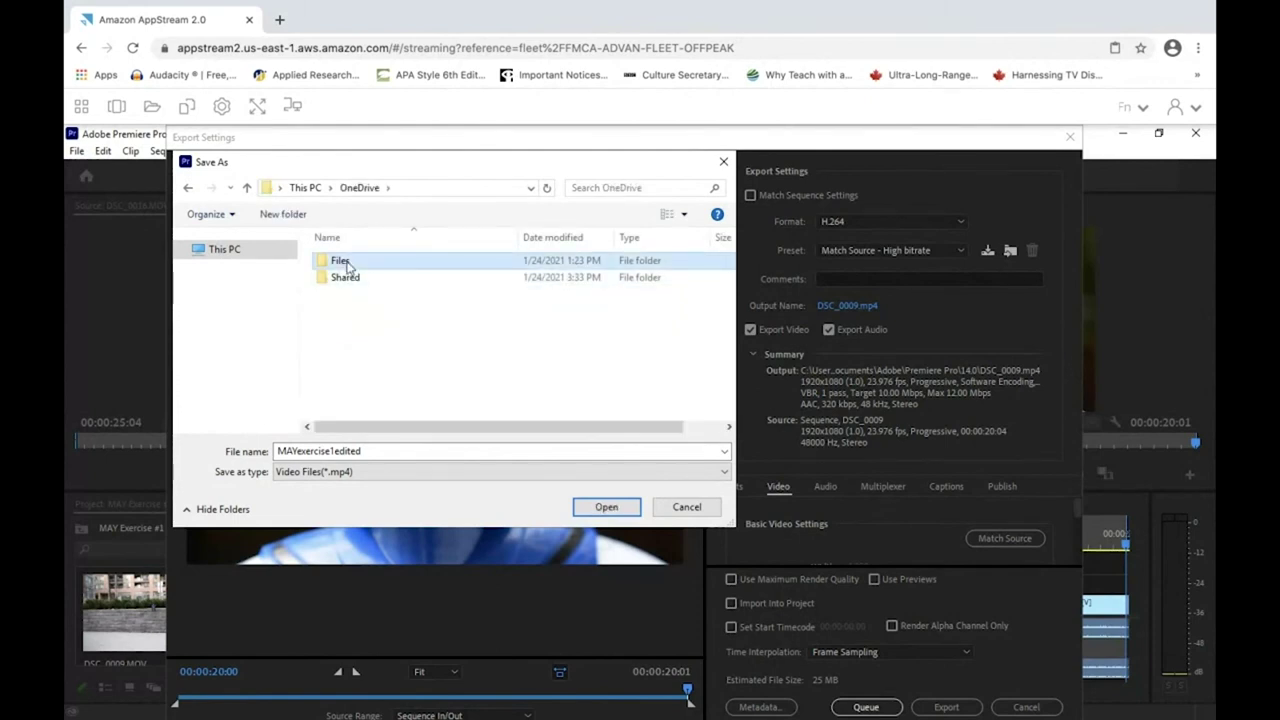
double_click(347, 264)
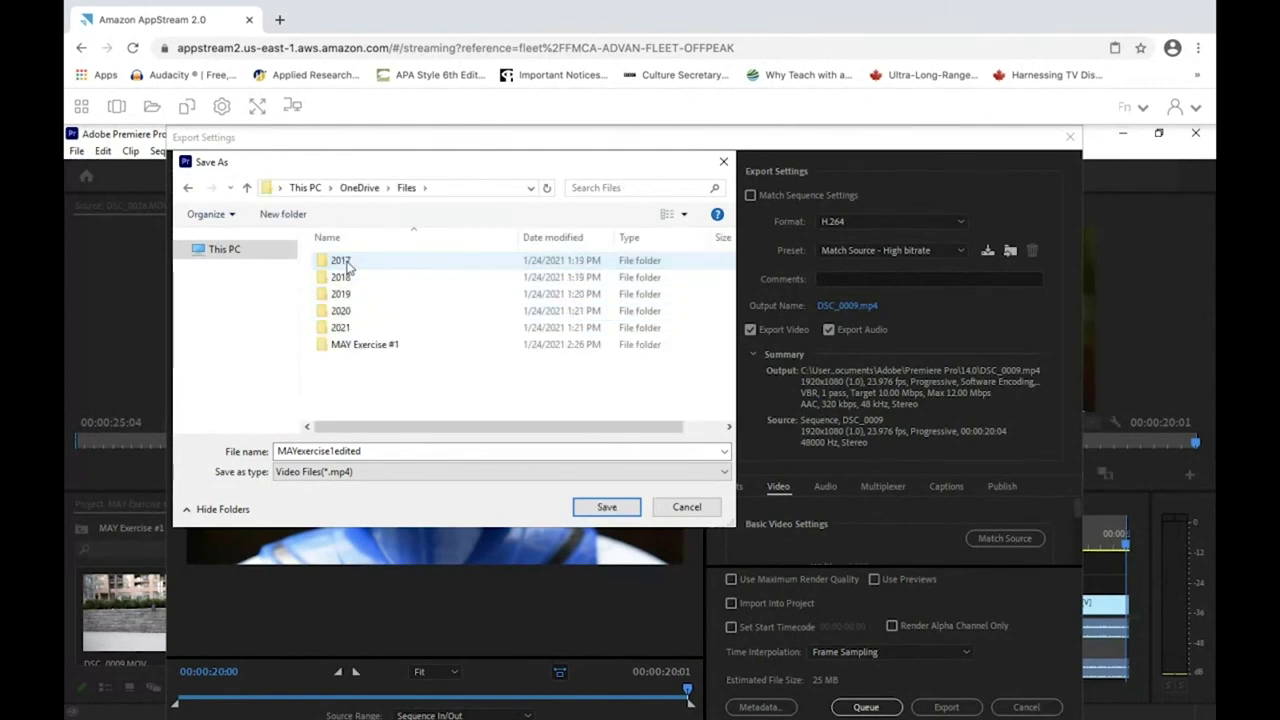
double_click(360, 344)
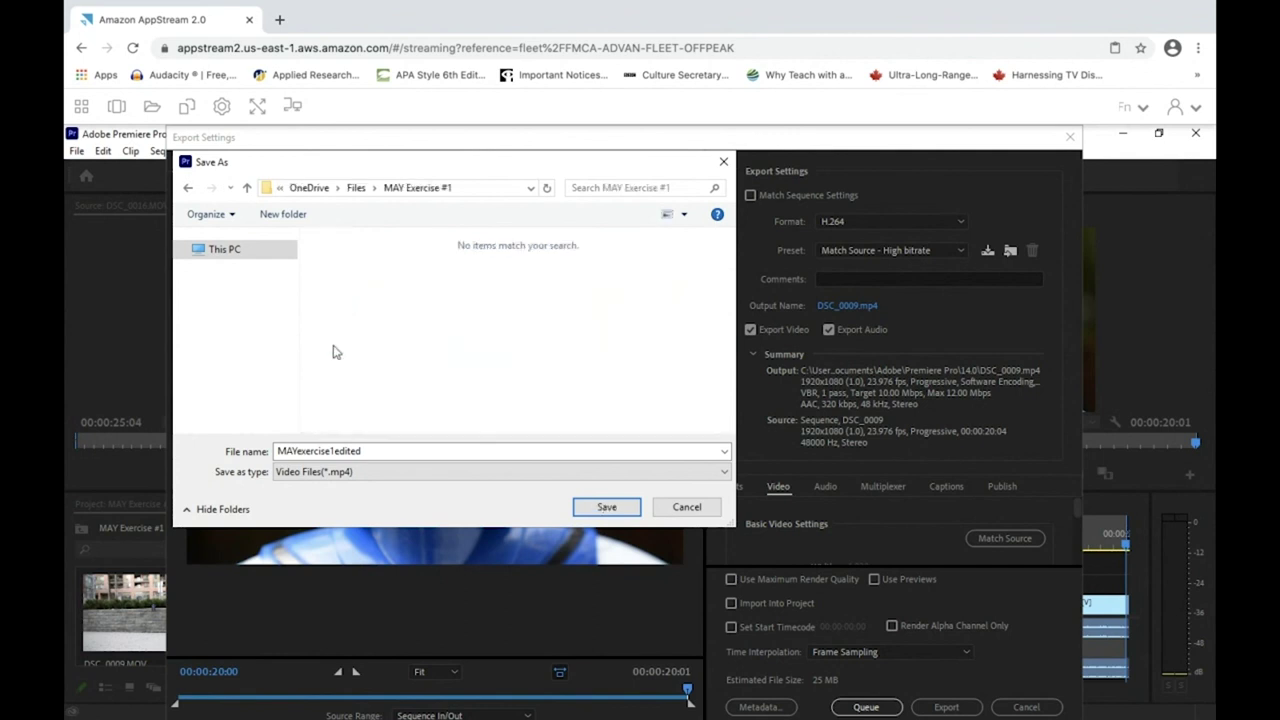
left_click(607, 508)
left_click(606, 508)
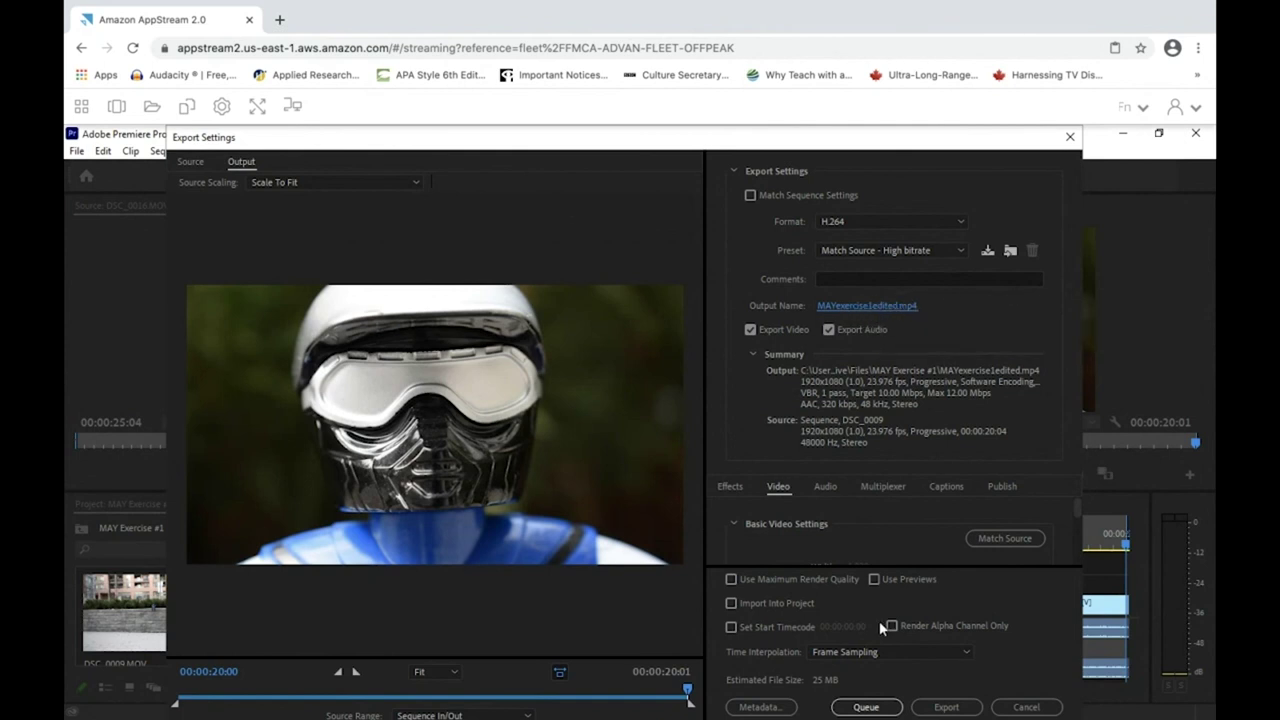
Step: Export the sequence as MAYexercise1edited.mp4 and let encoding finish
left_click(946, 707)
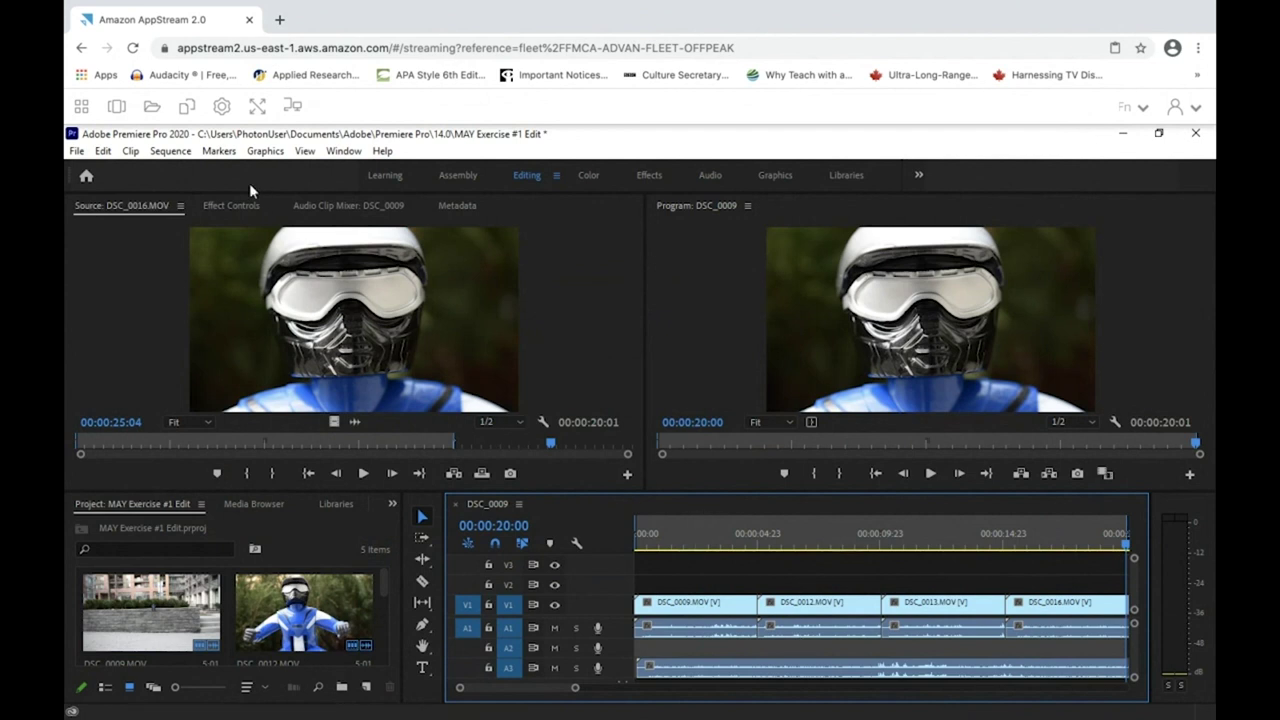
Step: Check OneDrive > Files > MAY Exercise #1 in My Files for the export, then close it
left_click(153, 107)
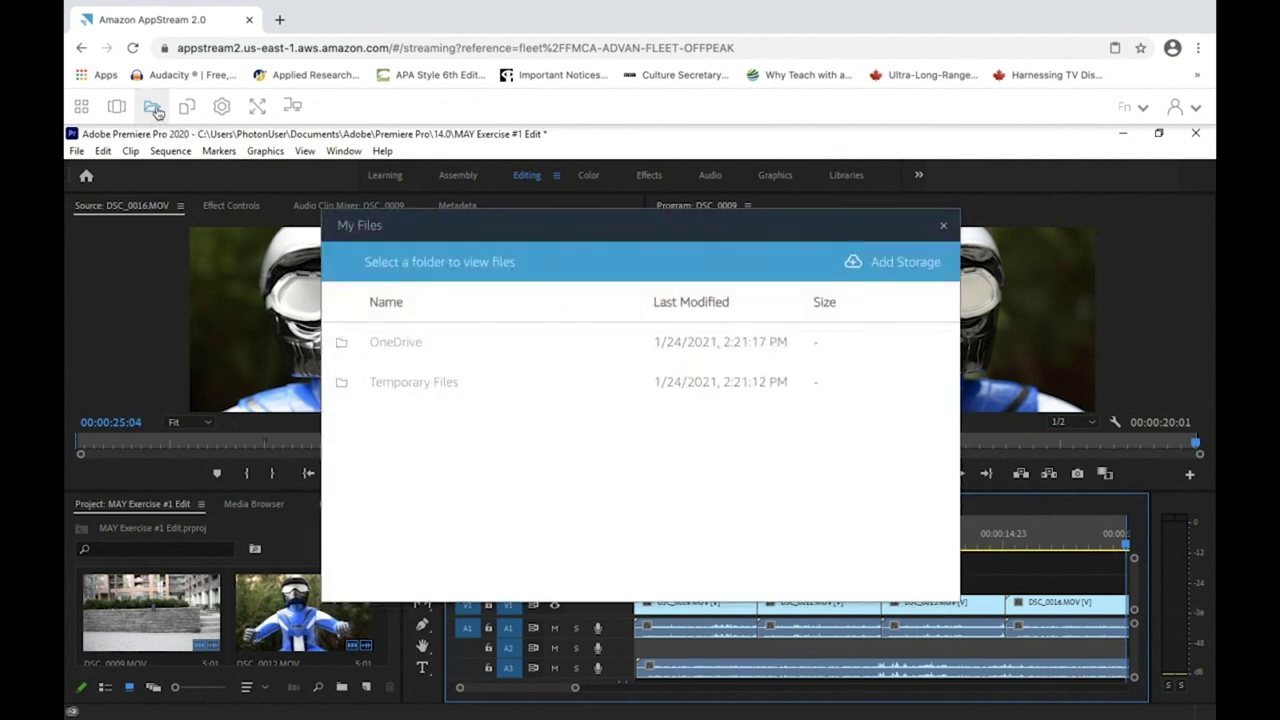
left_click(397, 344)
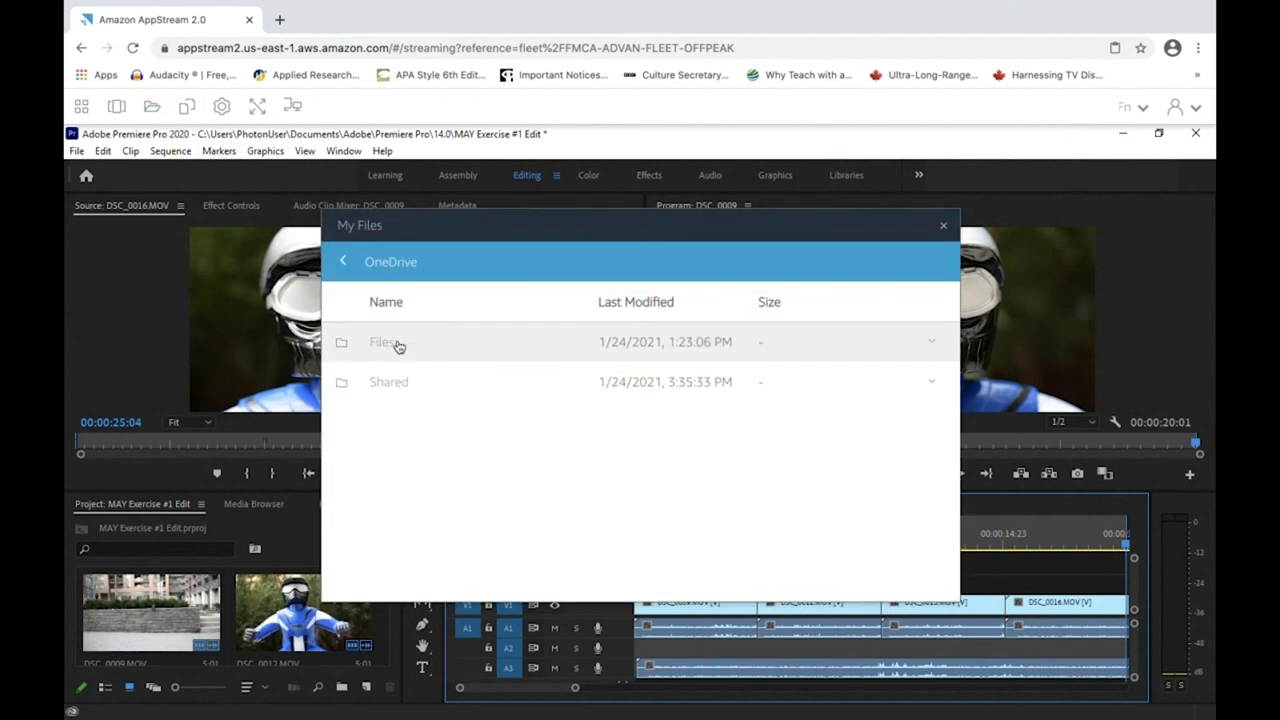
left_click(397, 344)
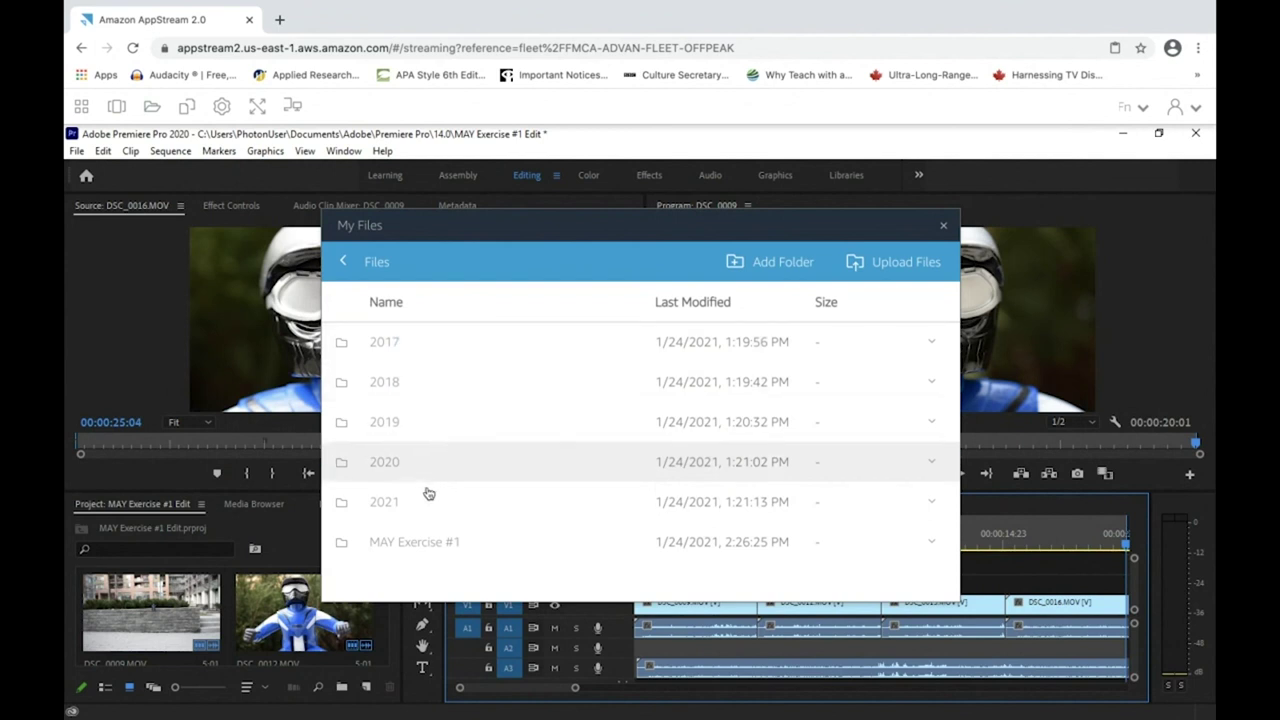
left_click(423, 541)
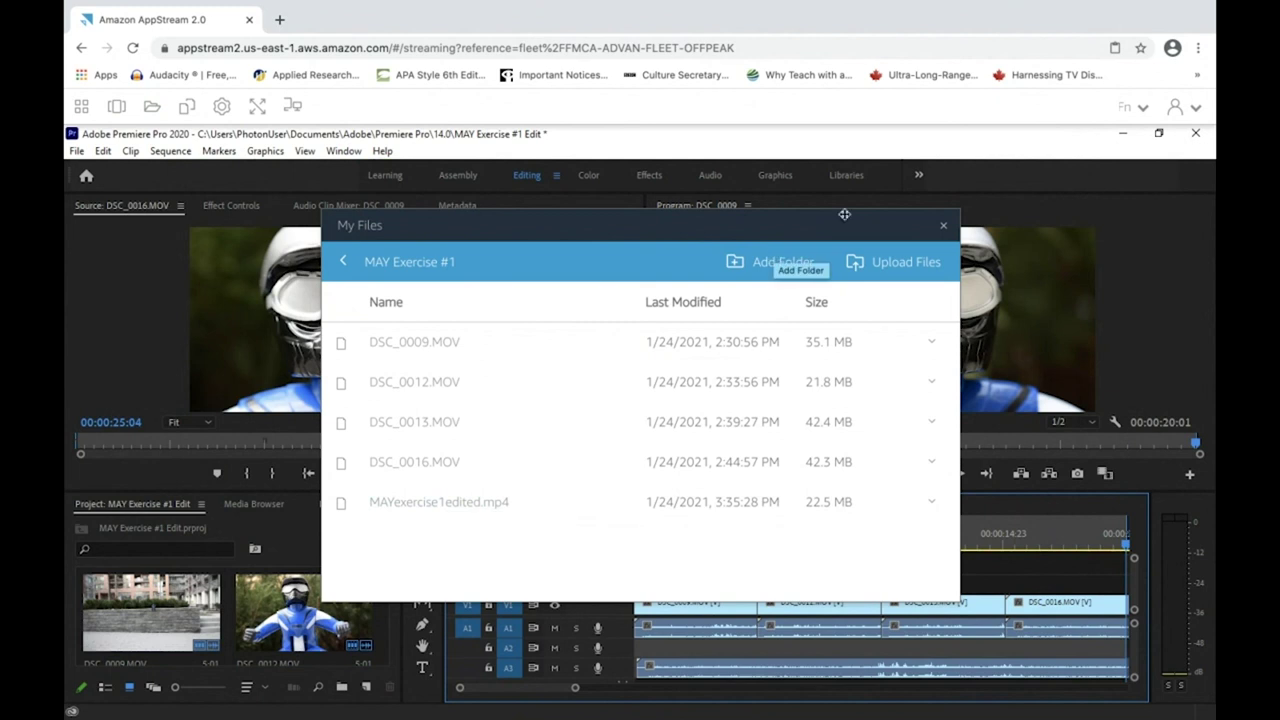
left_click(944, 226)
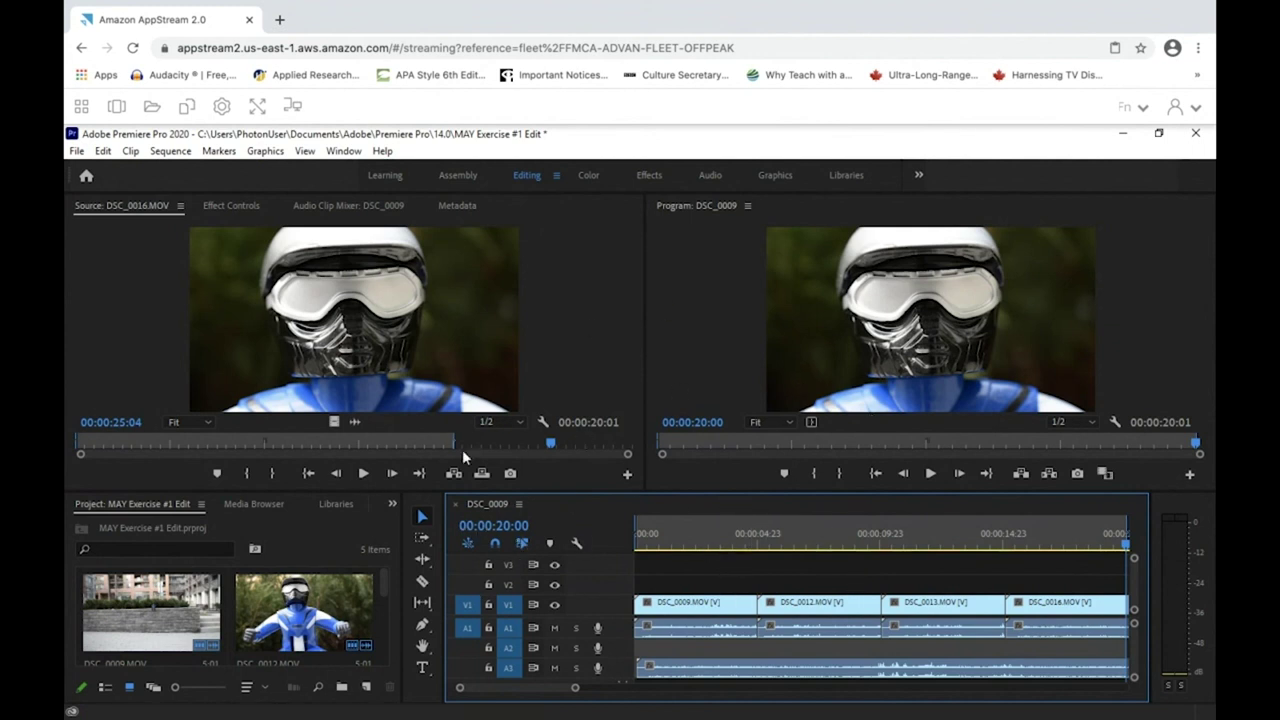
Step: Save the project as MAY Exercise #1 Edit into OneDrive > Files > MAY Exercise #1
left_click(76, 152)
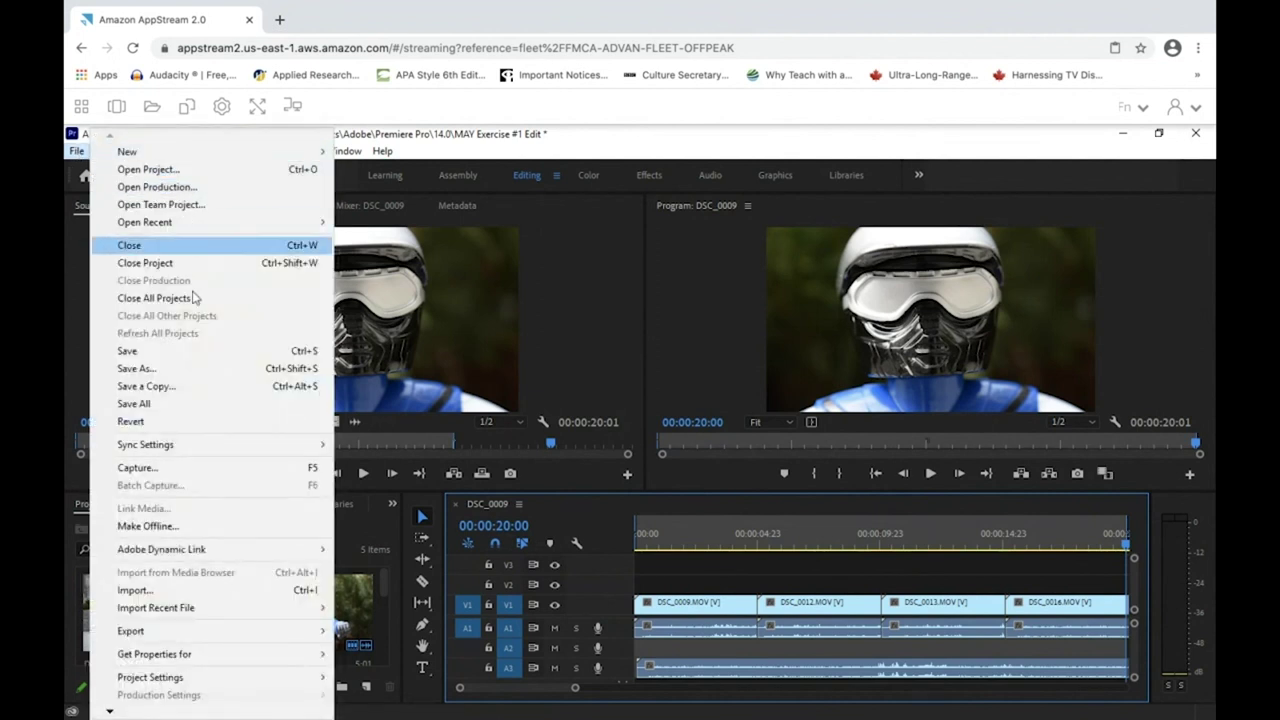
left_click(150, 370)
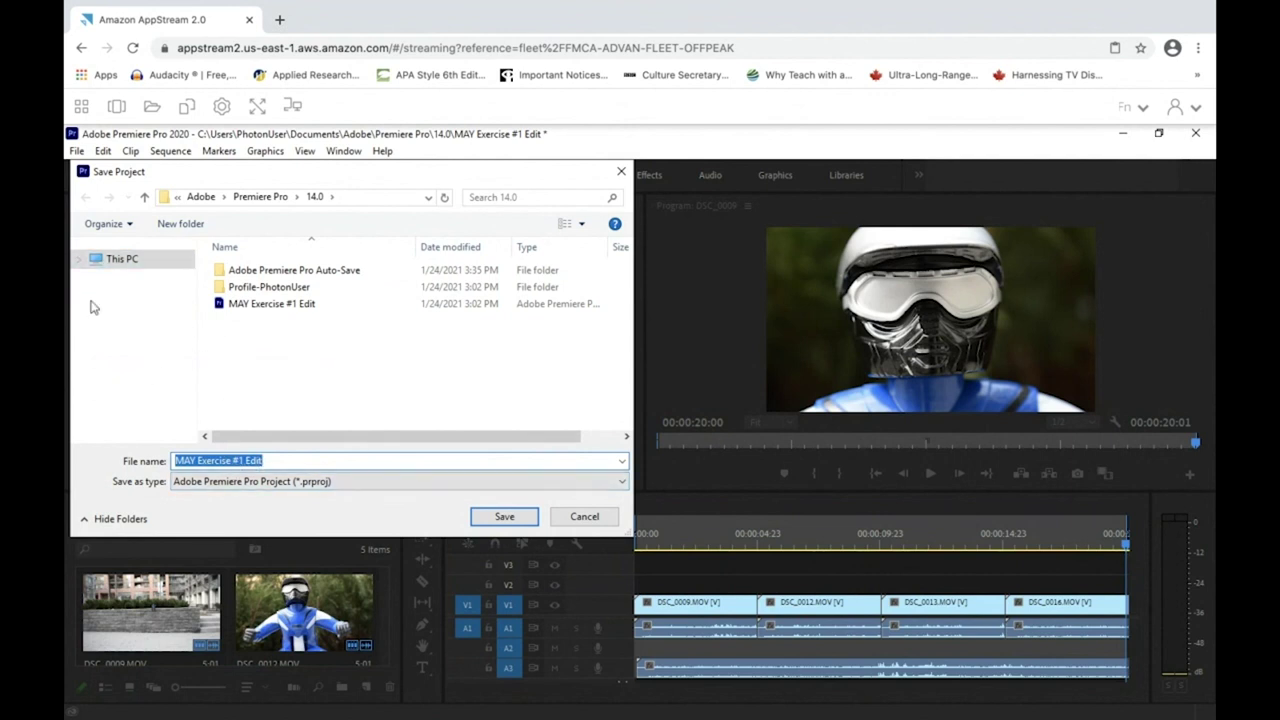
left_click(95, 265)
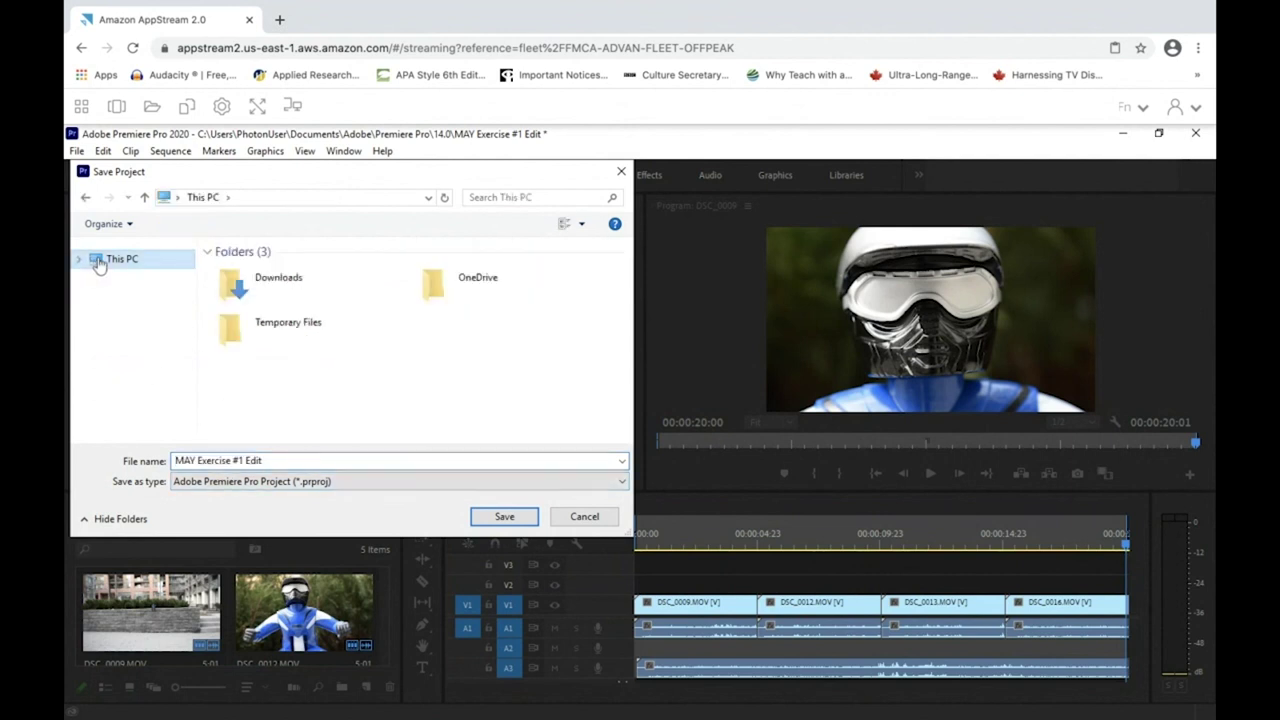
left_click(447, 286)
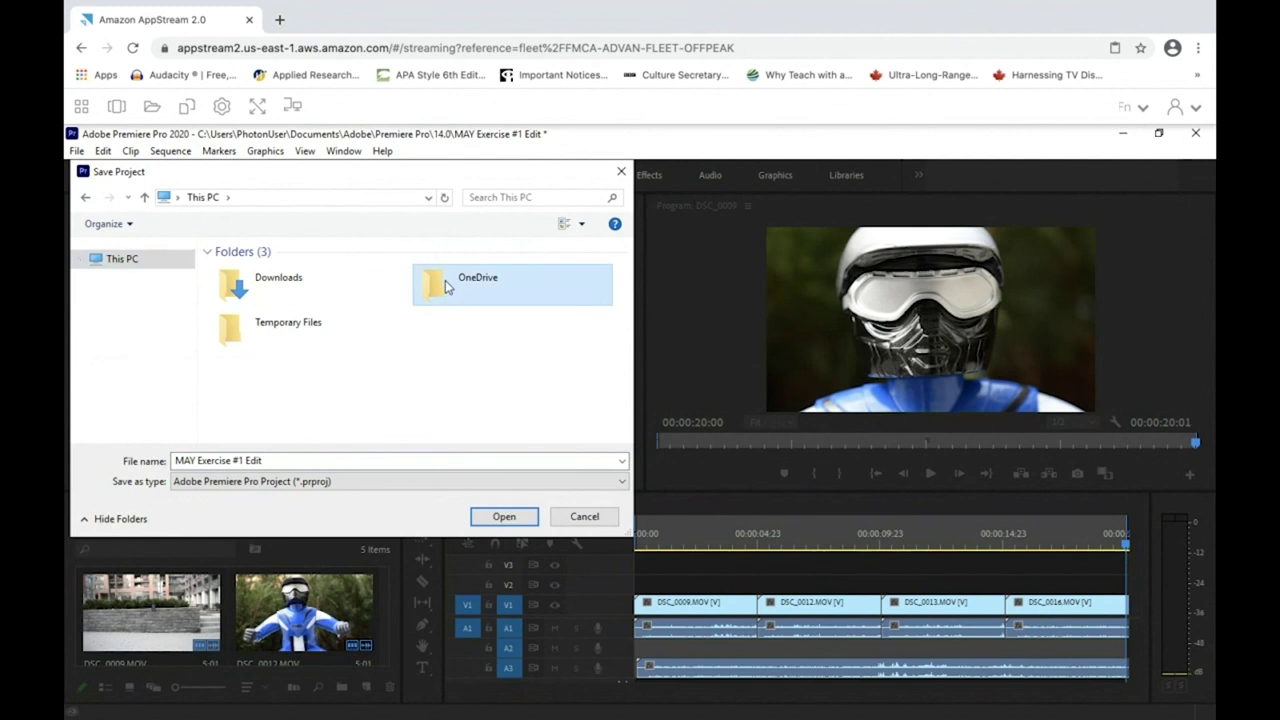
double_click(445, 285)
left_click(228, 274)
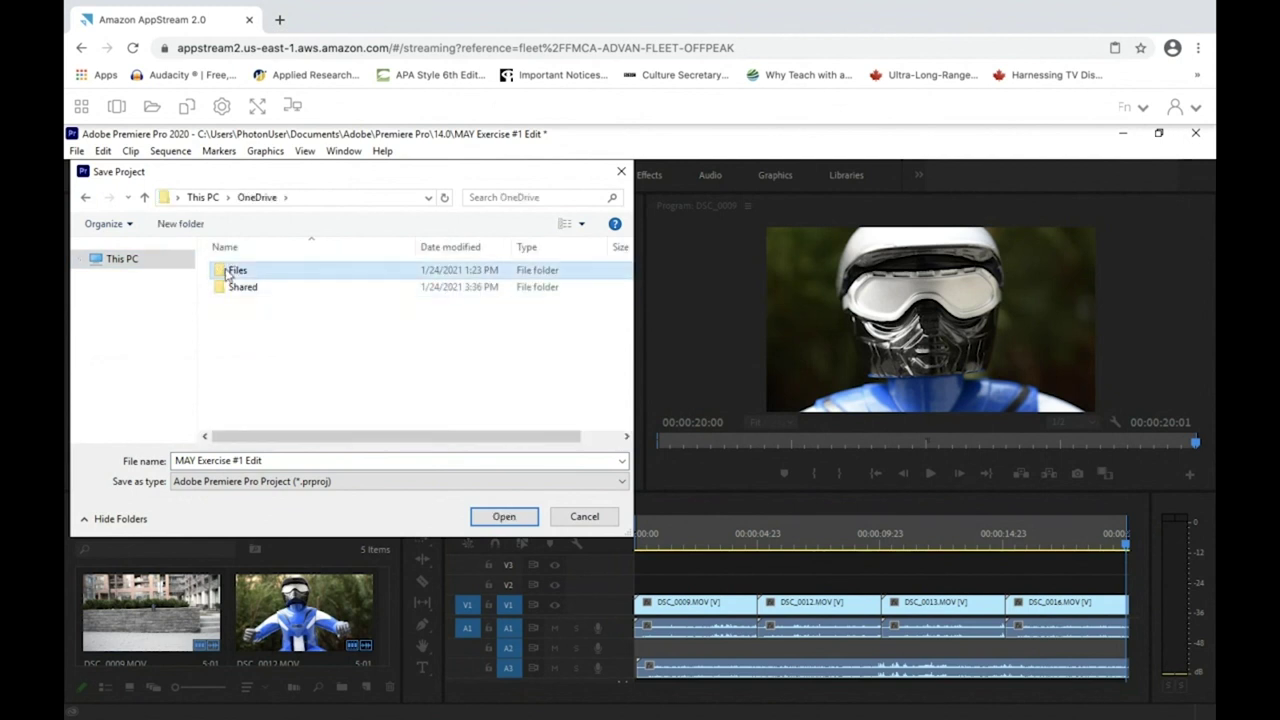
double_click(228, 273)
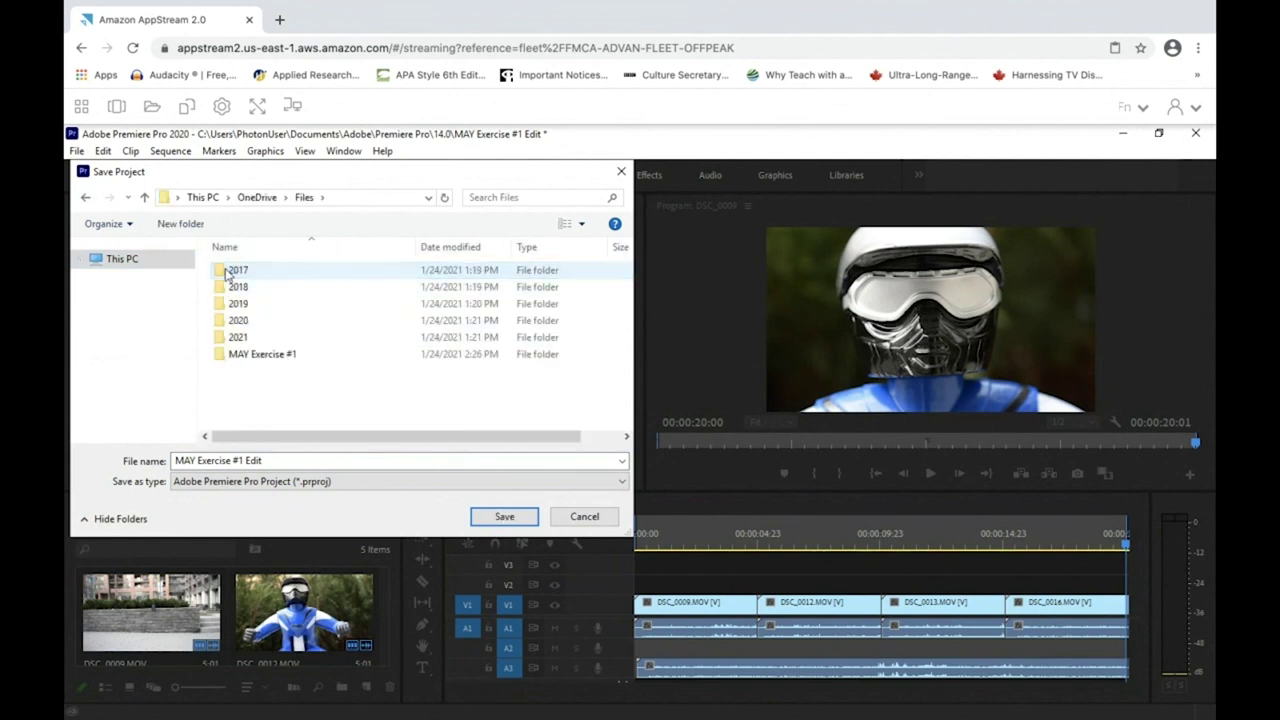
double_click(240, 354)
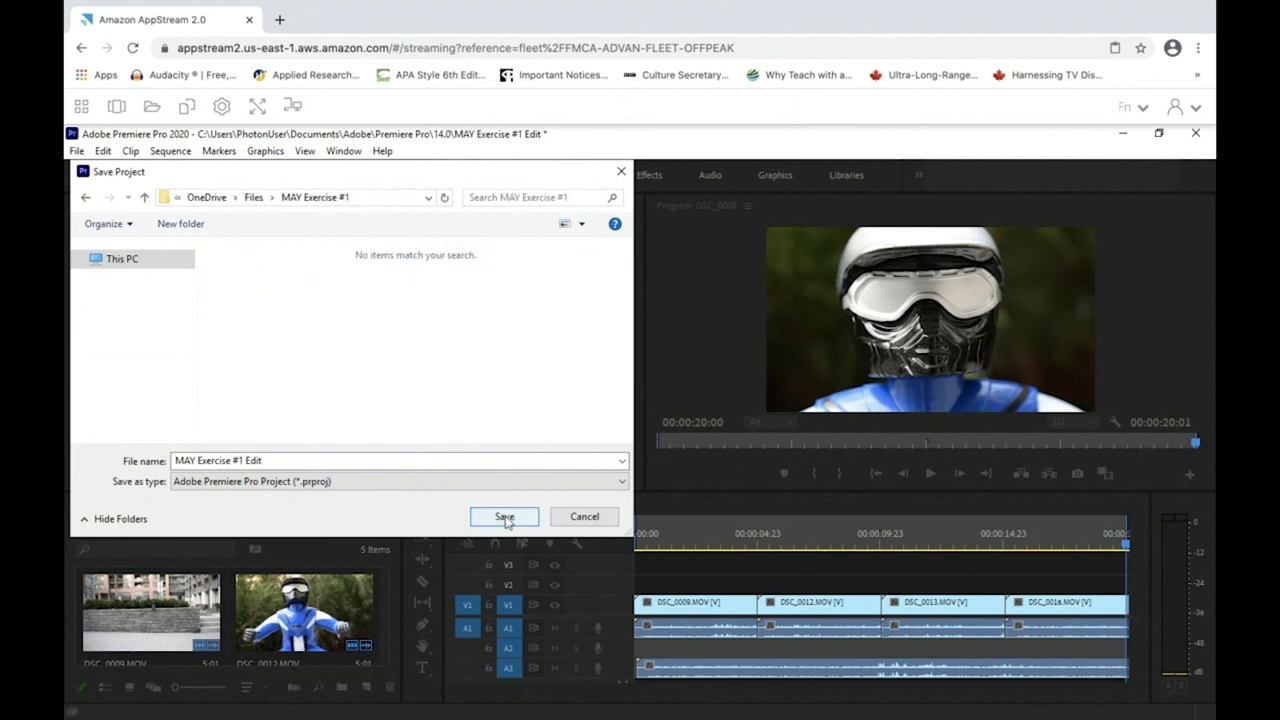
left_click(505, 518)
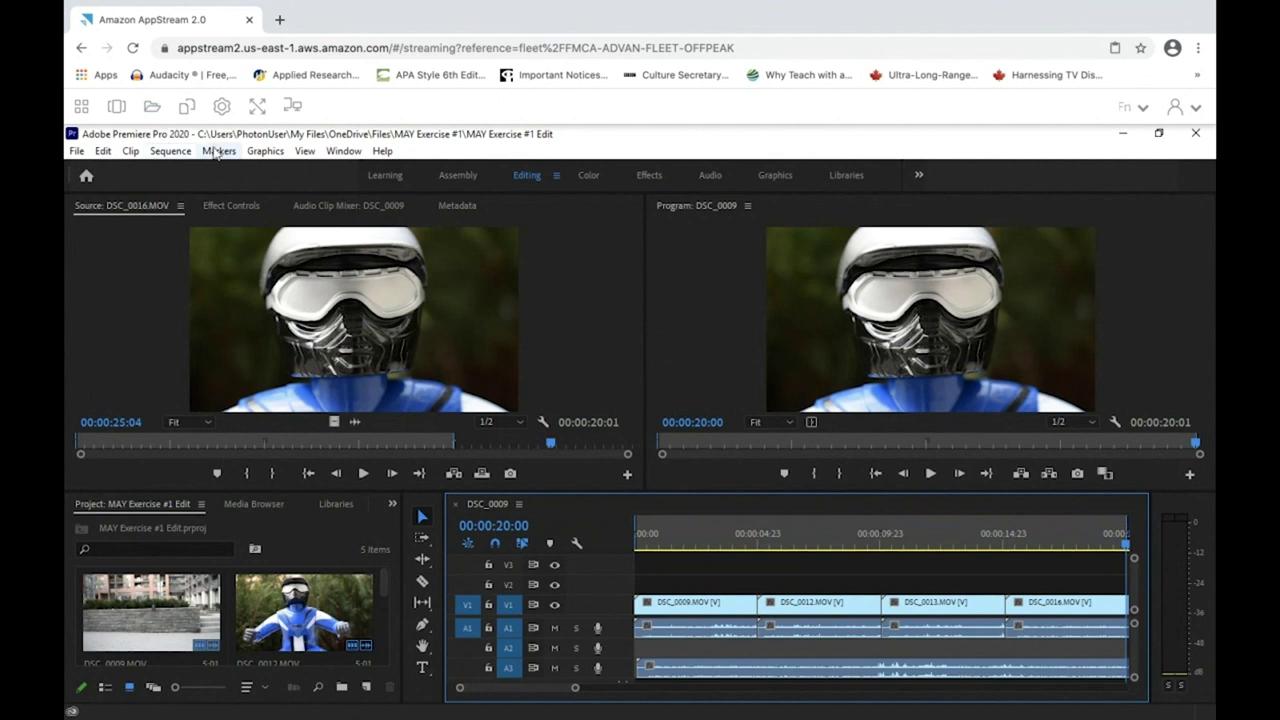
Step: Exit Premiere Pro from the bottom of the File menu
left_click(75, 151)
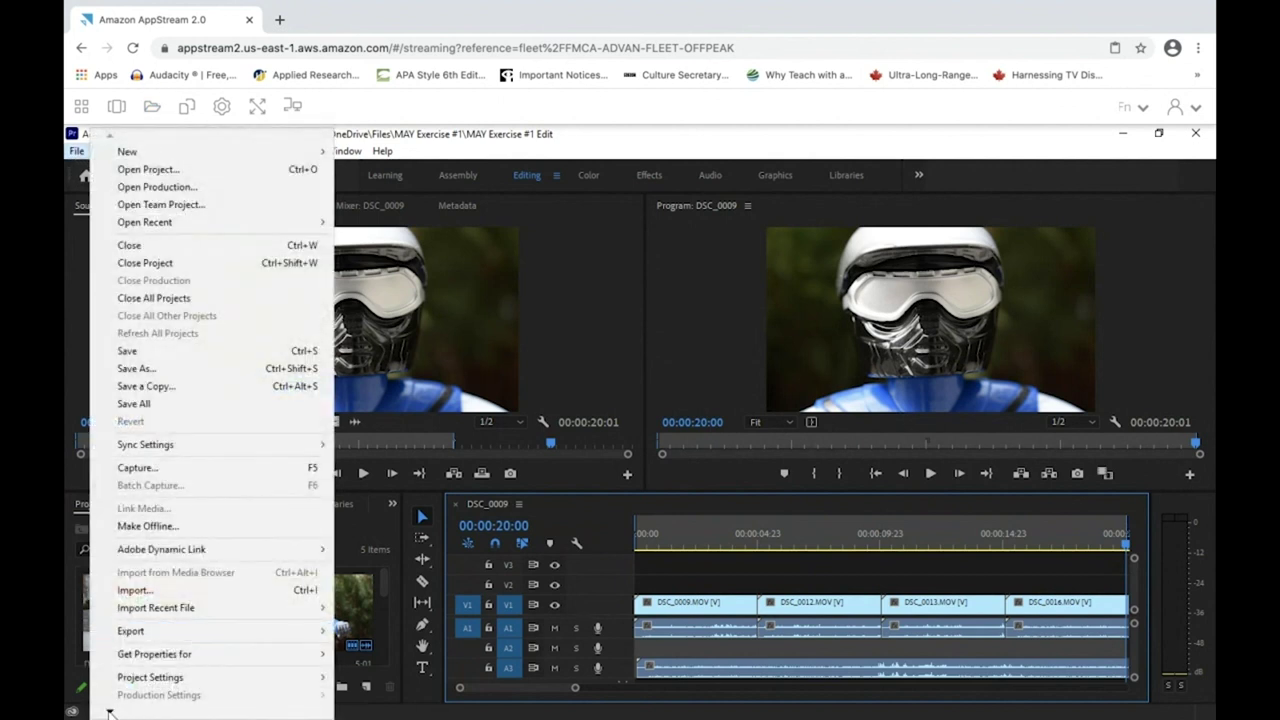
mouse_move(109, 712)
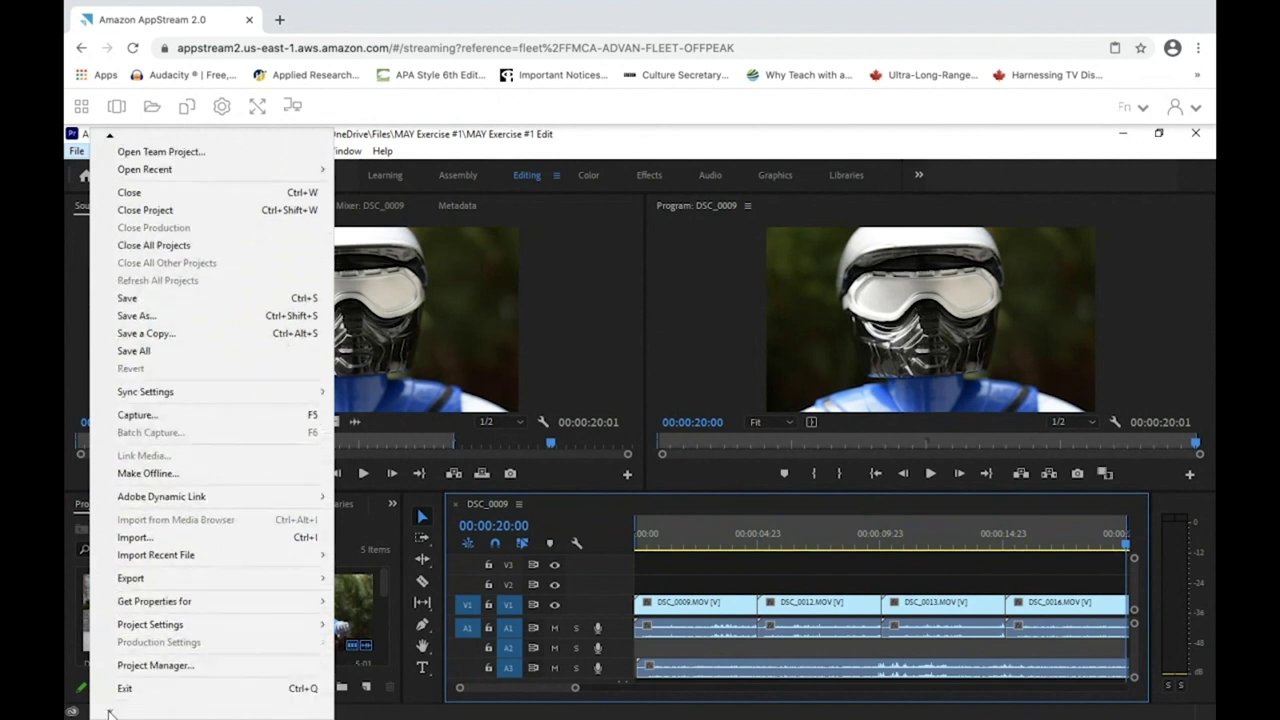
left_click(130, 689)
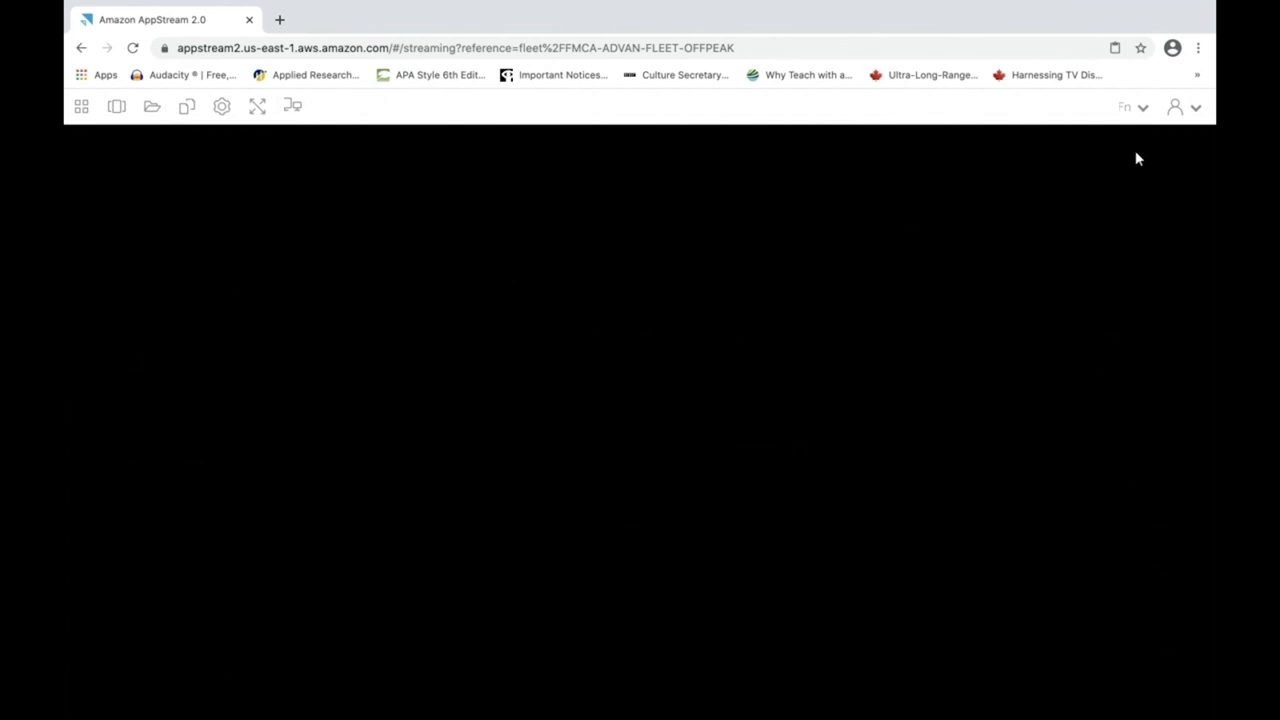
Step: End the AppStream session from the profile menu, confirm it, and close the tab
left_click(1197, 111)
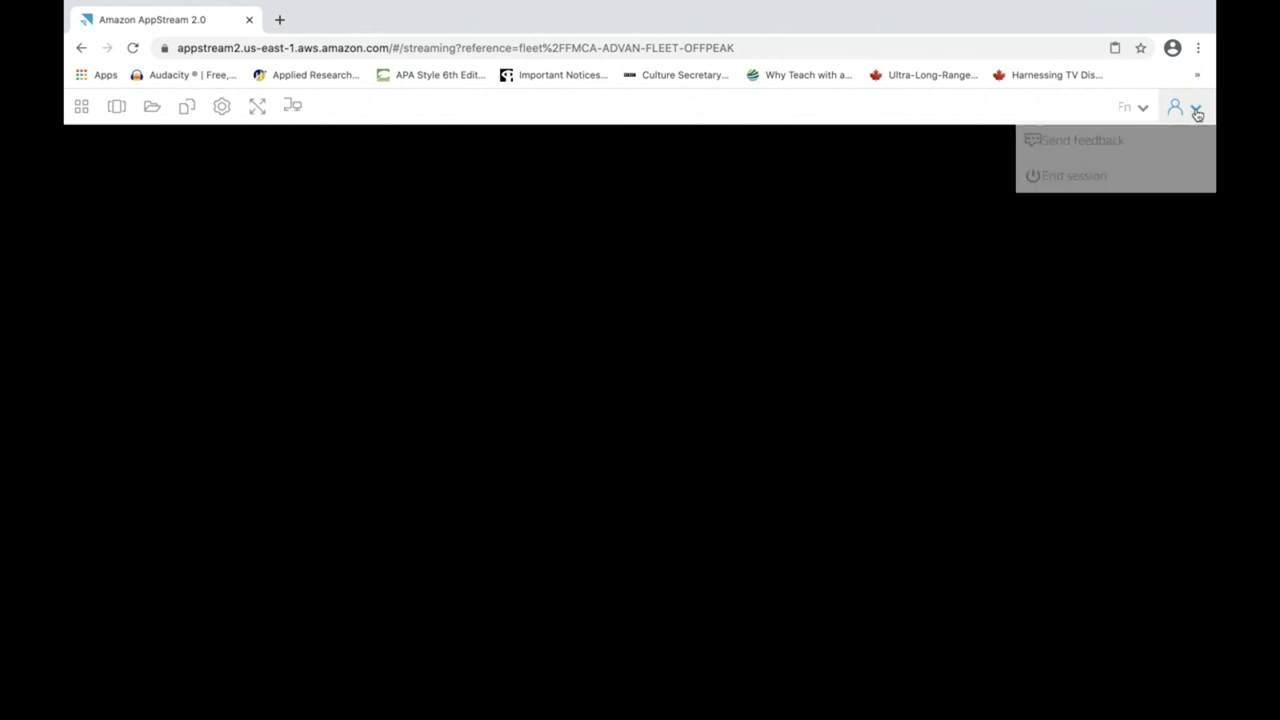
left_click(1096, 184)
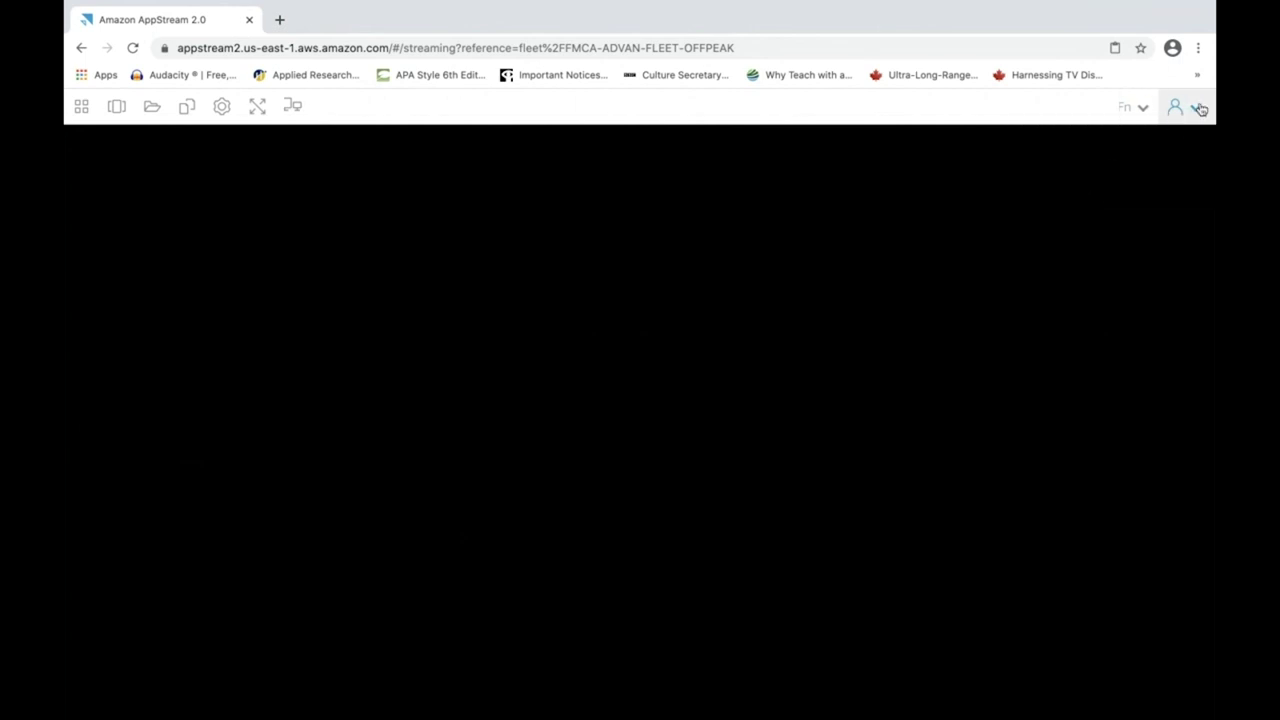
left_click(1196, 108)
left_click(1096, 176)
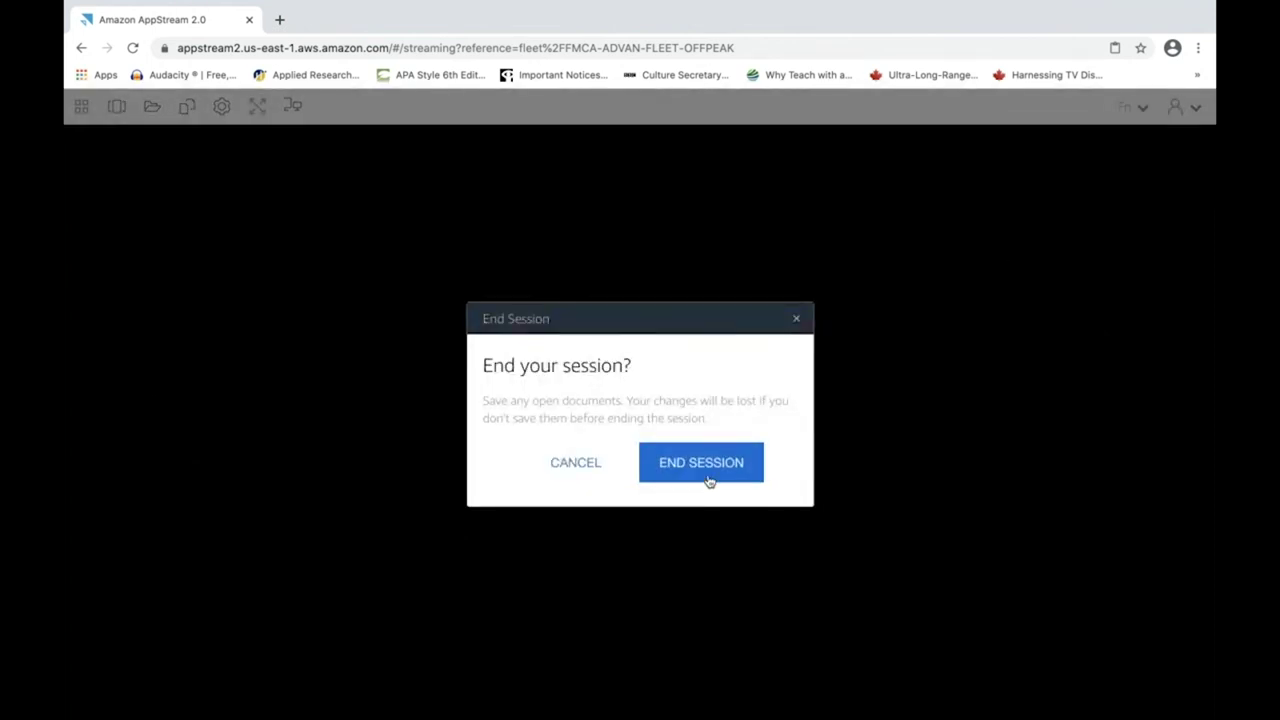
left_click(704, 472)
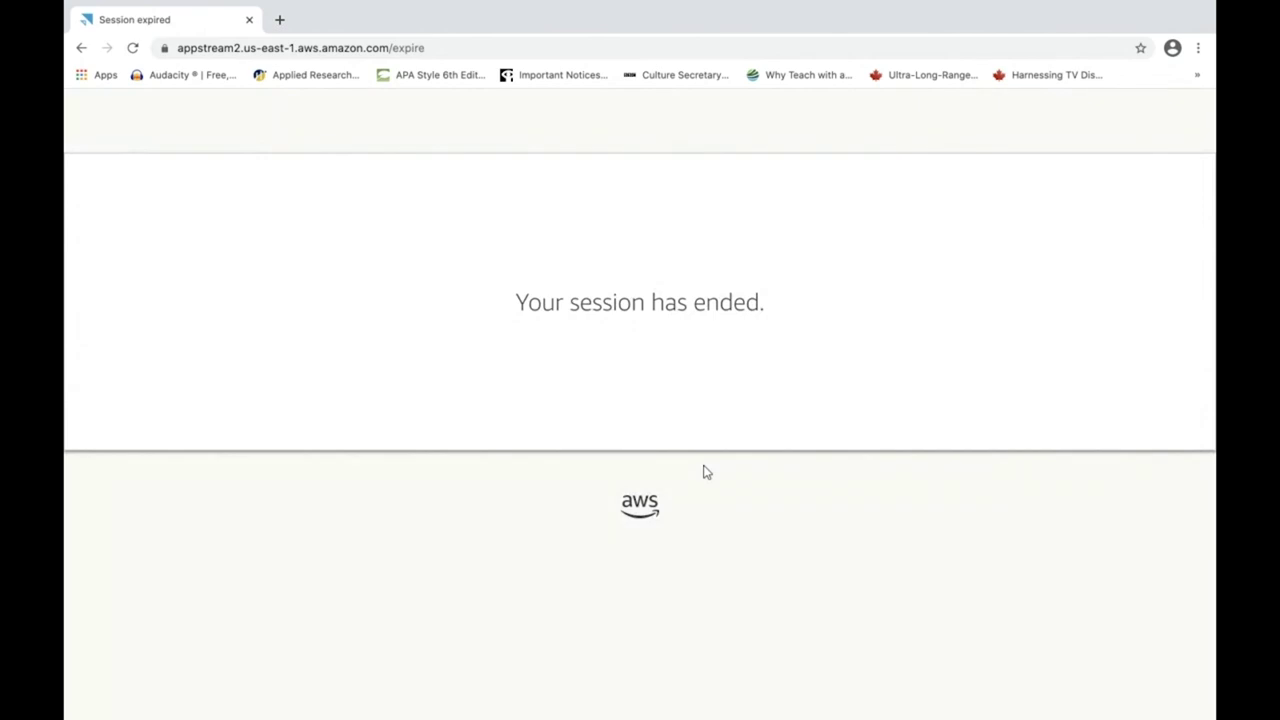
left_click(250, 20)
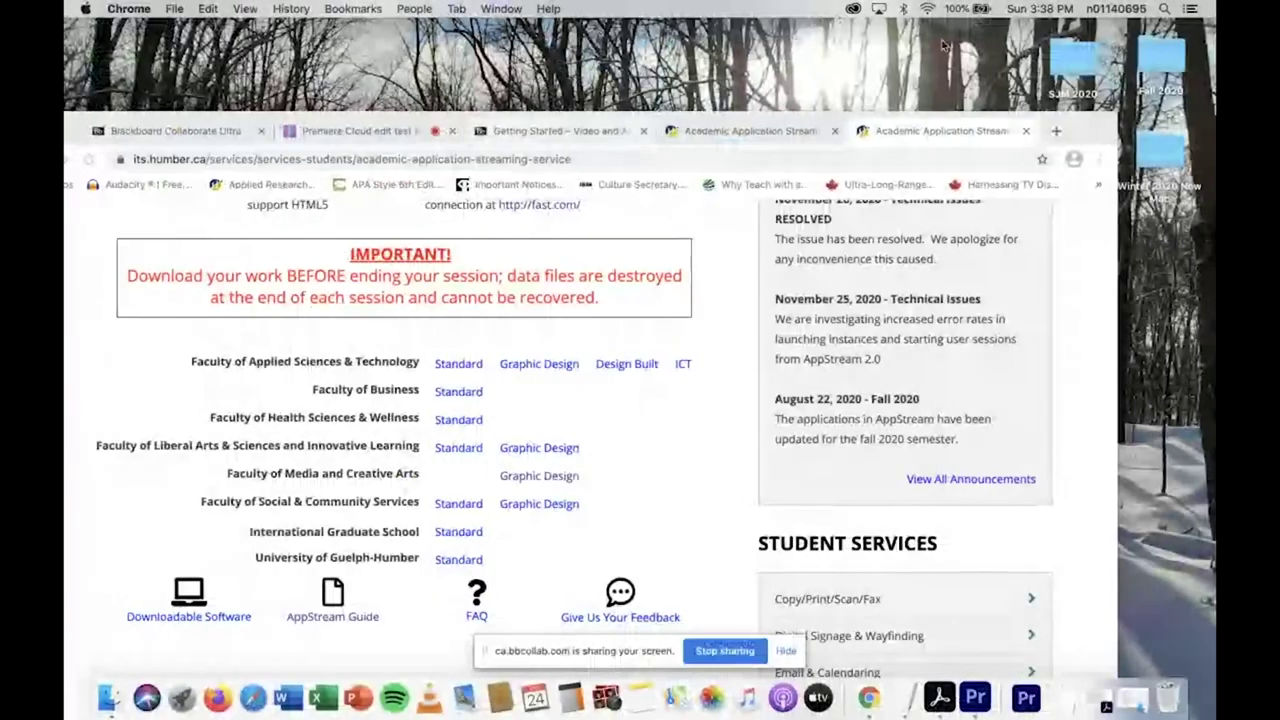
Step: Open the MAY Exercise #1 folder in OneDrive's My files
left_click_drag(1086, 130, 1155, 32)
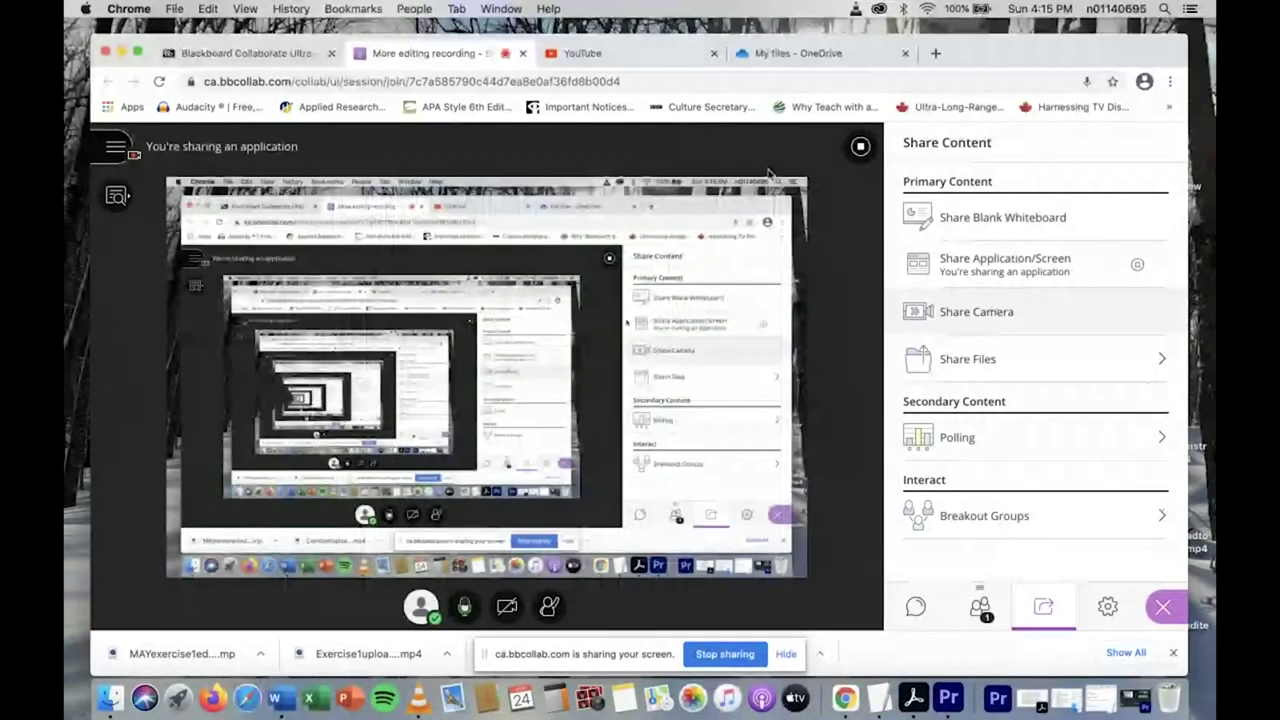
left_click(786, 54)
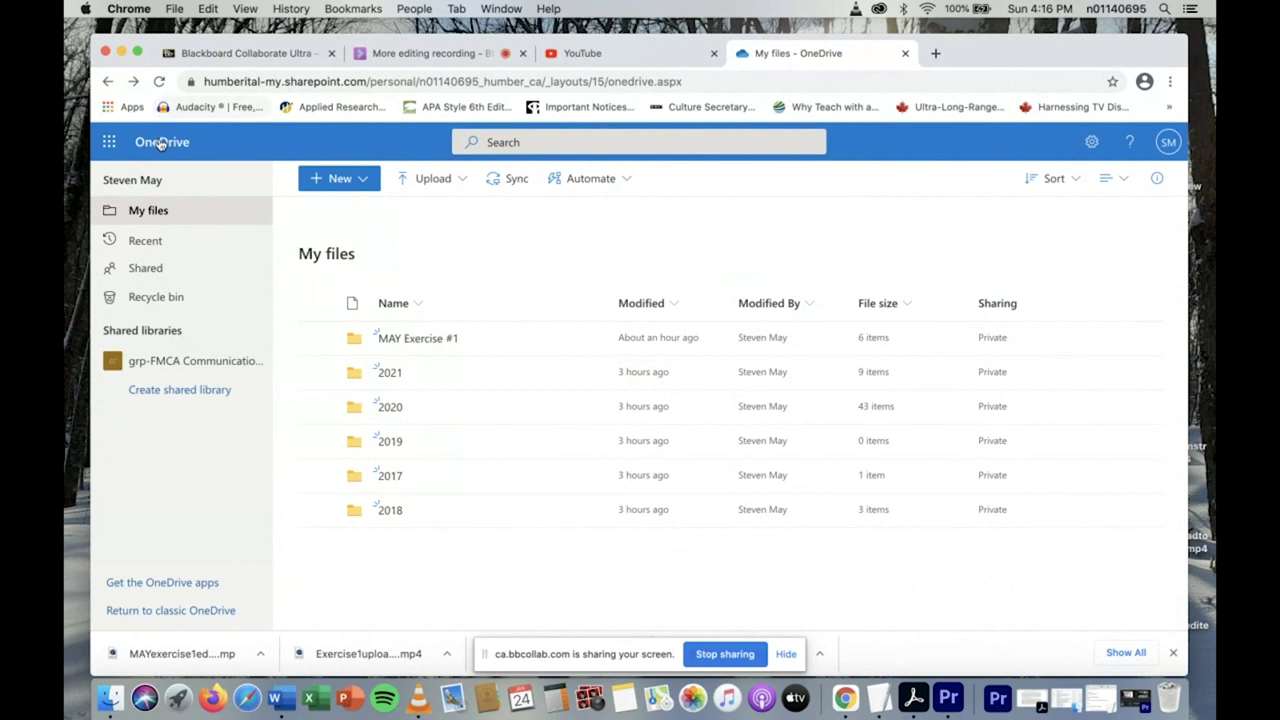
left_click(109, 142)
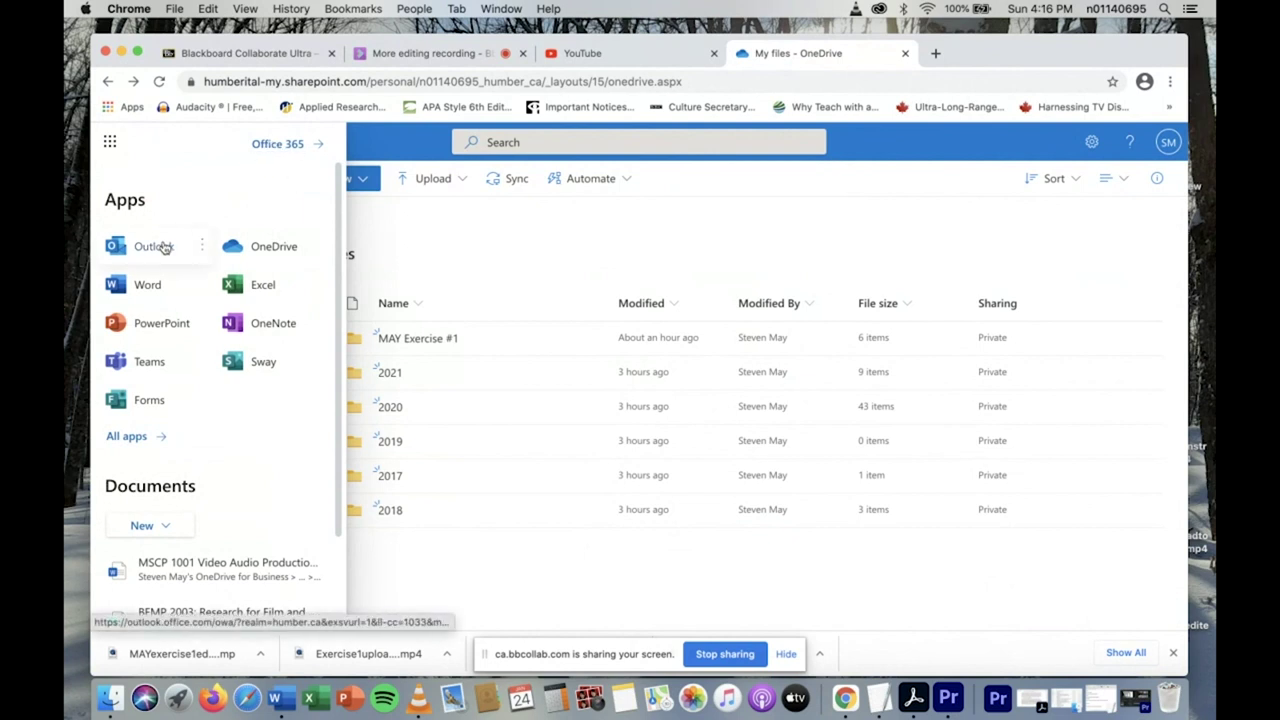
left_click(265, 249)
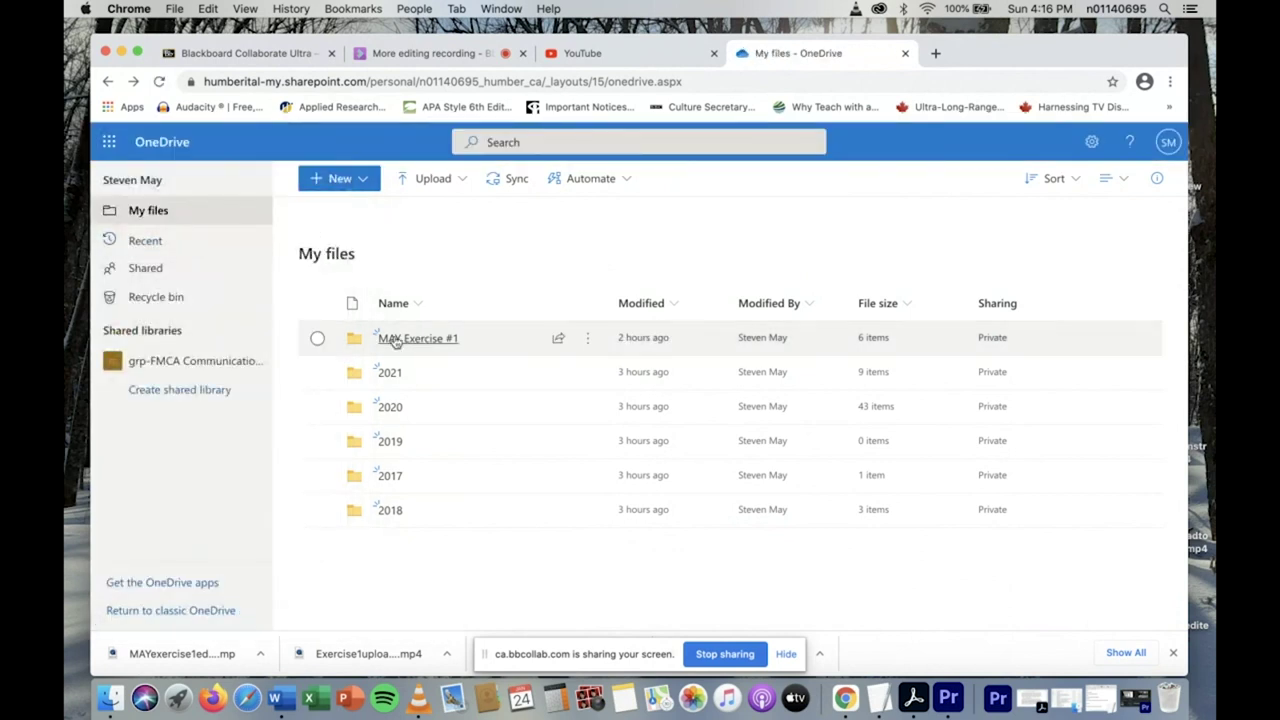
left_click(390, 340)
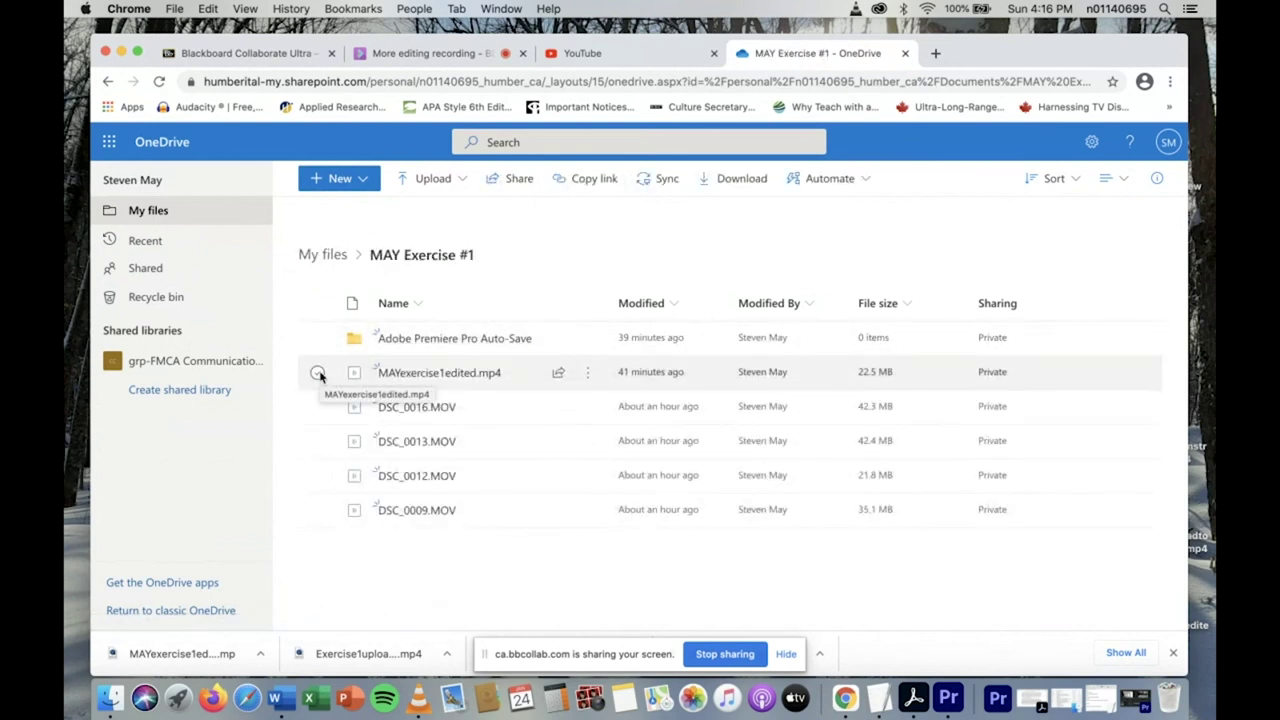
Step: Download MAYexercise1edited.mp4 and save it to the Desktop
left_click(317, 372)
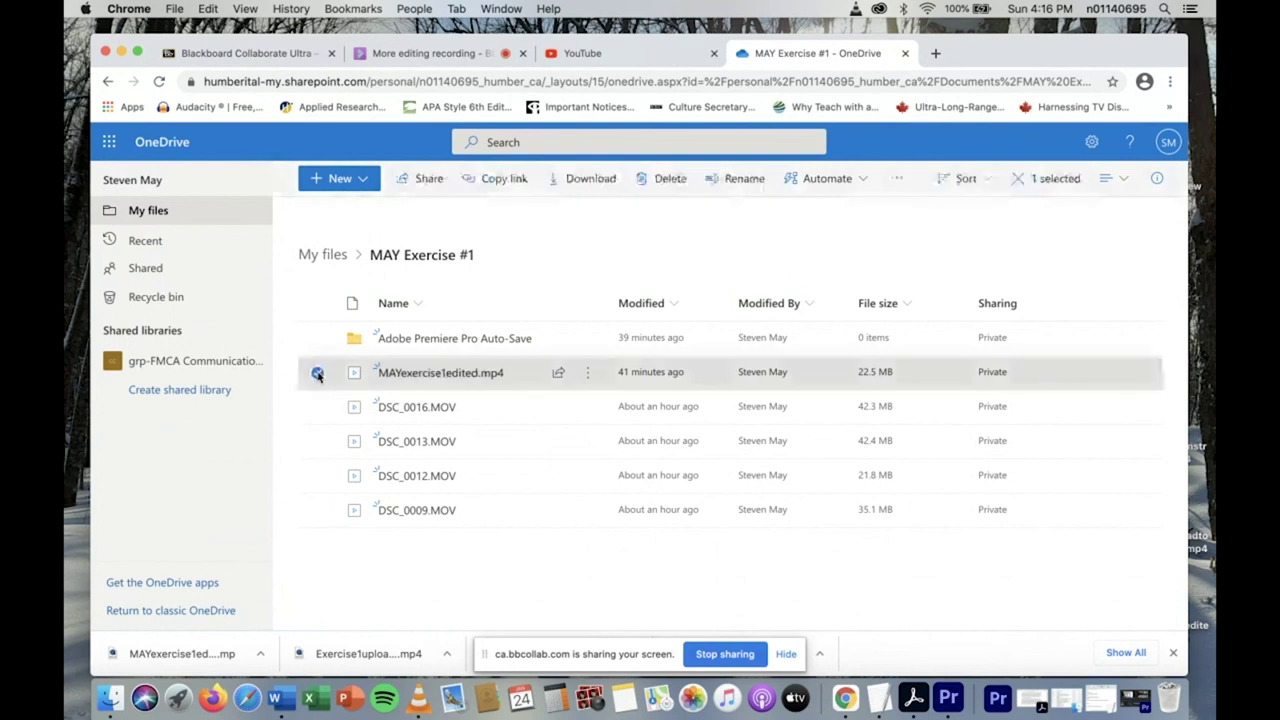
left_click(588, 186)
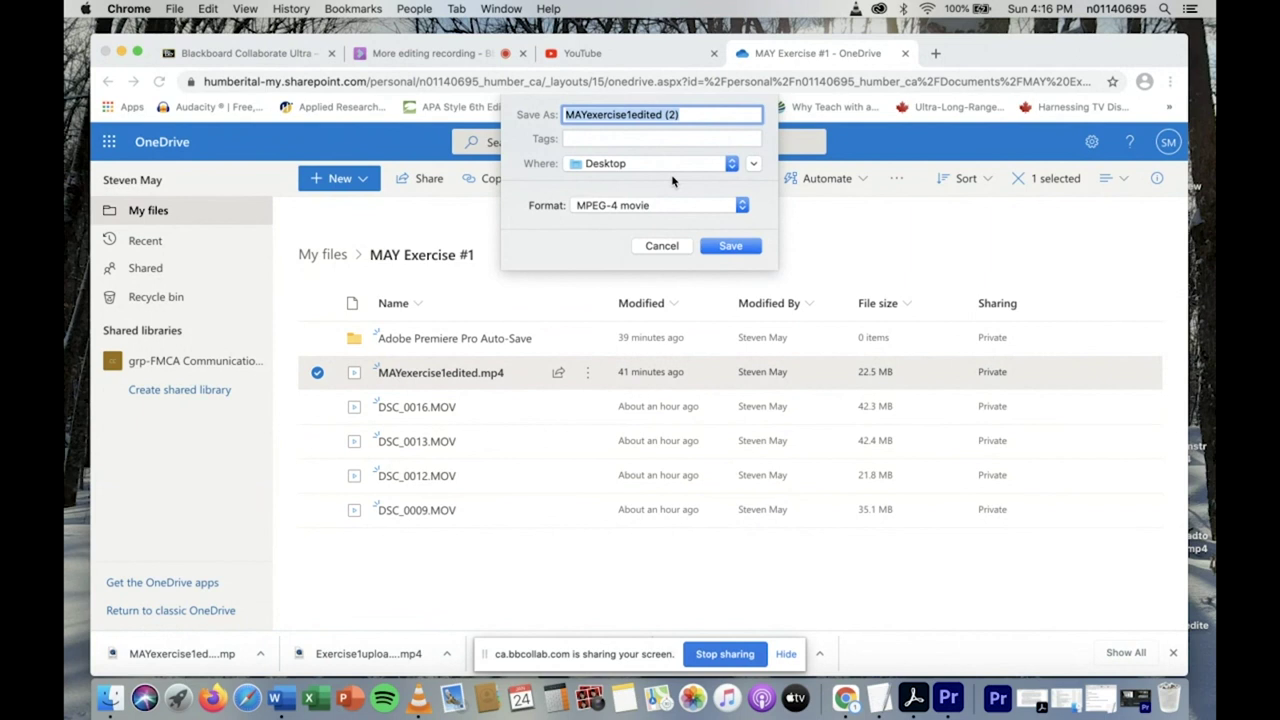
left_click(731, 248)
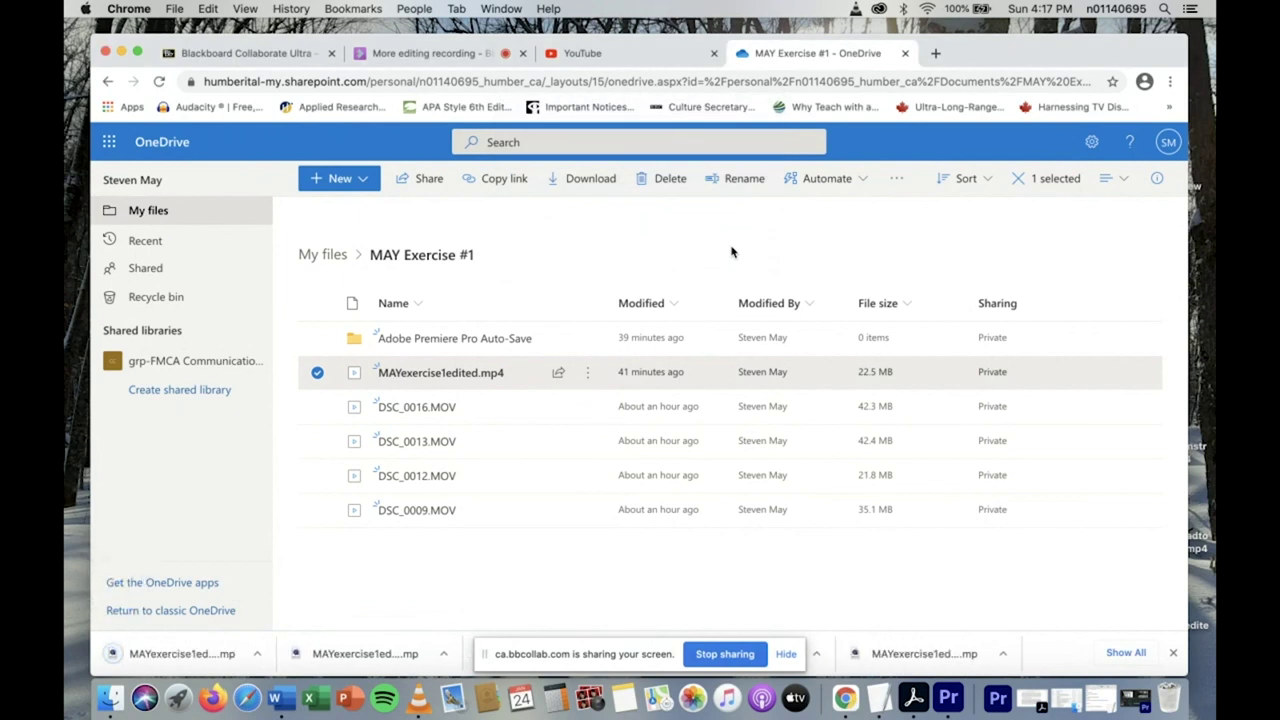
Step: Upload MAYexercise1edited.mp4 from the Desktop as a new YouTube Studio video
left_click(641, 57)
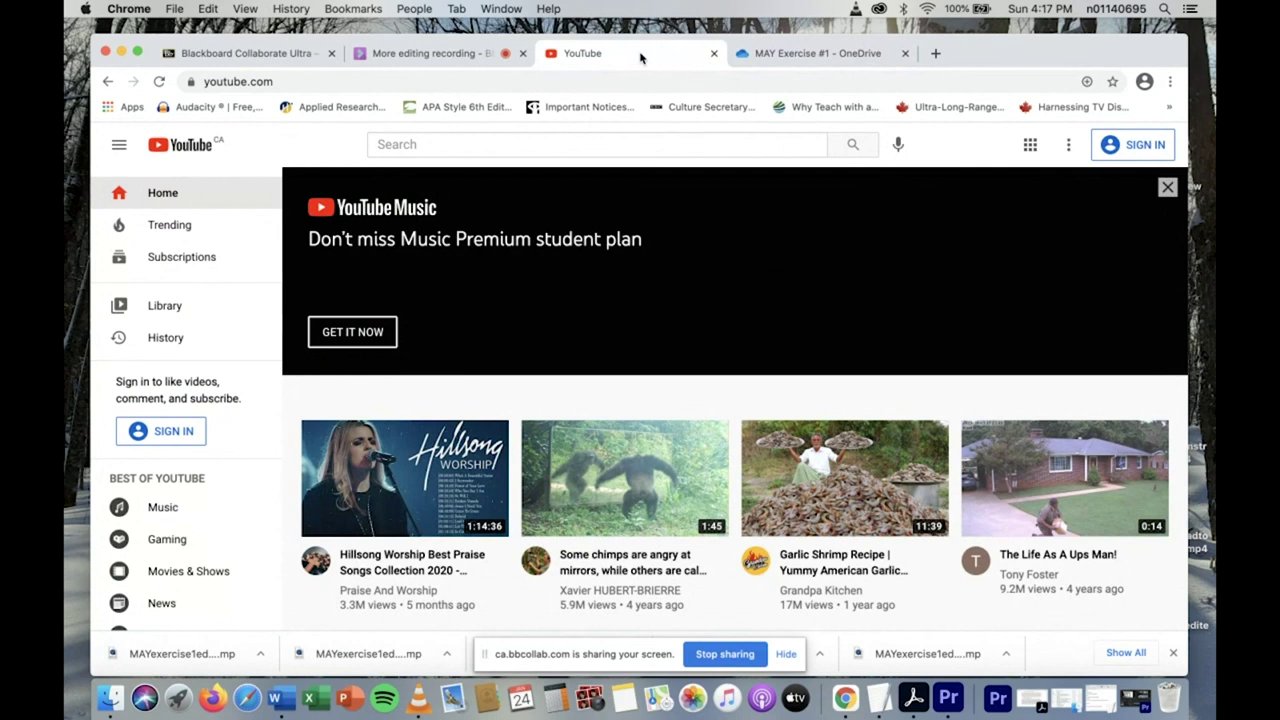
left_click(1143, 147)
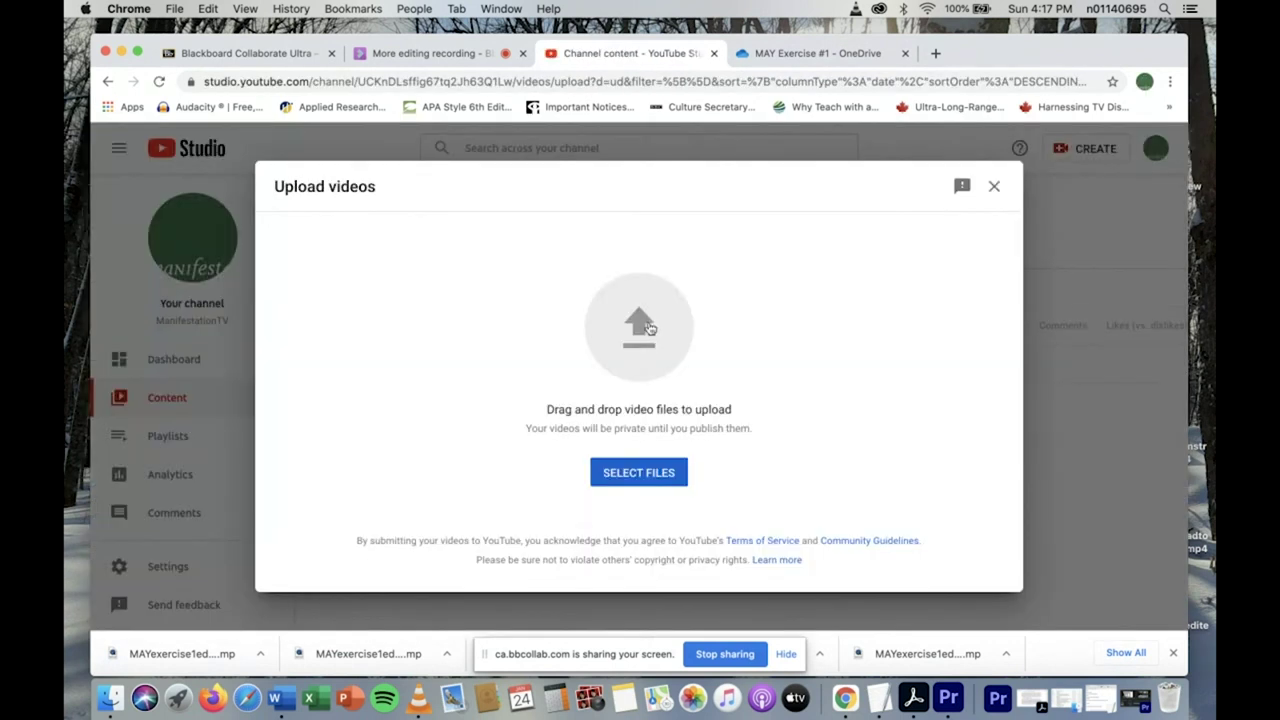
left_click(633, 331)
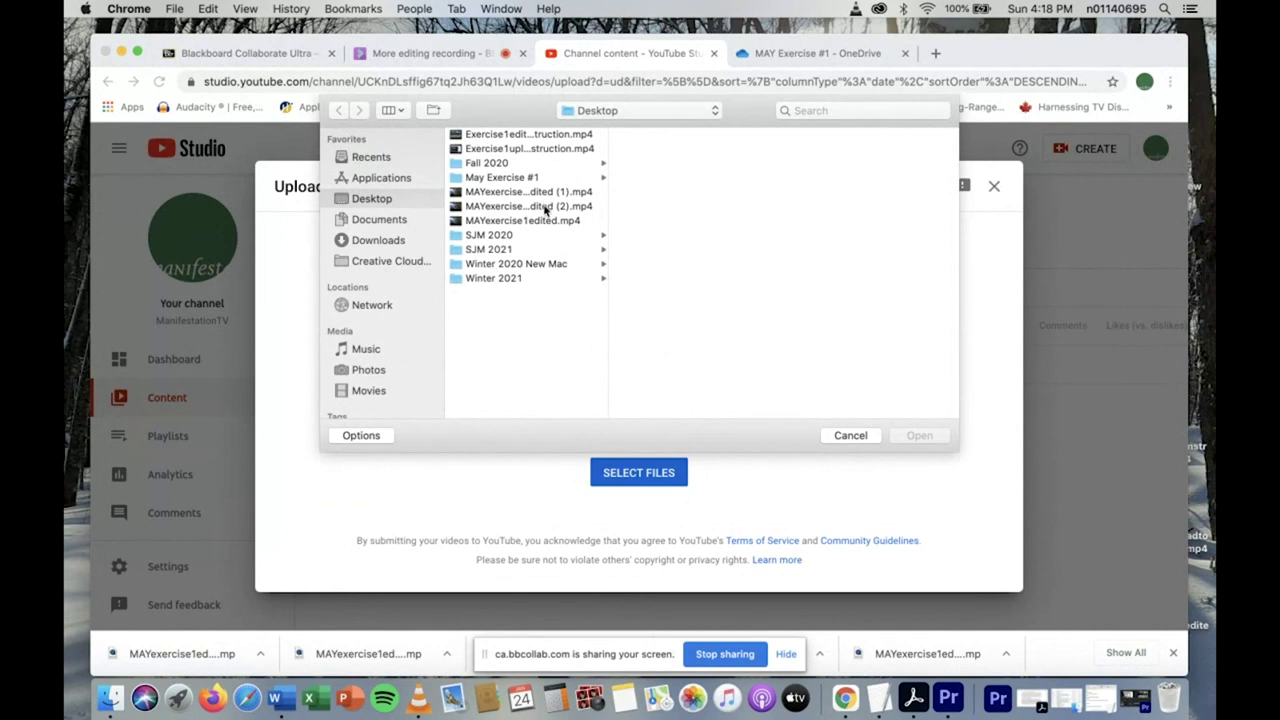
left_click(505, 221)
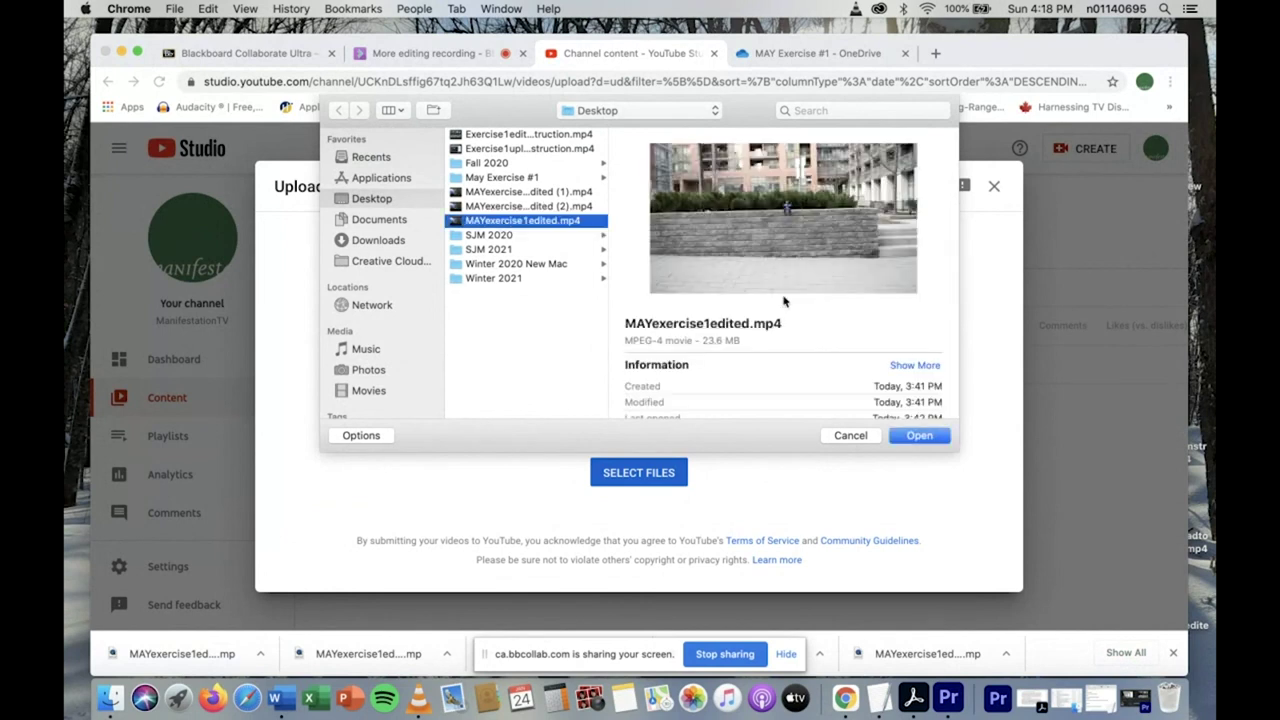
left_click(919, 436)
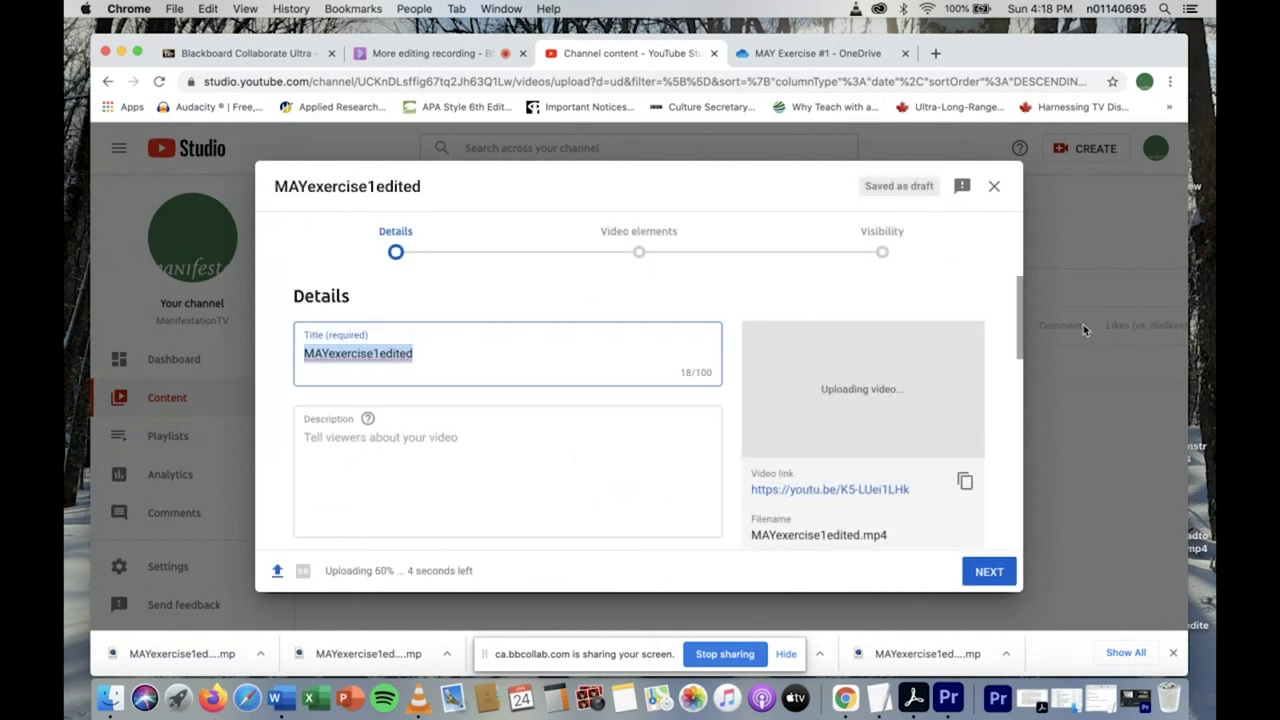
Step: Mark MAYexercise1edited as not made for kids, set visibility to Unlisted, and save
left_click_drag(1019, 286, 997, 493)
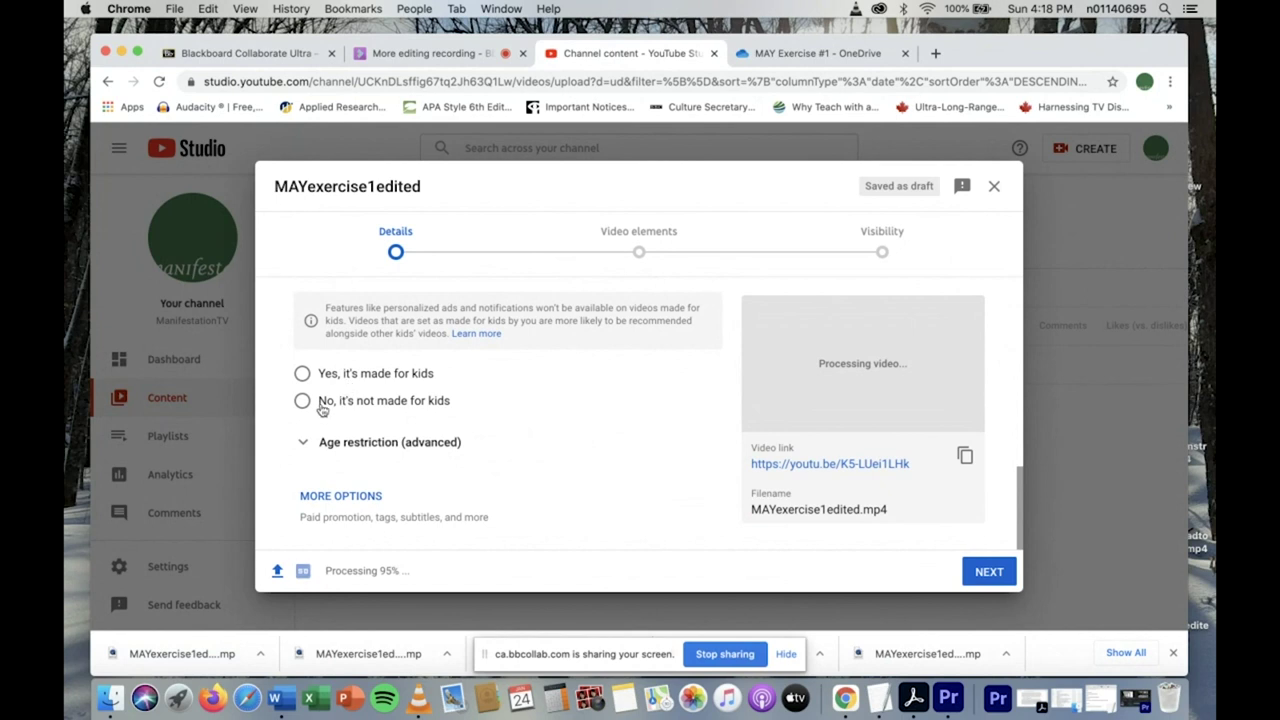
left_click(302, 402)
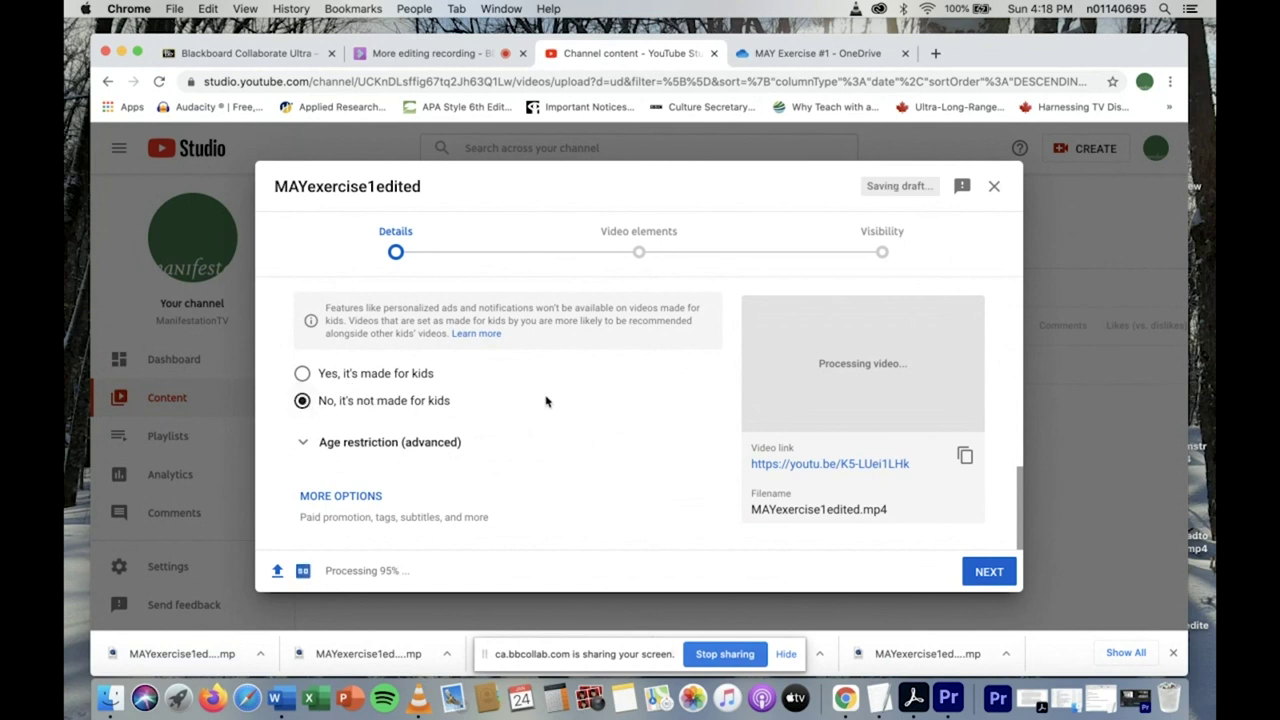
left_click(987, 573)
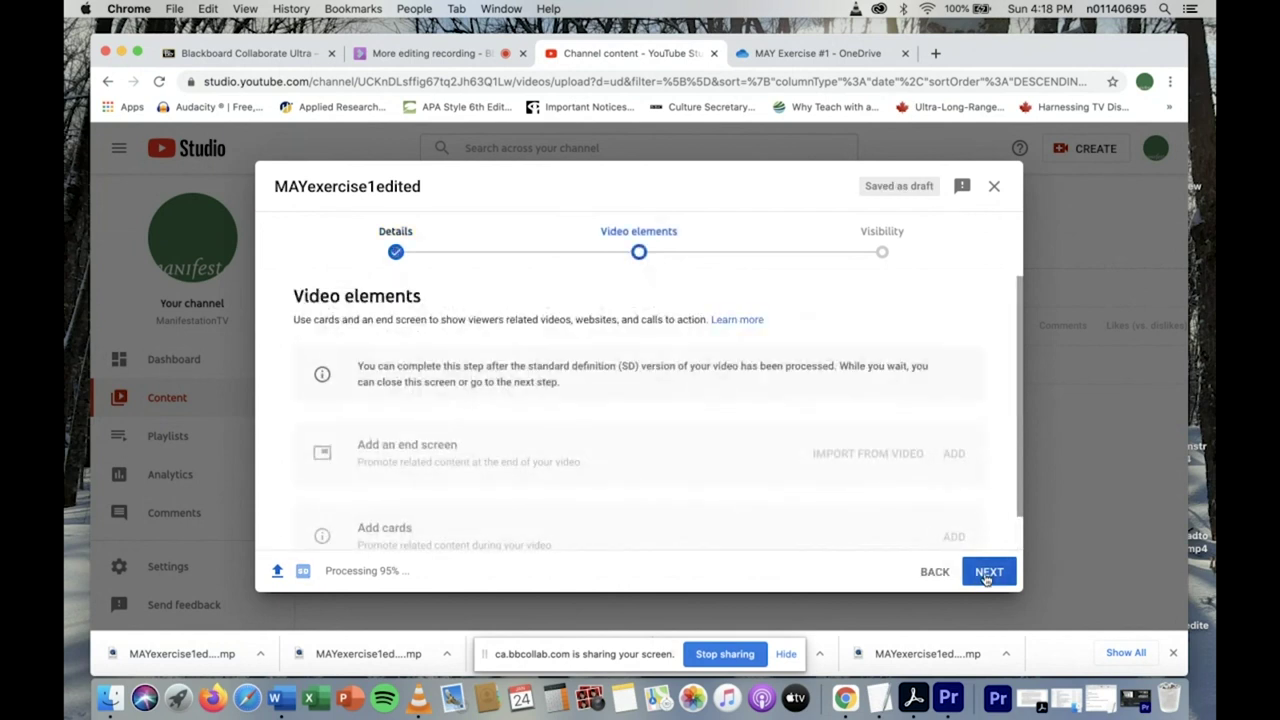
left_click(987, 573)
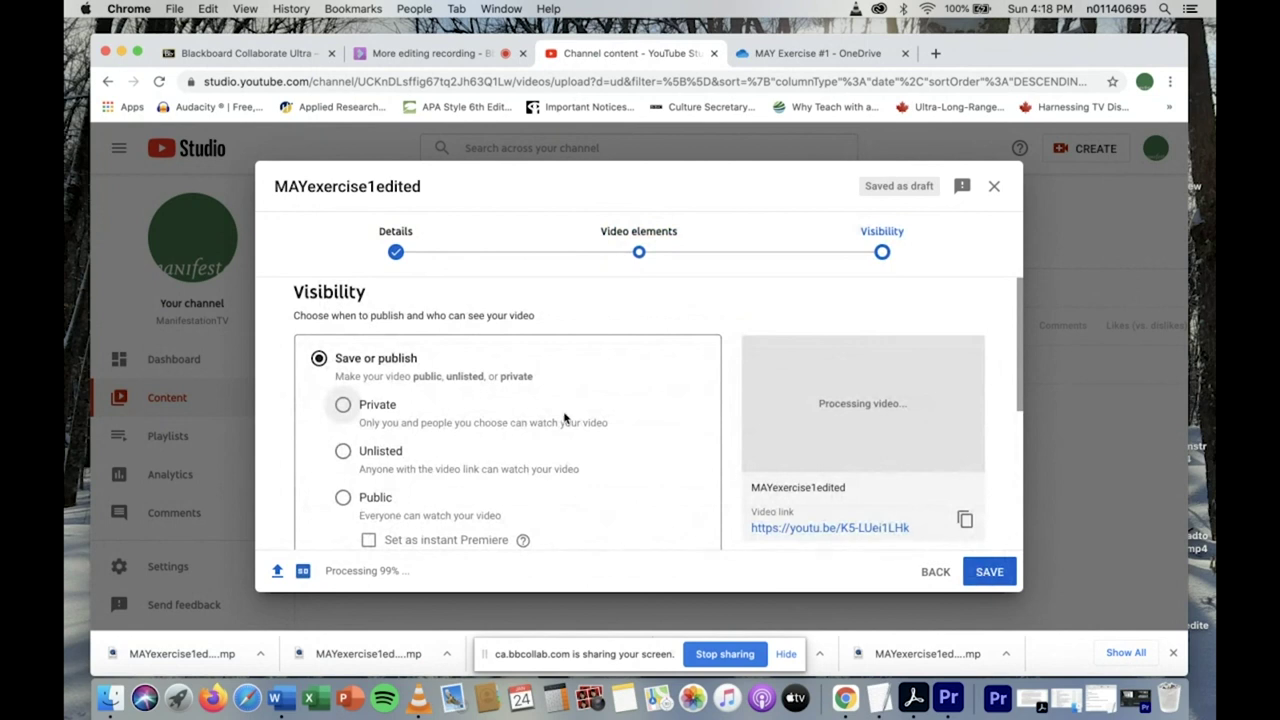
left_click(343, 452)
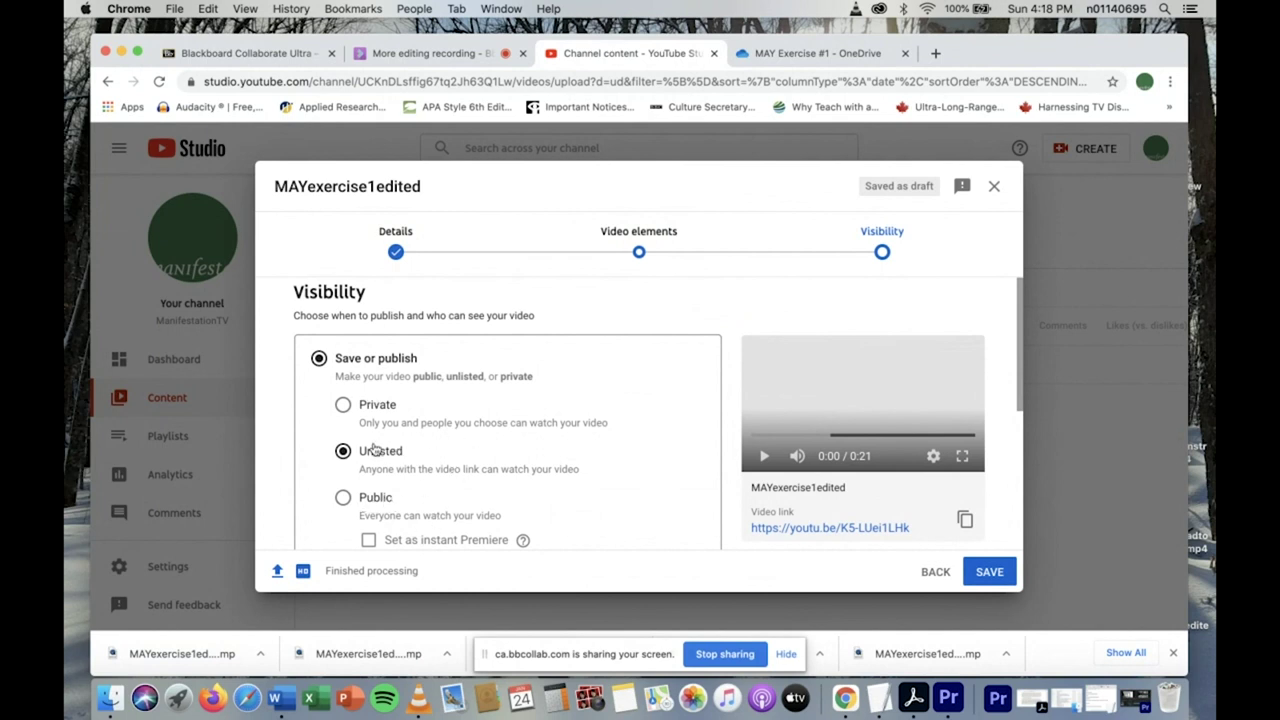
left_click(986, 572)
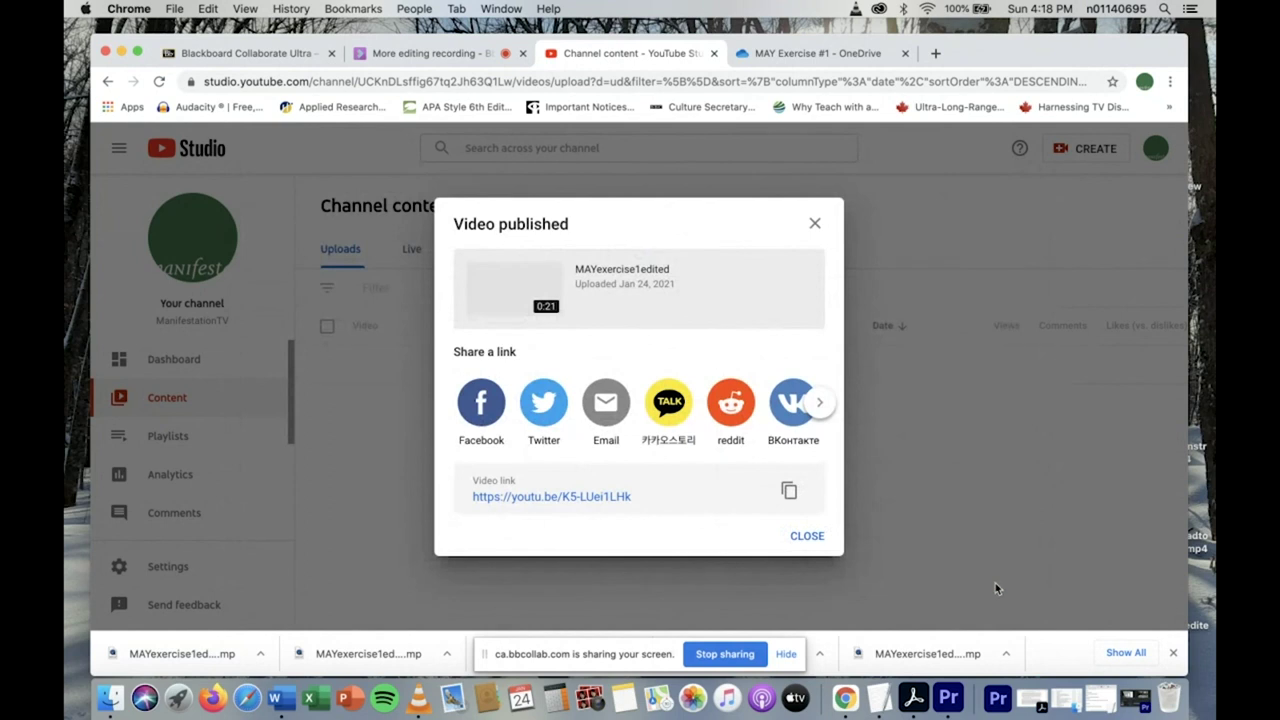
Step: Play the new unlisted video in a separate tab, then go back to Channel content
left_click(808, 537)
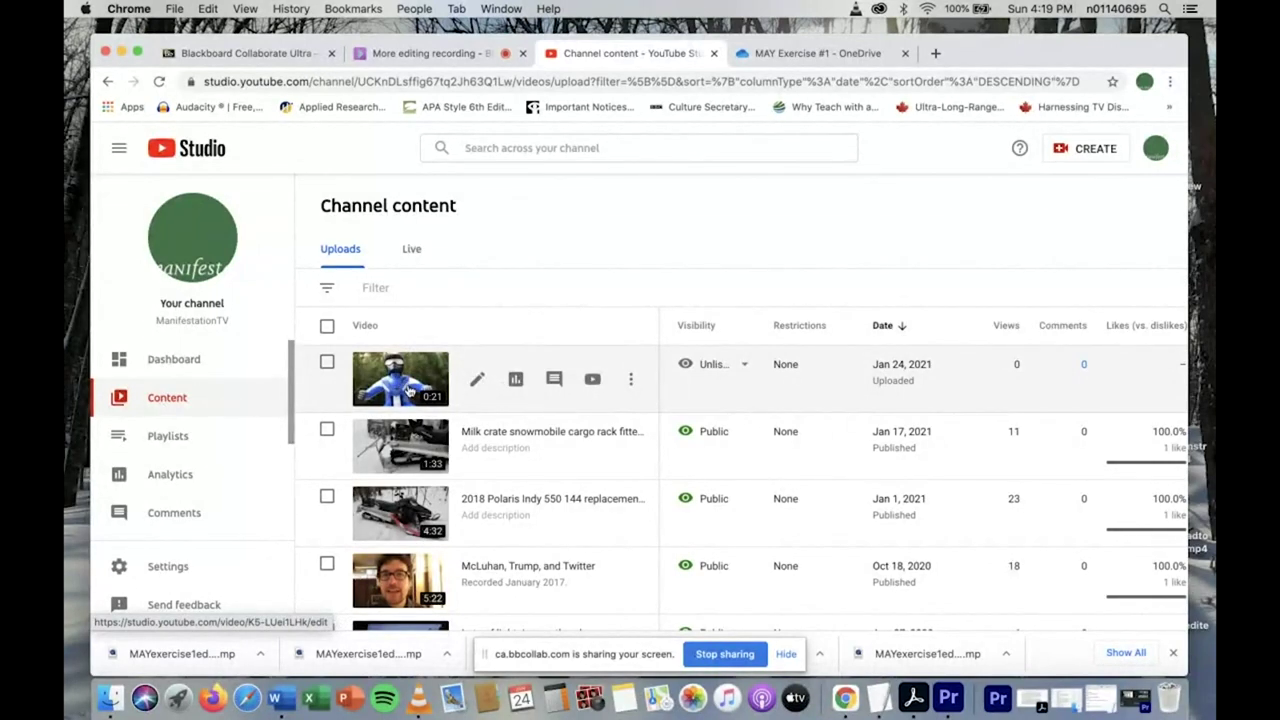
left_click(401, 381)
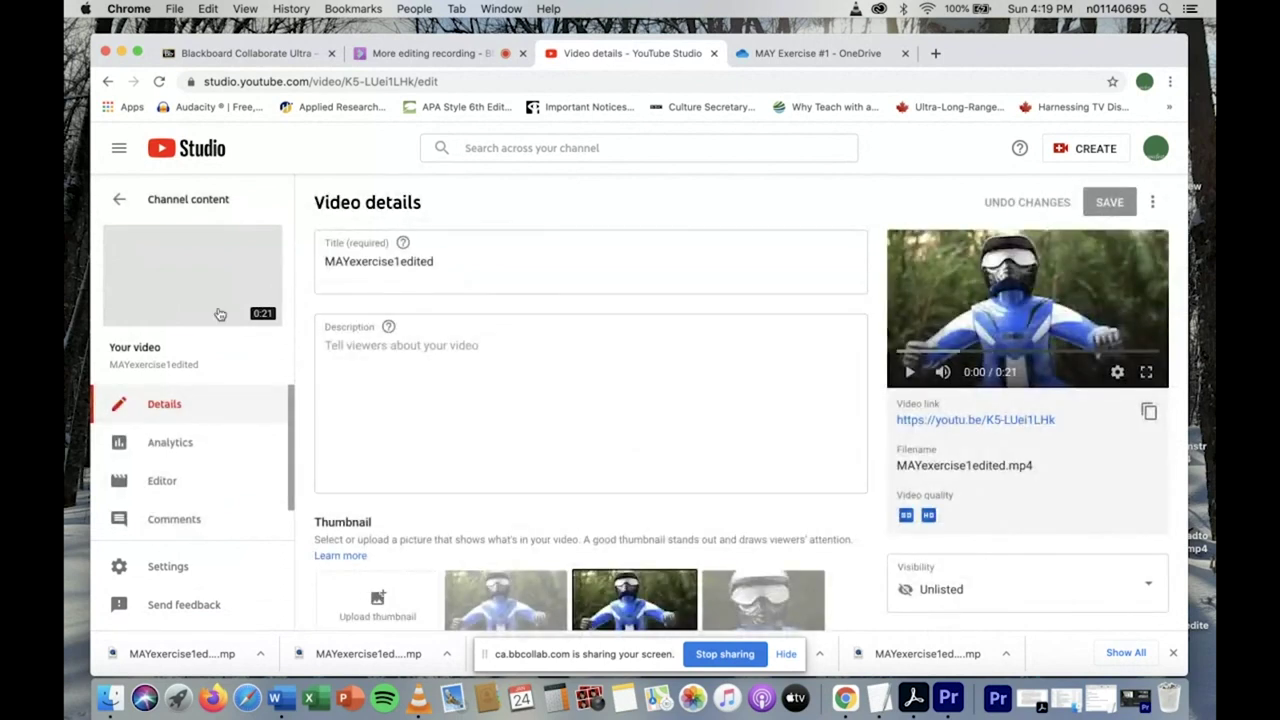
left_click(194, 282)
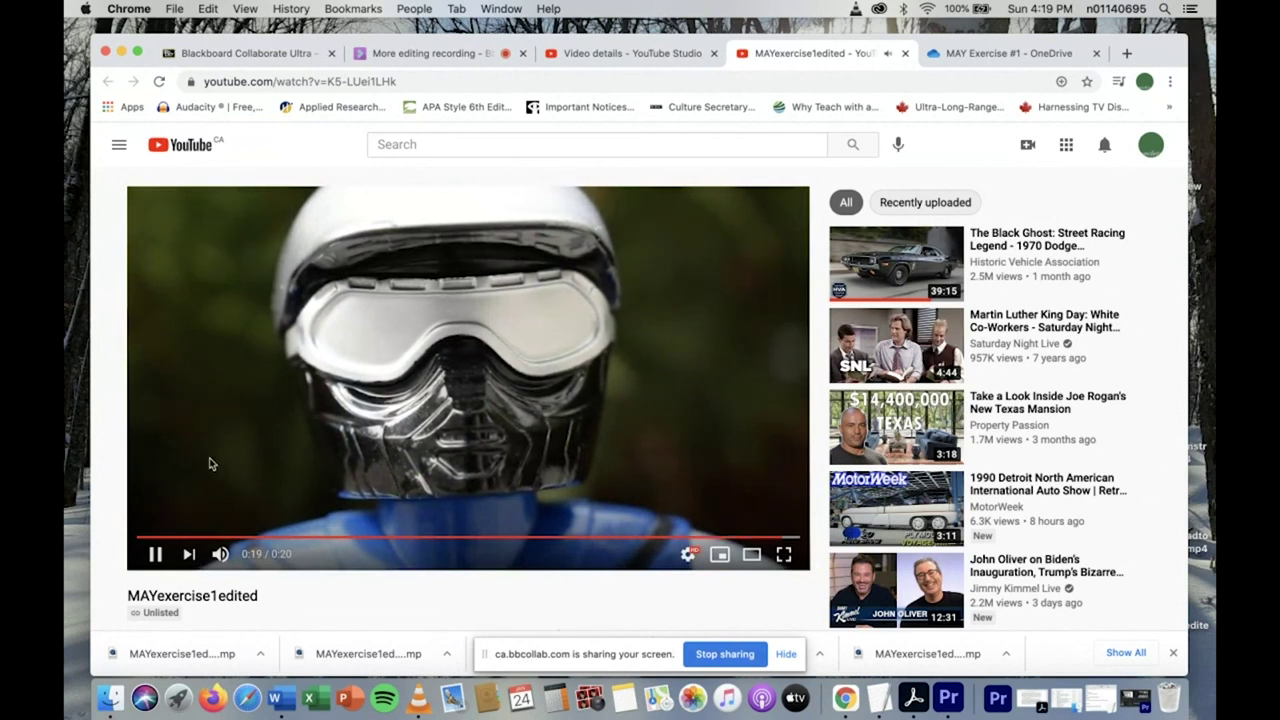
left_click(905, 54)
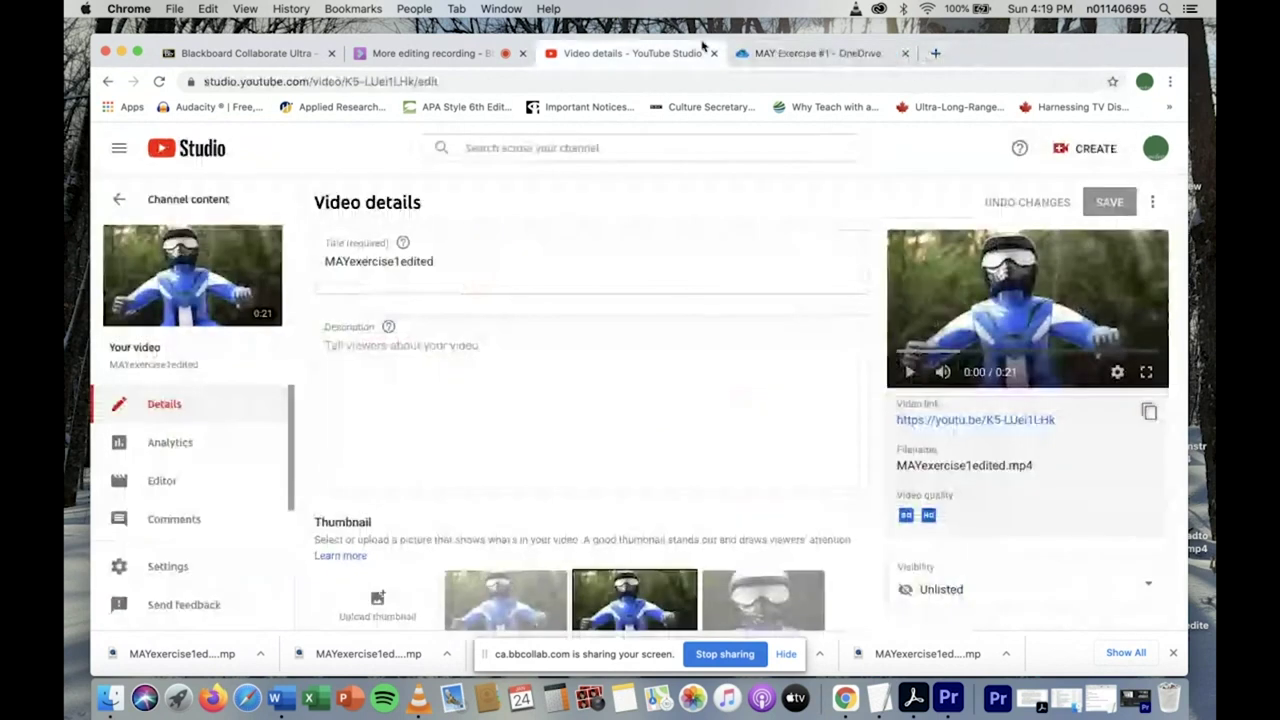
left_click(119, 200)
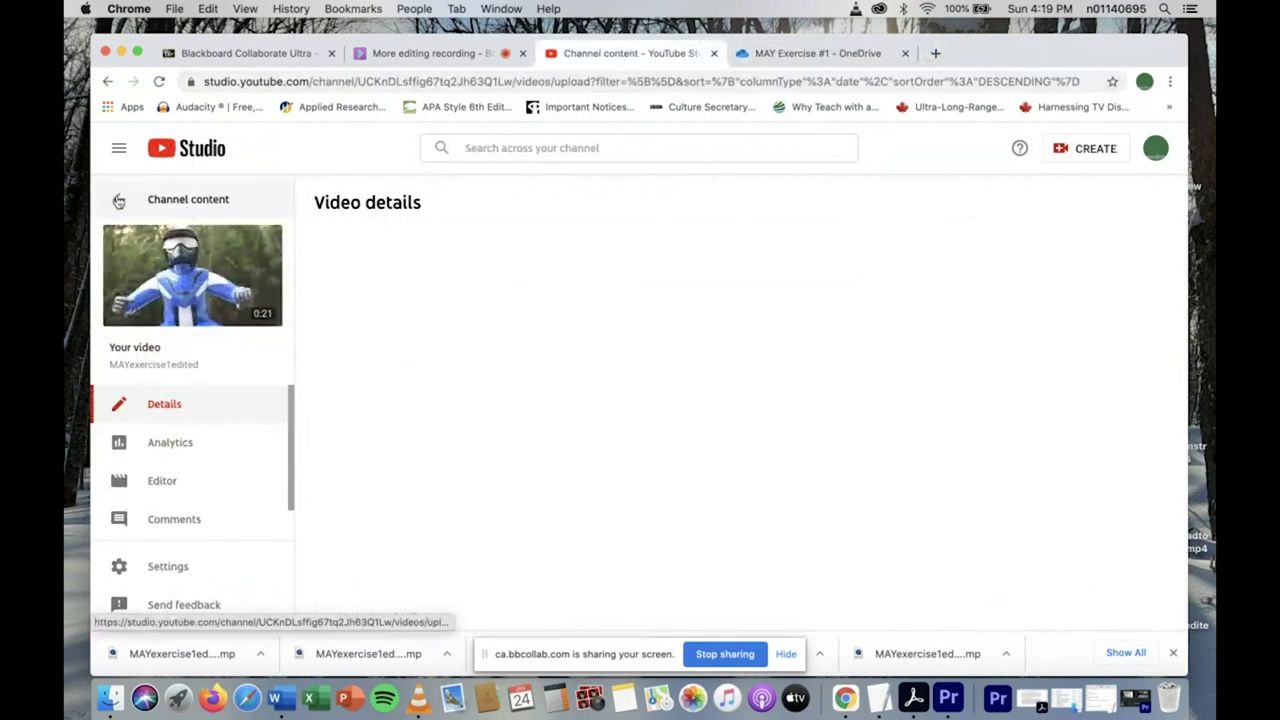
mouse_move(463, 383)
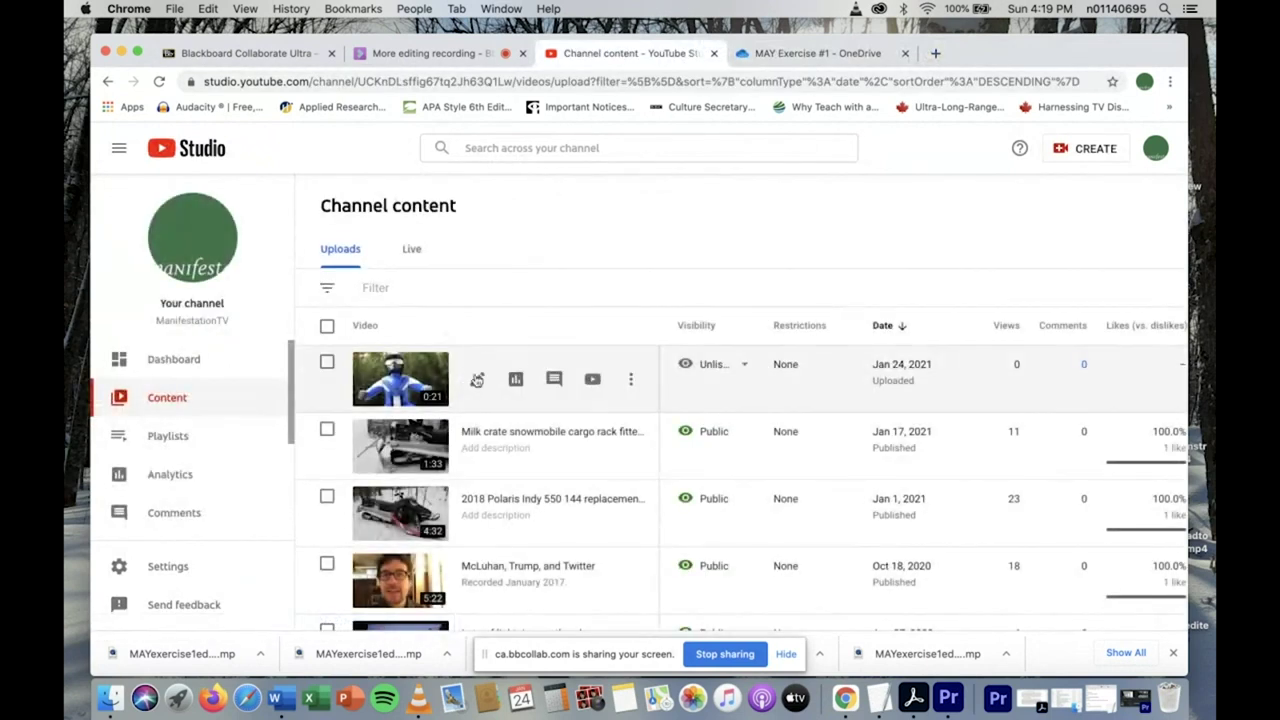
Step: Copy the MAYexercise1edited video's shareable link and switch to Microsoft Word
left_click(633, 380)
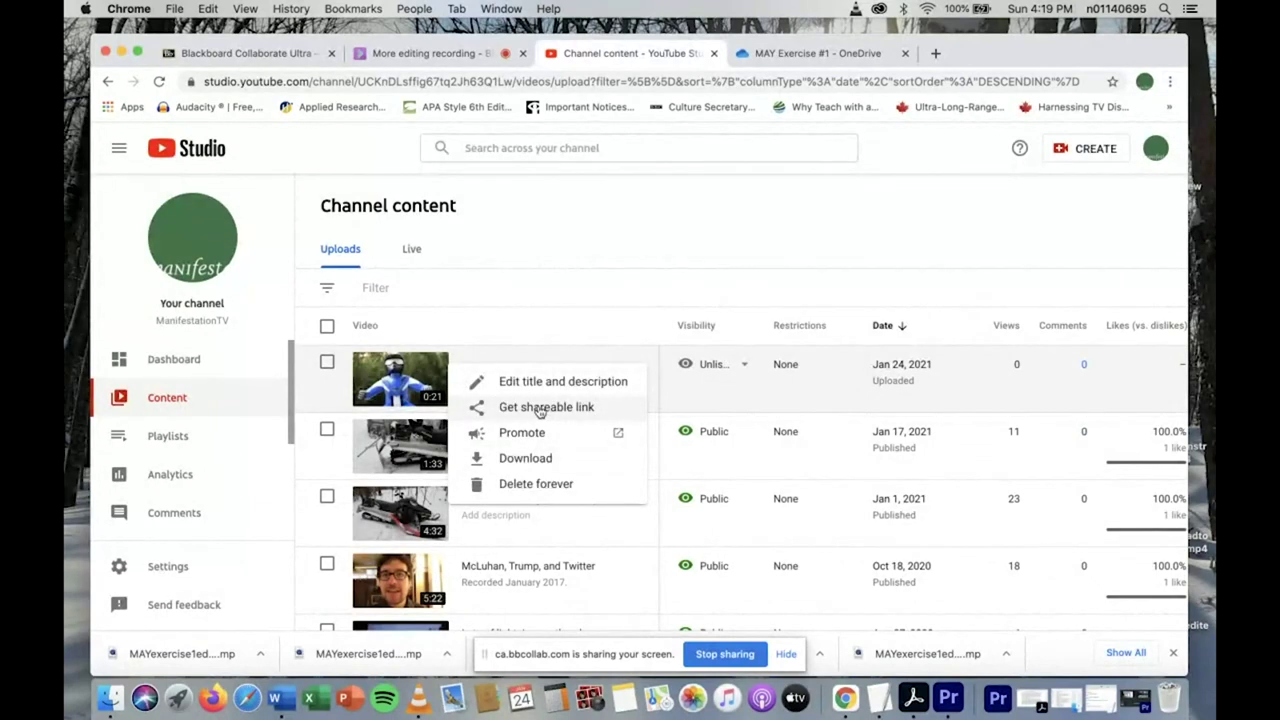
left_click(540, 410)
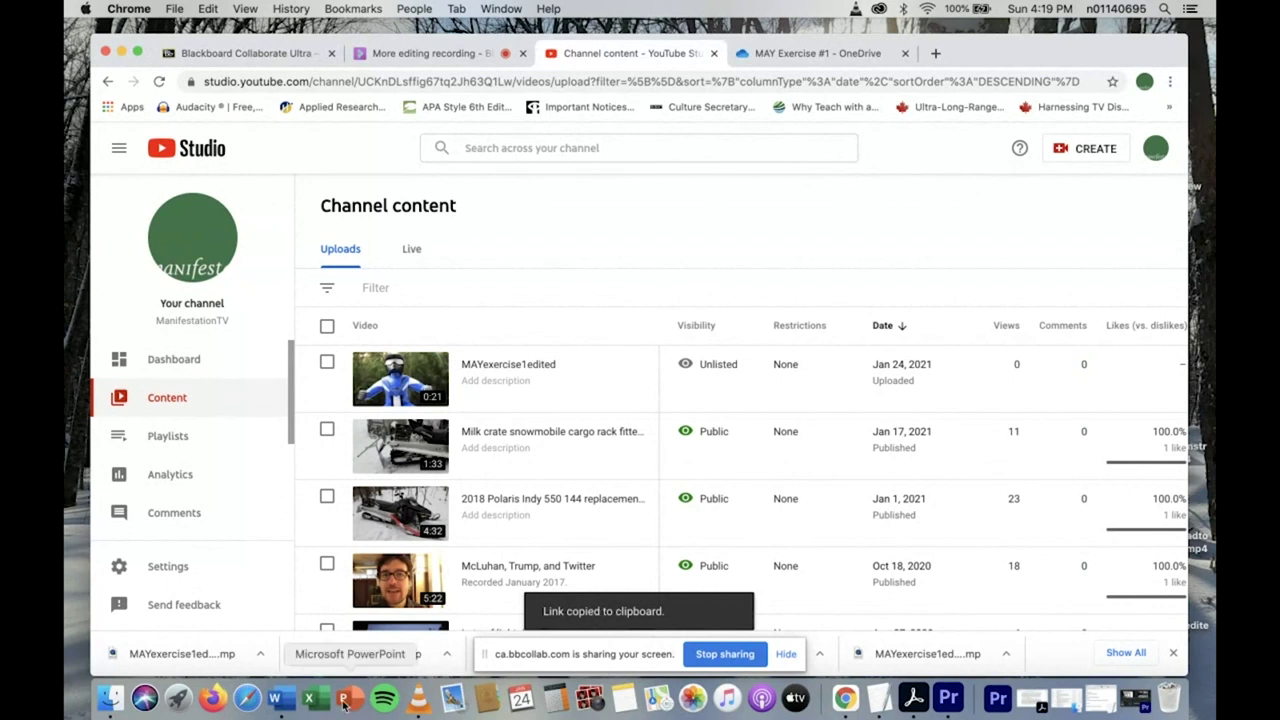
left_click(281, 697)
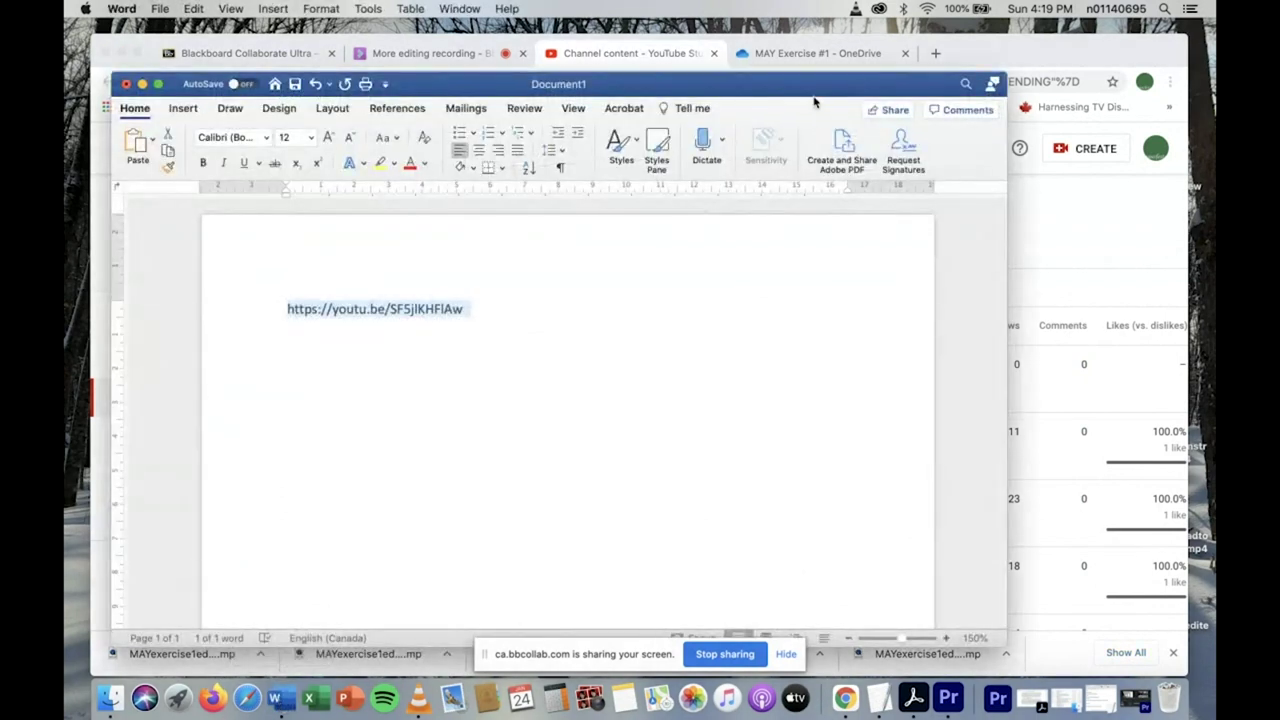
Step: Create a new blank Word document
left_click(135, 110)
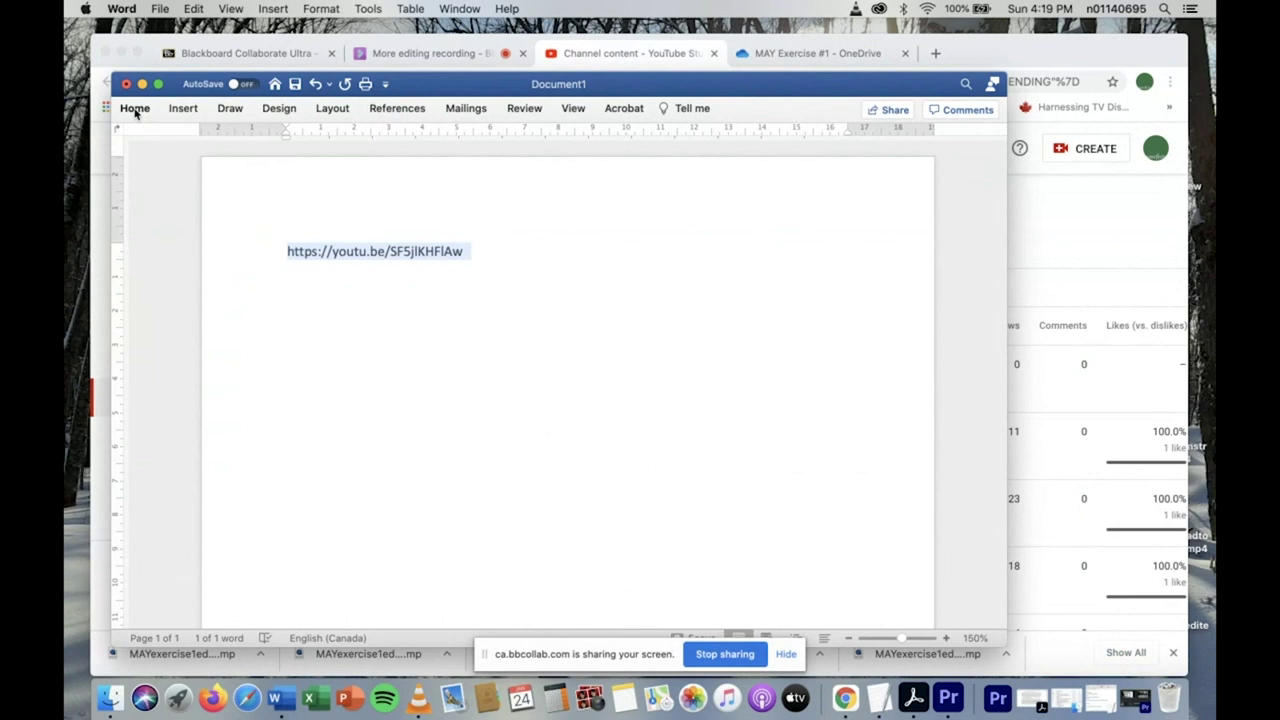
left_click(135, 110)
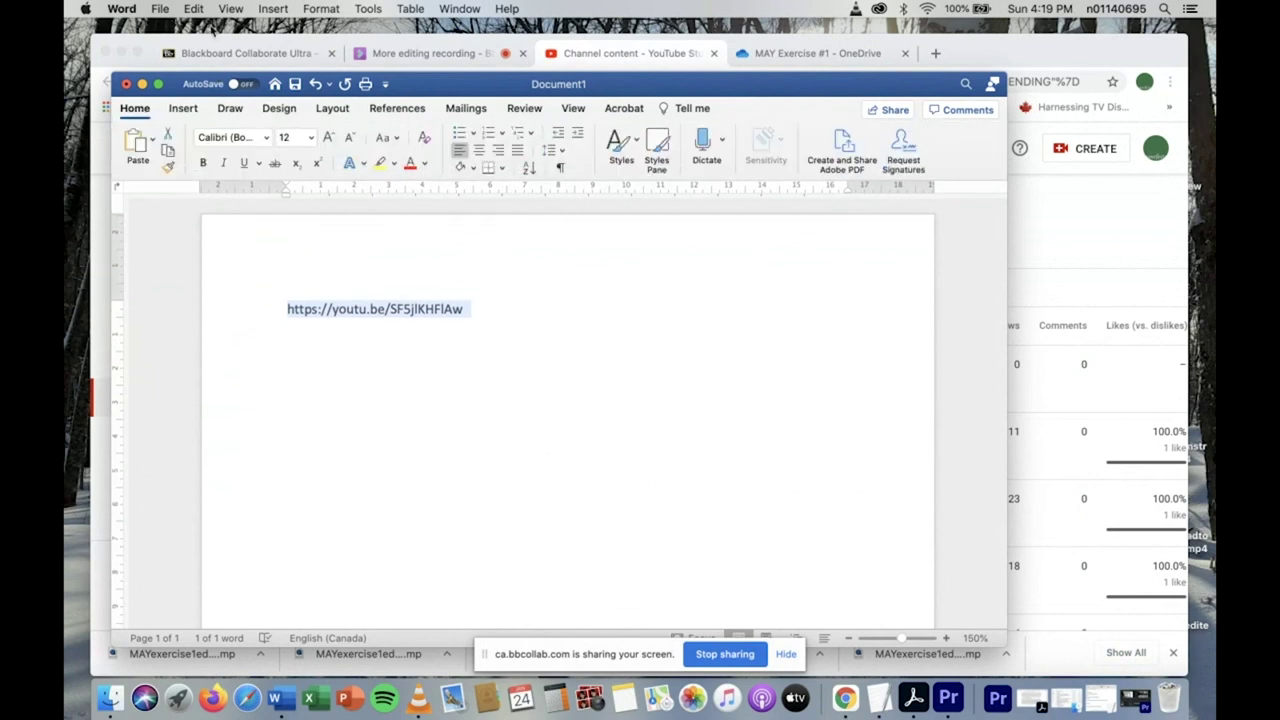
left_click(163, 10)
left_click(178, 28)
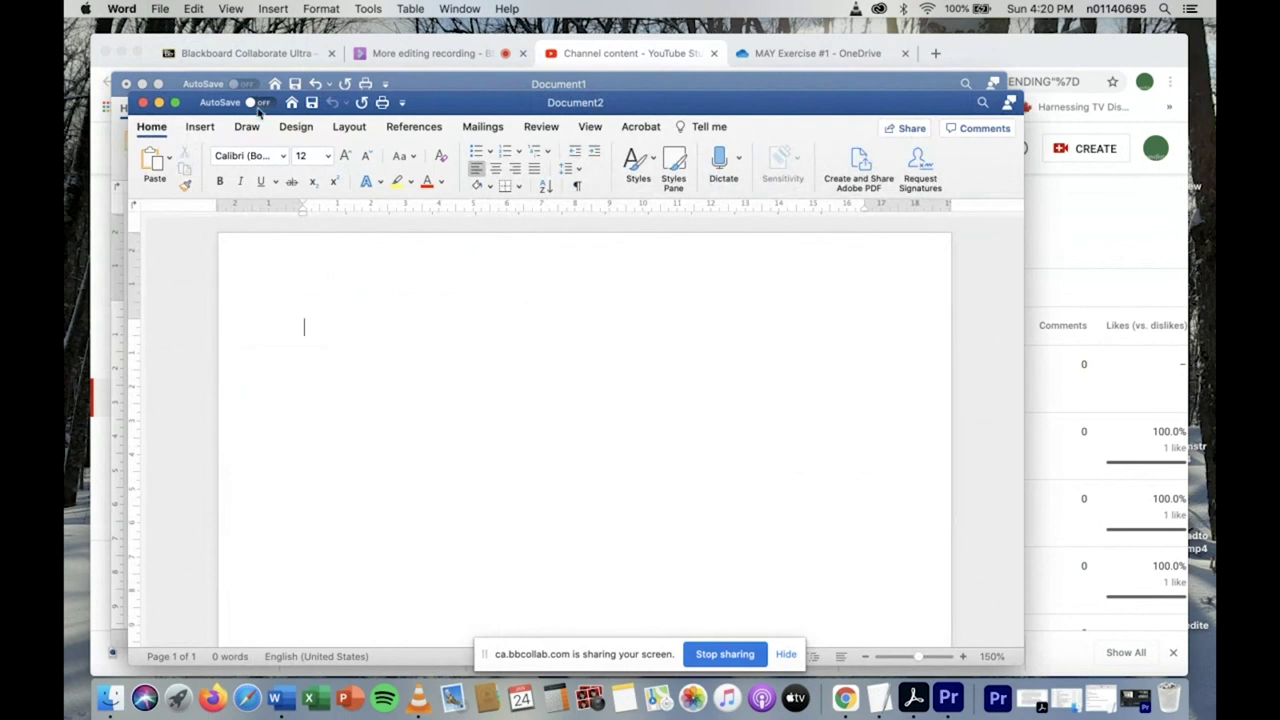
Step: Paste the youtu.be video link and press Return to make it a hyperlink
left_click(194, 9)
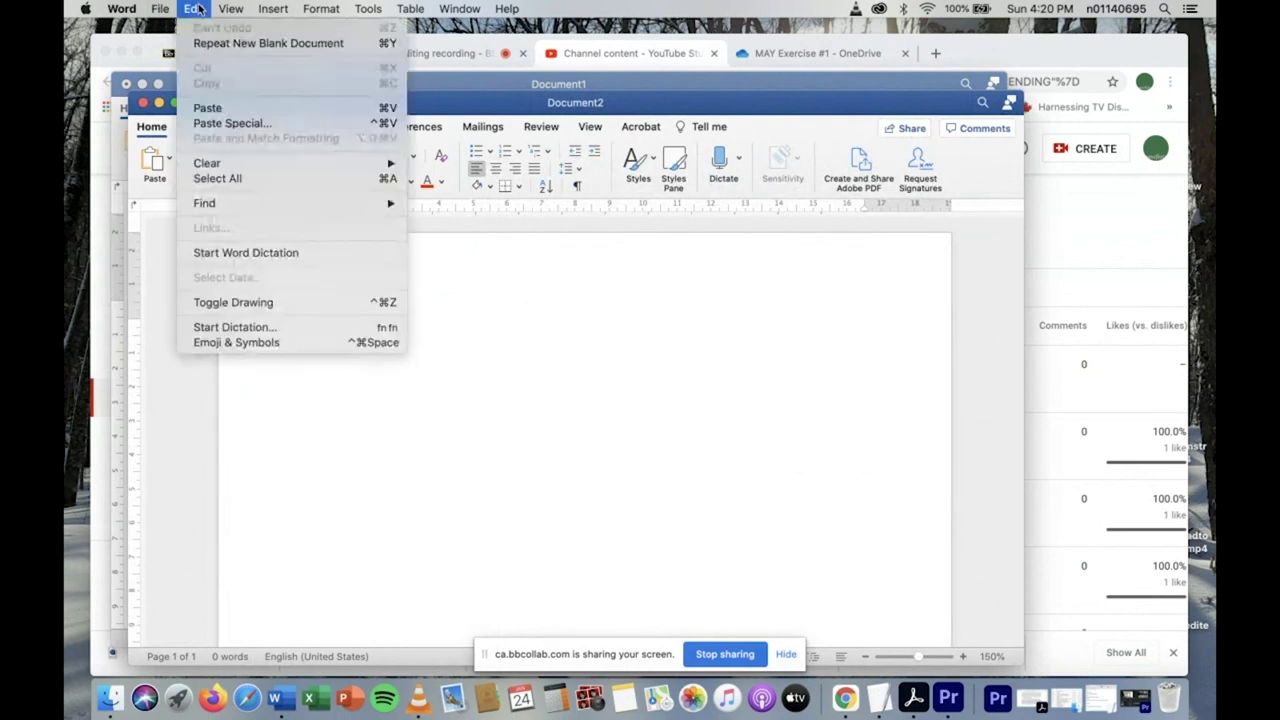
left_click(208, 108)
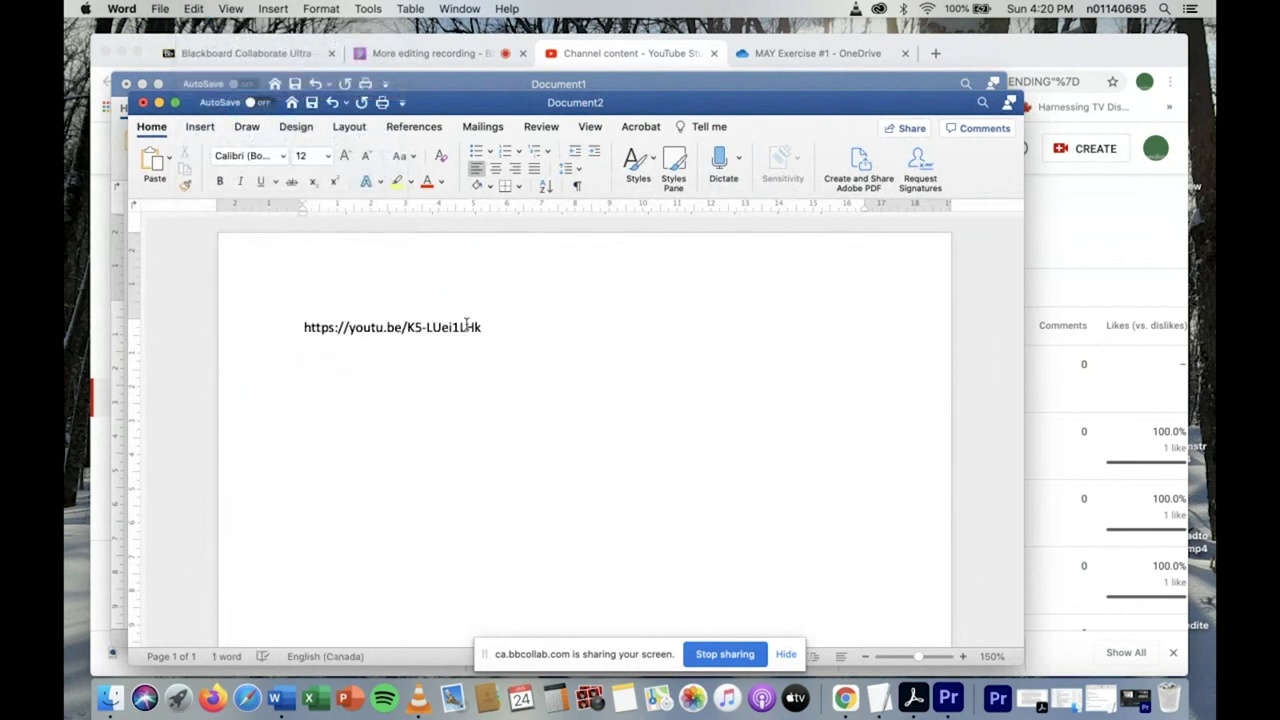
key("Return")
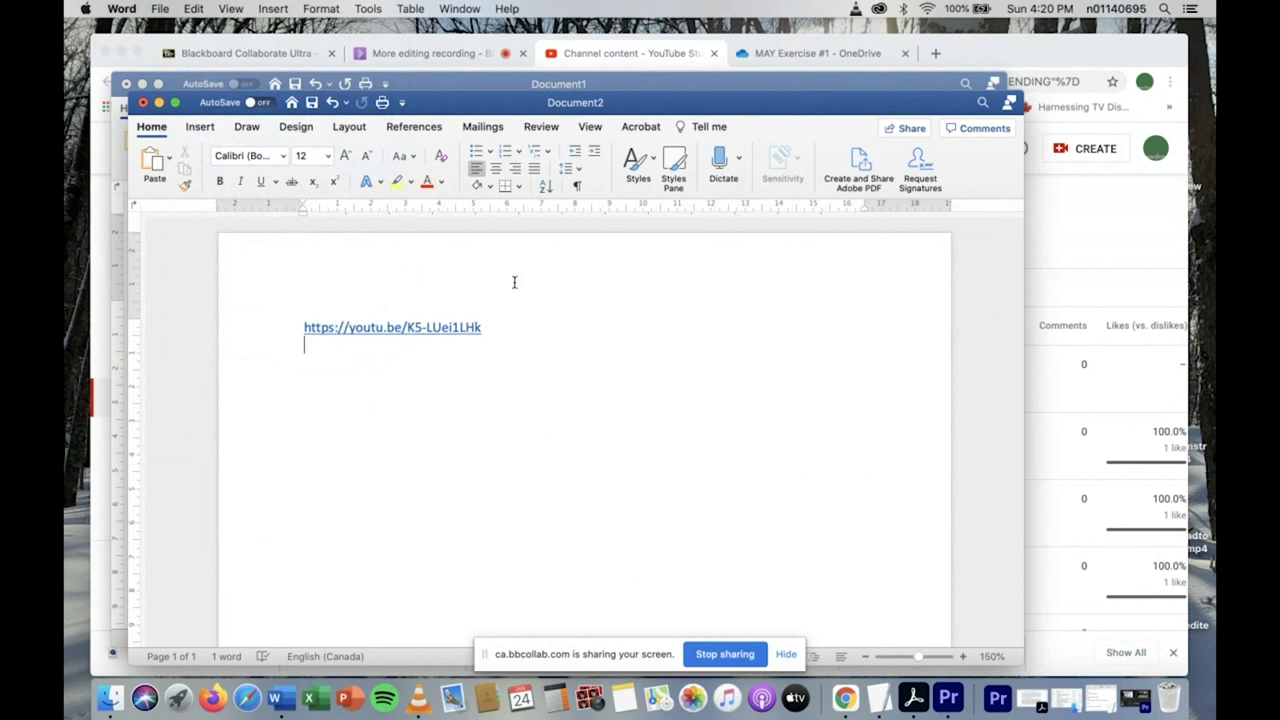